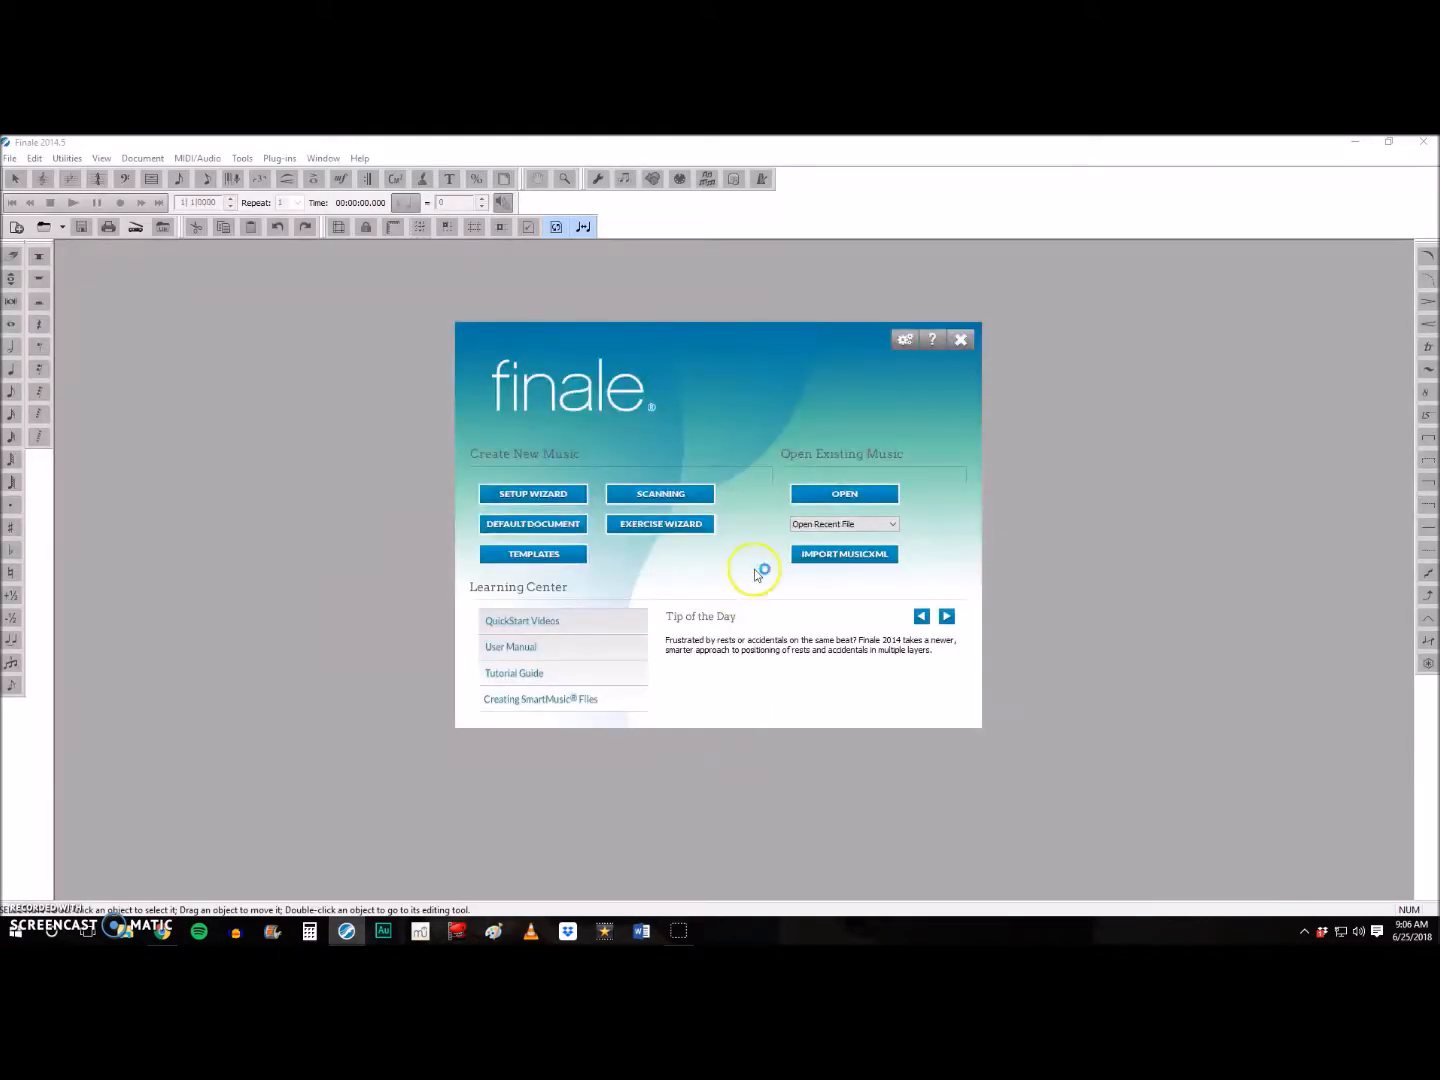
# - Dismiss the launch window and create a new document from the Hymnal template in Church Templates
pyautogui.click(960, 338)
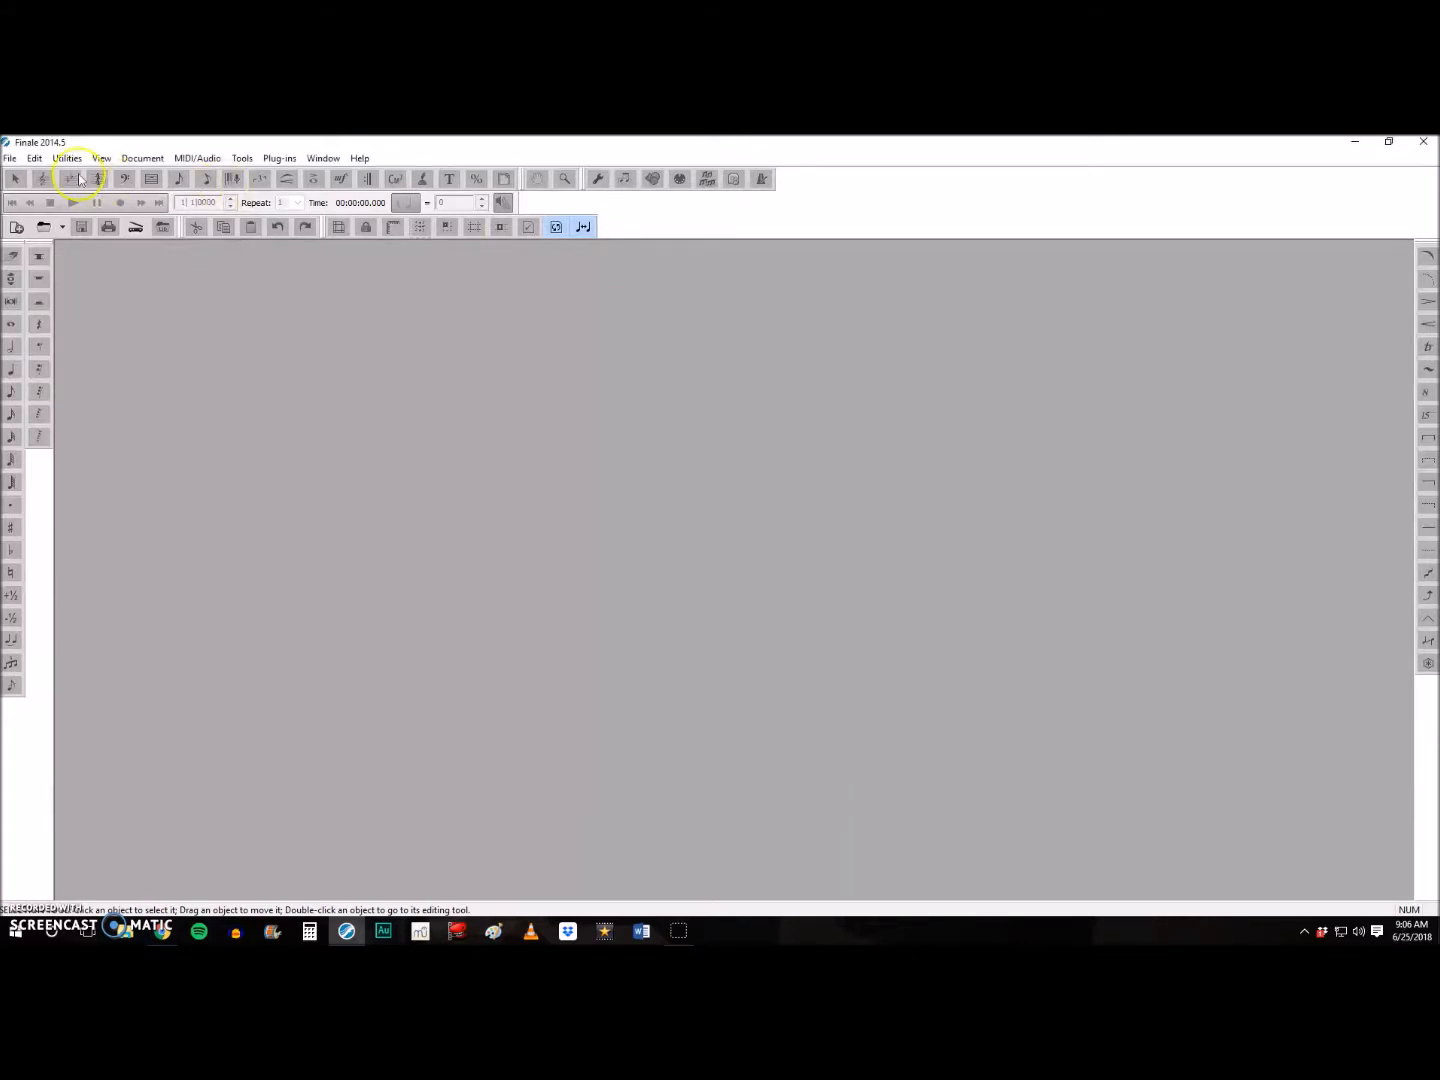
pyautogui.click(10, 160)
pyautogui.moveTo(30, 191)
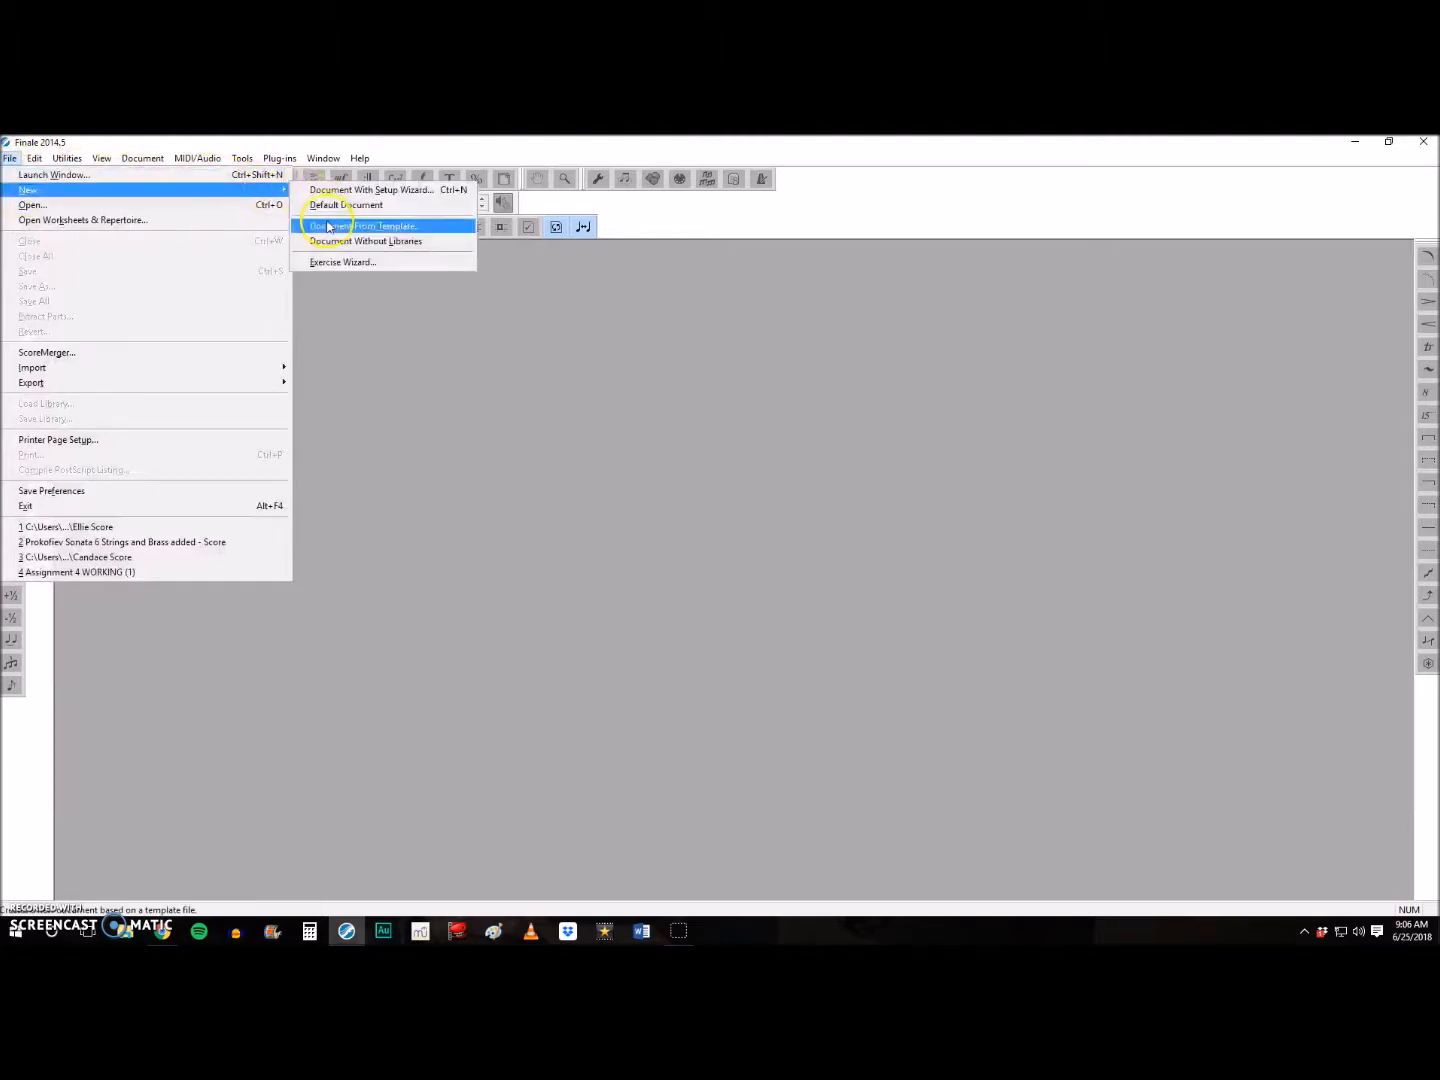
pyautogui.click(329, 230)
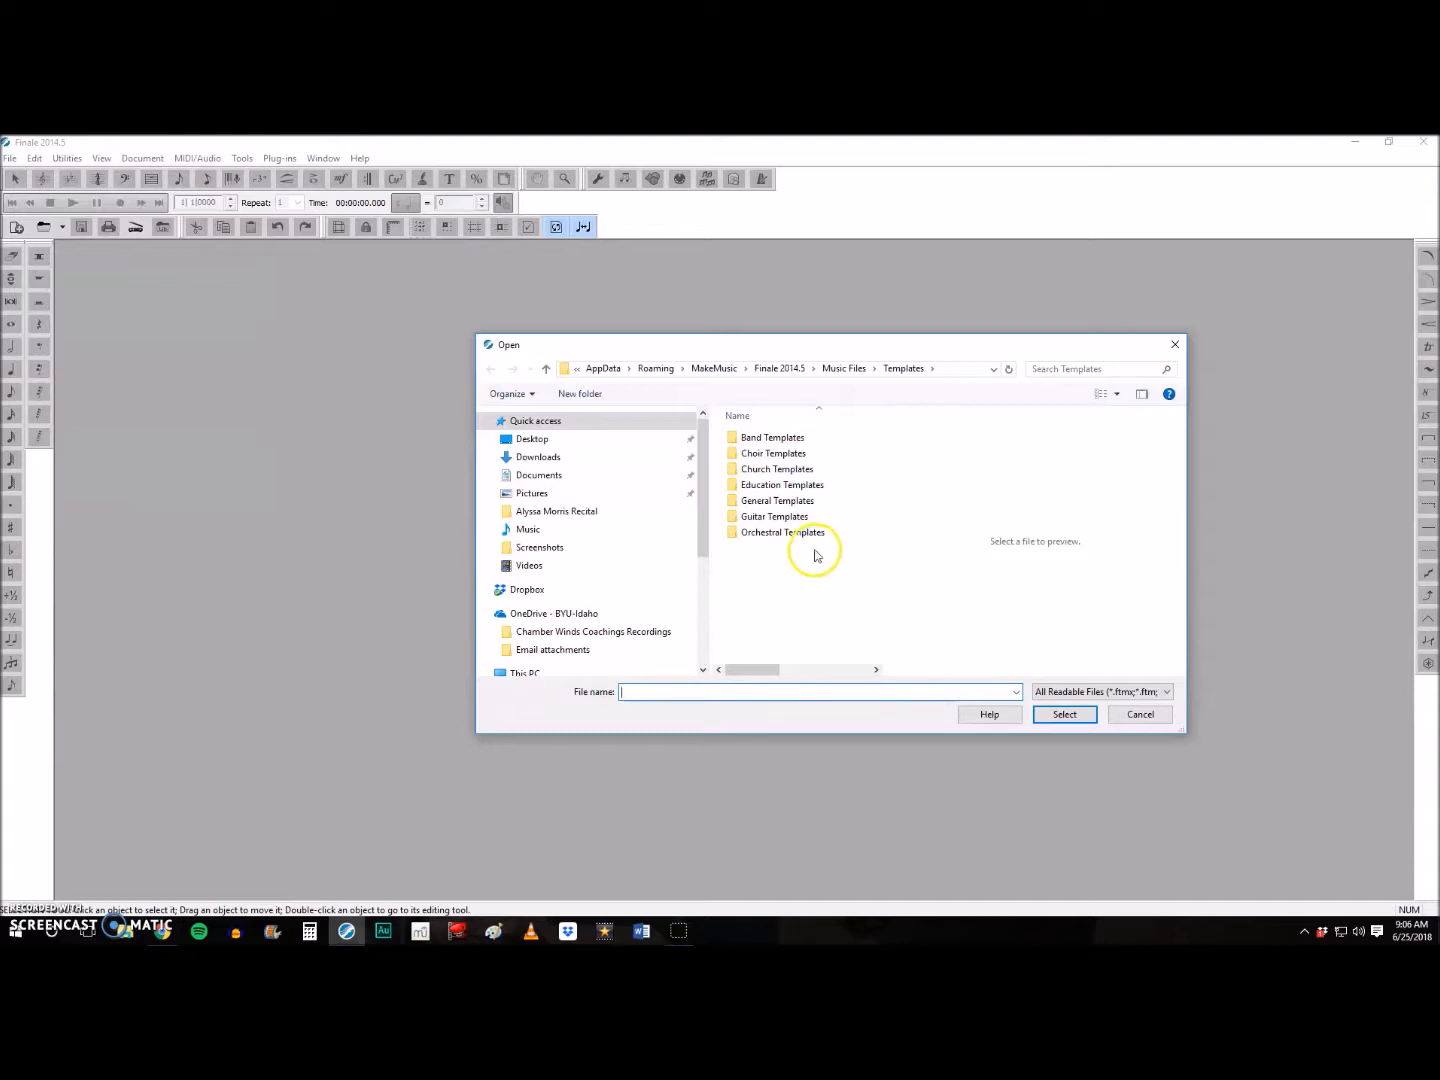
pyautogui.click(776, 471)
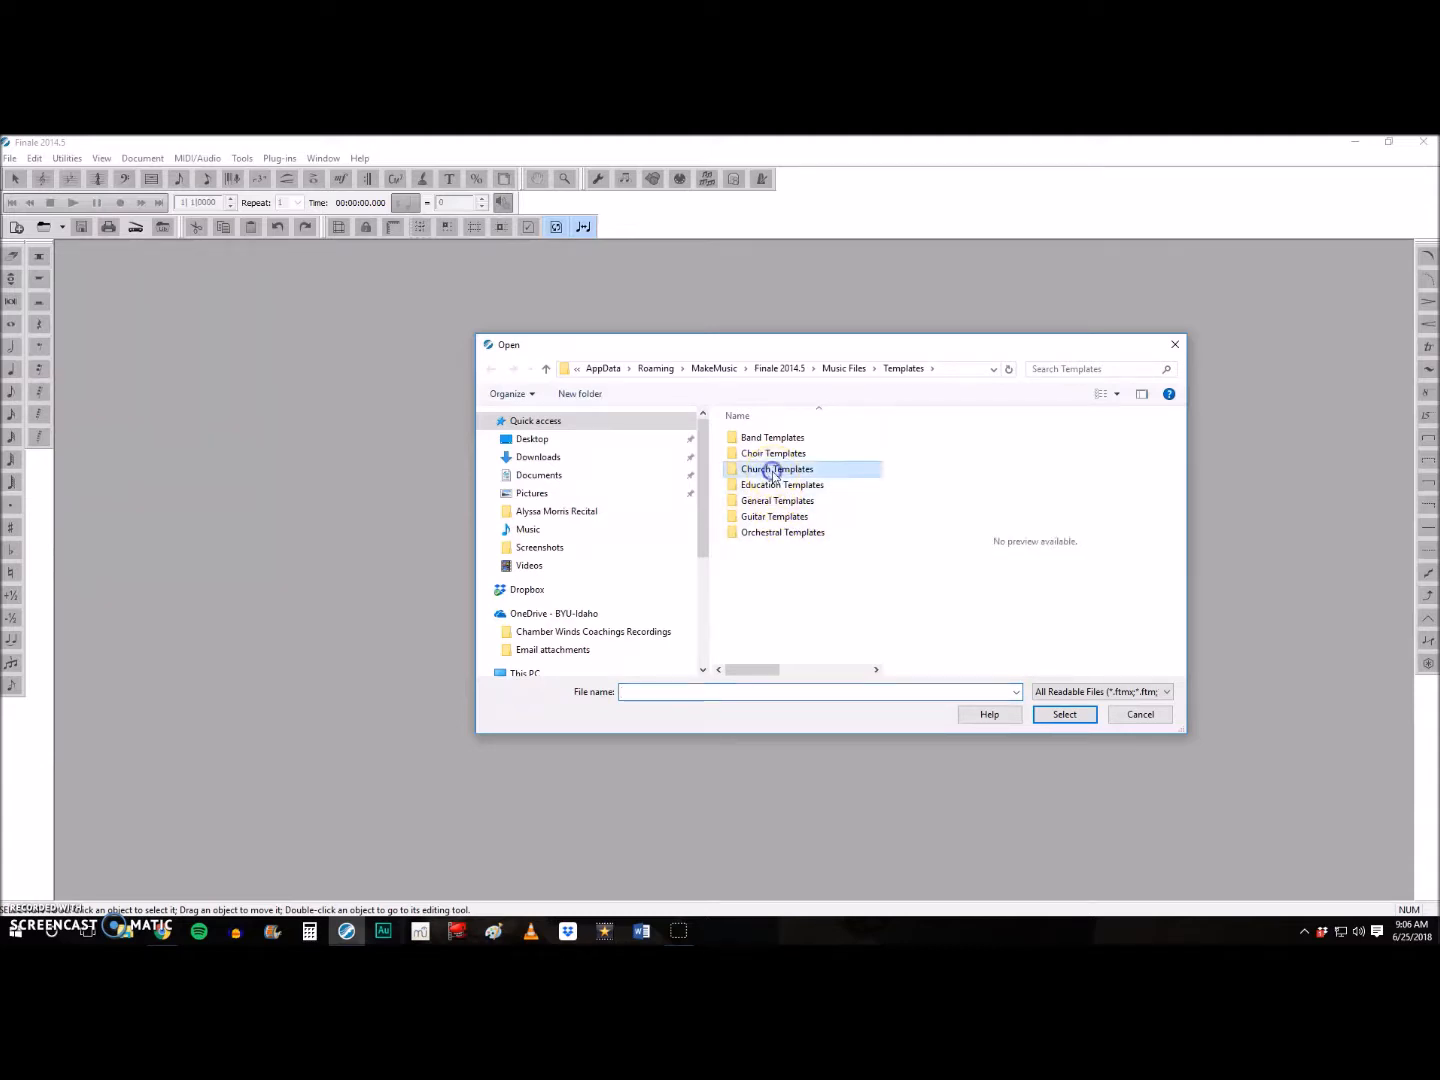
pyautogui.doubleClick(772, 470)
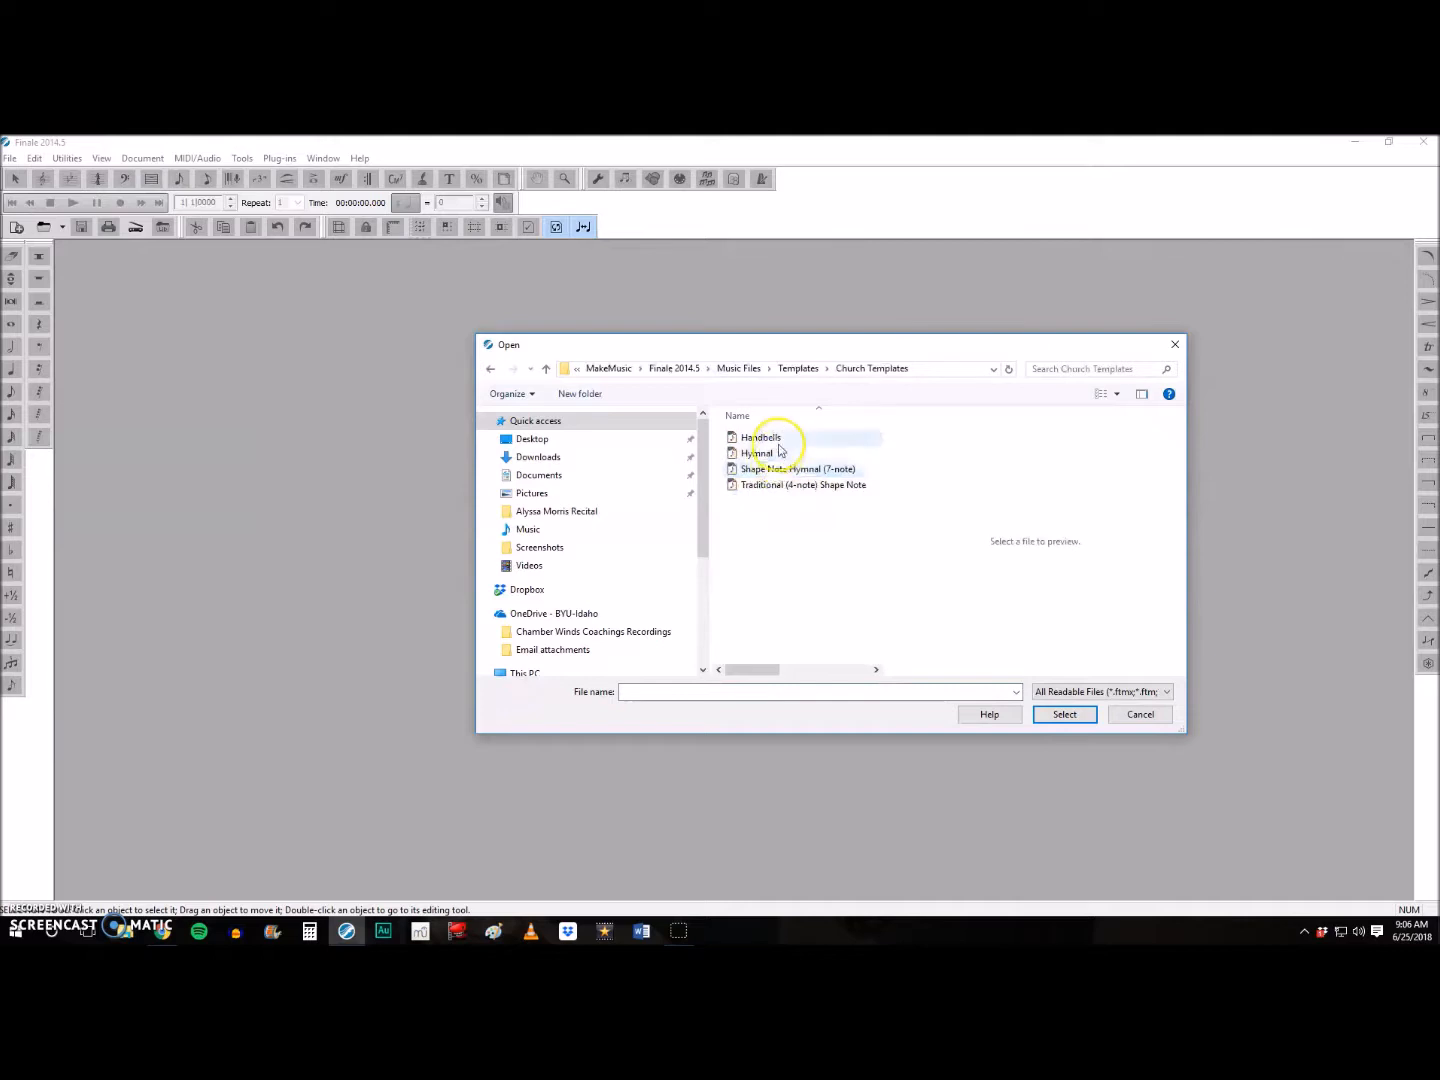
pyautogui.doubleClick(774, 454)
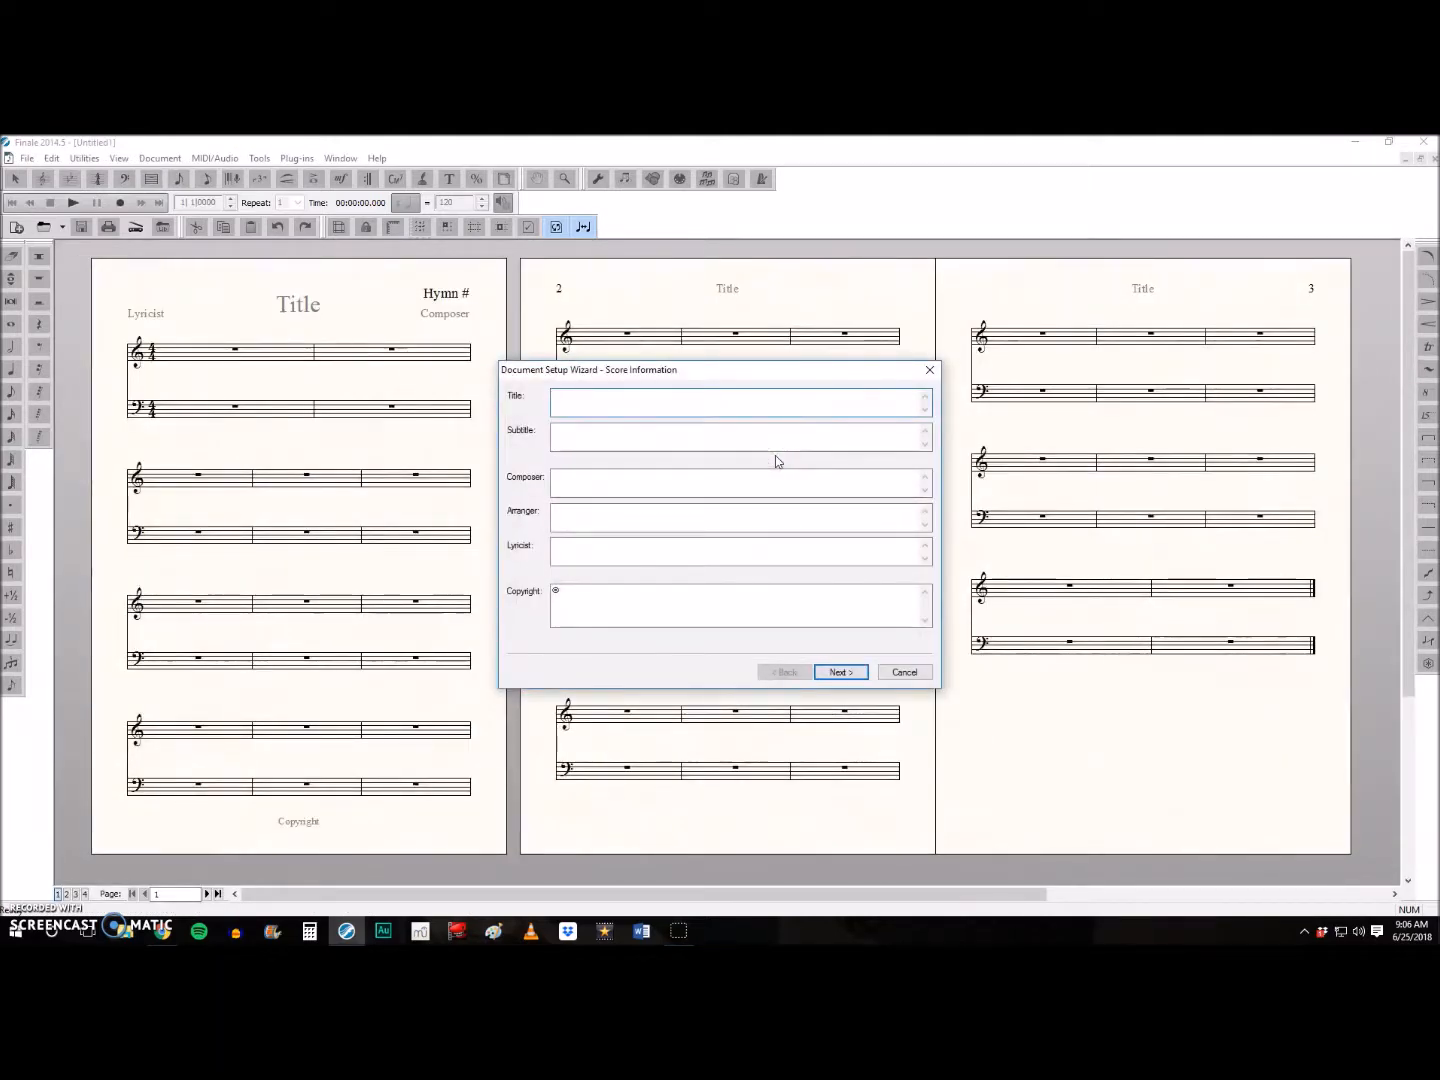
# - Enter "There Is A Green Hill Far Away" as the score title
pyautogui.write('There ')
pyautogui.write('Is A Gre')
pyautogui.write('en Hill Far AWa')
pyautogui.write('way')
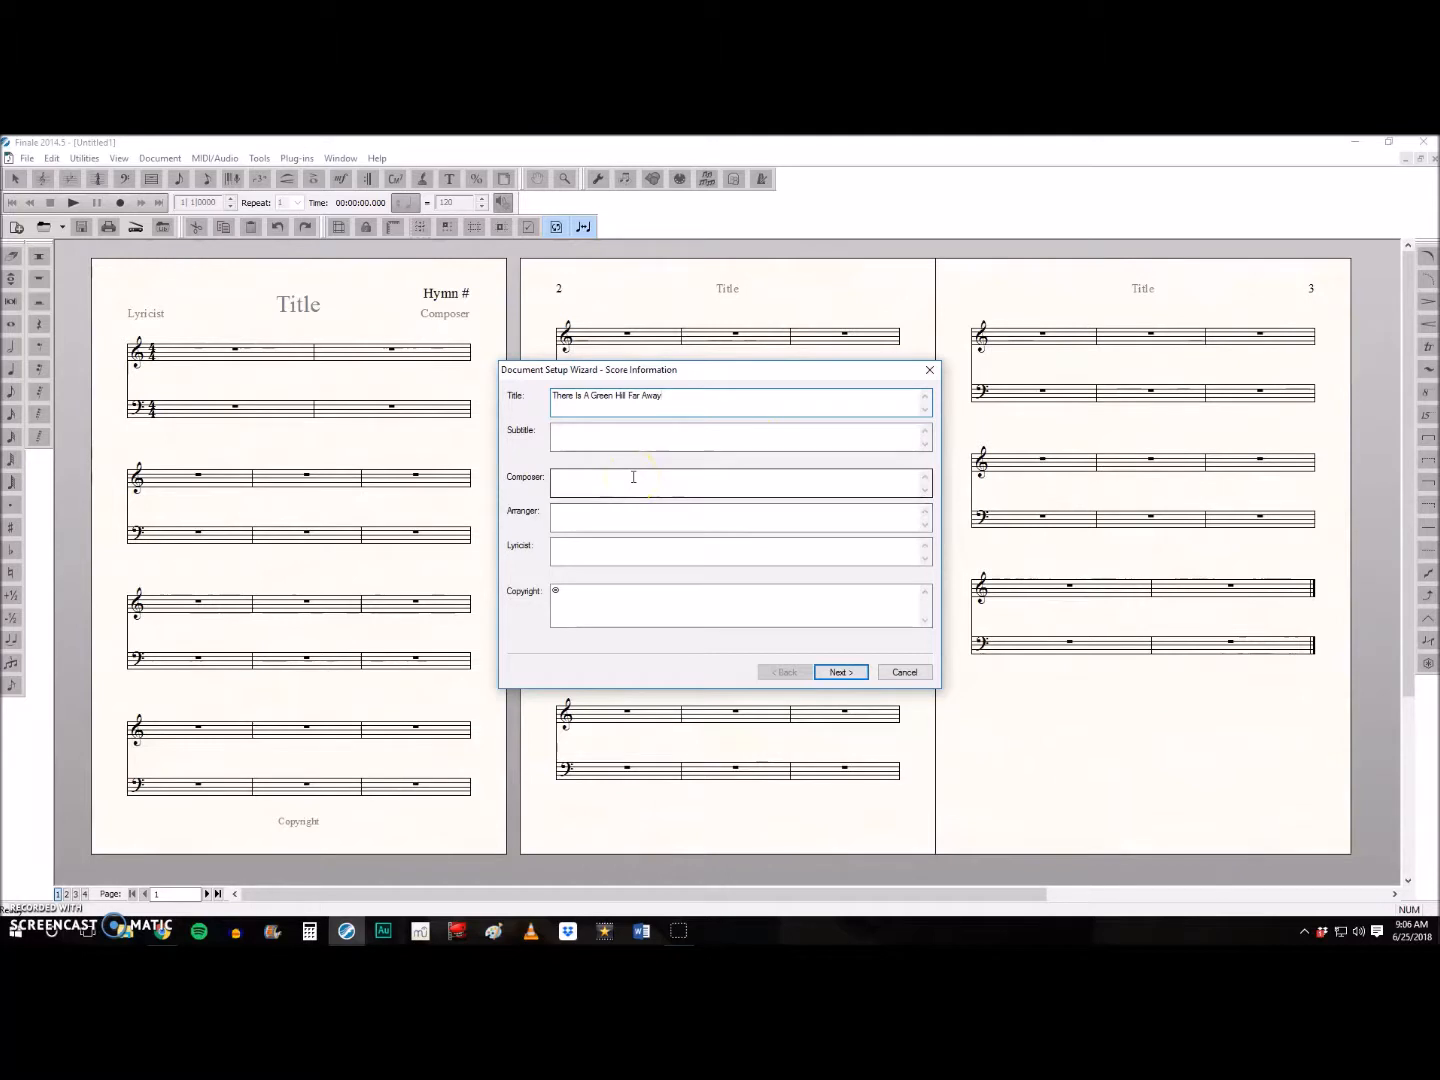
# - Fill in the composer credit with the two hymn authors' surnames and a second line crediting the transcriber
pyautogui.click(595, 482)
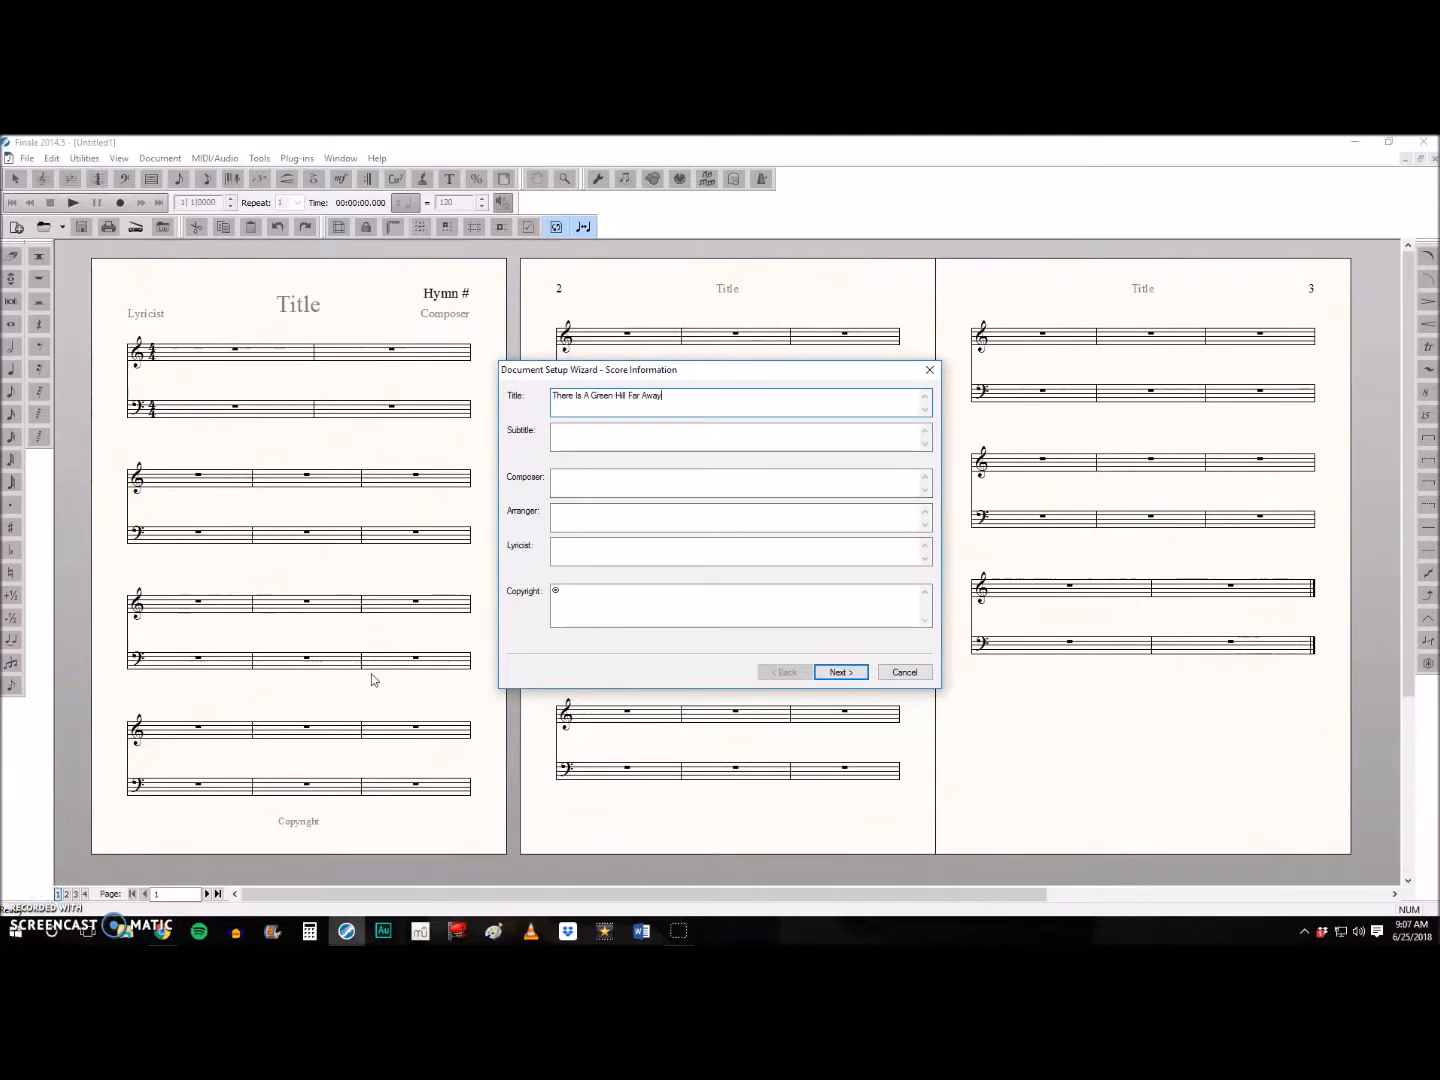
pyautogui.click(576, 479)
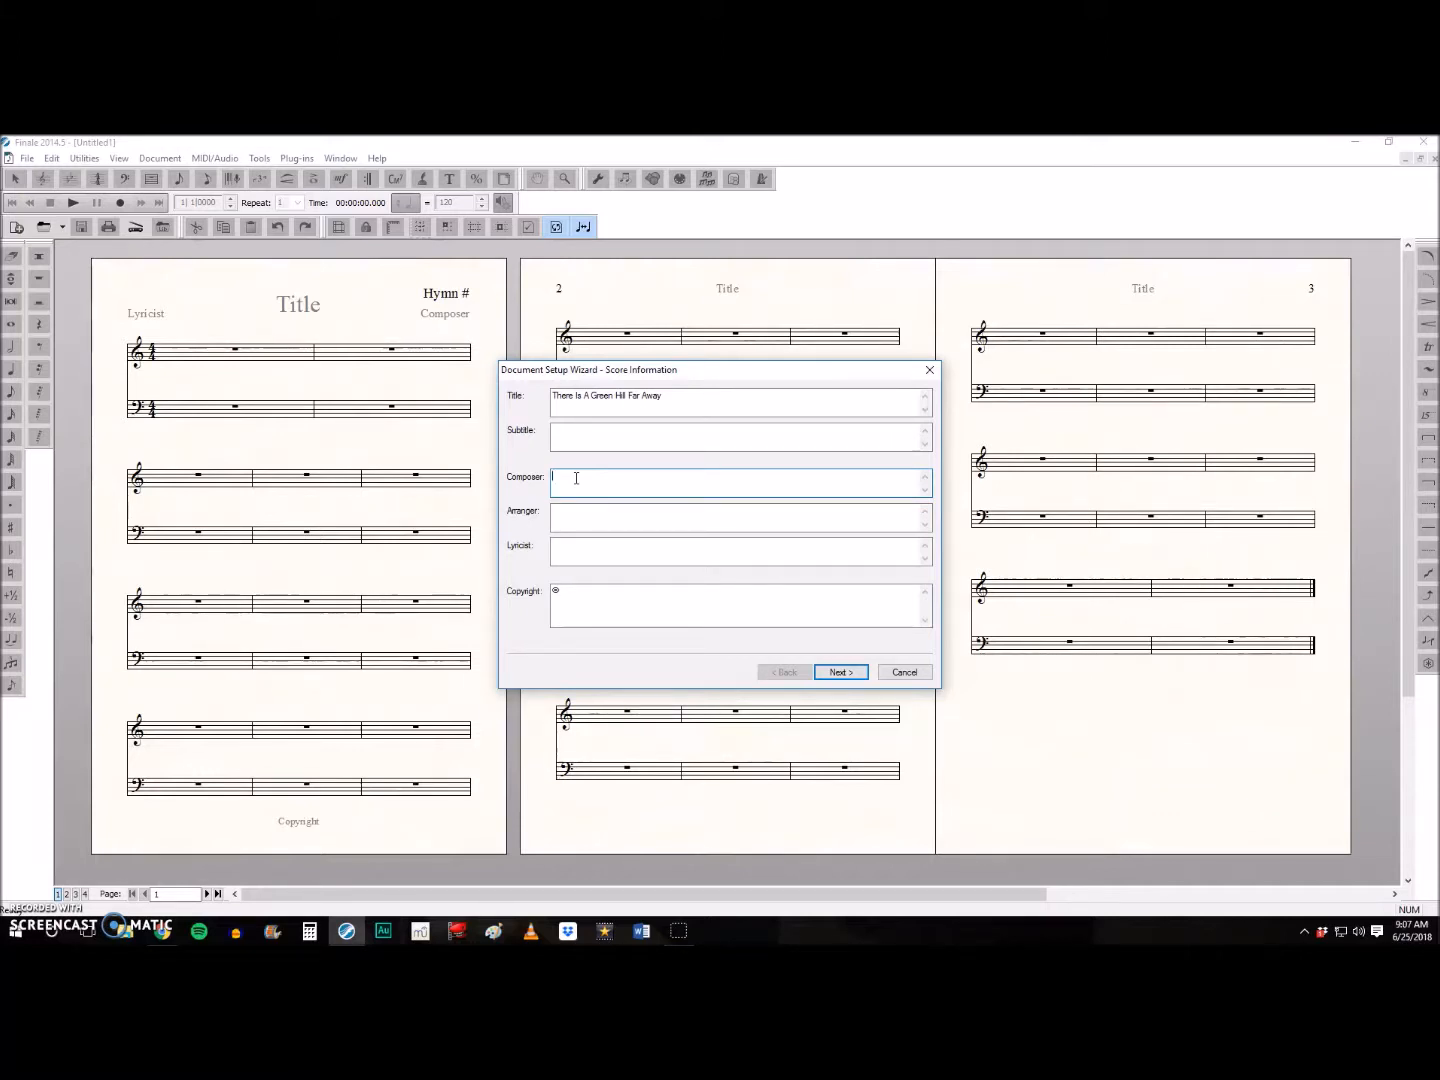
pyautogui.write('exander/Gower')
pyautogui.press('Return')
pyautogui.write('Transcriber: Sis. Crawford')
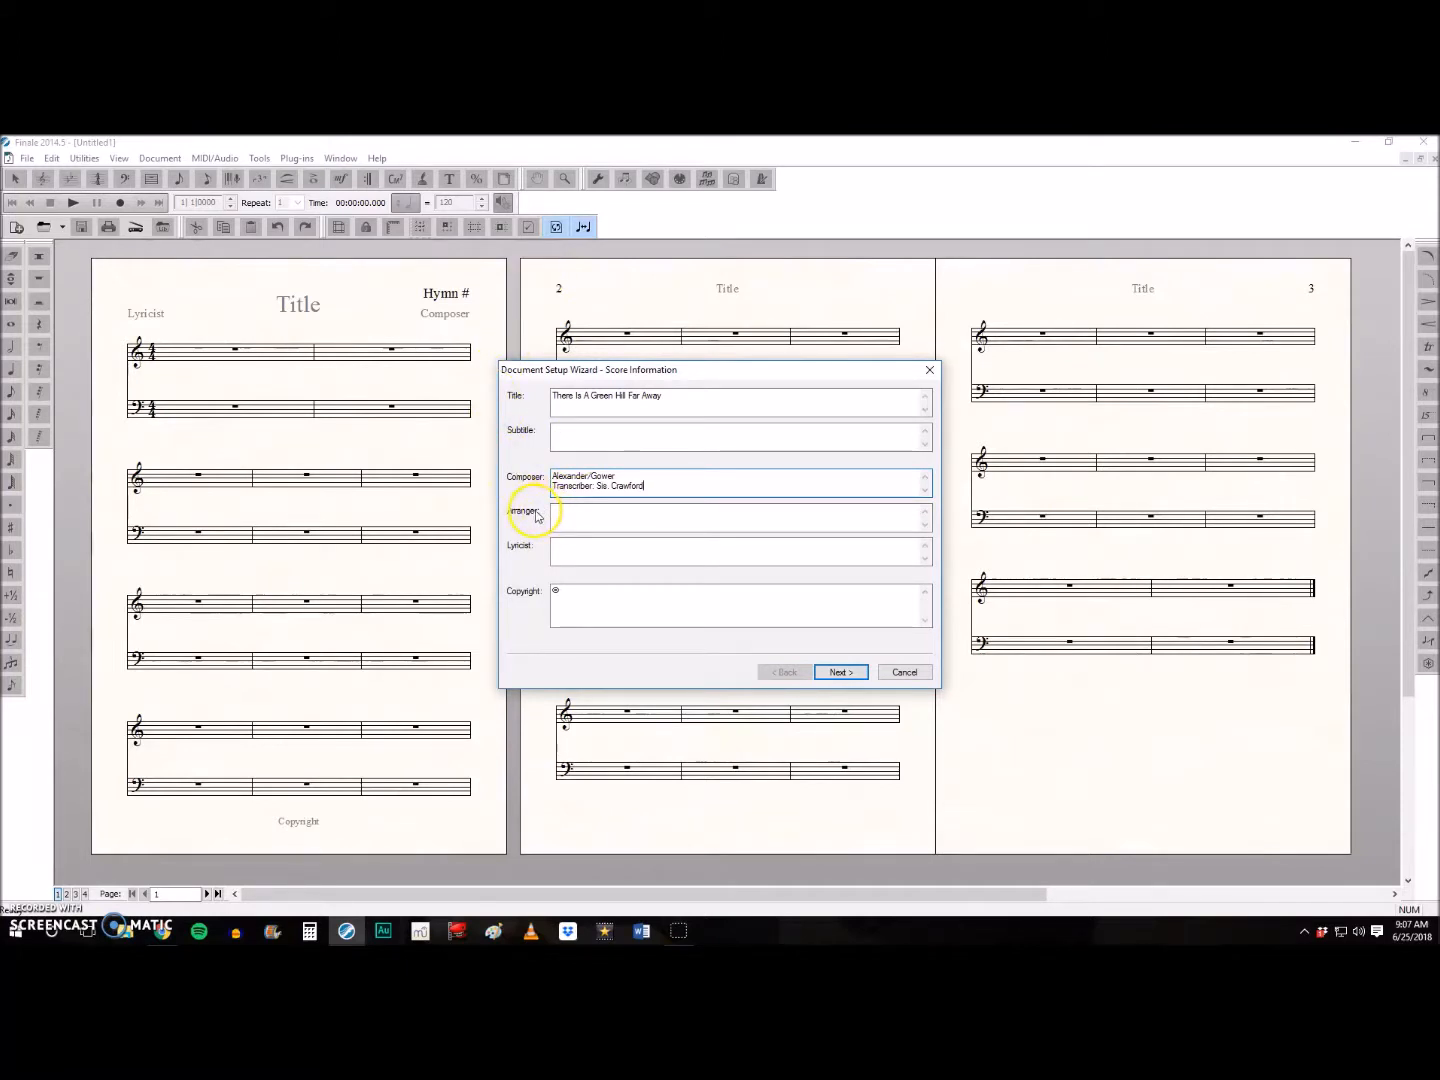
# - Clear the copyright symbol, leave the arranger and lyricist blank, and continue to the score settings
pyautogui.click(556, 547)
pyautogui.click(573, 517)
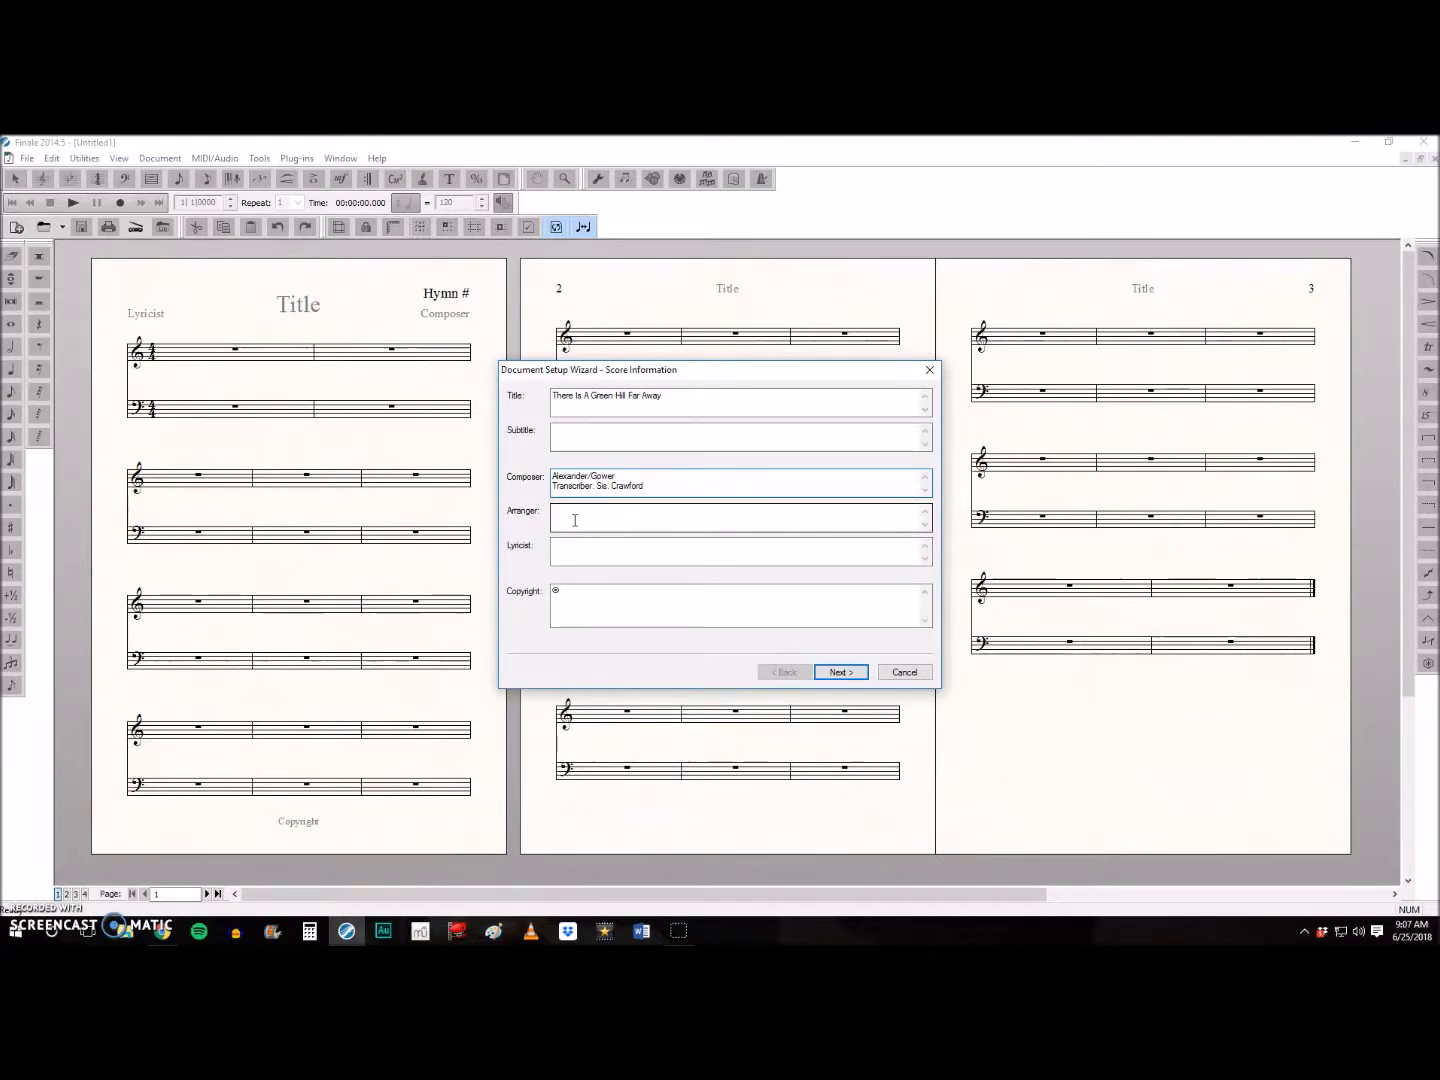
pyautogui.click(578, 550)
pyautogui.click(578, 589)
pyautogui.click(658, 601)
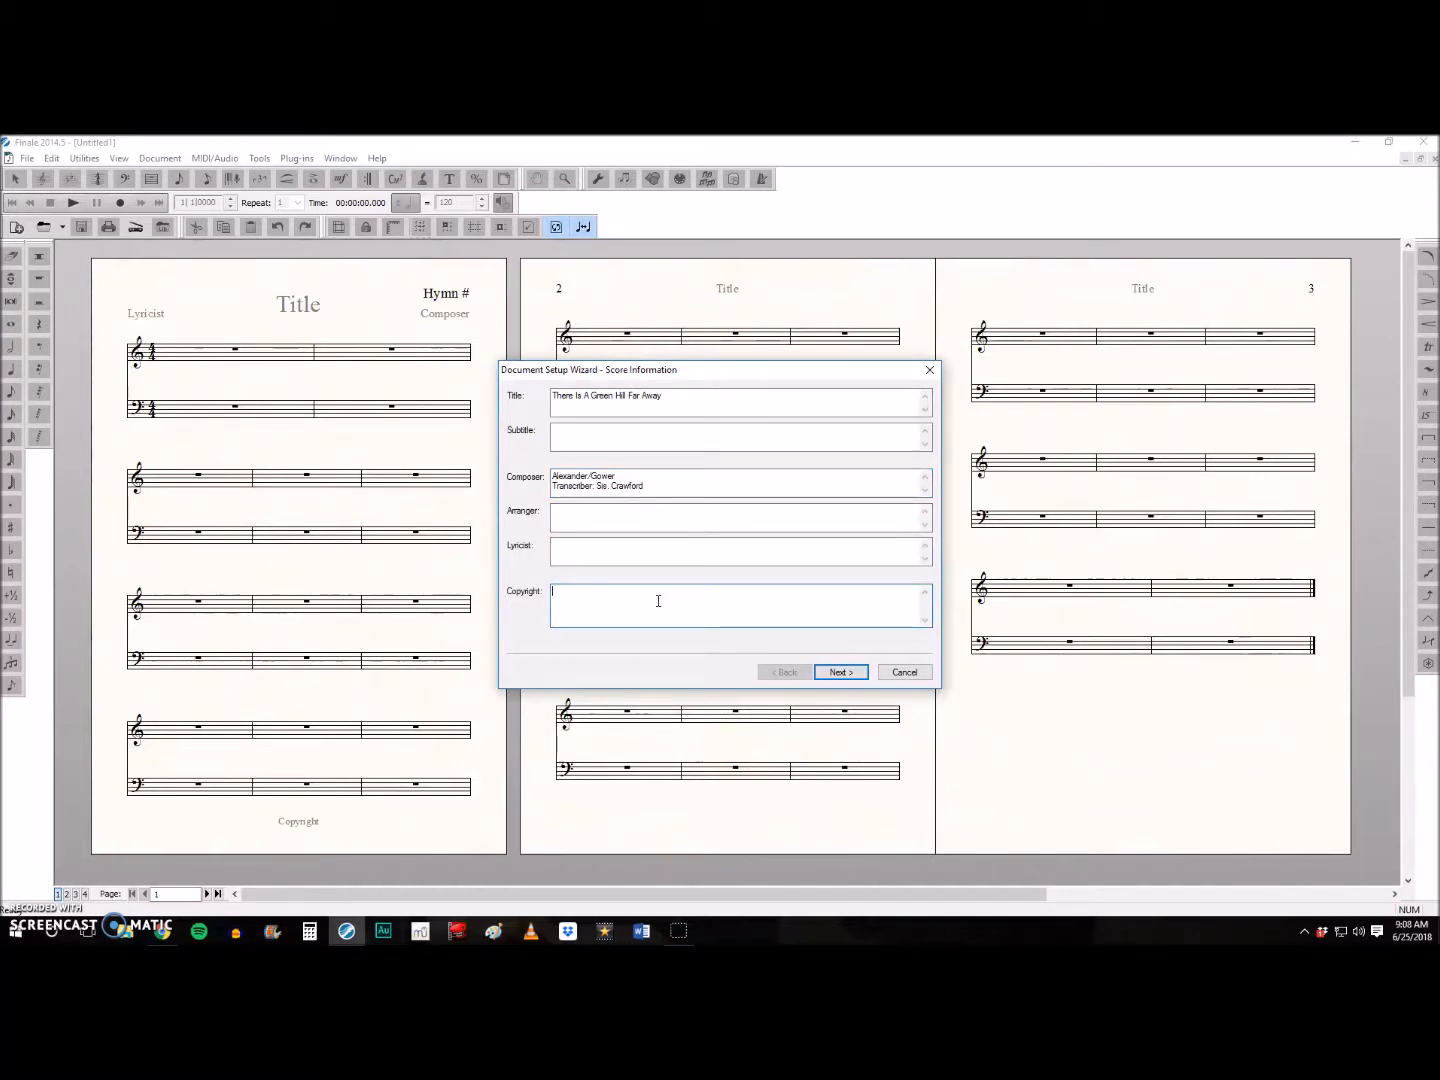
pyautogui.click(841, 671)
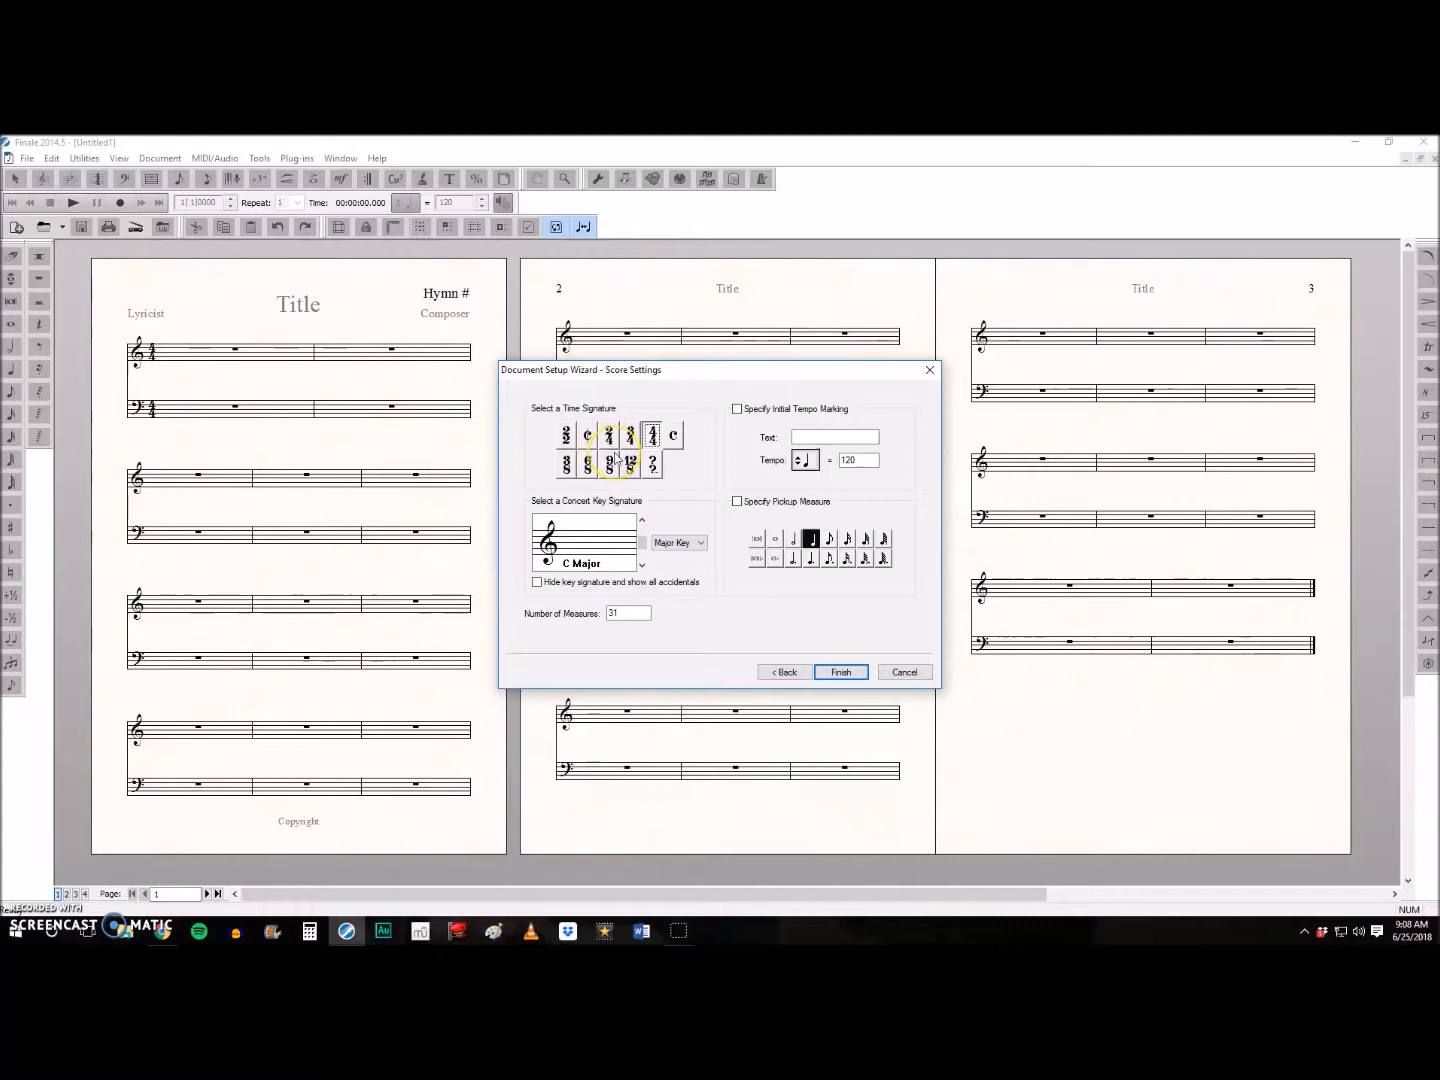
# - Set the concert key signature to E Flat Major and the number of measures to 8
pyautogui.click(643, 565)
pyautogui.click(642, 565)
pyautogui.click(643, 565)
pyautogui.click(628, 612)
pyautogui.moveTo(627, 612); pyautogui.dragTo(578, 607)
pyautogui.write('8')
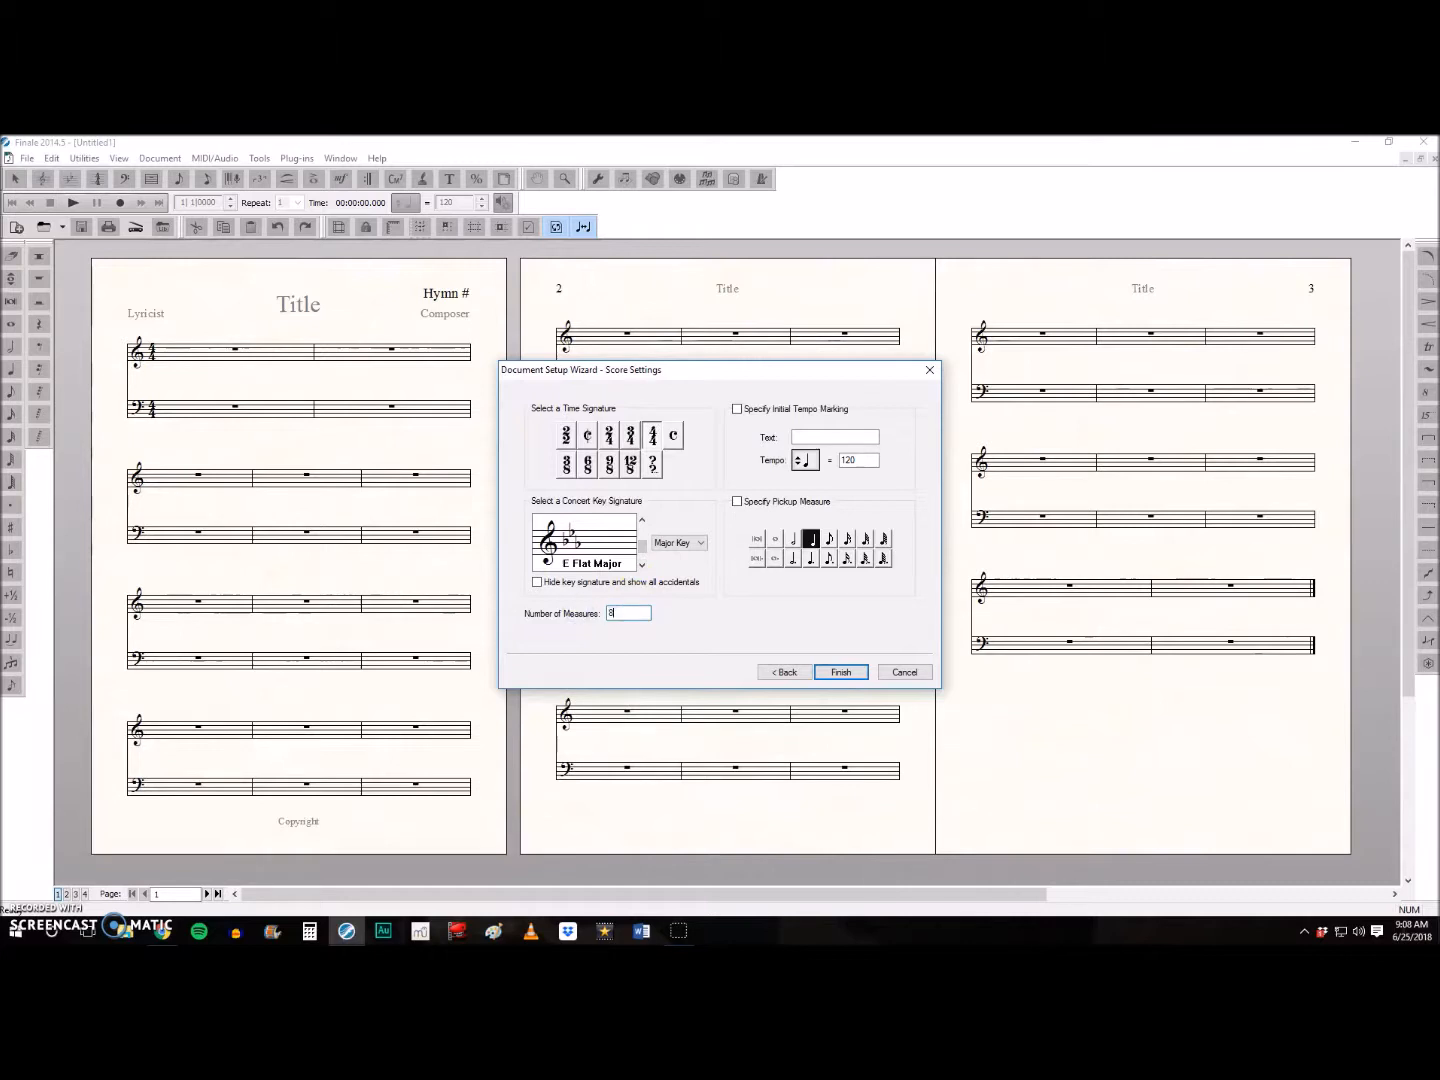
# - Specify the initial tempo marking "Reverently" at quarter note = 72 plus a quarter-note pickup measure, and finish the document setup
pyautogui.click(737, 409)
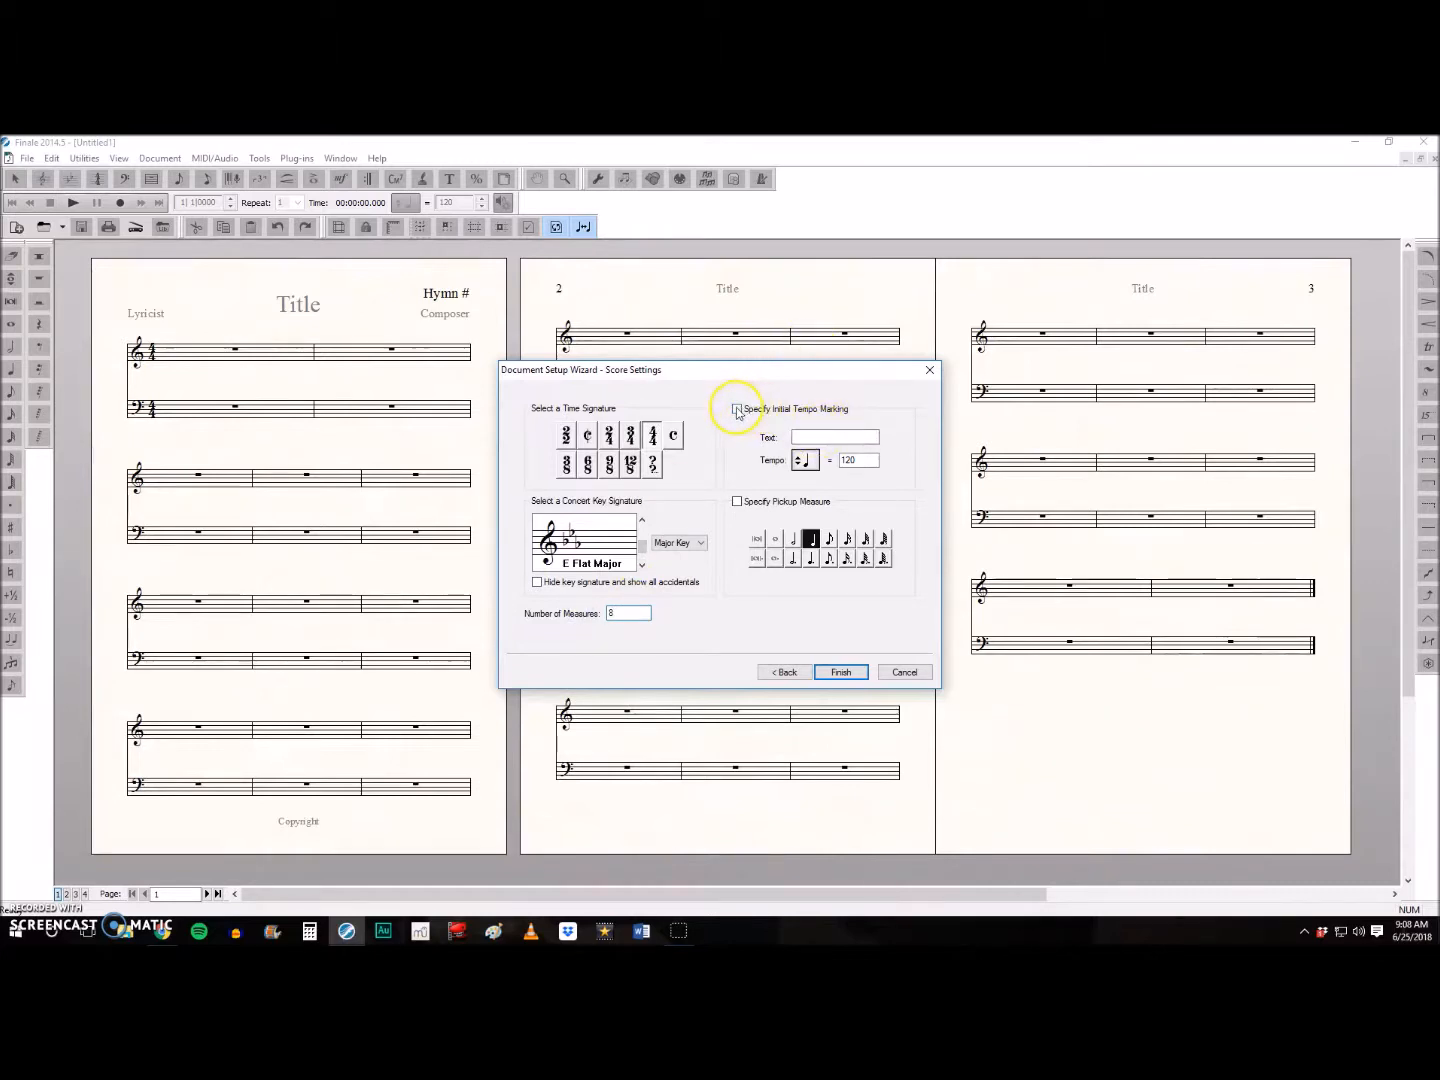
pyautogui.click(841, 438)
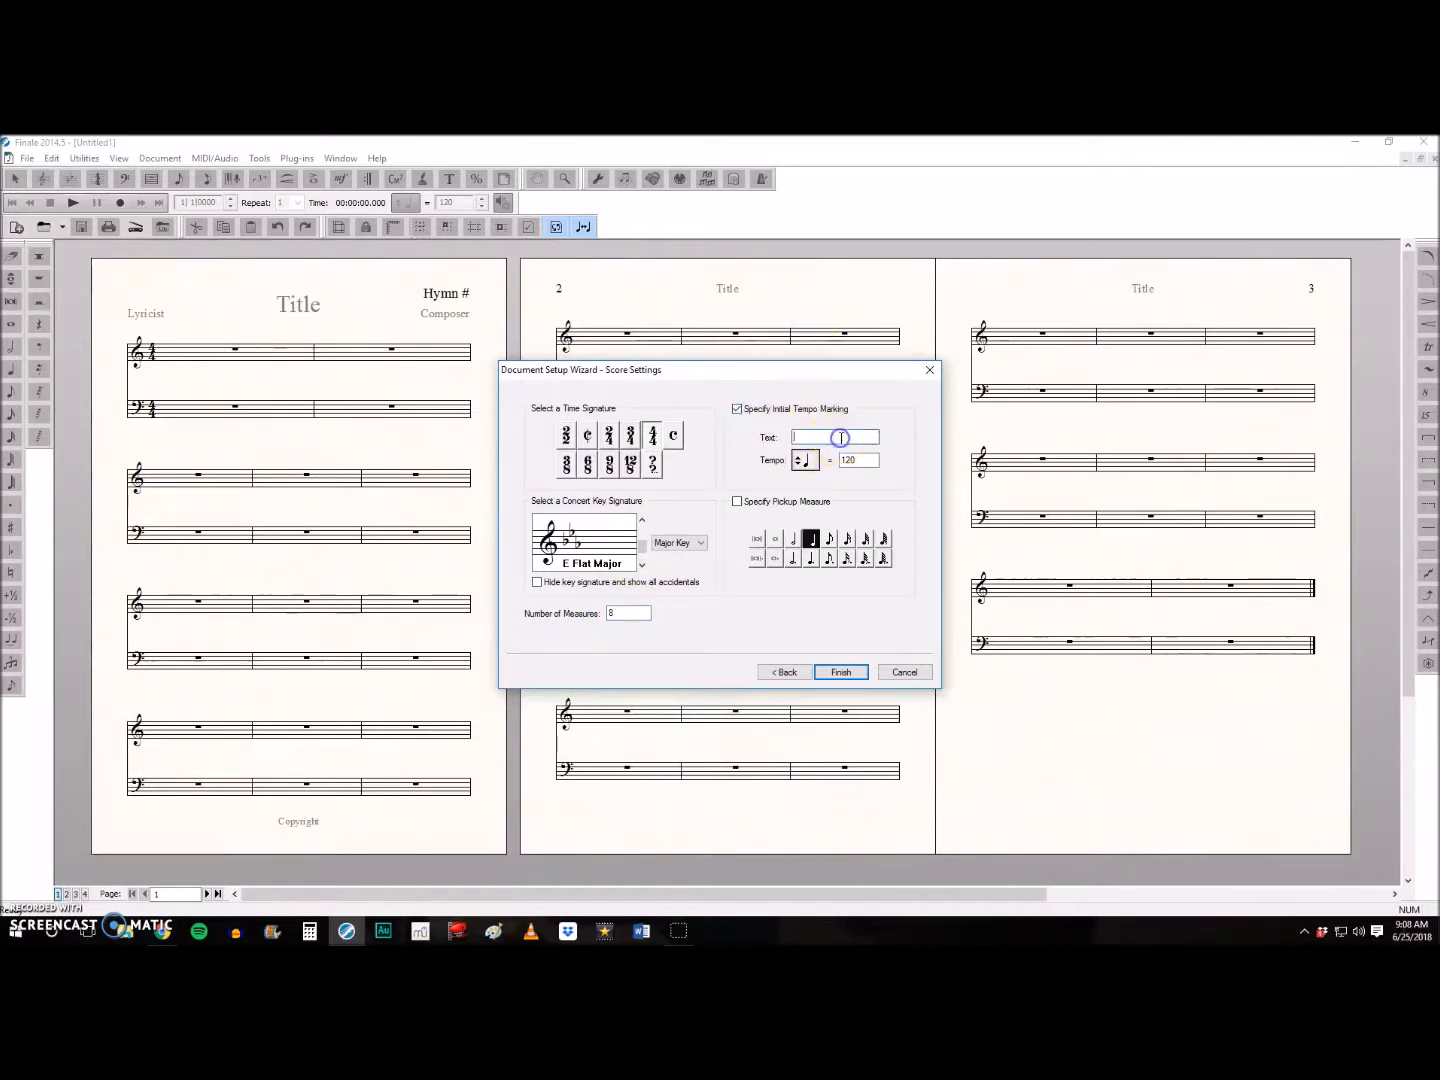
pyautogui.write('Reverently')
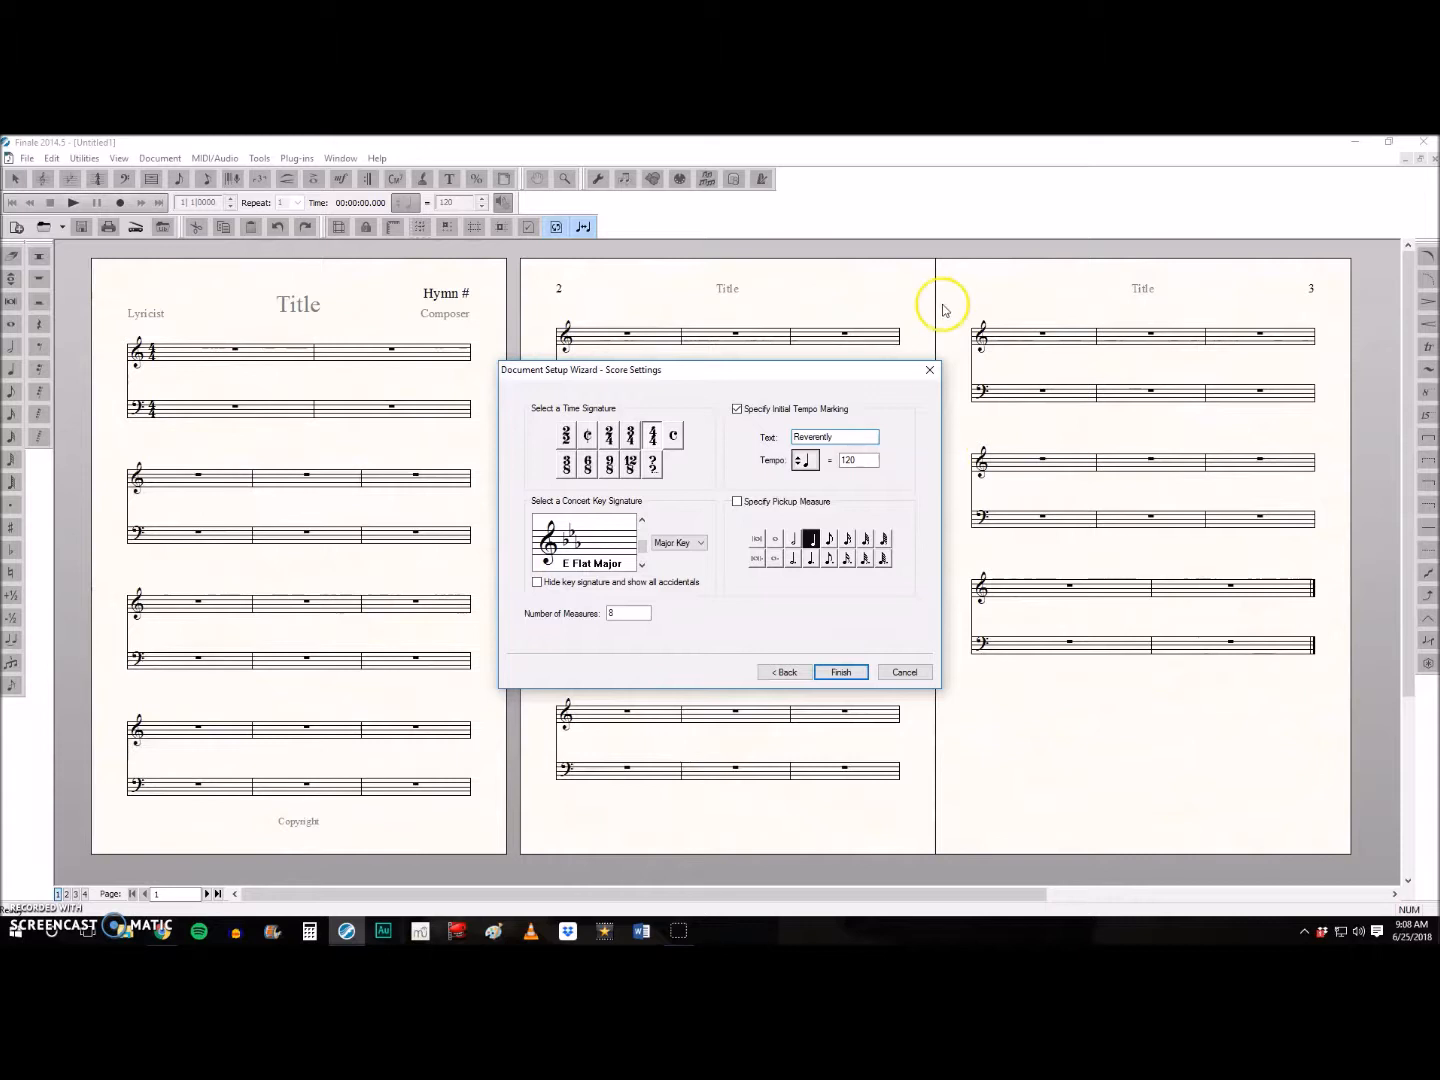
pyautogui.click(858, 460)
pyautogui.doubleClick(857, 460)
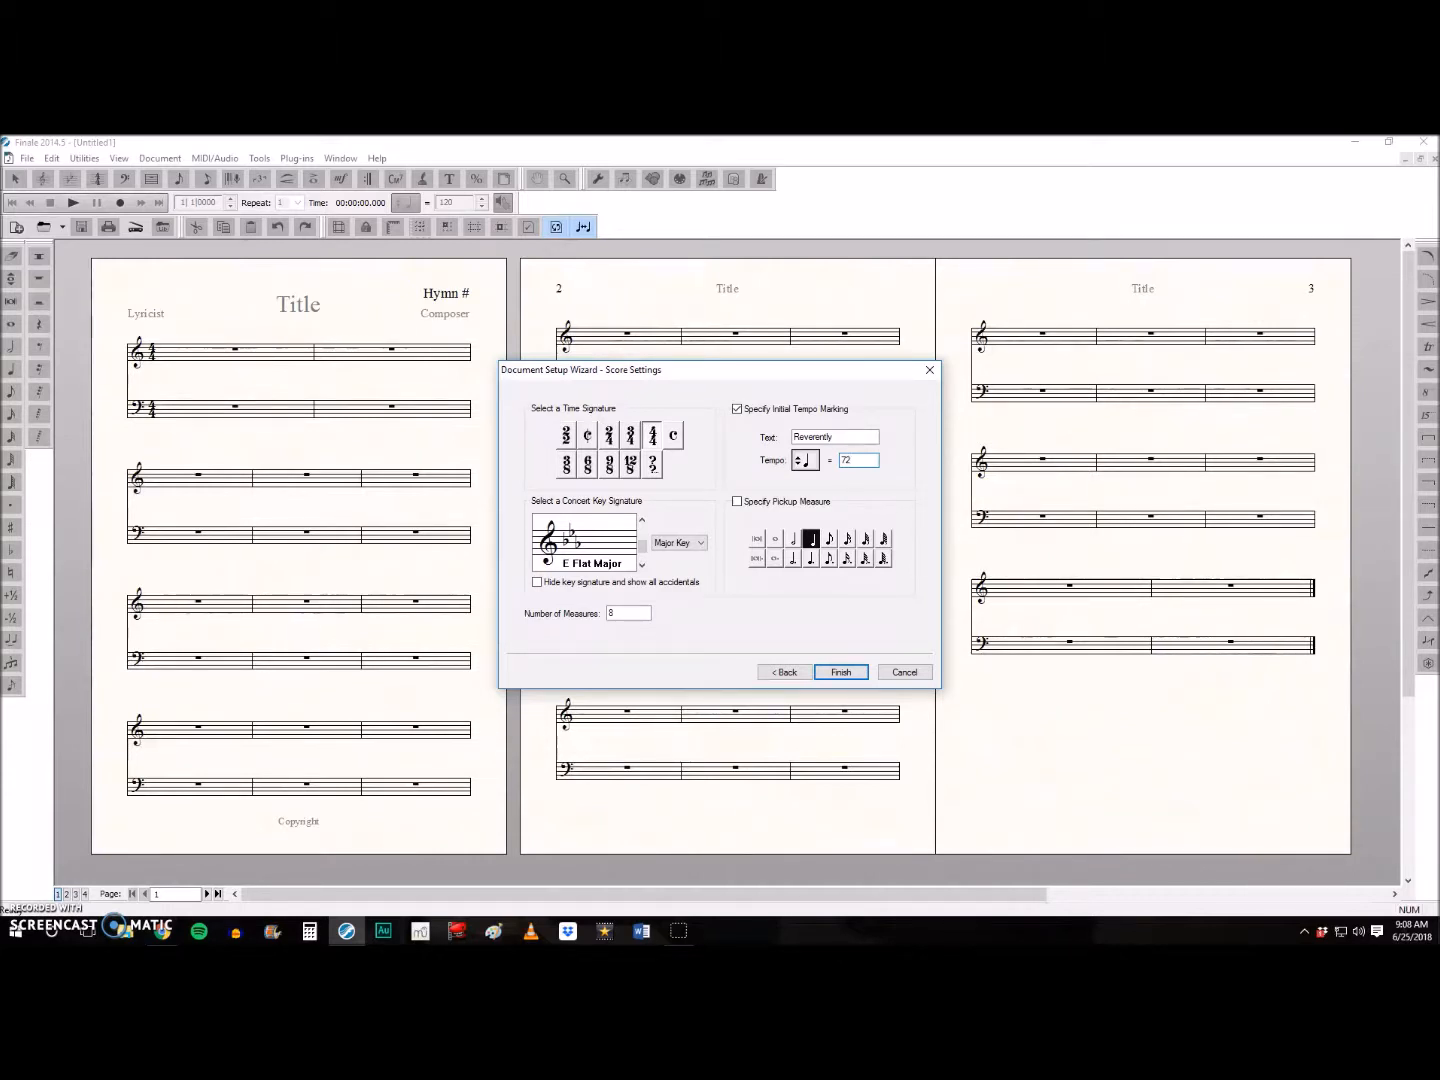
pyautogui.click(737, 502)
pyautogui.click(842, 671)
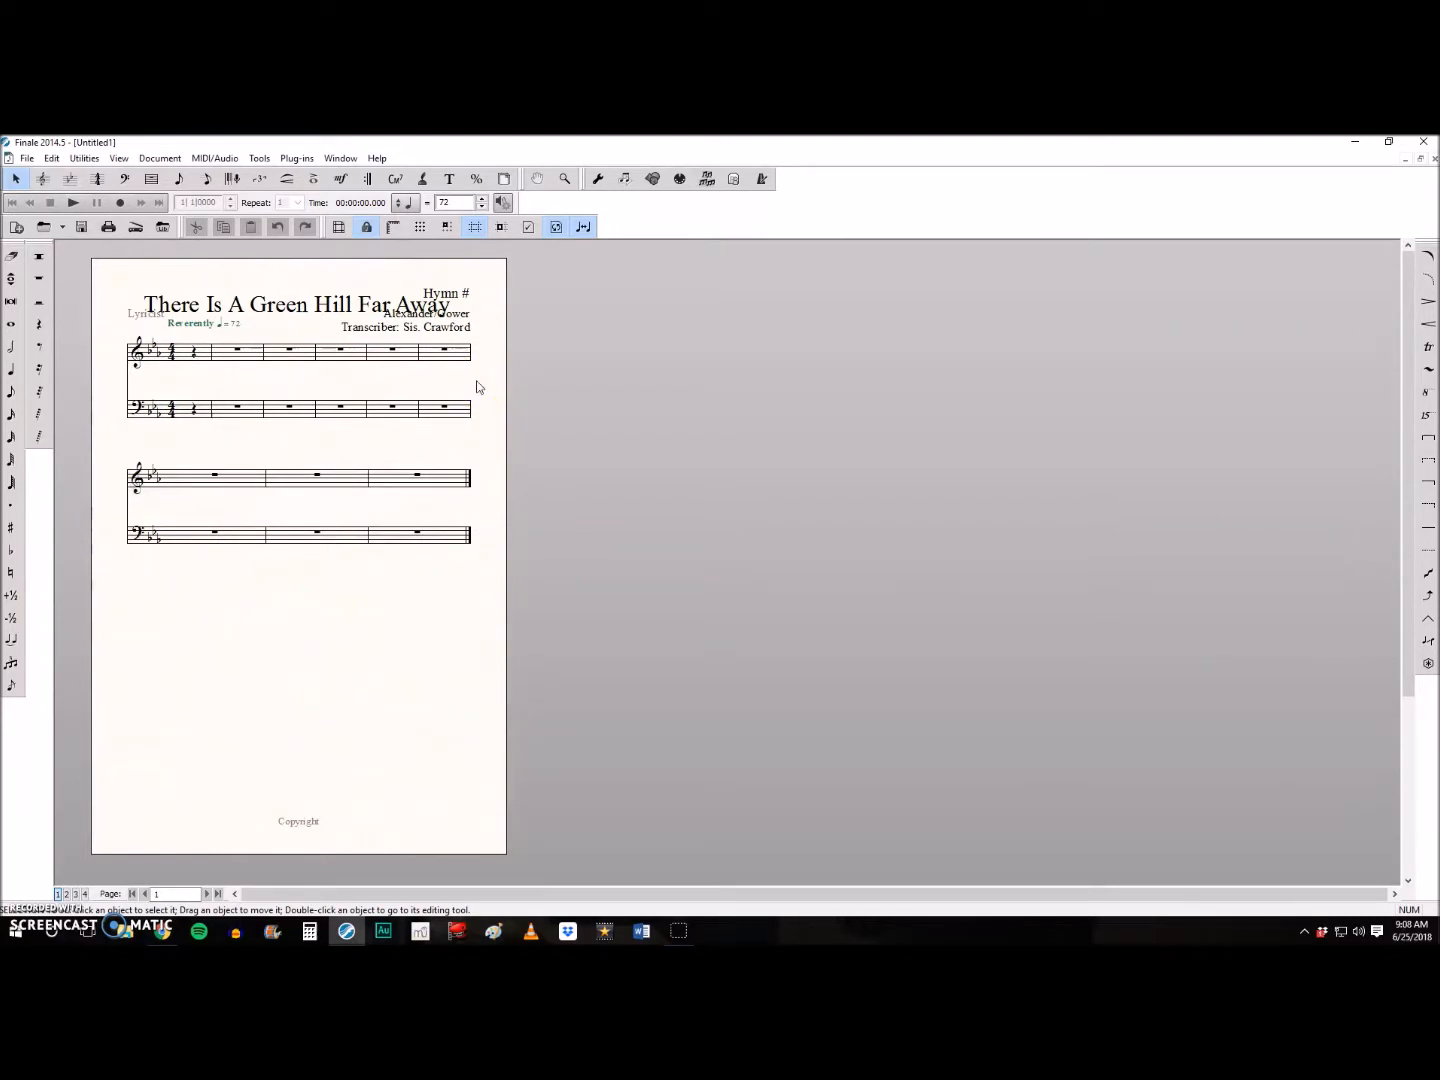
# - Move the title up and to the left, clear of the hymn number, and delete the Lyricist placeholder
pyautogui.hotkey('ctrl', '=')
pyautogui.hotkey('ctrl', '=')
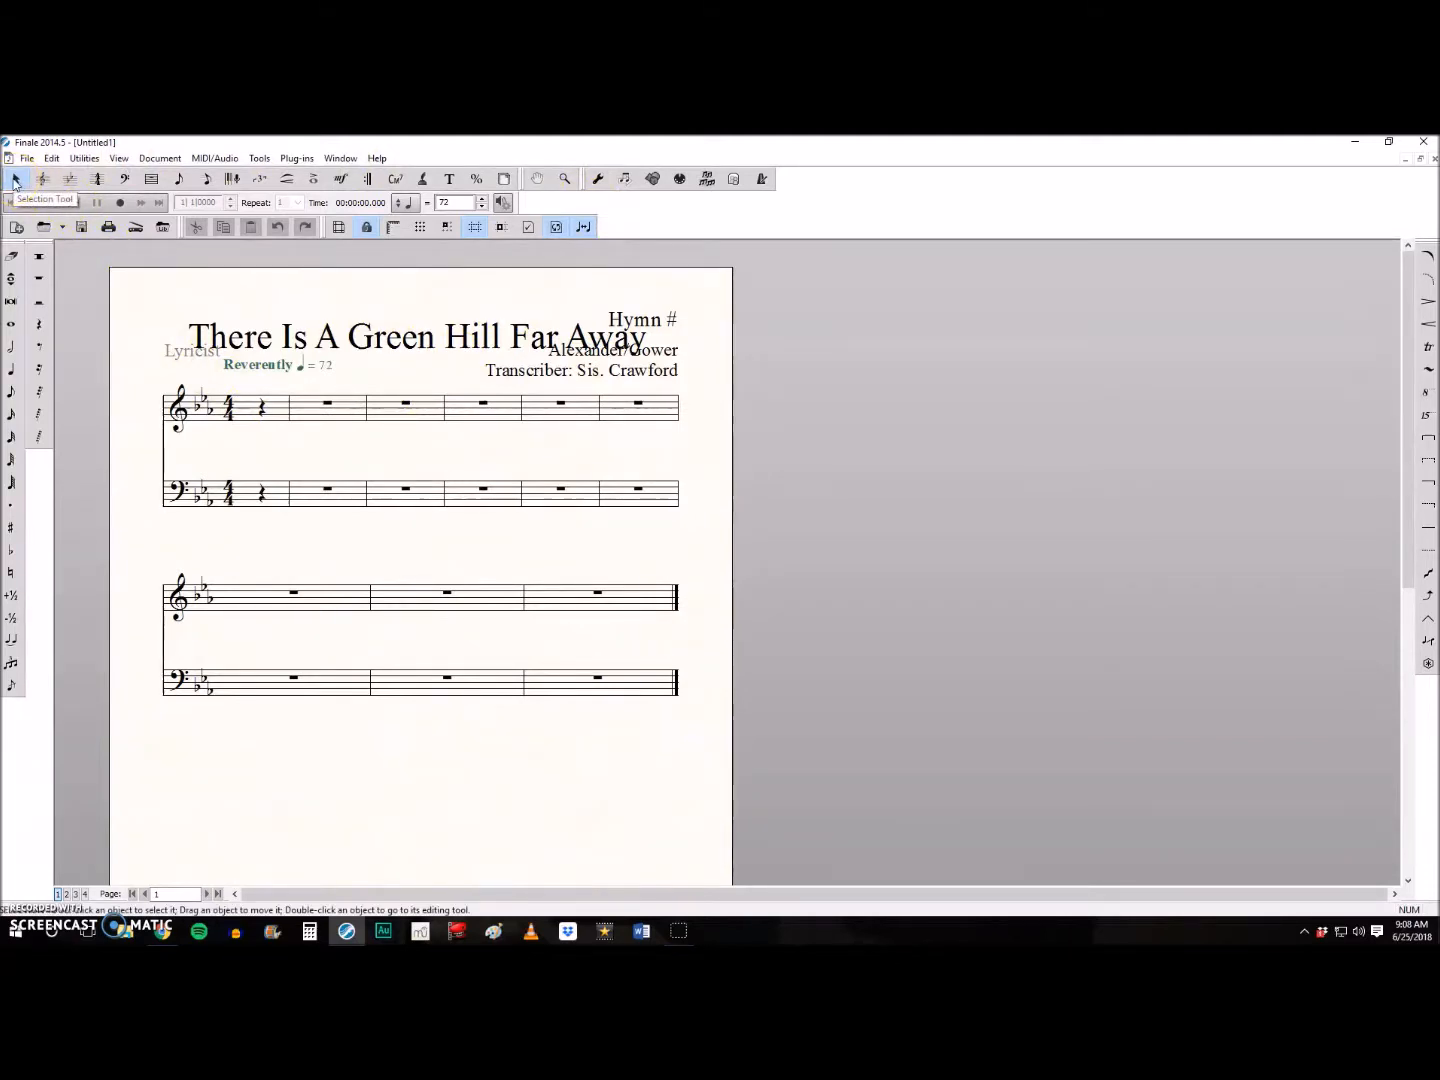
pyautogui.moveTo(272, 342)
pyautogui.mouseDown()
pyautogui.moveTo(320, 325)
pyautogui.moveTo(276, 312)
pyautogui.mouseUp()
pyautogui.click(200, 355)
pyautogui.press('Delete')
# - Move the composer and transcriber credit below the last system and shift the Reverently tempo marking slightly left
pyautogui.moveTo(581, 346); pyautogui.dragTo(257, 737)
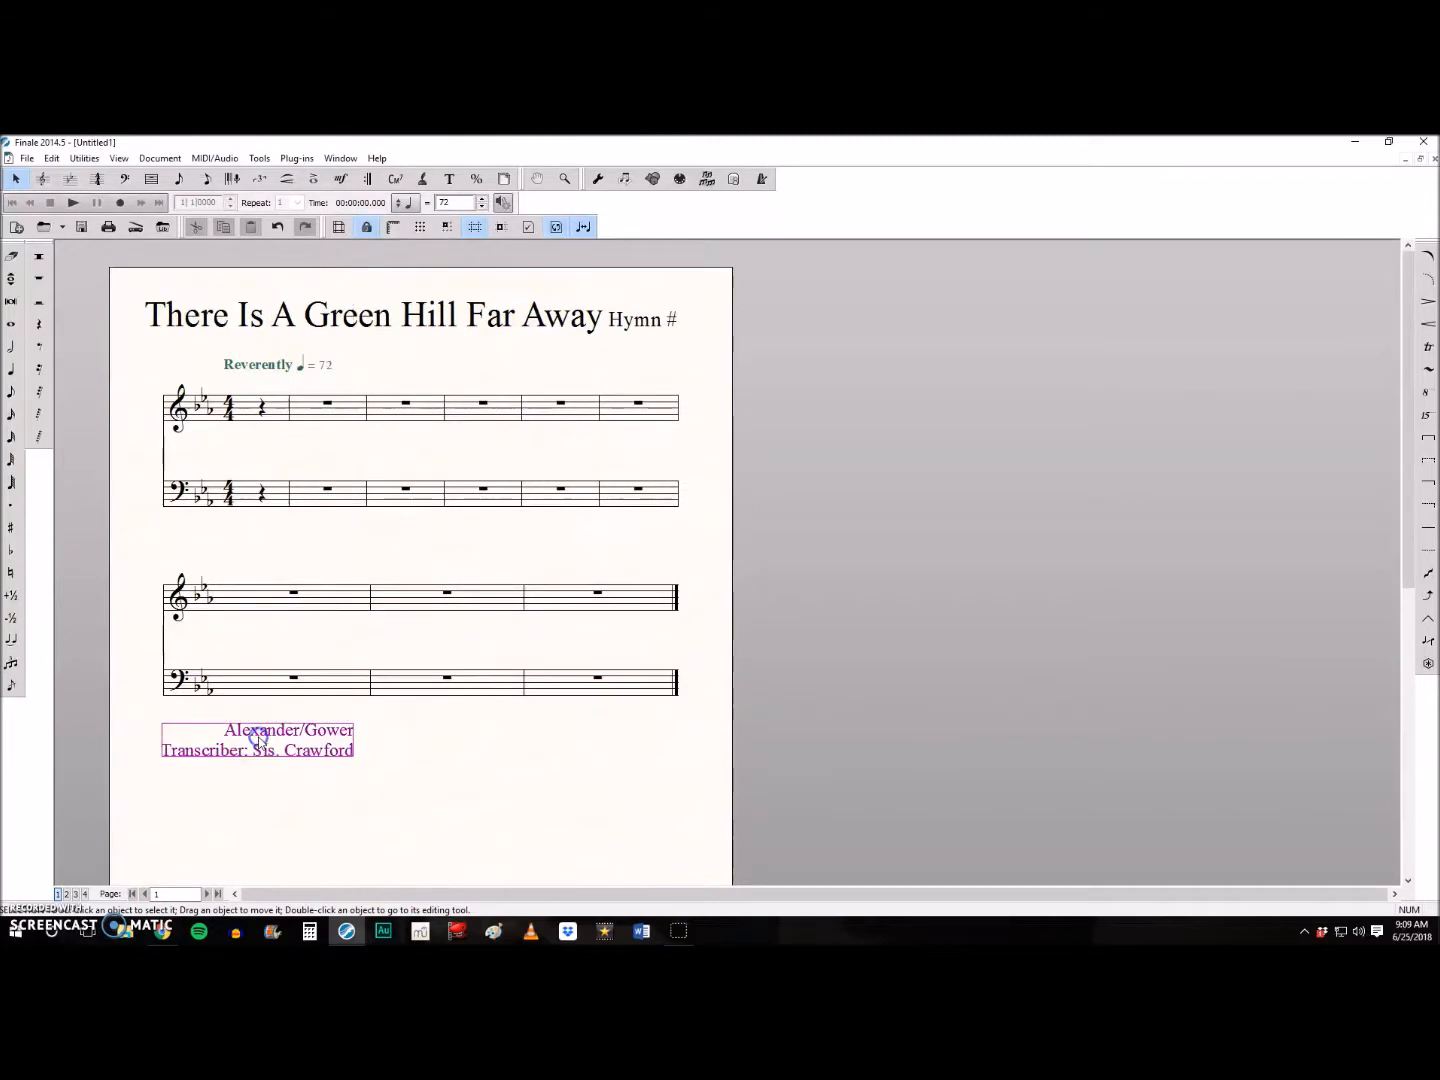
pyautogui.click(262, 366)
pyautogui.moveTo(262, 366); pyautogui.dragTo(239, 367)
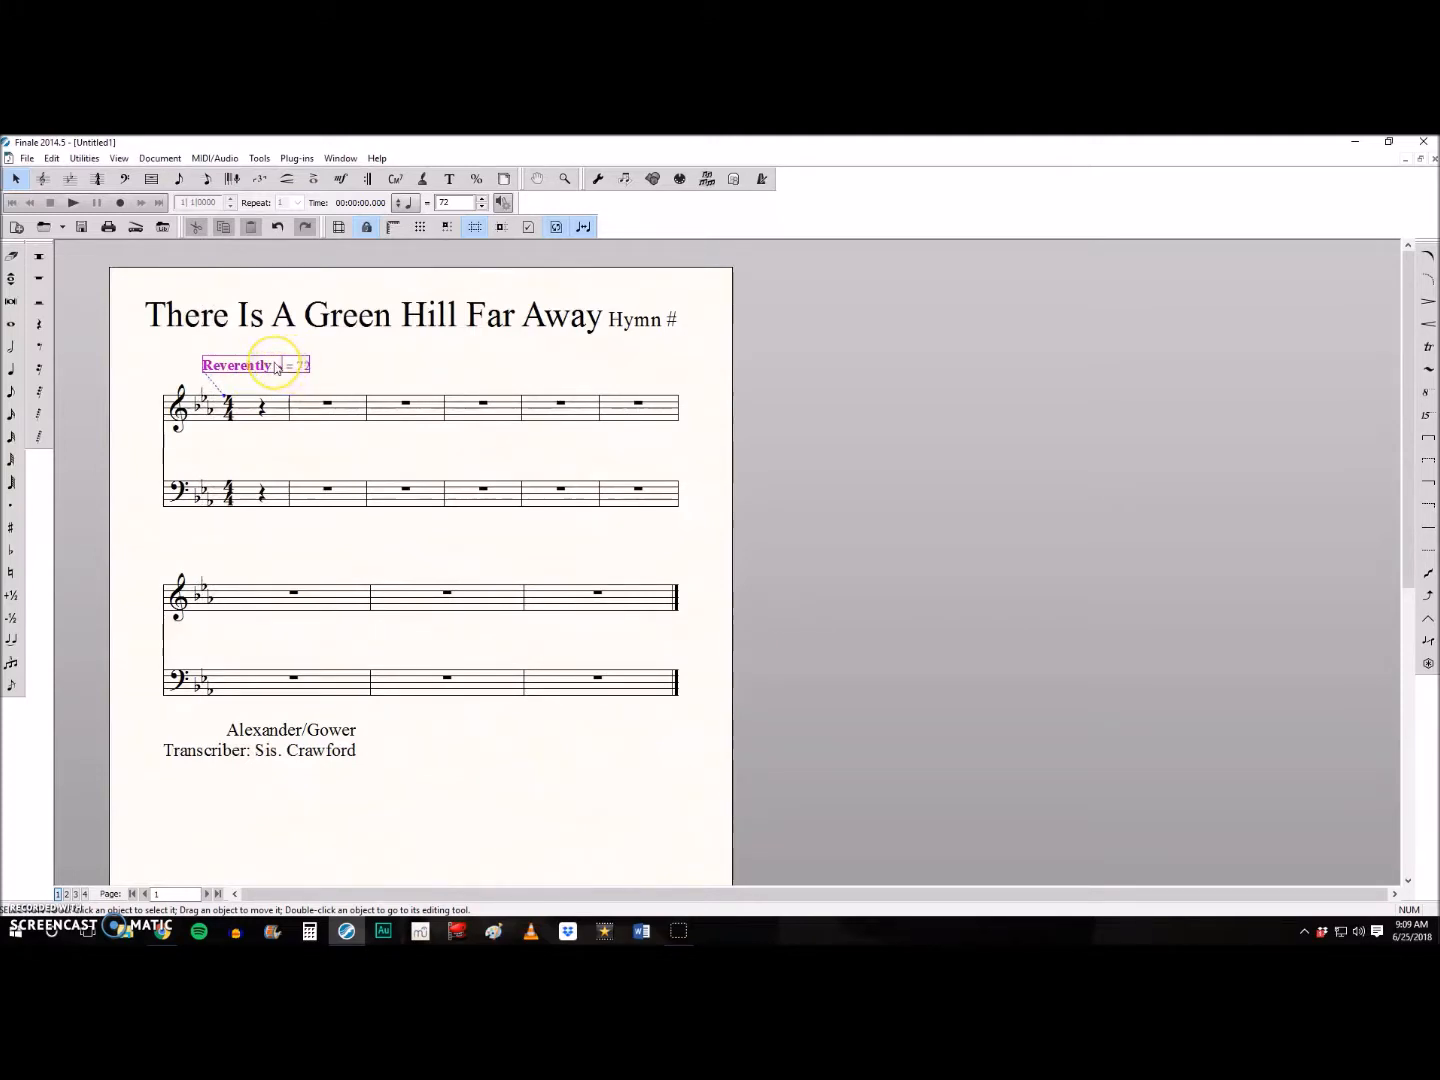
# - Edit the tempo marking's text expression definition to read "Reverently ♩ = 72-84"
pyautogui.rightClick(260, 366)
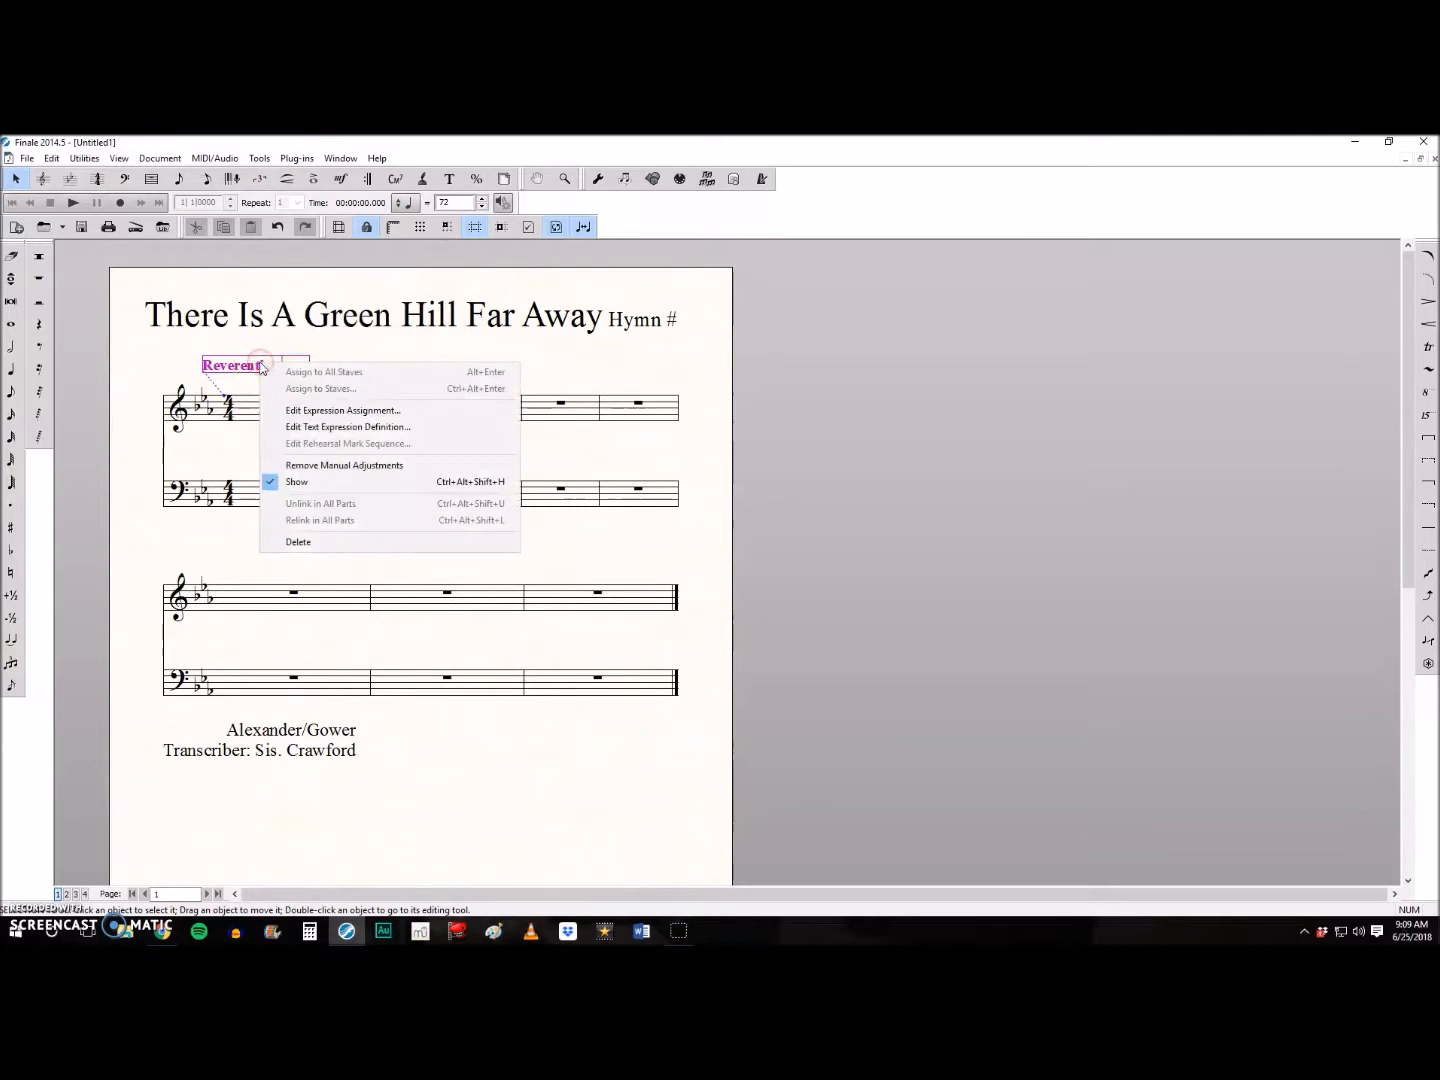
pyautogui.click(292, 428)
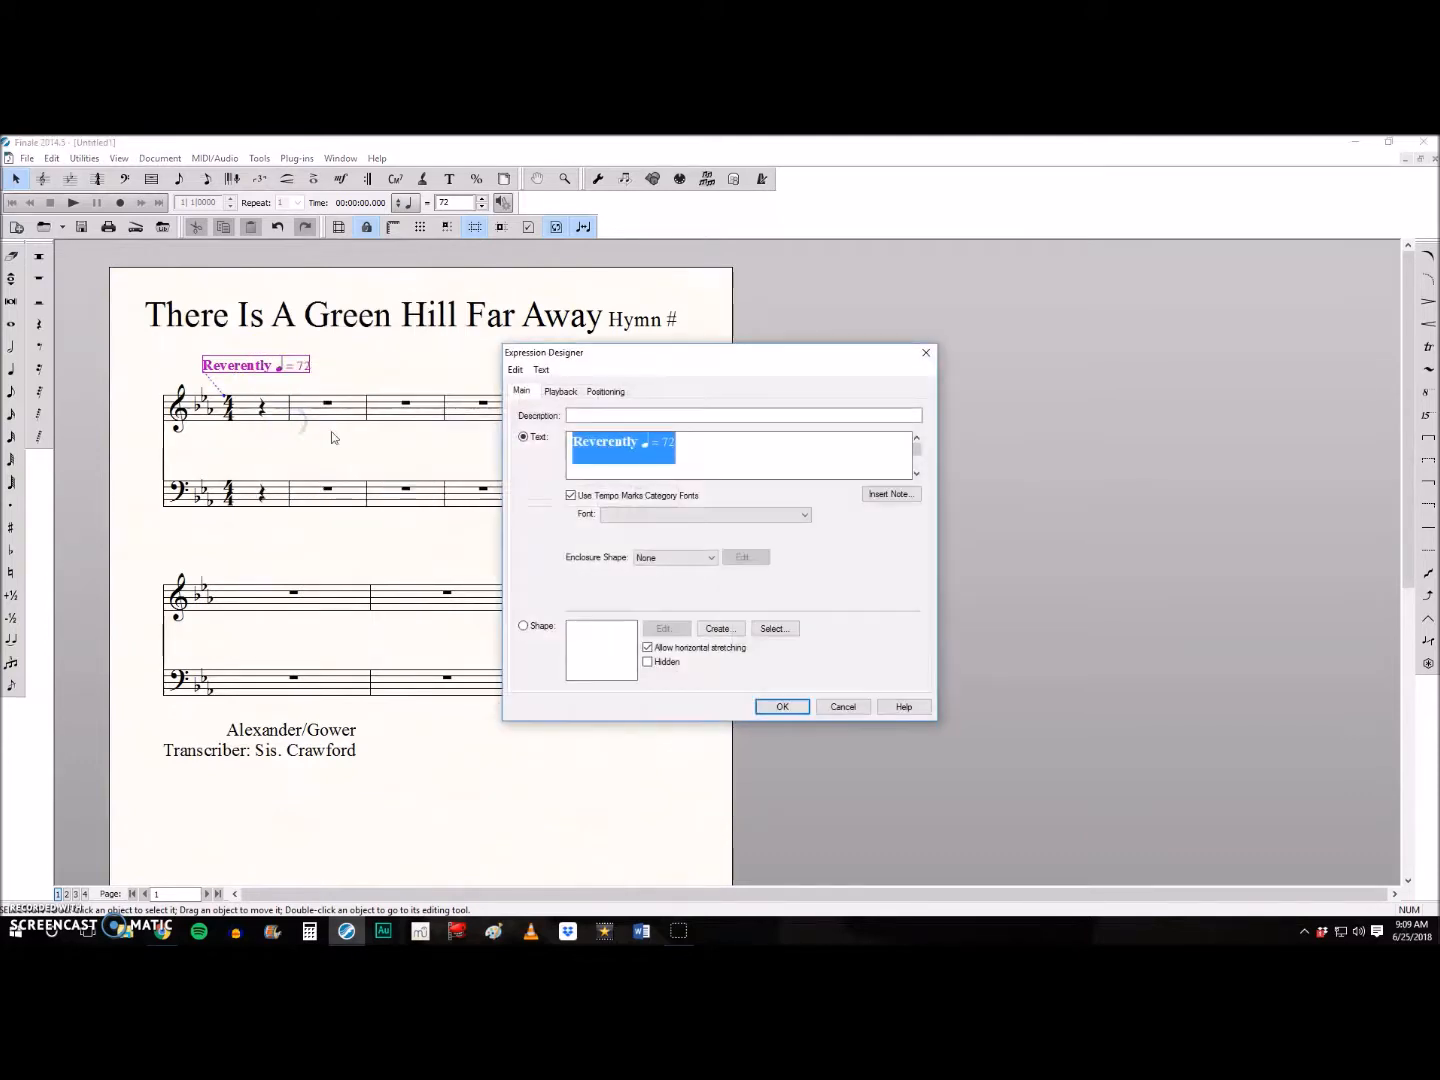
pyautogui.click(662, 449)
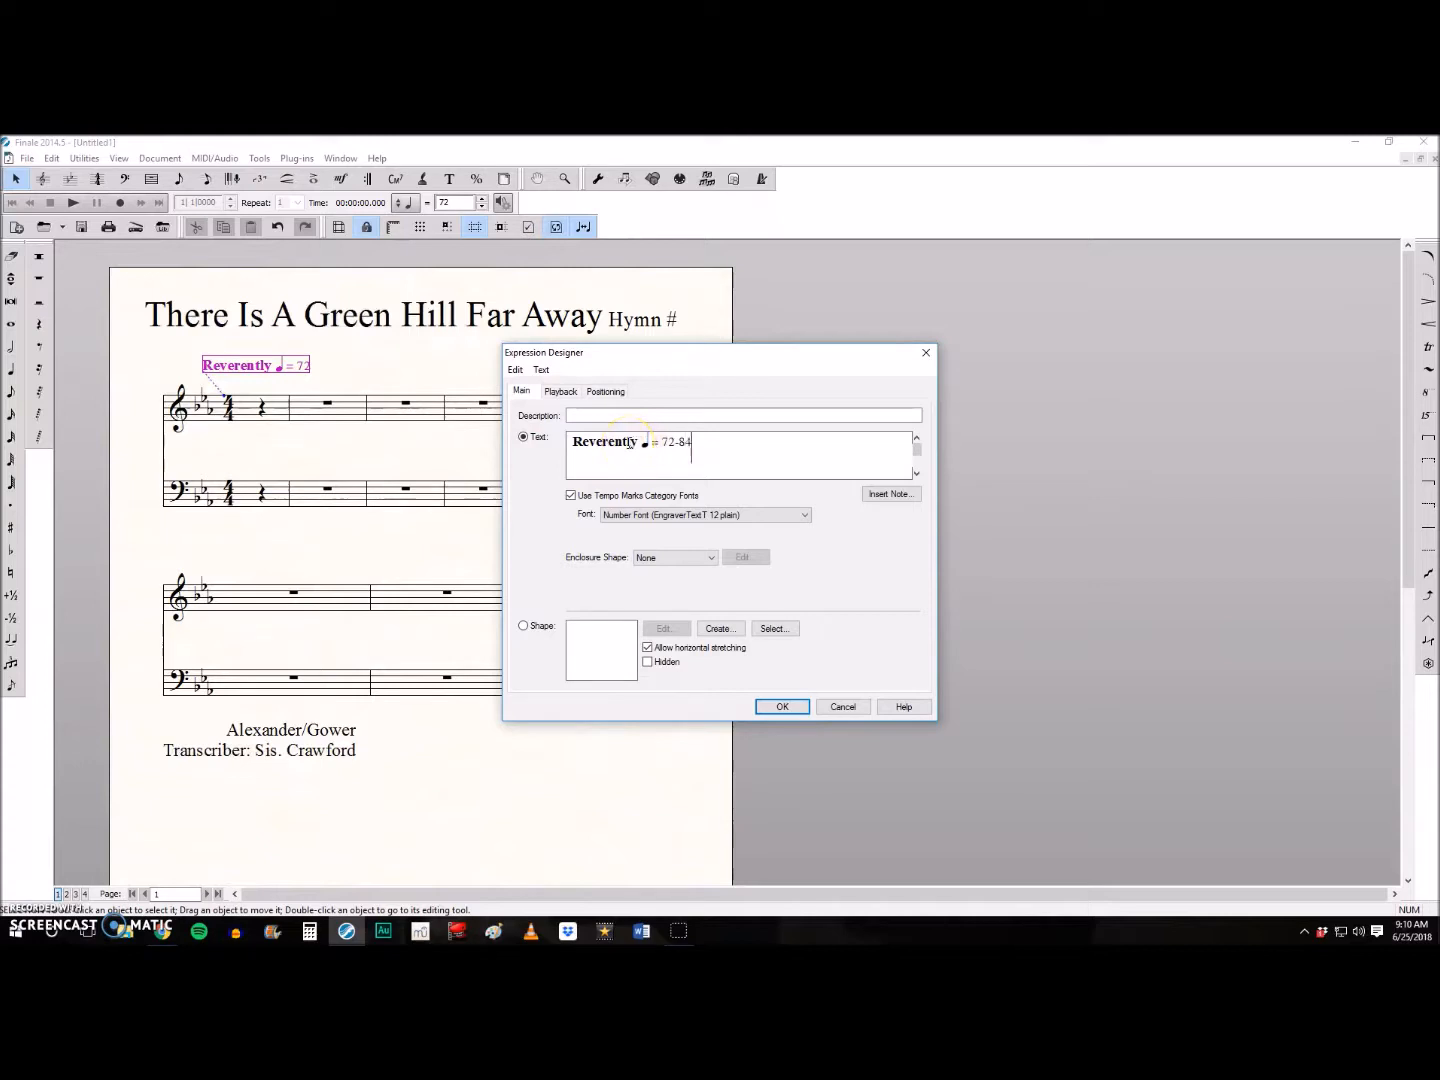
pyautogui.write('-84')
pyautogui.click(778, 704)
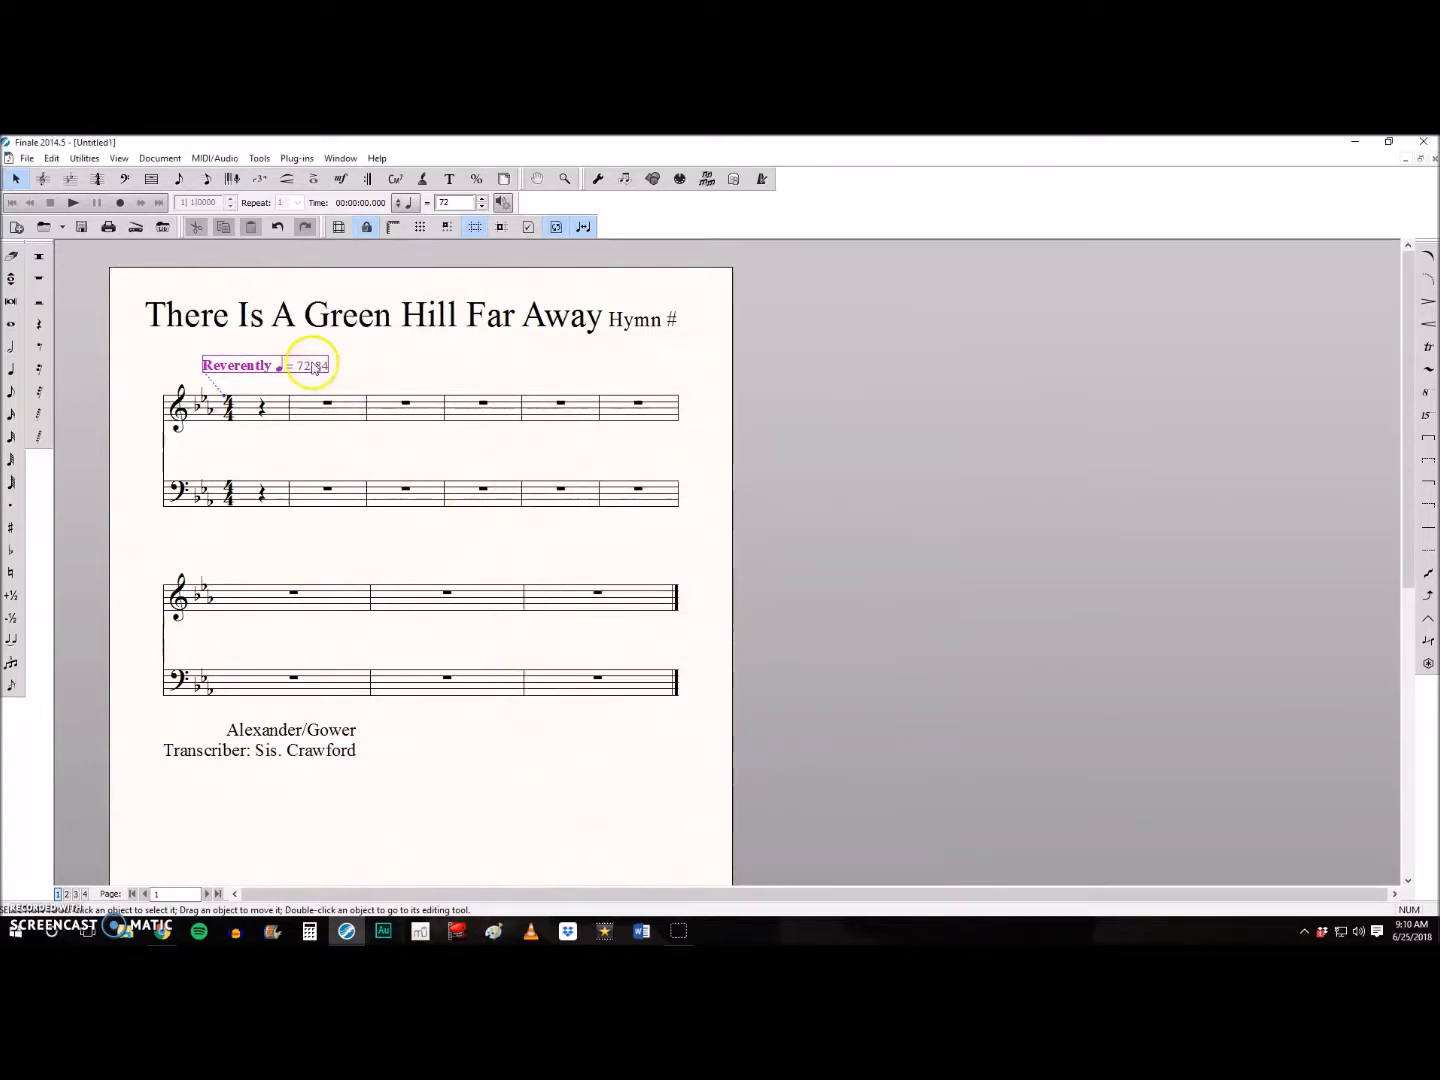
# - Shift the "Hymn #" text block slightly right and replace its text with 194
pyautogui.moveTo(637, 319); pyautogui.dragTo(650, 327)
pyautogui.doubleClick(650, 326)
pyautogui.press('BackSpace')
pyautogui.press('BackSpace')
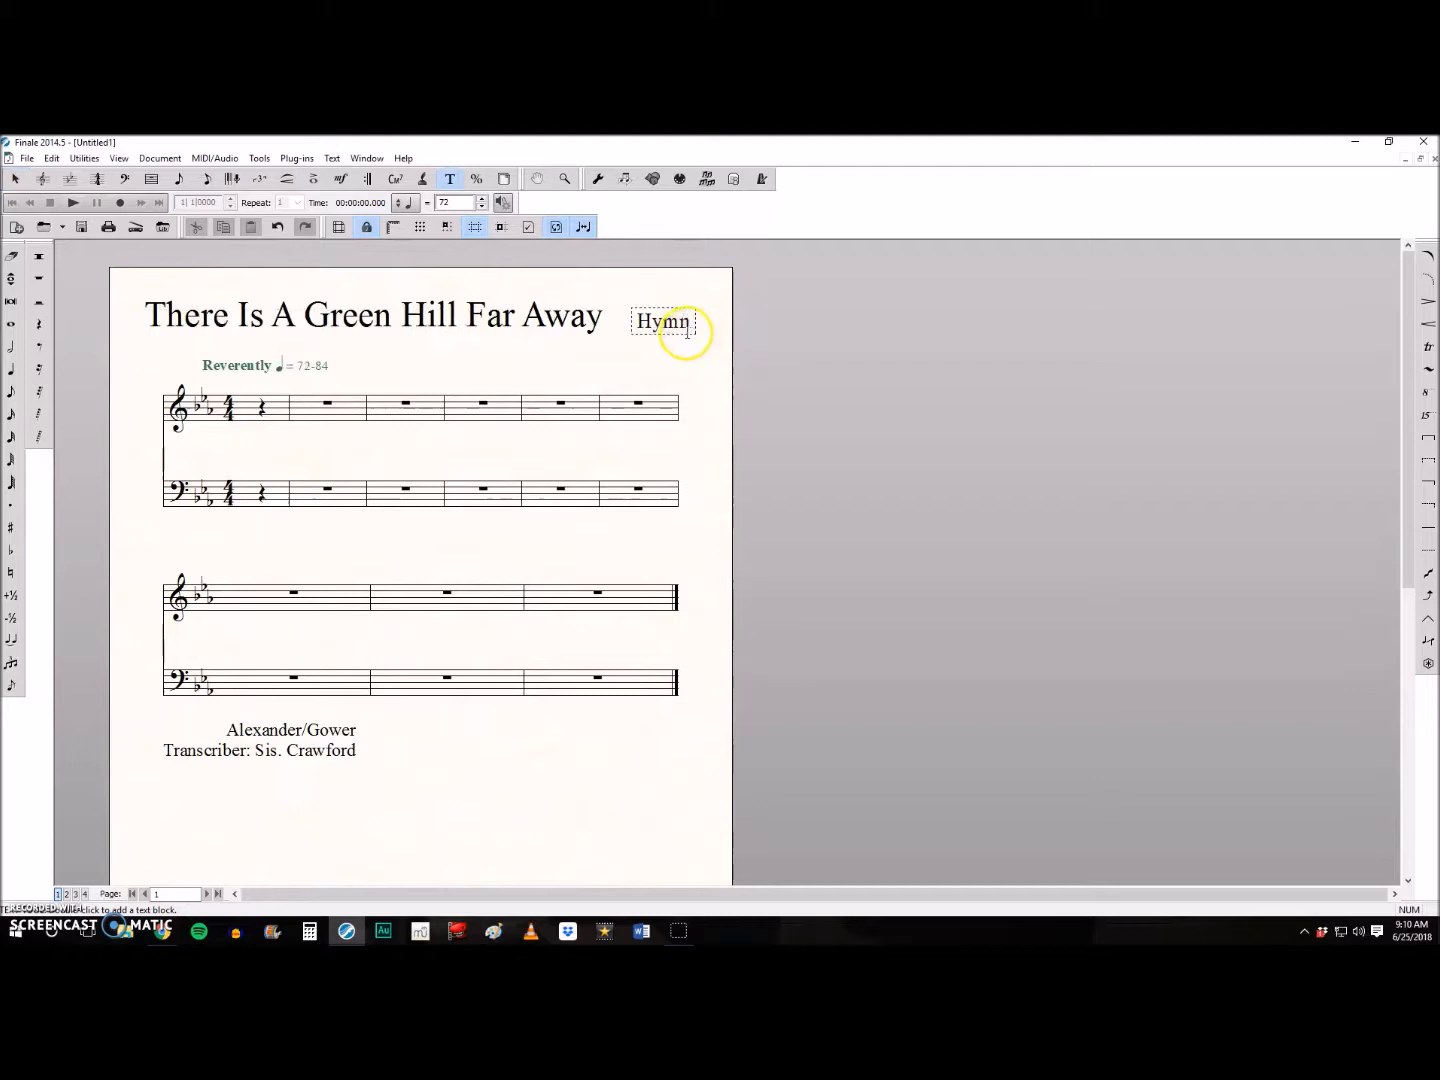
pyautogui.press('BackSpace')
pyautogui.press('BackSpace')
pyautogui.press('BackSpace')
pyautogui.press('BackSpace')
pyautogui.write('194')
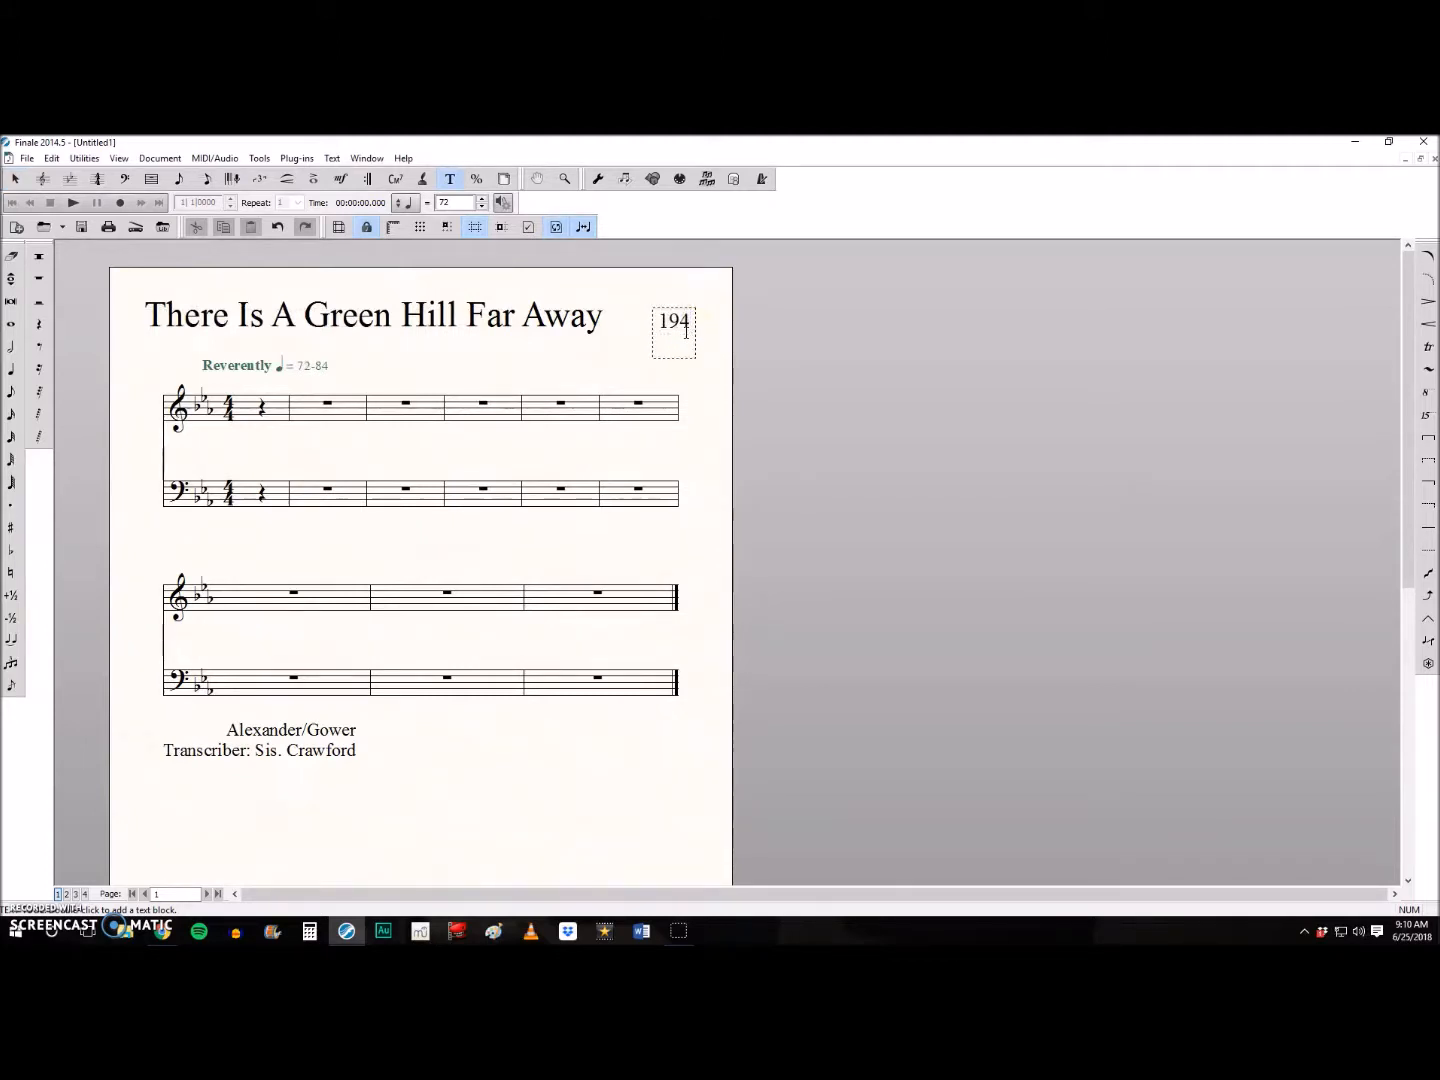
pyautogui.click(710, 372)
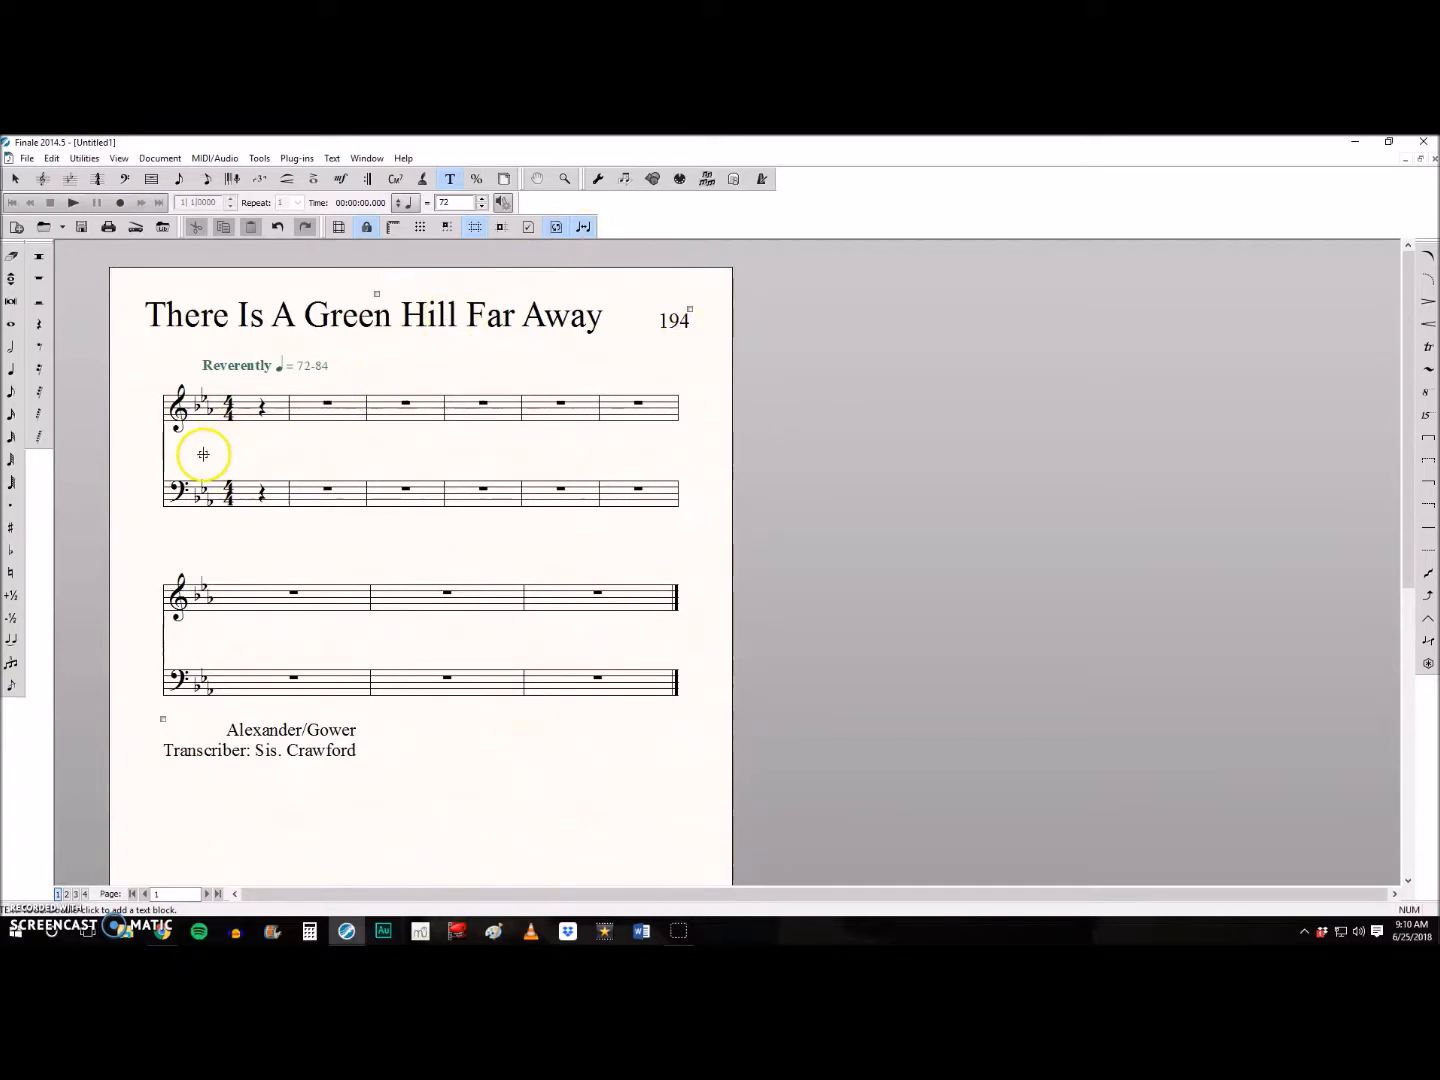
# - Place the score window side by side with the Finale #1 assignment page in Chrome
pyautogui.moveTo(605, 148); pyautogui.dragTo(1435, 149)
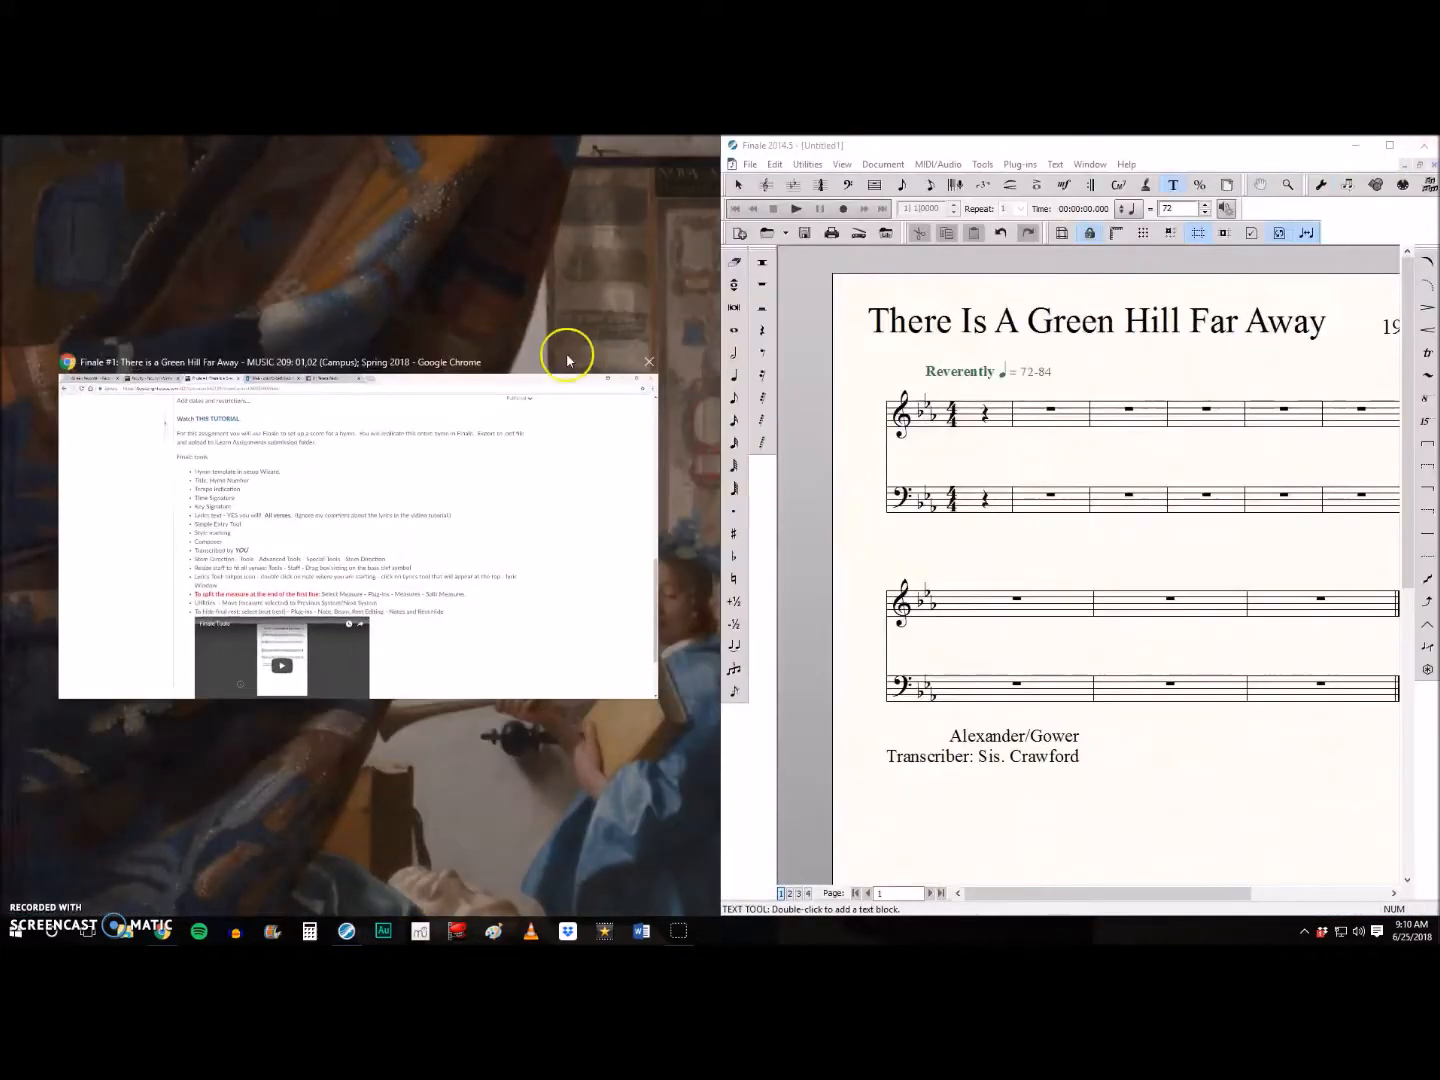
pyautogui.click(410, 420)
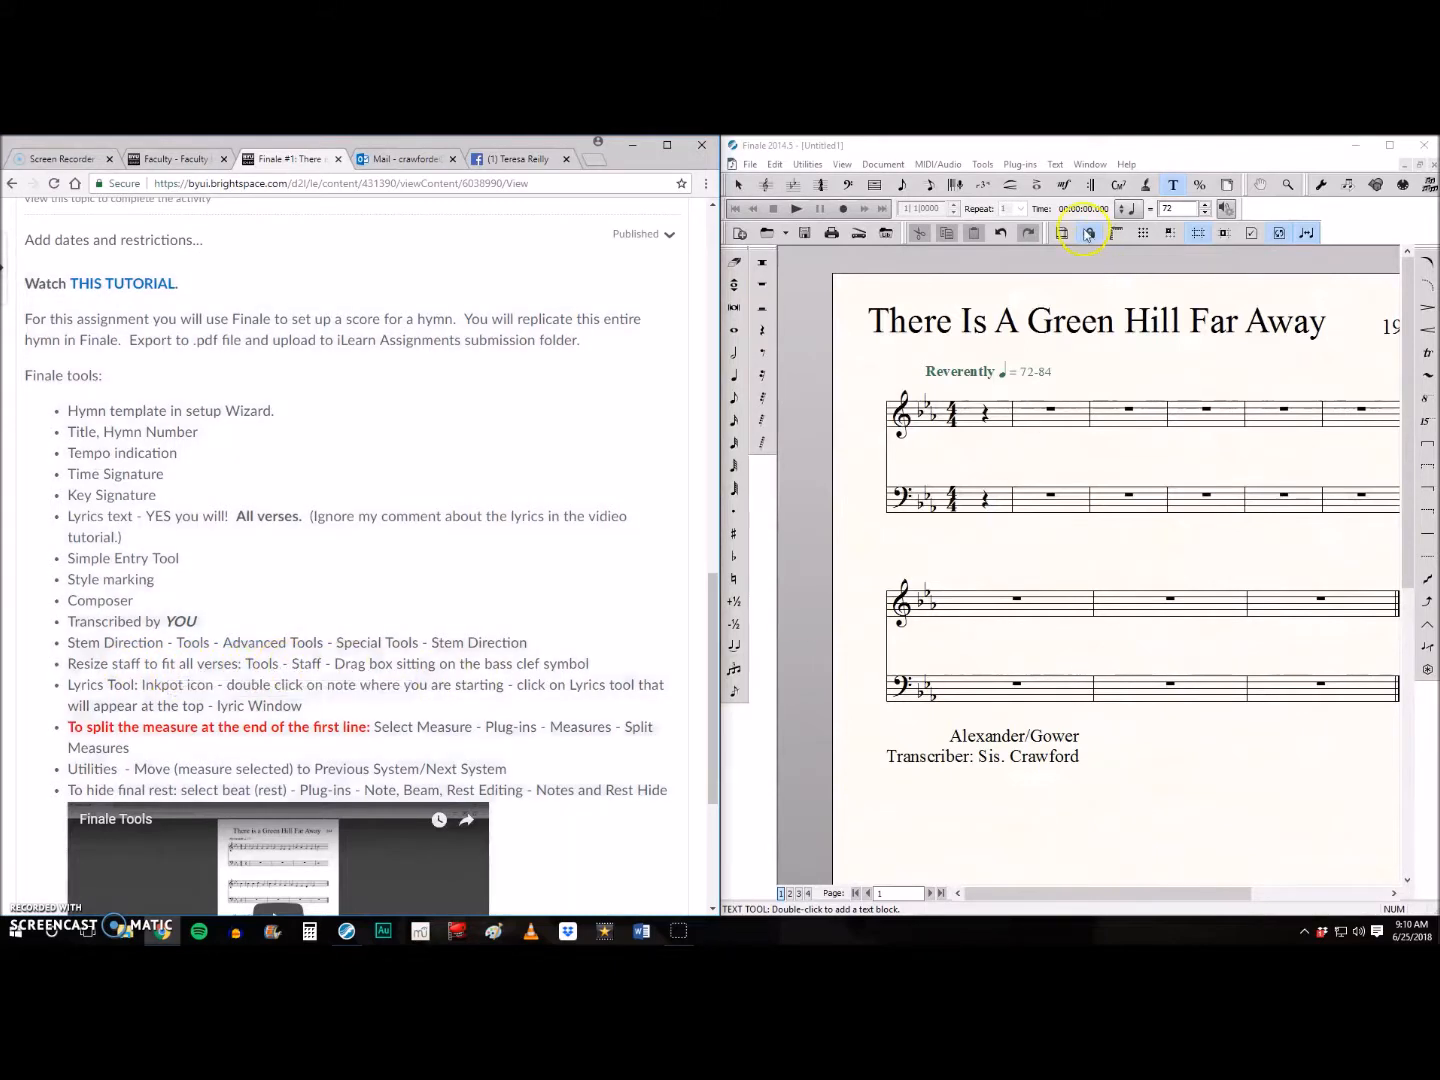
# - Lower the first system's bass staff with the Staff tool to make room for all lyric verses between the staves
pyautogui.click(982, 165)
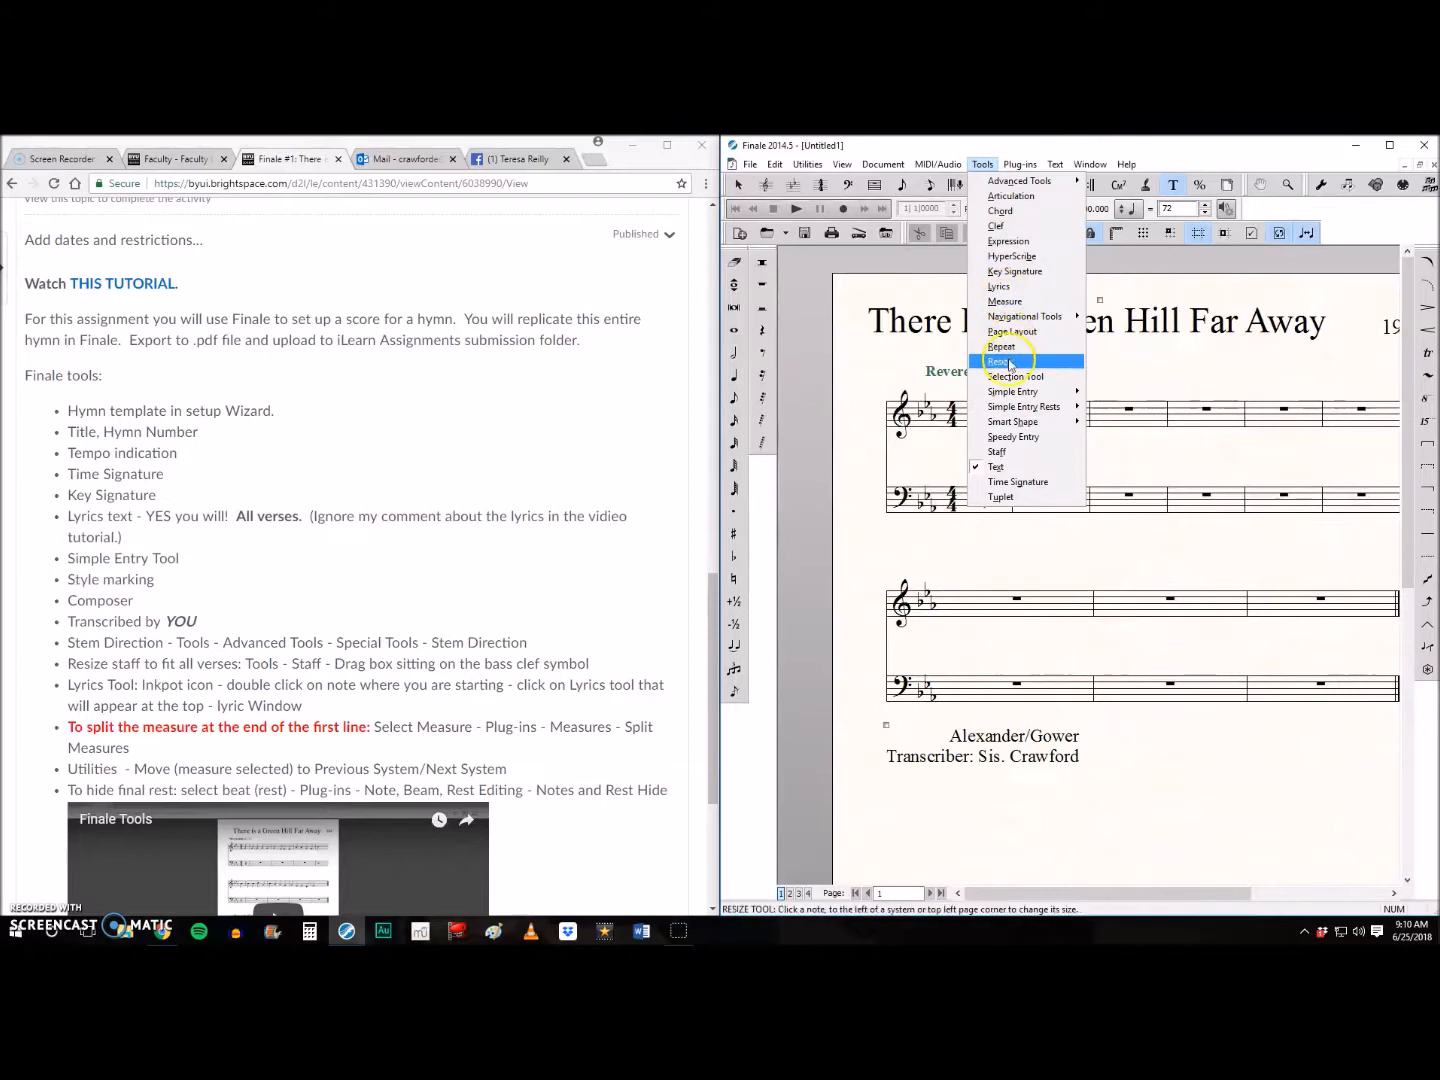
pyautogui.click(1013, 452)
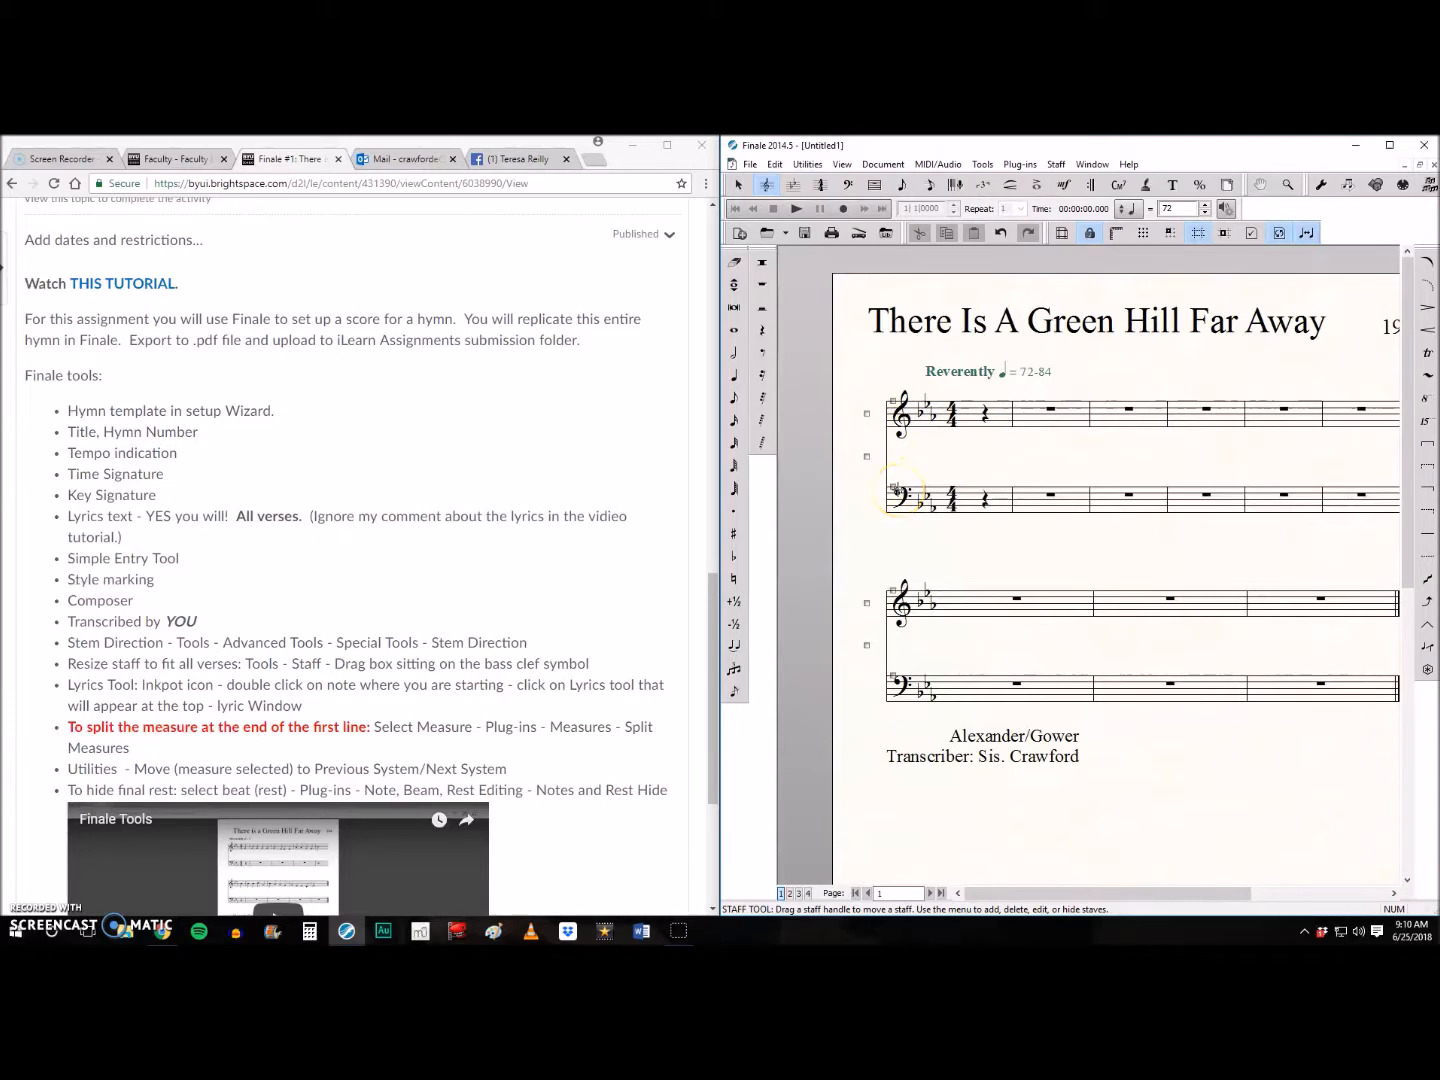
pyautogui.moveTo(894, 489); pyautogui.dragTo(899, 548)
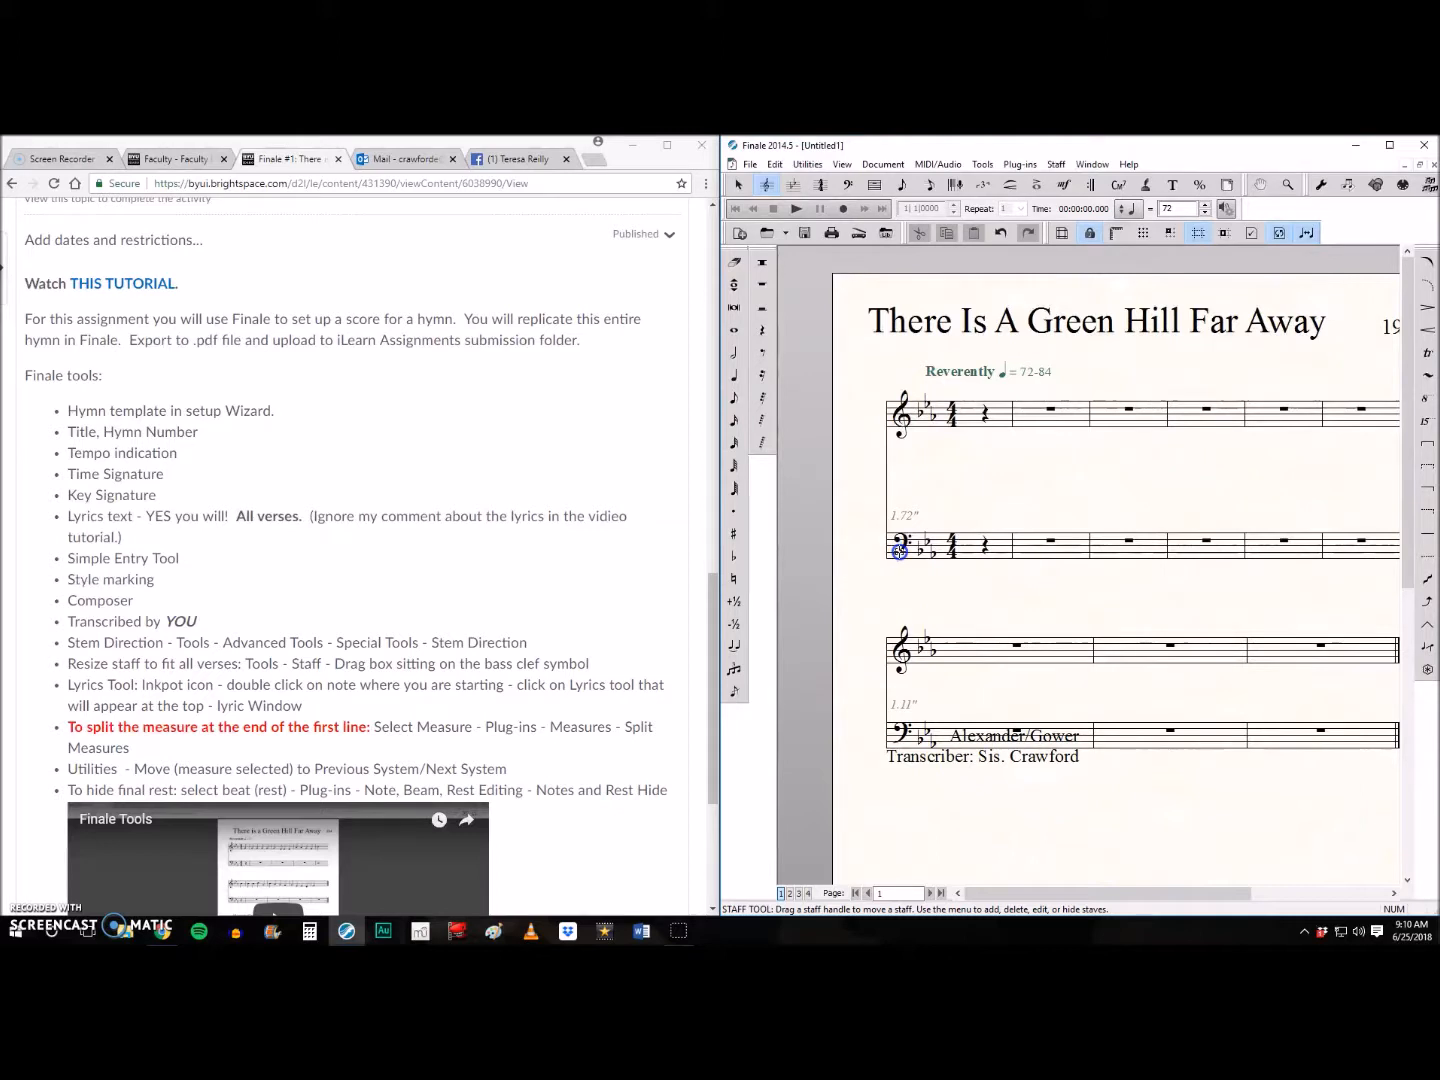
pyautogui.moveTo(899, 551); pyautogui.dragTo(902, 582)
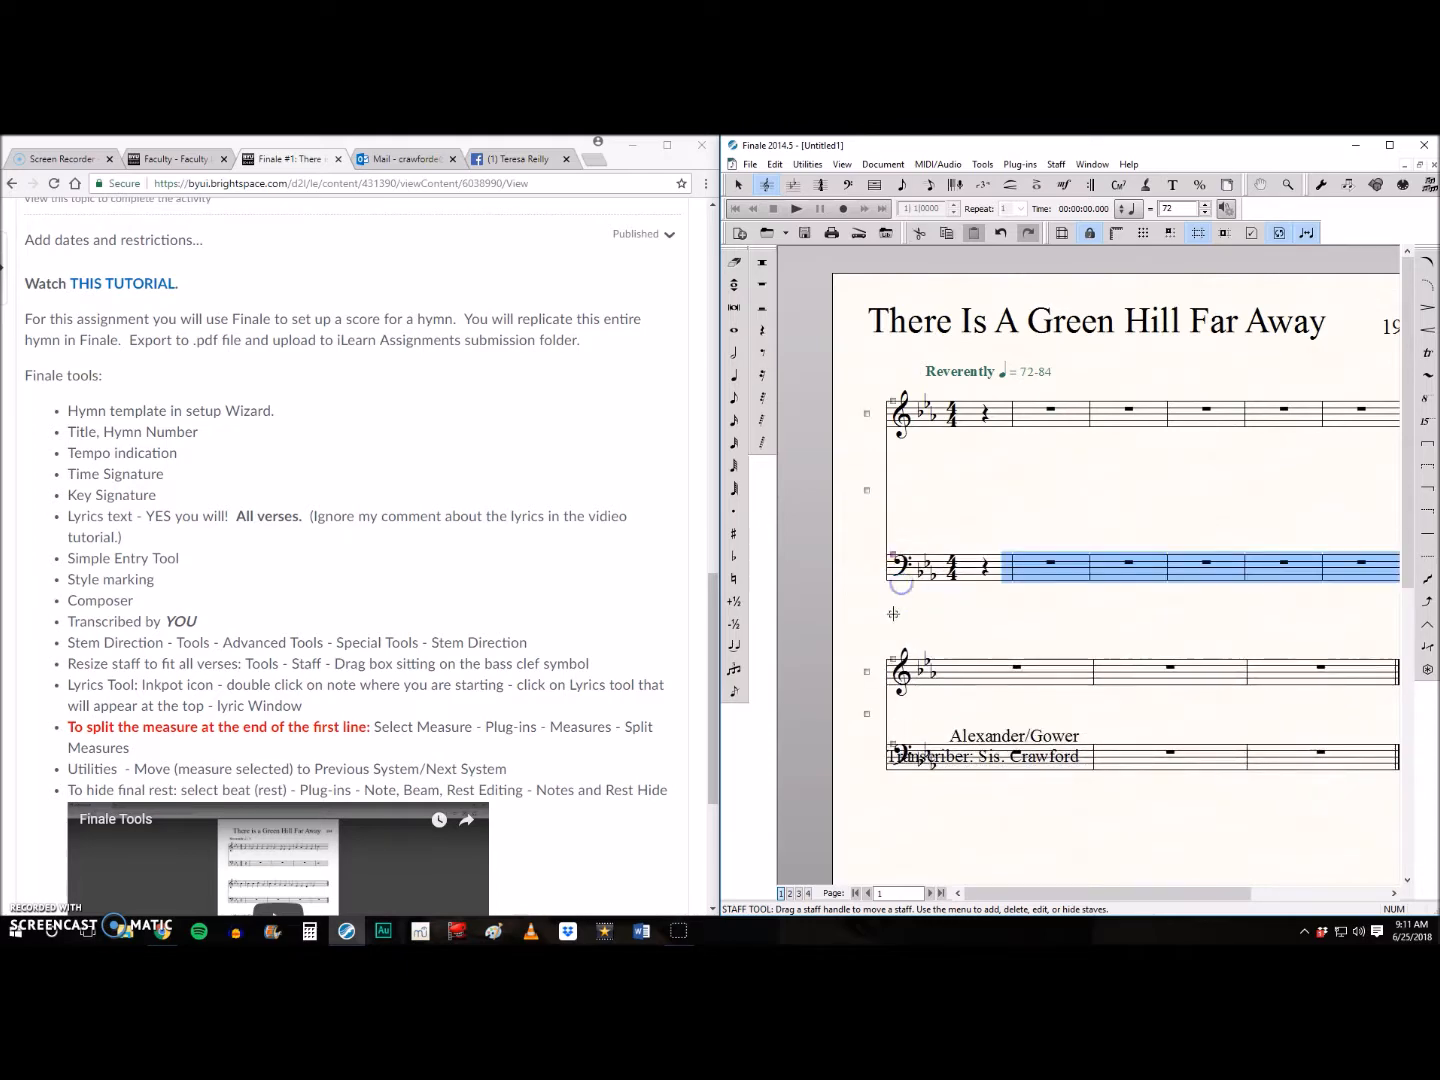
# - Lower the second system's bass staff to make room for the lyrics, and move the composer and transcriber text block below it
pyautogui.moveTo(893, 744); pyautogui.dragTo(892, 841)
pyautogui.scroll(-3, 1085, 500)
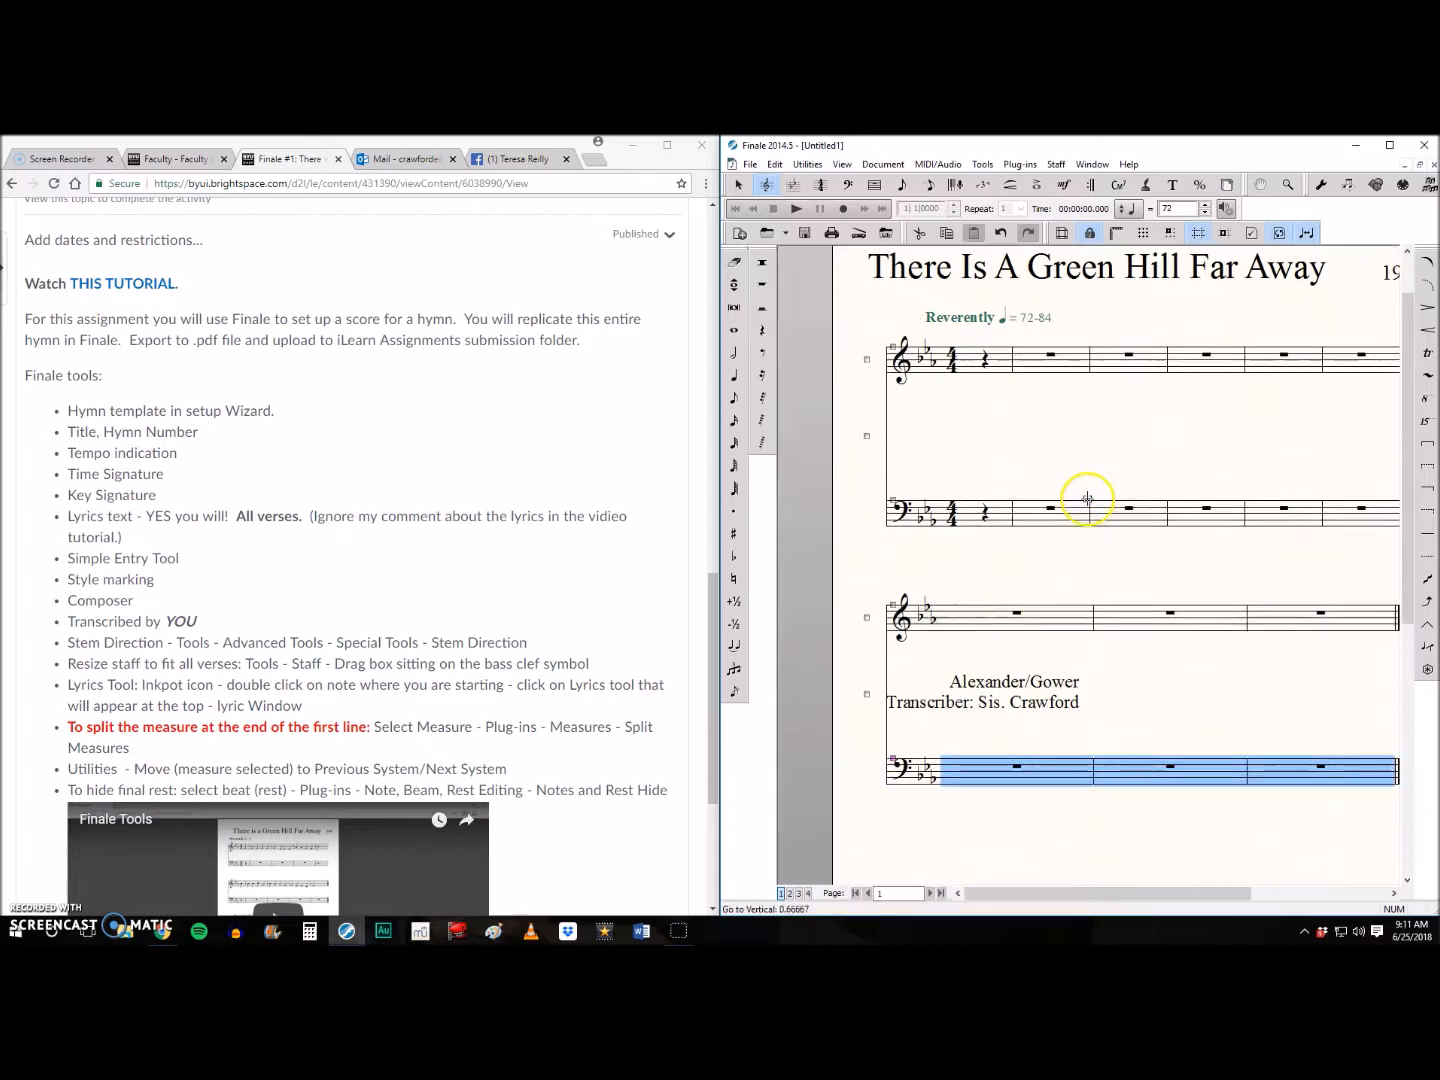
pyautogui.click(970, 628)
pyautogui.click(733, 185)
pyautogui.click(976, 628)
pyautogui.moveTo(977, 634); pyautogui.dragTo(977, 774)
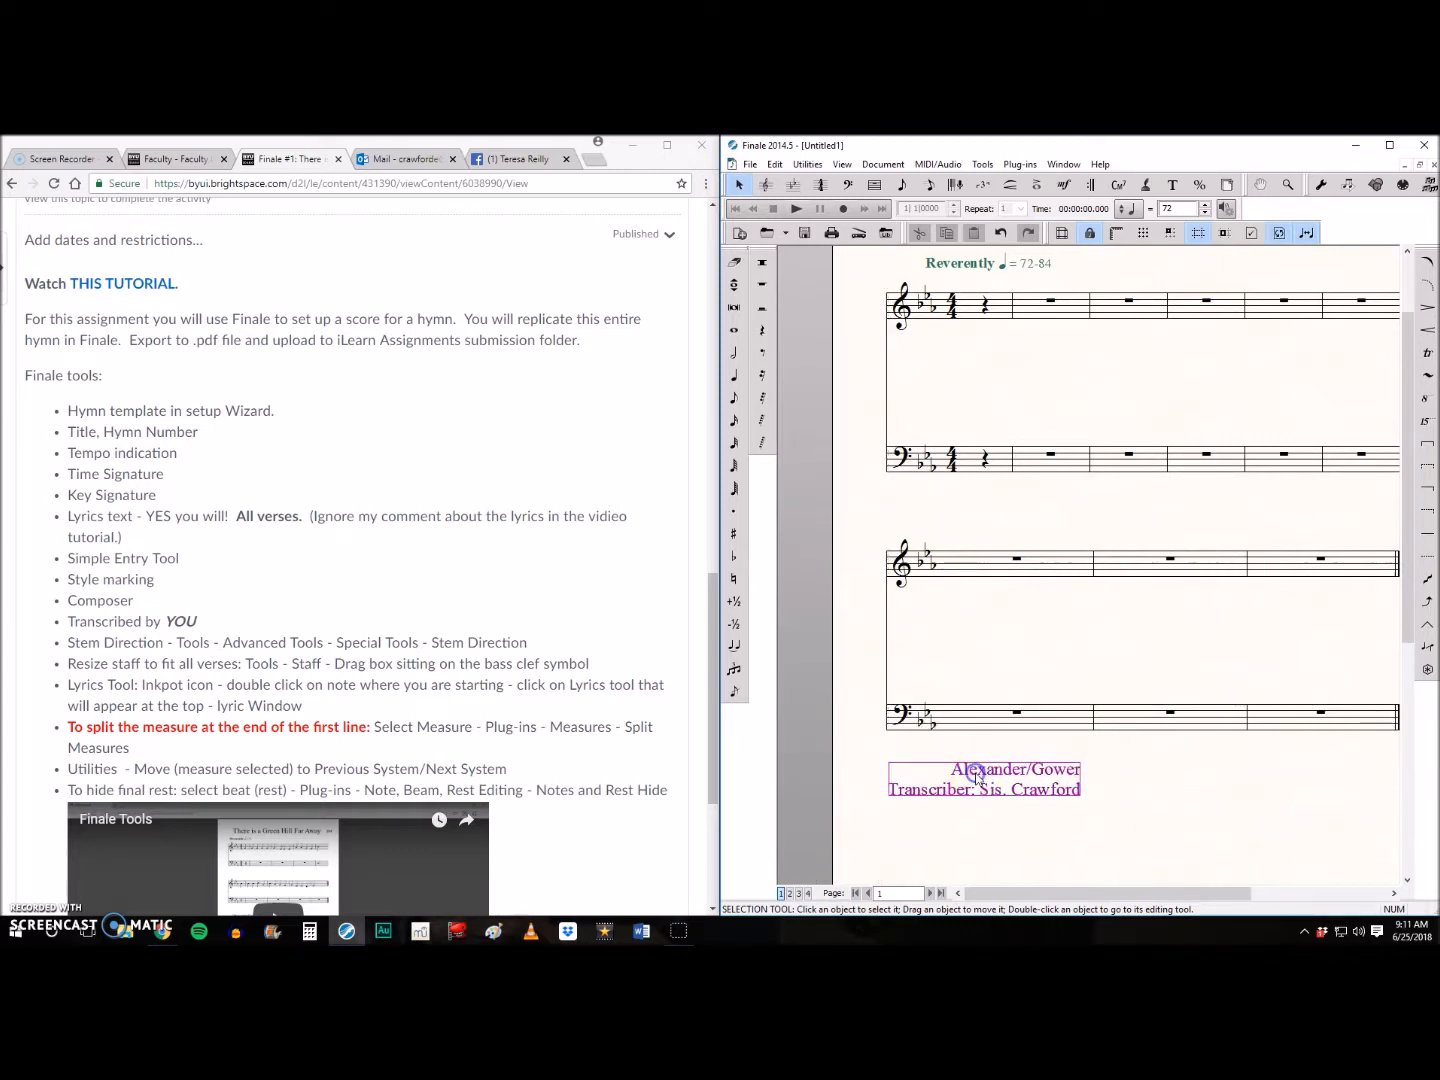
# - Set the justification of the composer and transcriber text block to Left
pyautogui.doubleClick(956, 775)
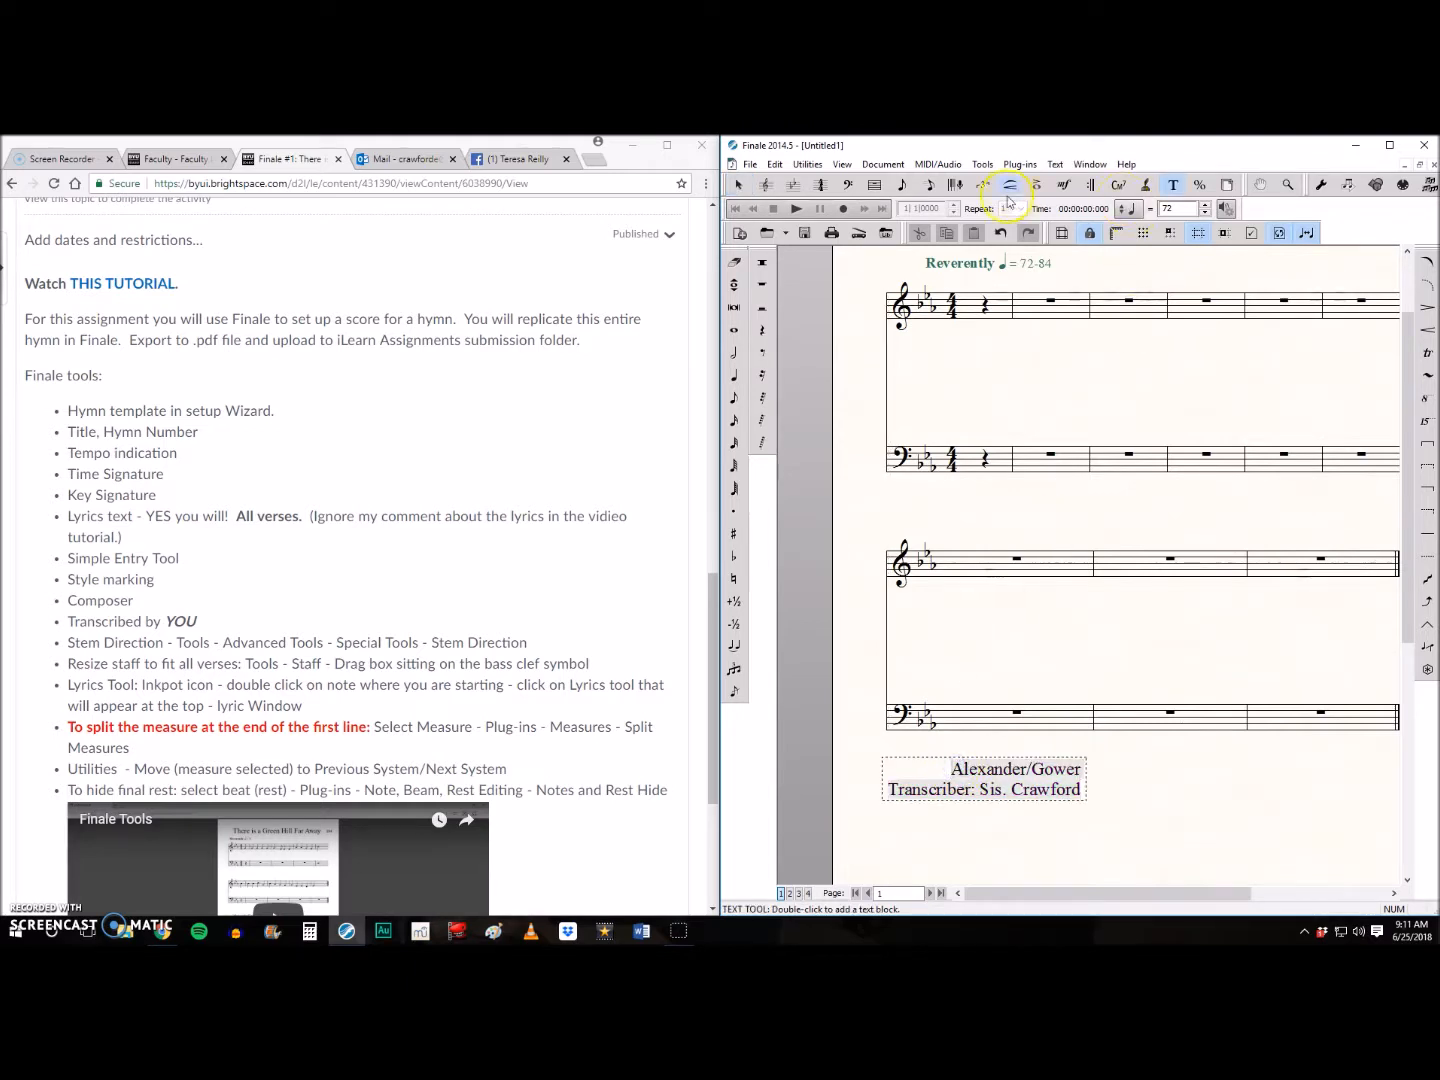
pyautogui.click(1055, 164)
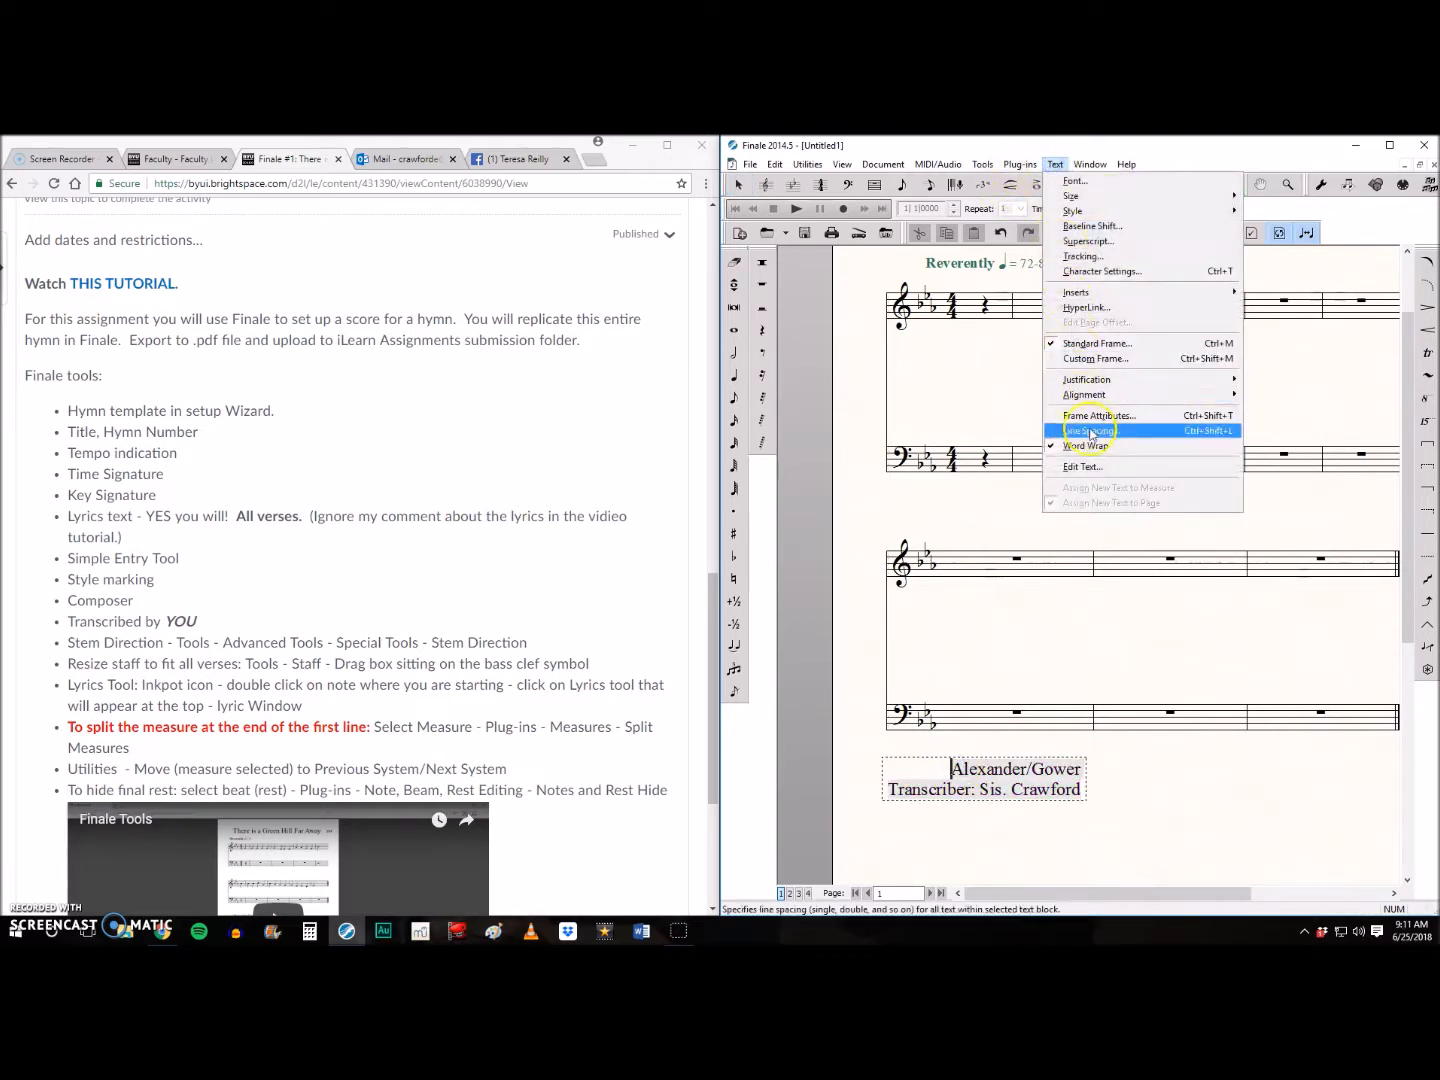
pyautogui.moveTo(1101, 394)
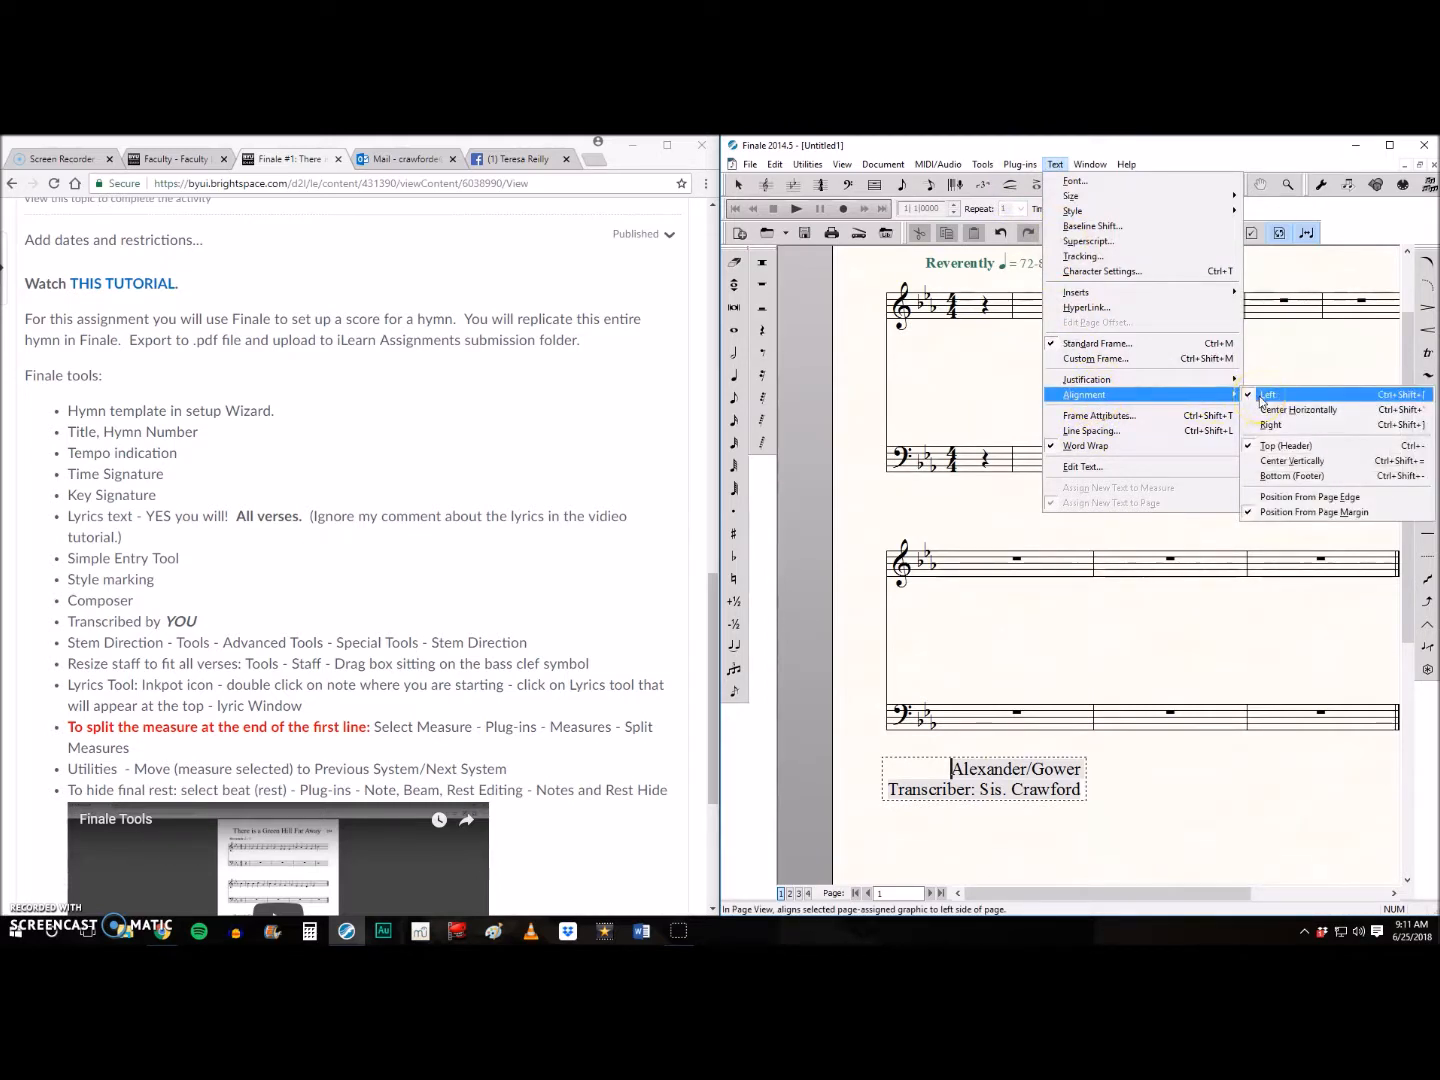
pyautogui.click(1166, 380)
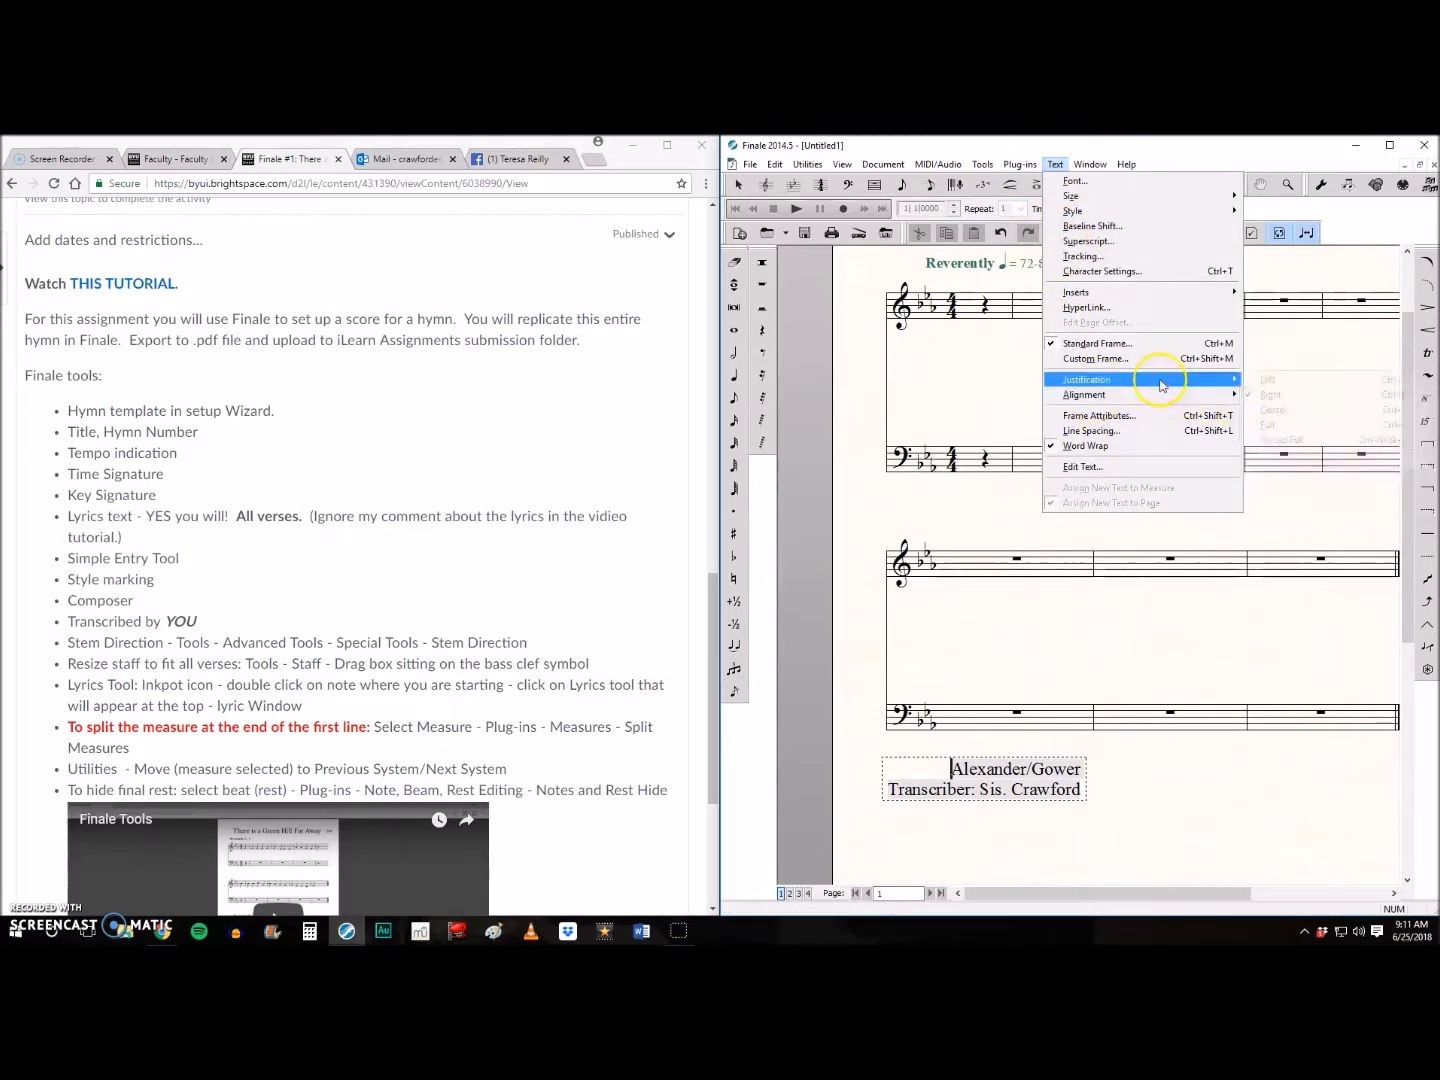
pyautogui.click(1250, 380)
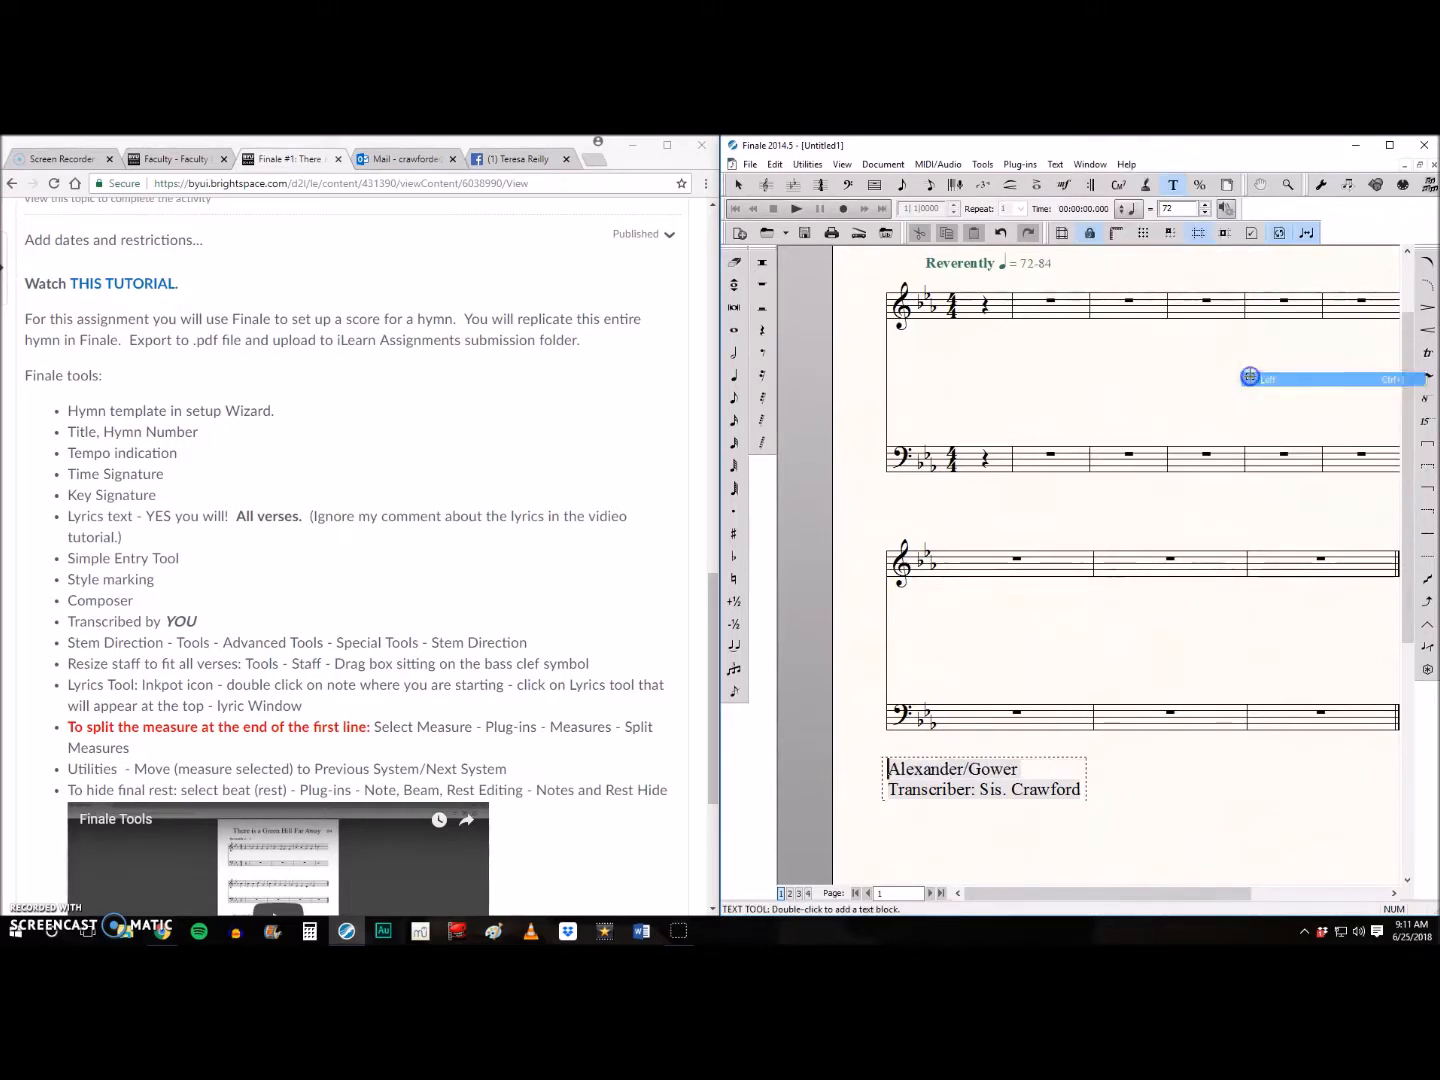
pyautogui.click(1112, 813)
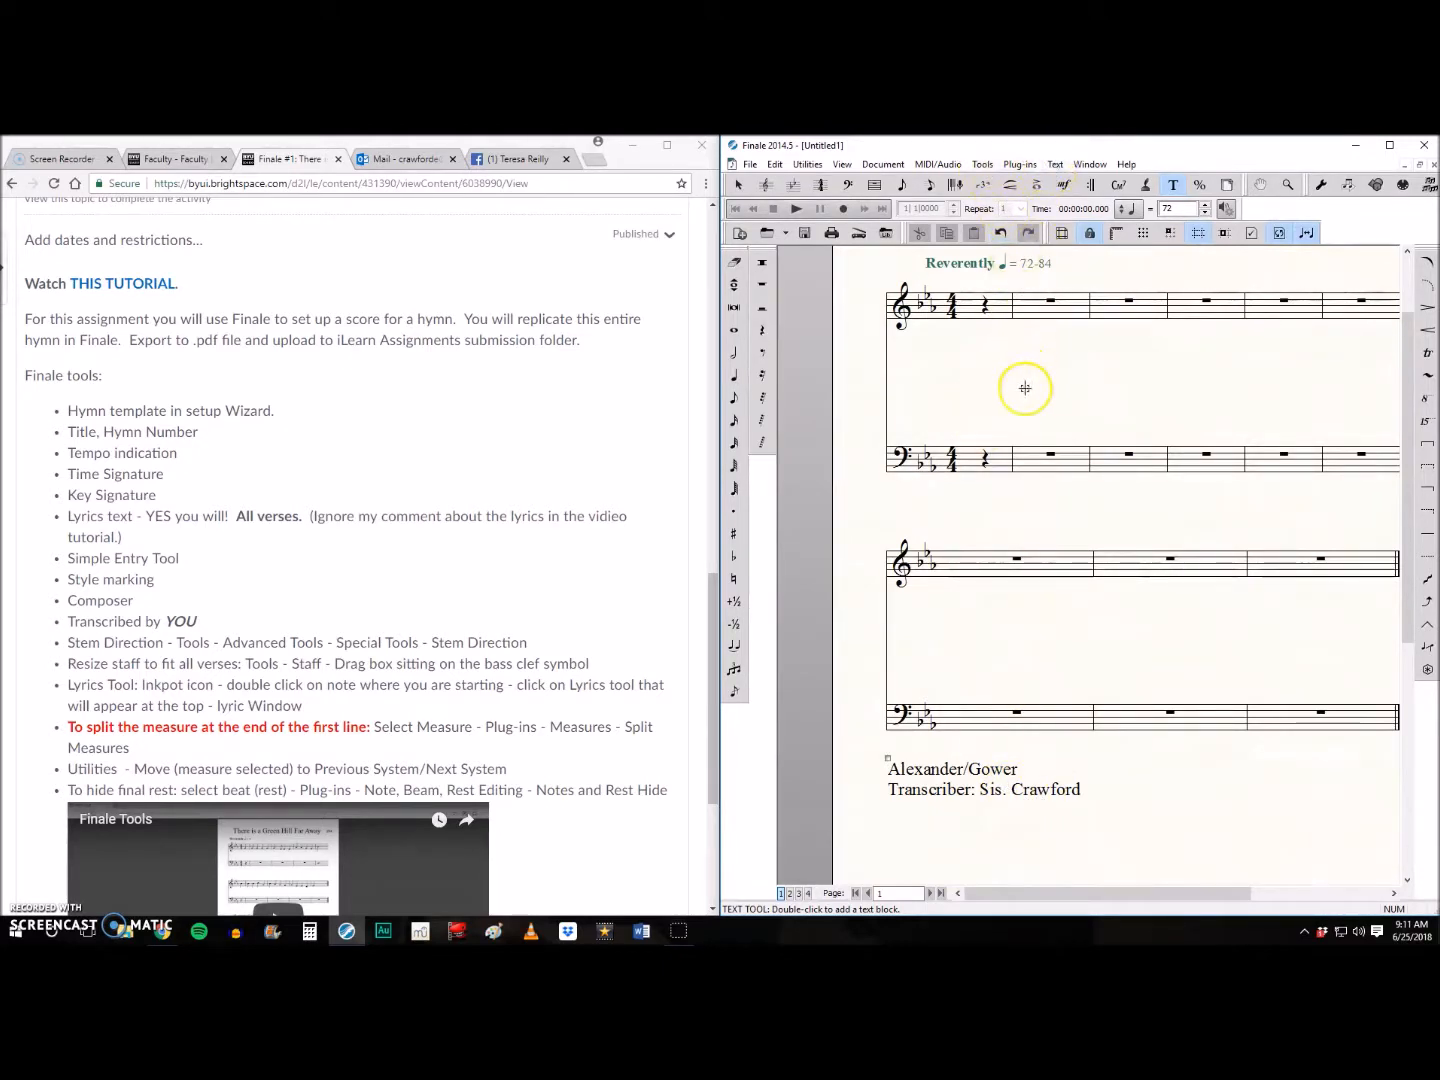
# - With Simple Entry, enter a quarter-note G as the treble pickup and four quarter-note Gs in the following measure
pyautogui.moveTo(1041, 893); pyautogui.dragTo(1081, 893)
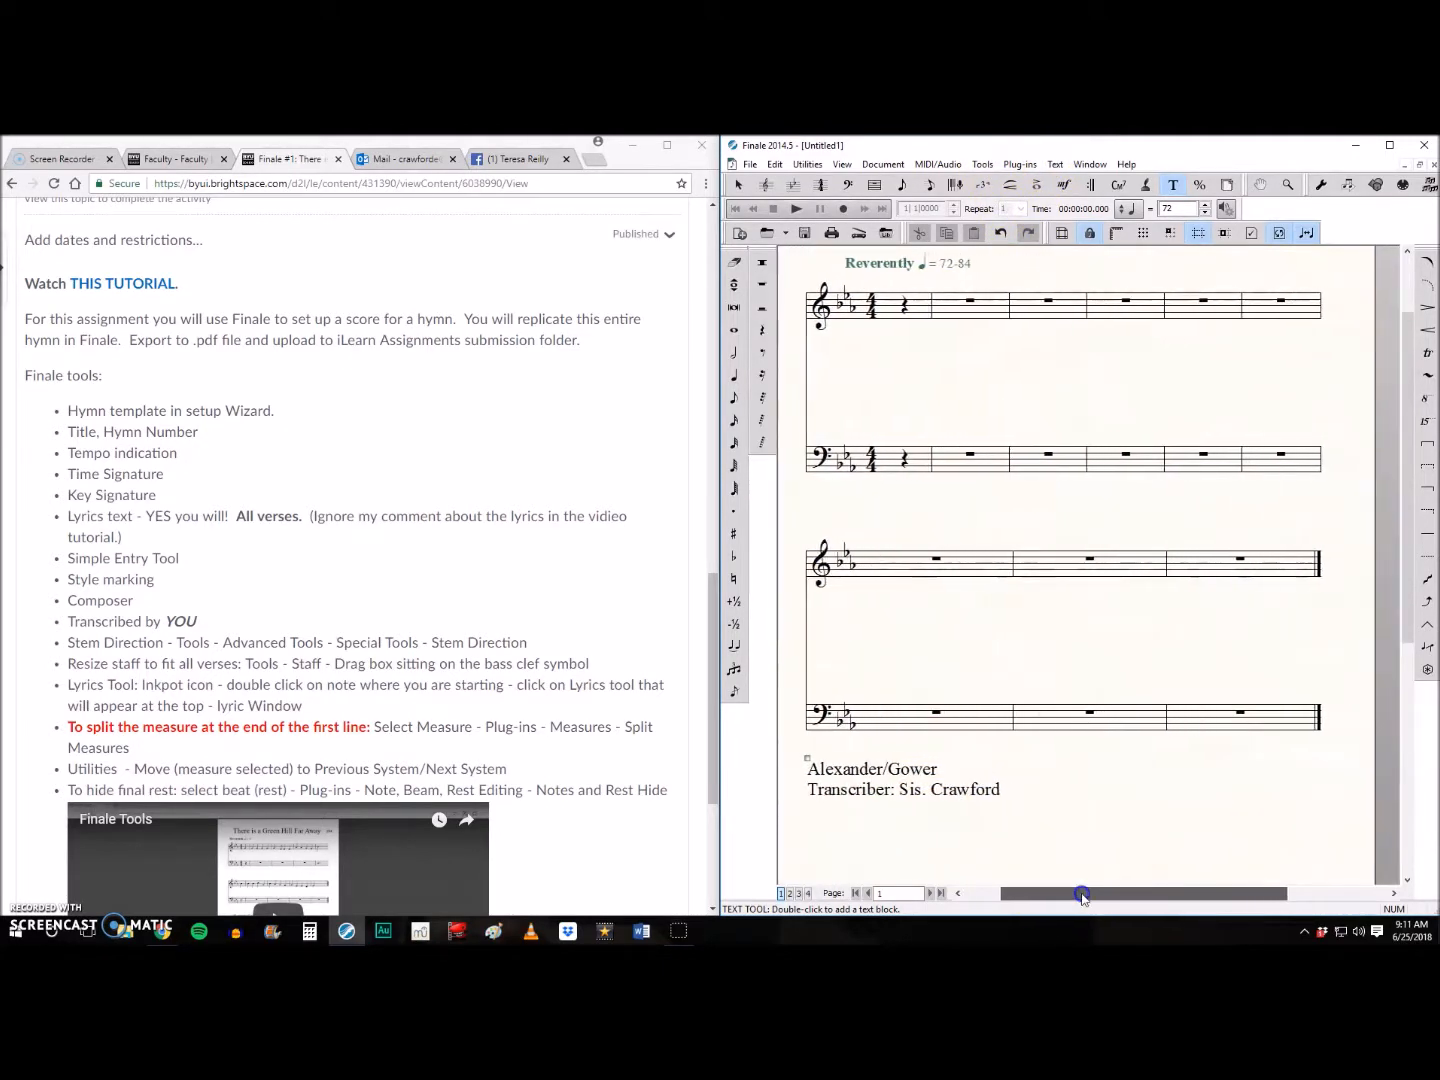
pyautogui.scroll(1, 1023, 767)
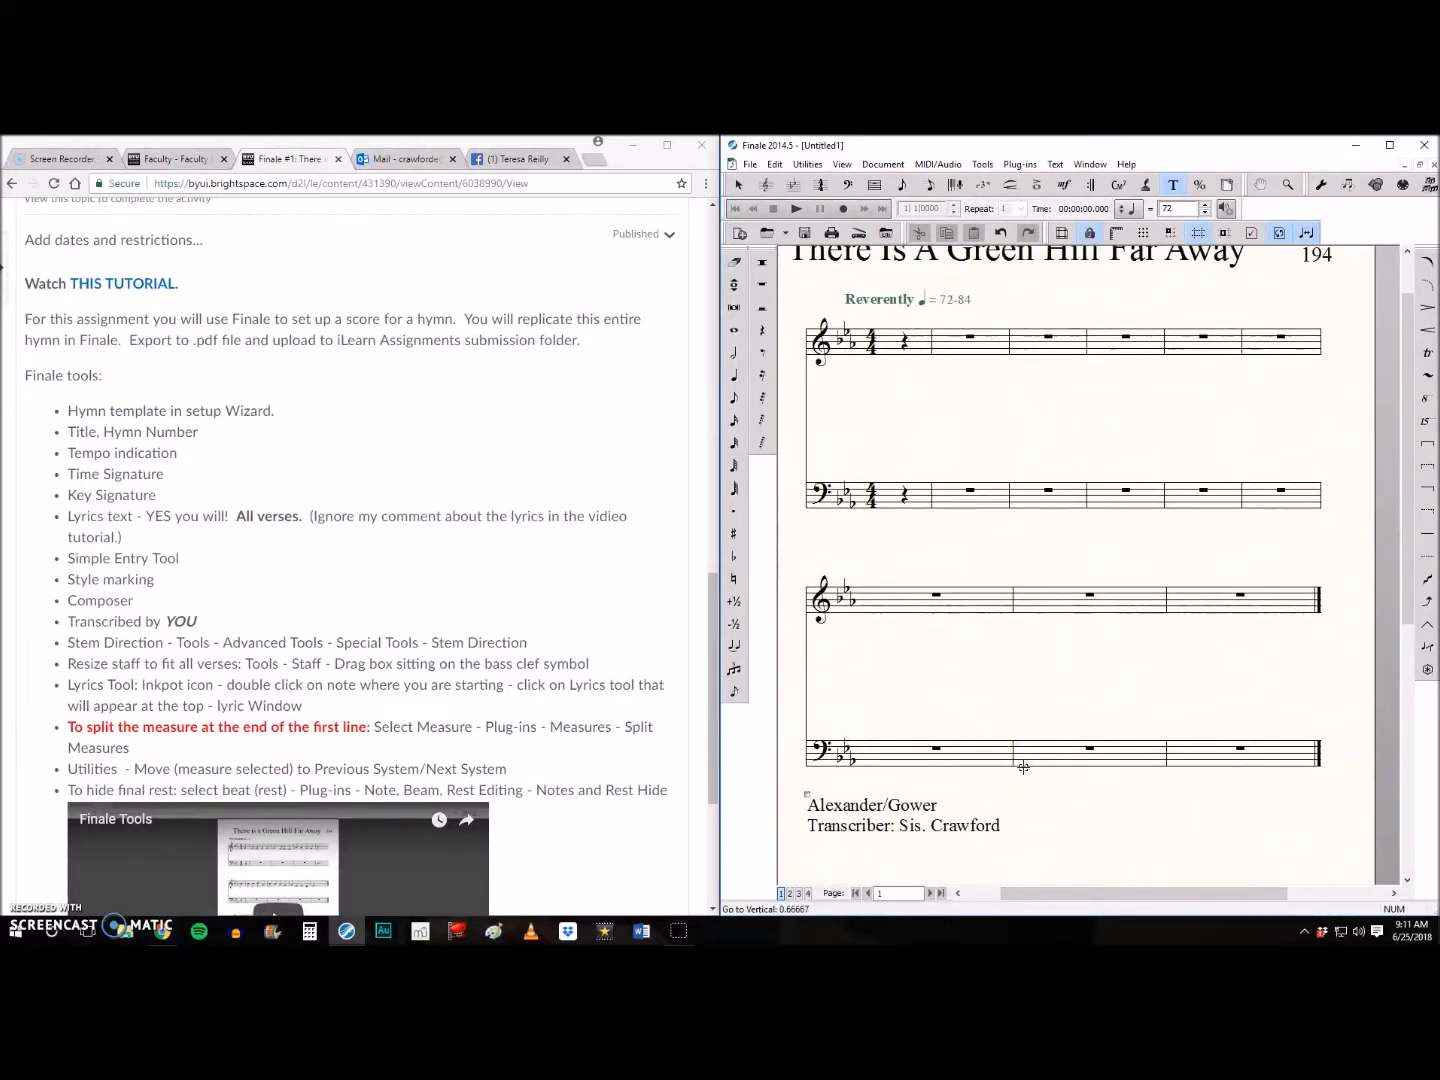
pyautogui.scroll(1, 1023, 768)
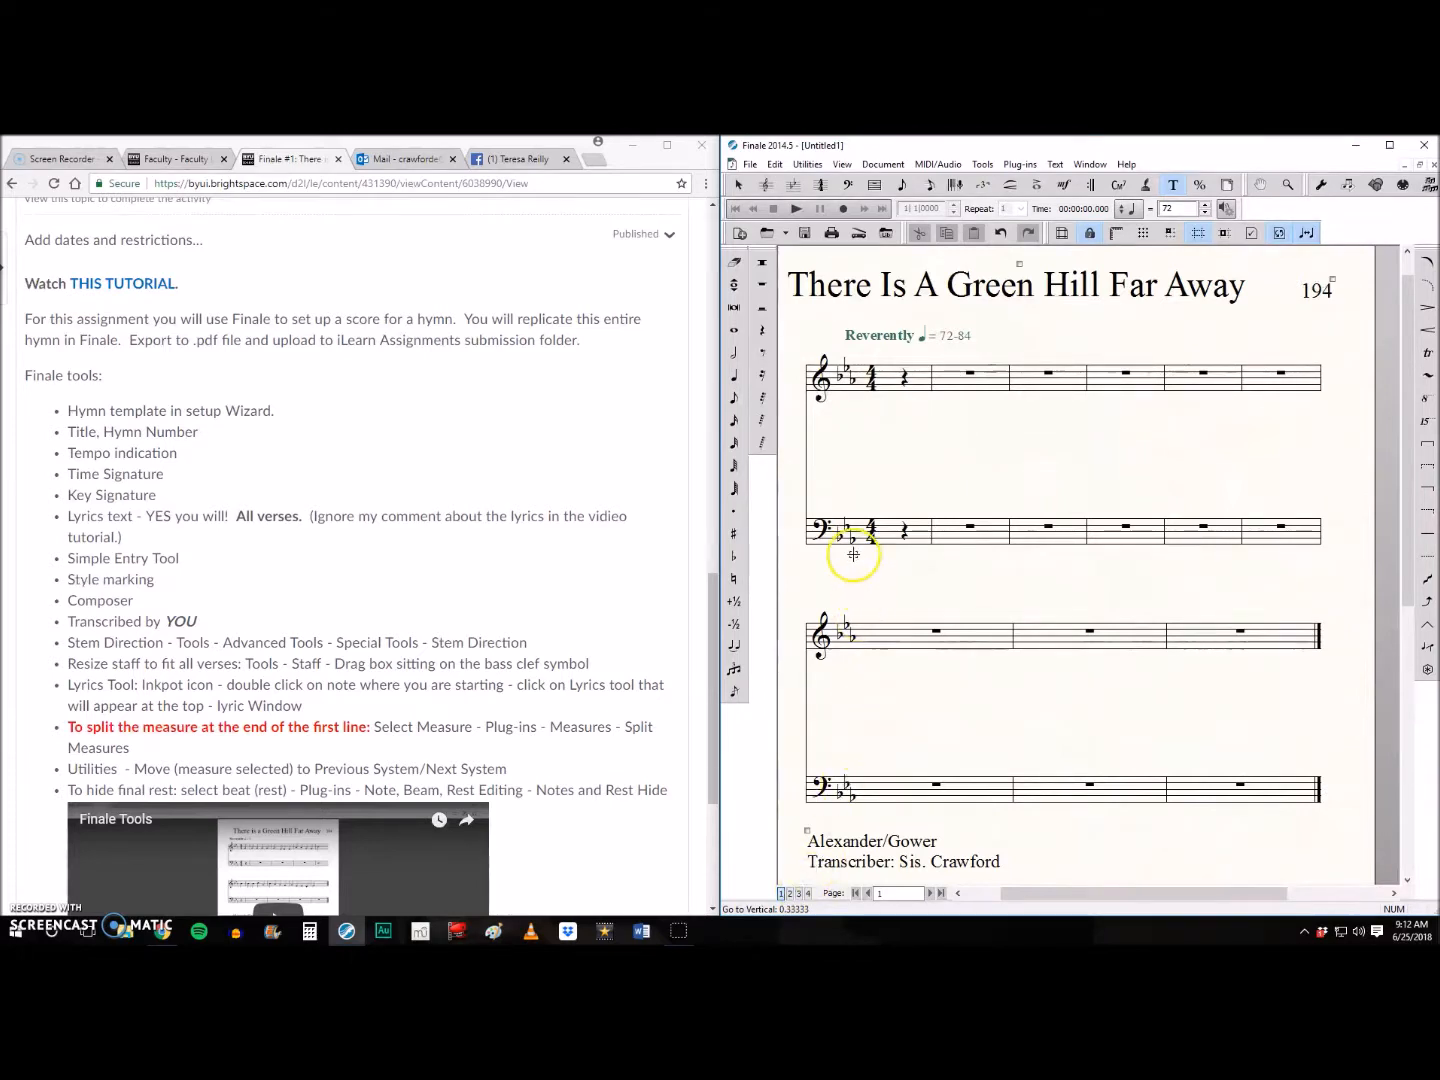
pyautogui.click(902, 185)
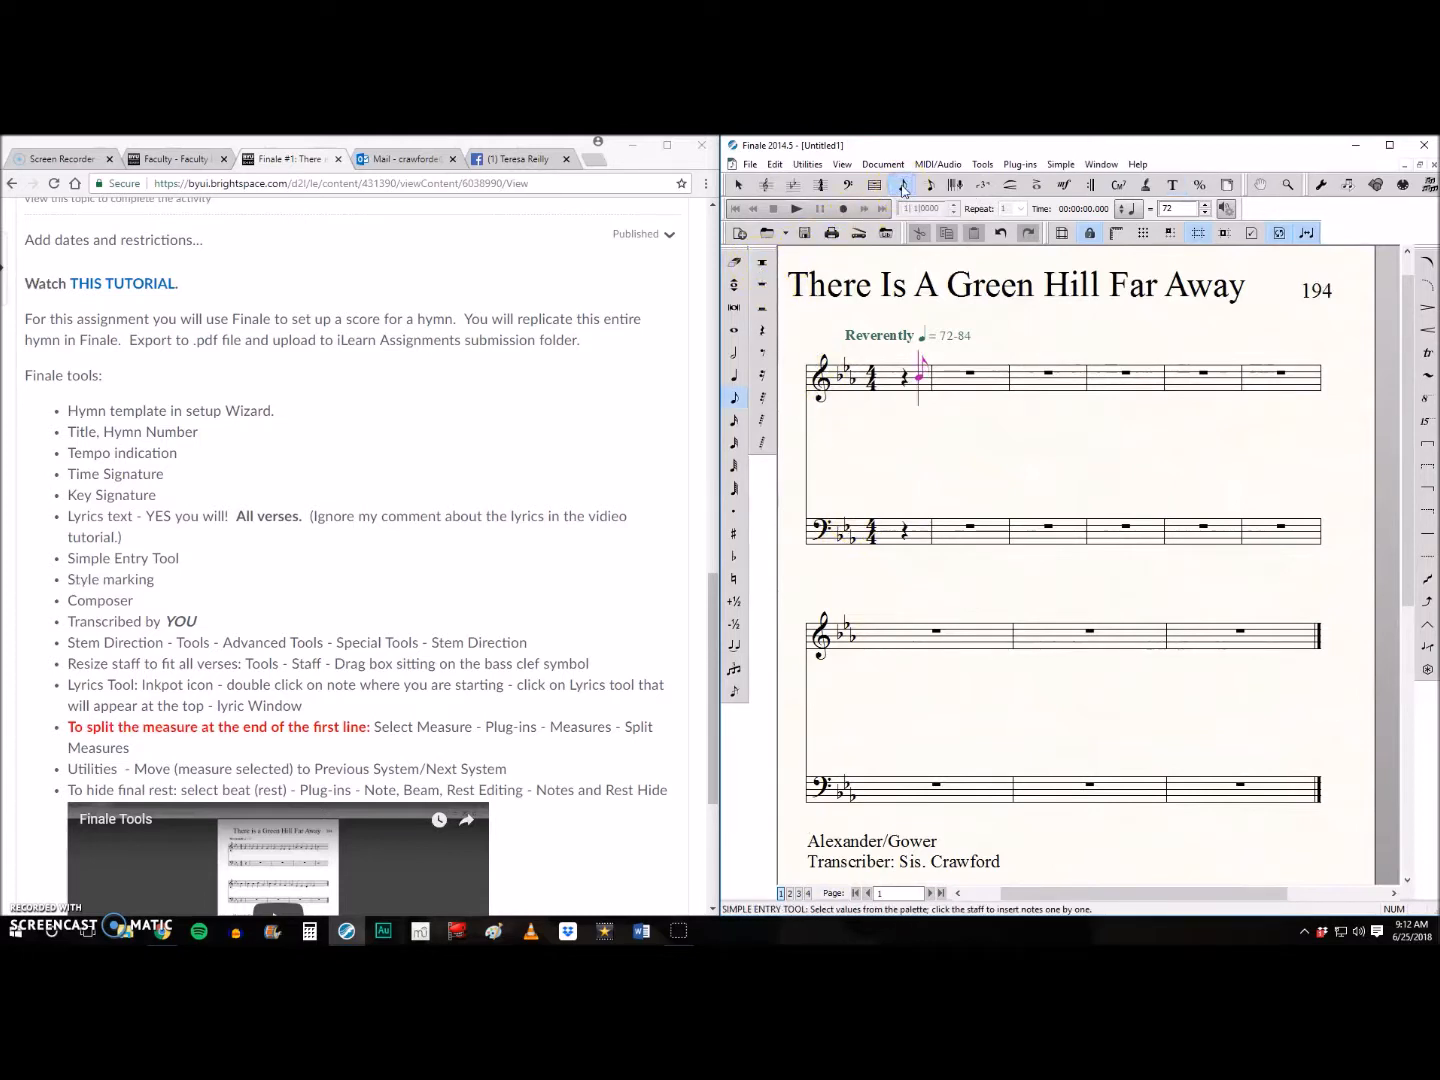
pyautogui.click(734, 381)
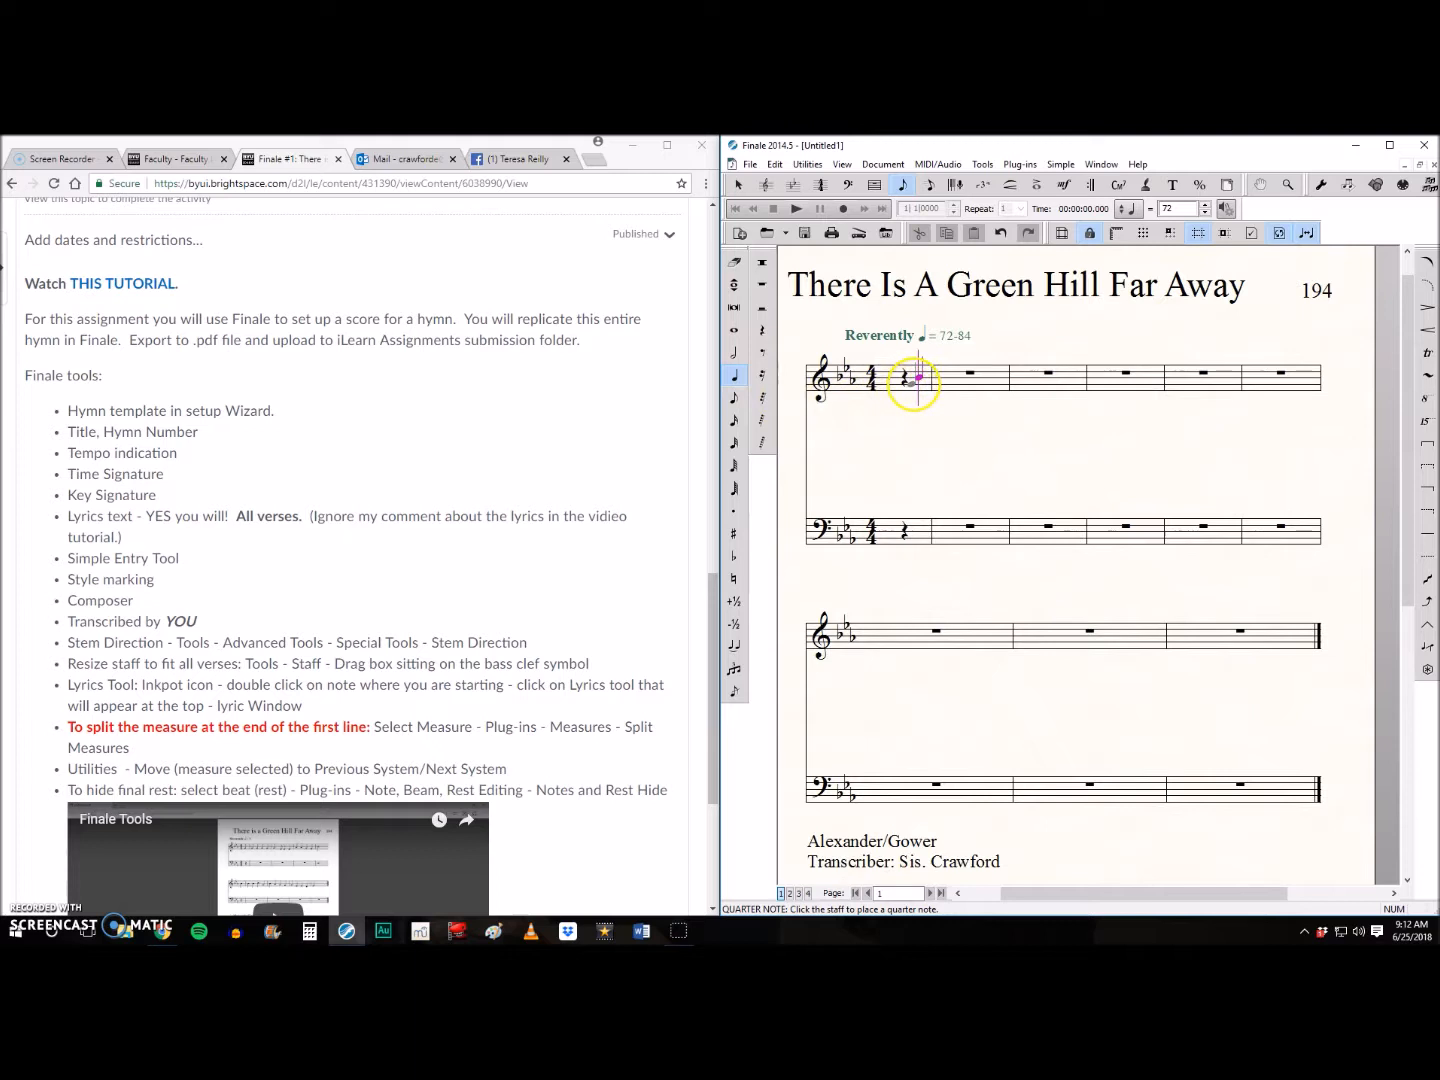
pyautogui.click(917, 378)
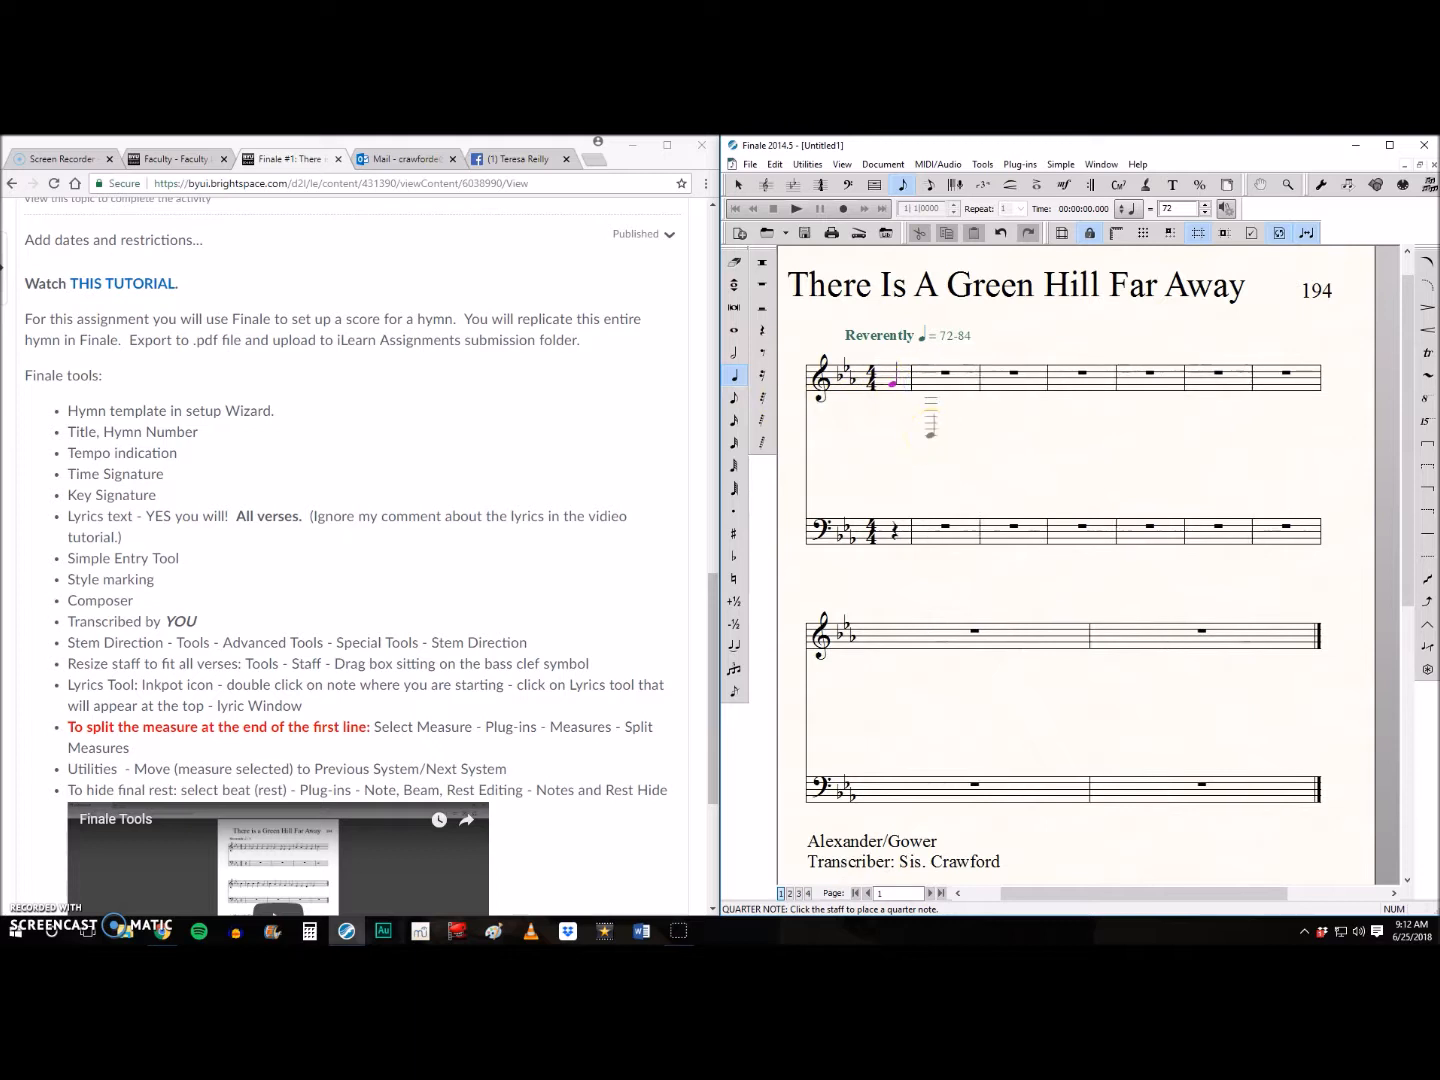
pyautogui.click(929, 384)
pyautogui.click(926, 382)
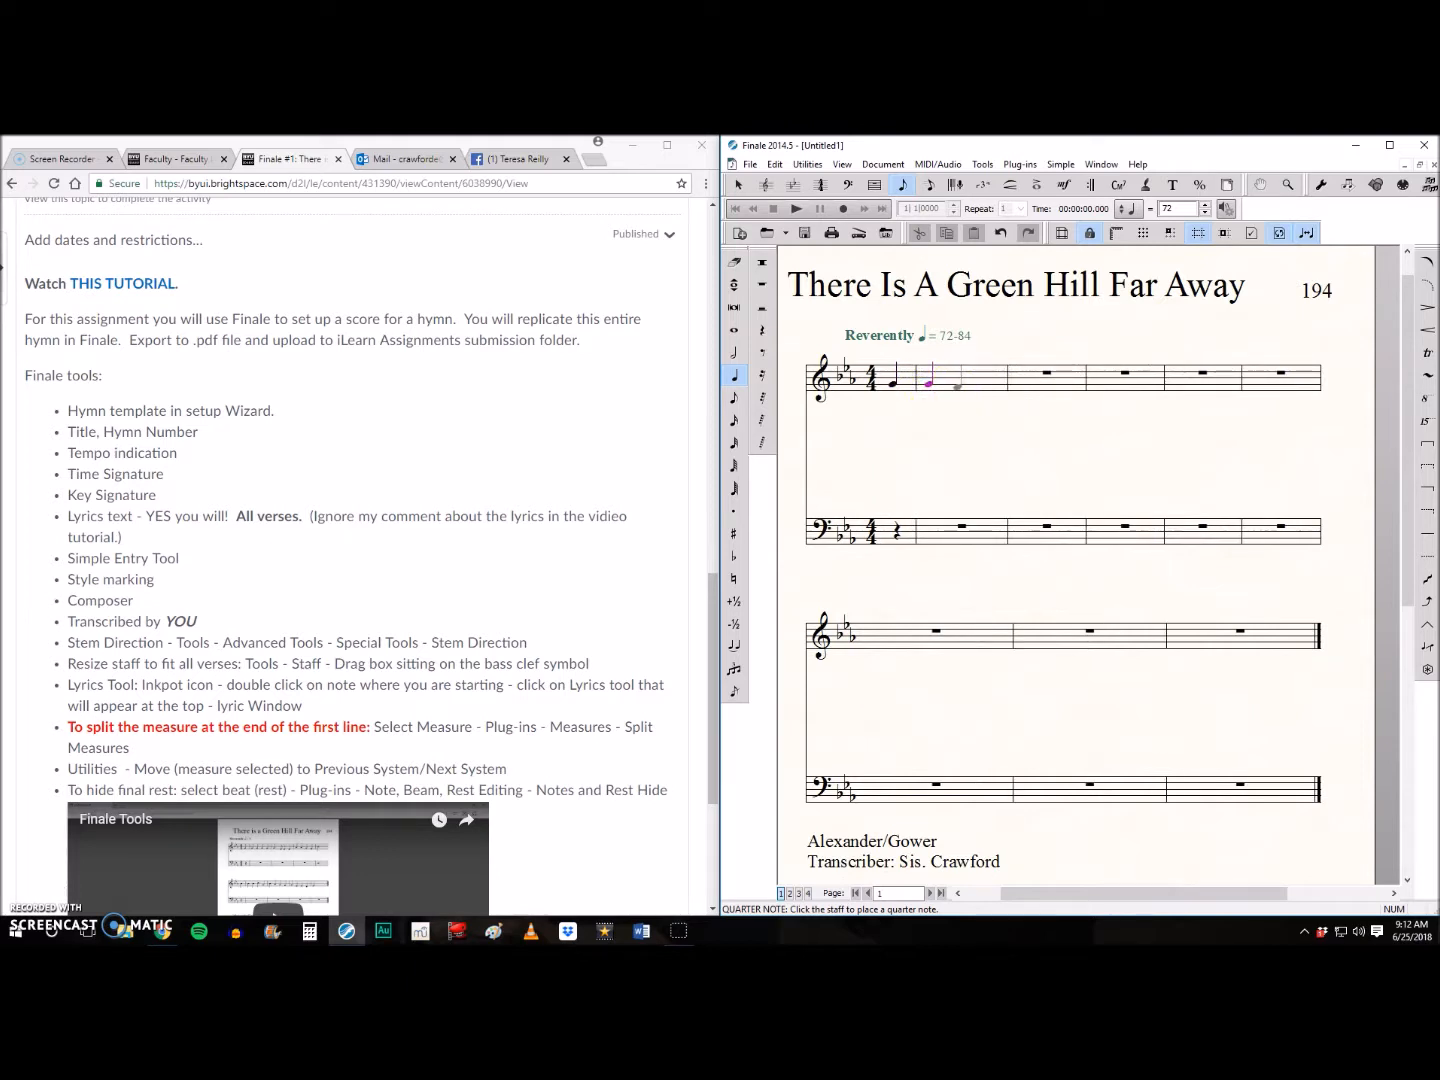
pyautogui.press('g')
pyautogui.press('g')
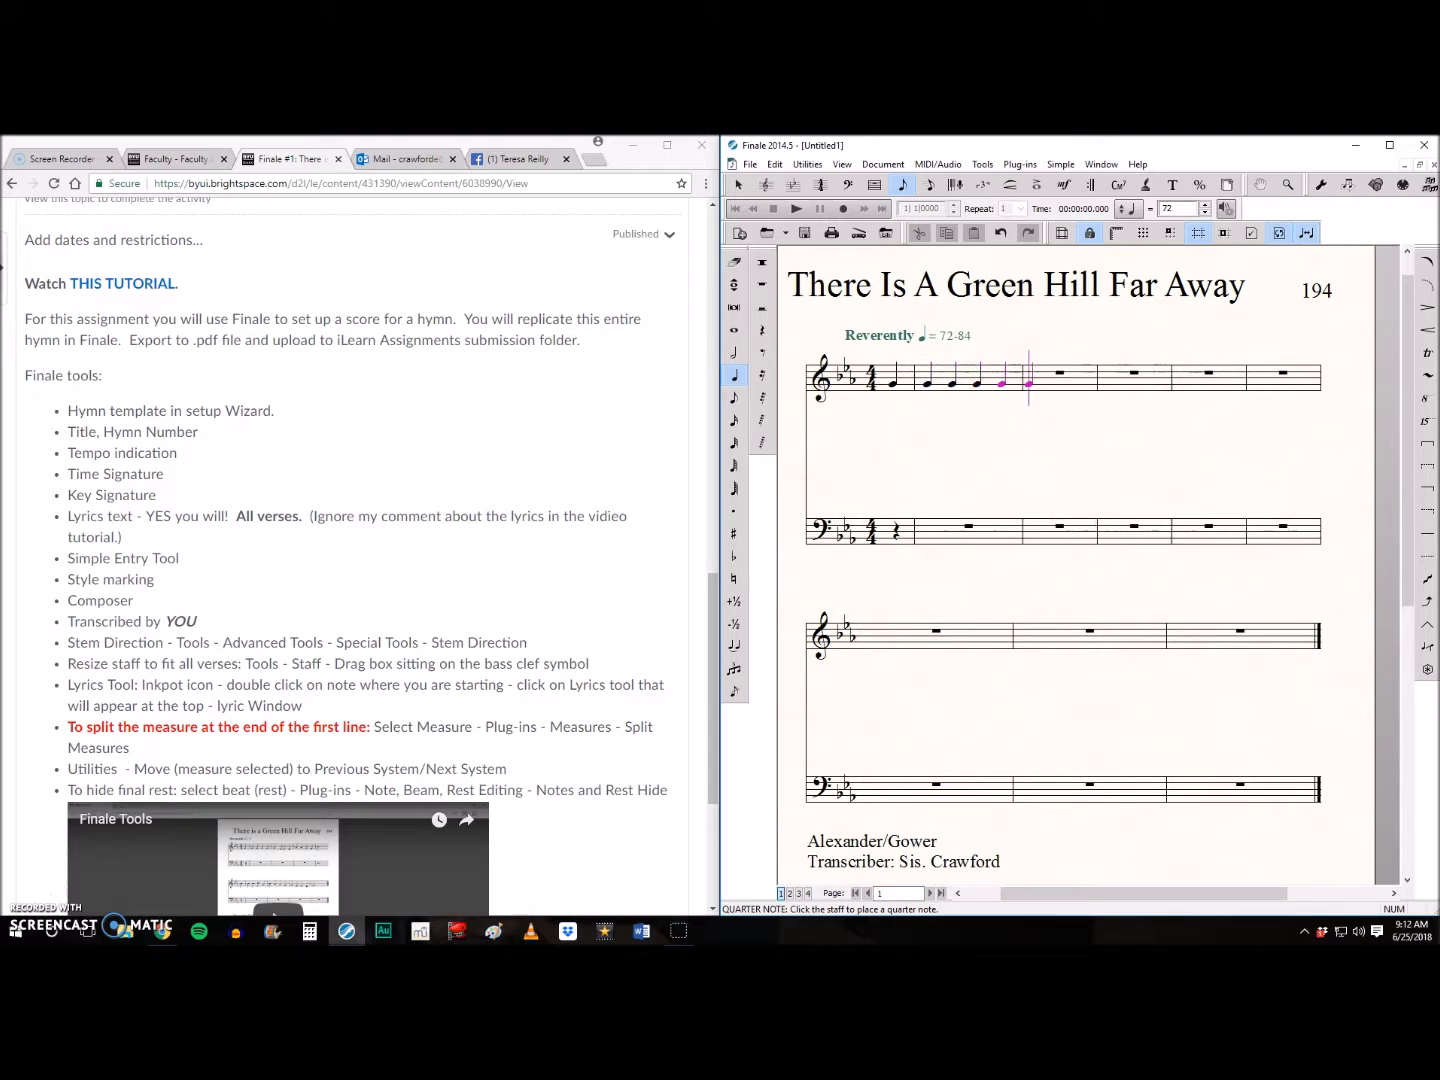
# - Fill the second full treble measure with a dotted quarter G, an eighth E and two quarter Es
pyautogui.click(734, 514)
pyautogui.press('g')
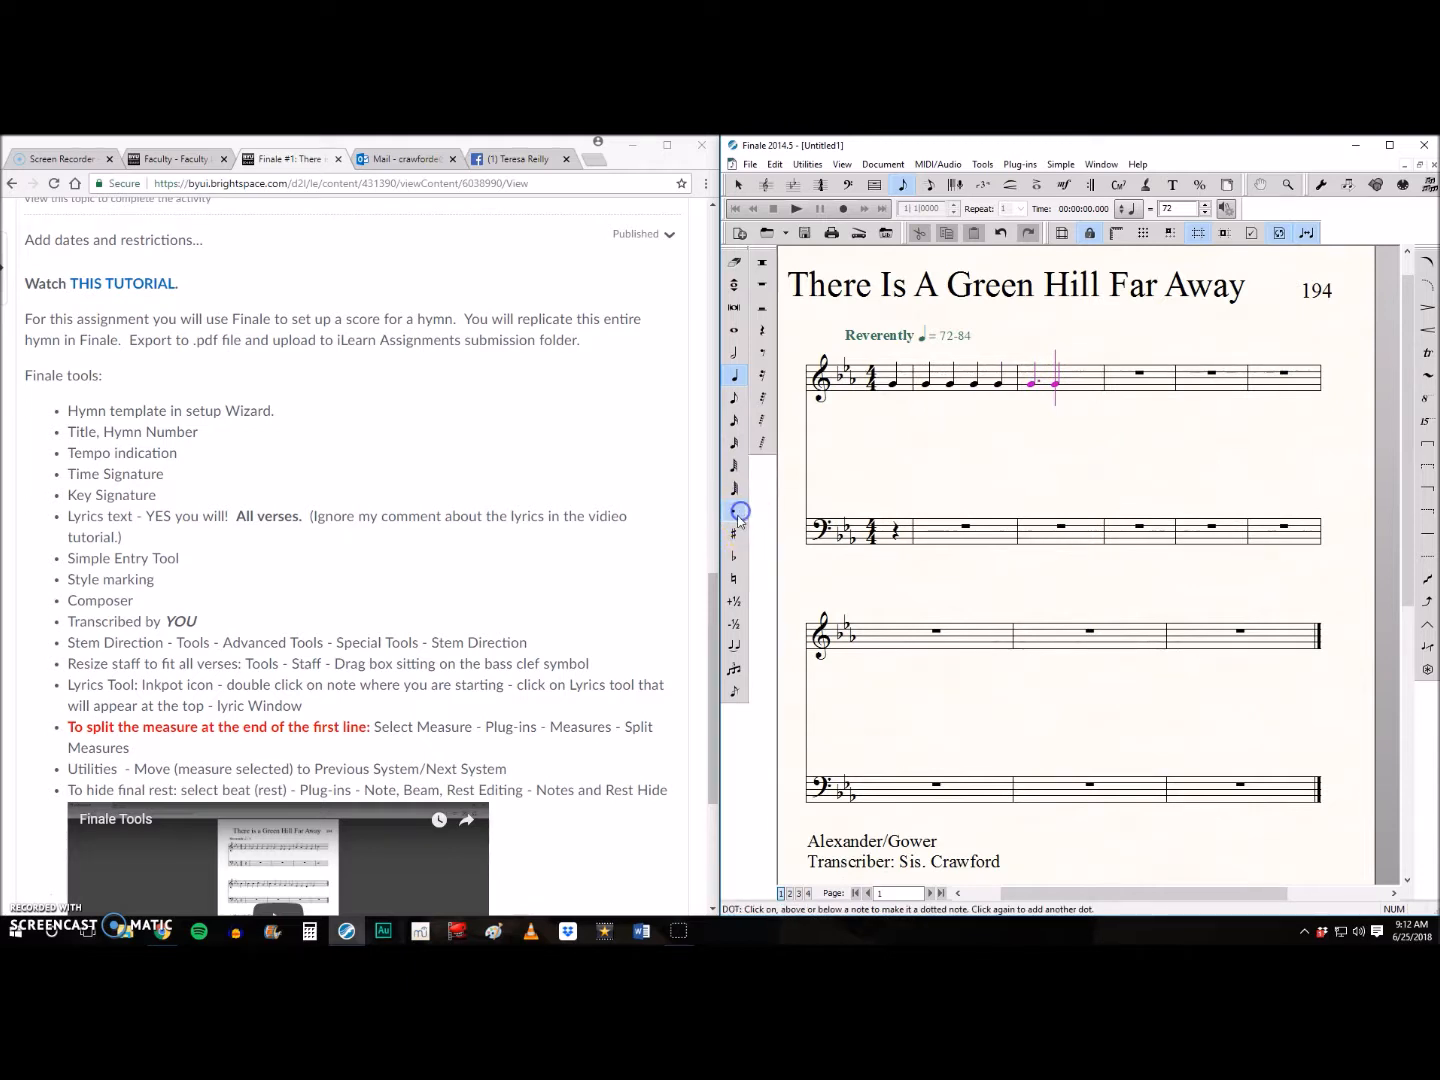
pyautogui.click(737, 397)
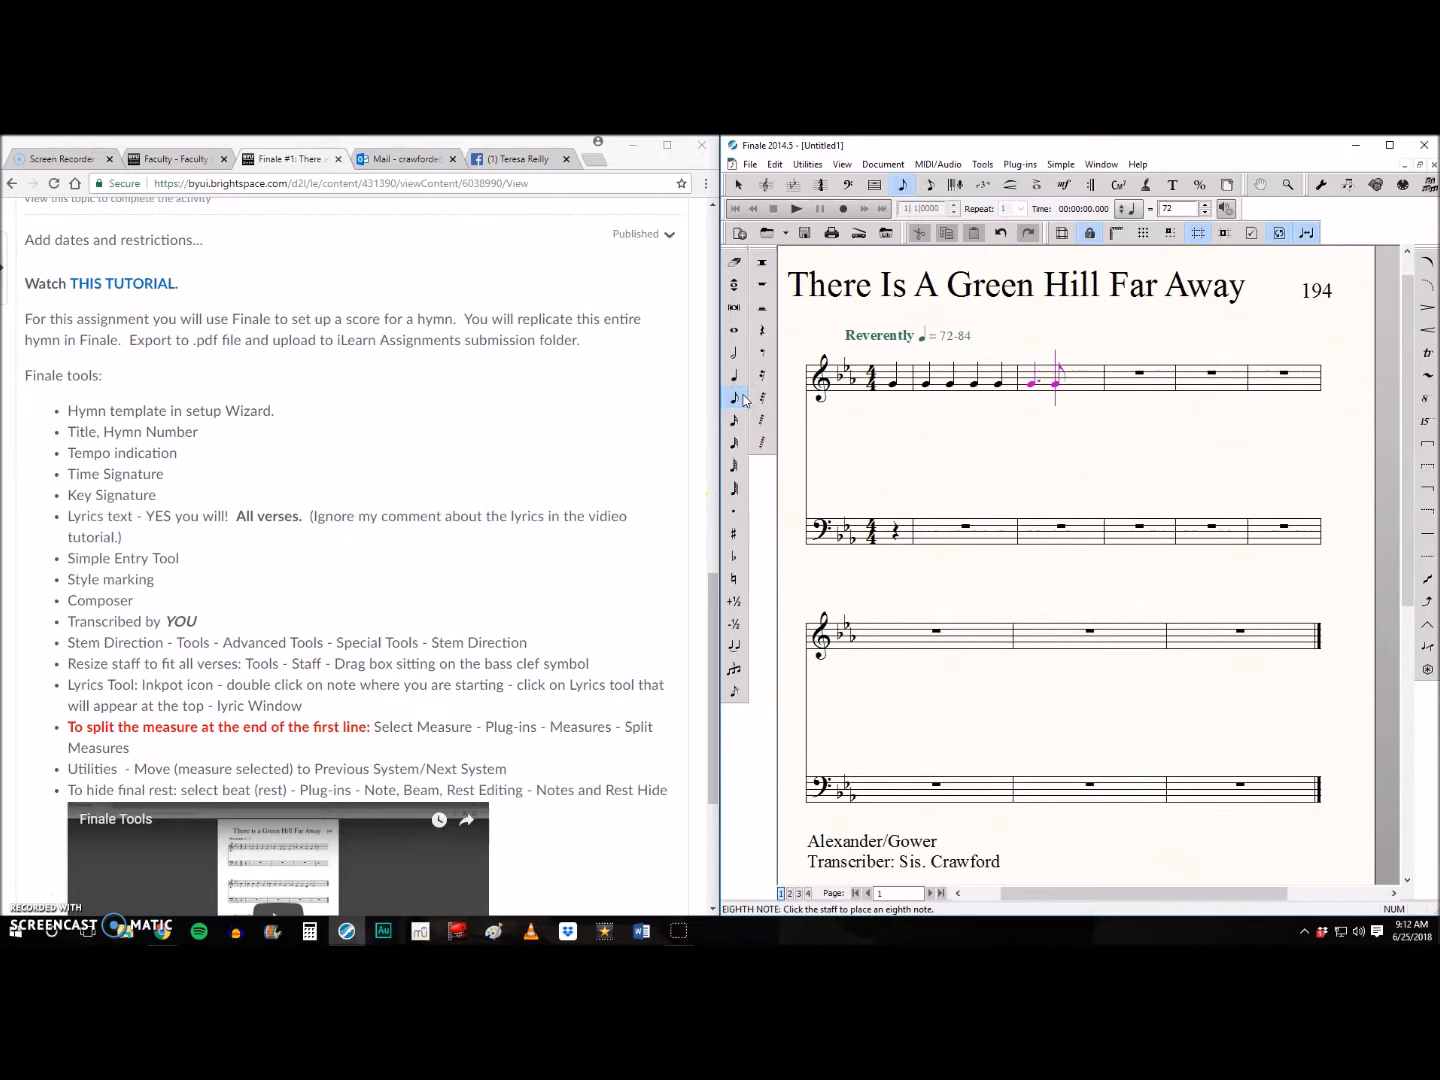
pyautogui.press('e')
pyautogui.click(737, 374)
pyautogui.press('e')
pyautogui.press('e')
# - Continue the melody with quarter notes A, A, G, F in the third full measure and a dotted half B in the fourth
pyautogui.press('a')
pyautogui.press('a')
pyautogui.press('g')
pyautogui.press('f')
pyautogui.click(736, 354)
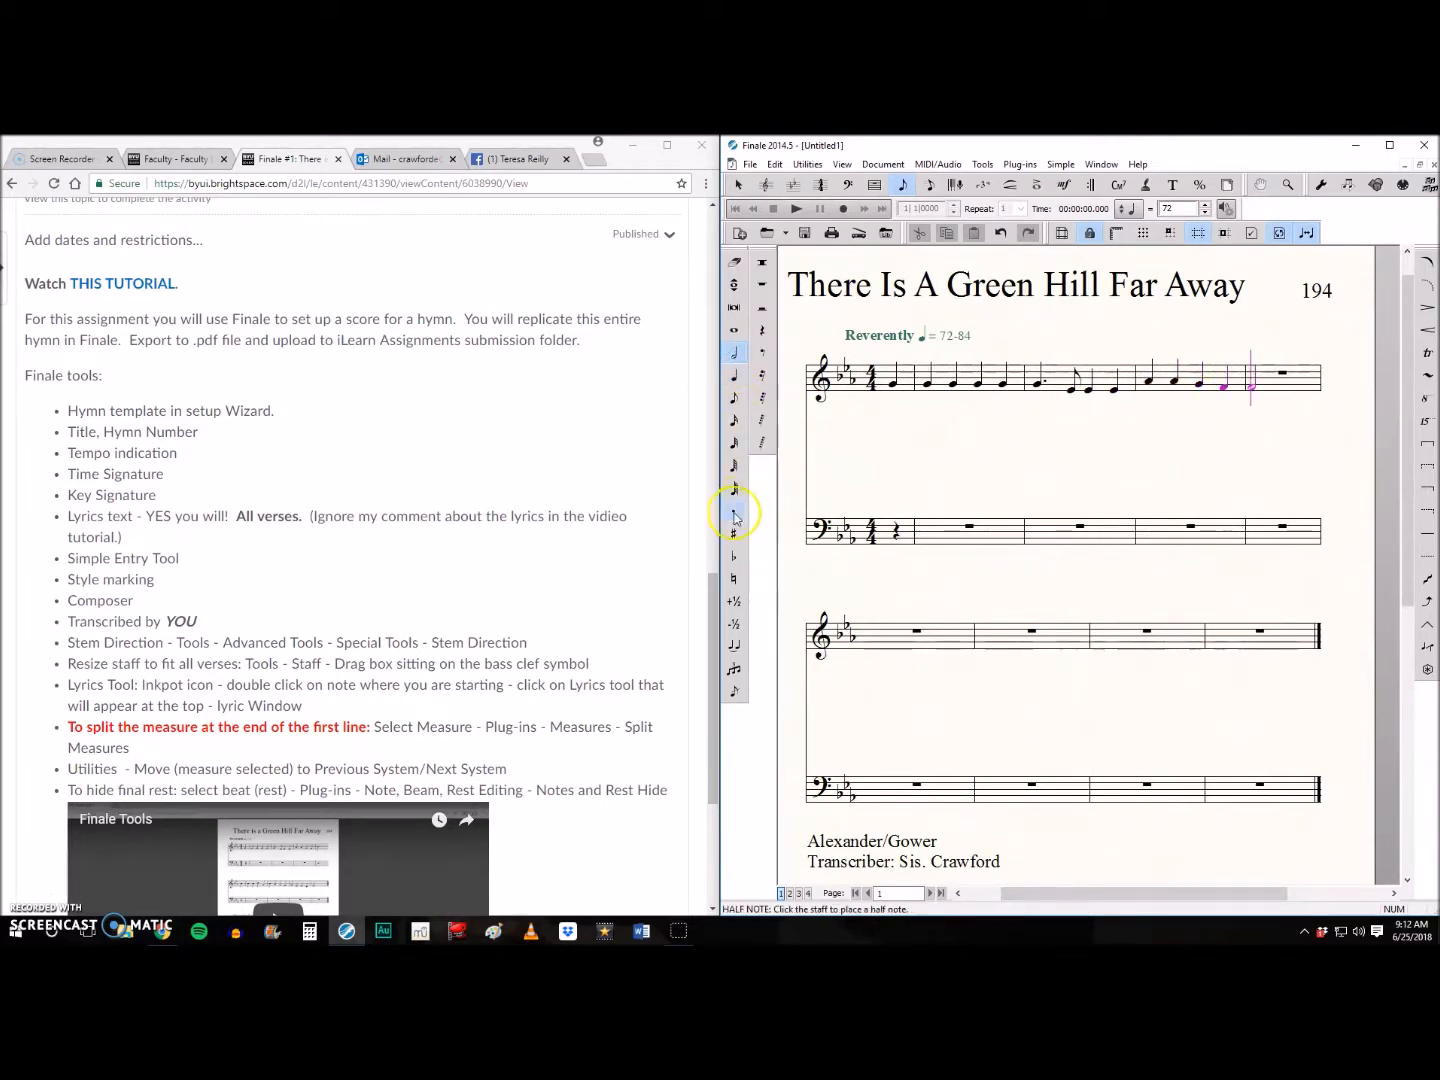
pyautogui.press('b')
# - Enter a quarter B ending the first system's melody, and quarter notes B, B, C, G, B, A, G, F starting the second system
pyautogui.click(737, 378)
pyautogui.press('b')
pyautogui.press('b')
pyautogui.press('c')
pyautogui.press('g')
pyautogui.press('b')
pyautogui.press('a')
pyautogui.press('g')
pyautogui.press('f')
# - Finish the melody with quarter notes G, E, E, D and a dotted half E in the final measure
pyautogui.press('g')
pyautogui.press('e')
pyautogui.press('e')
pyautogui.click(733, 353)
pyautogui.click(734, 510)
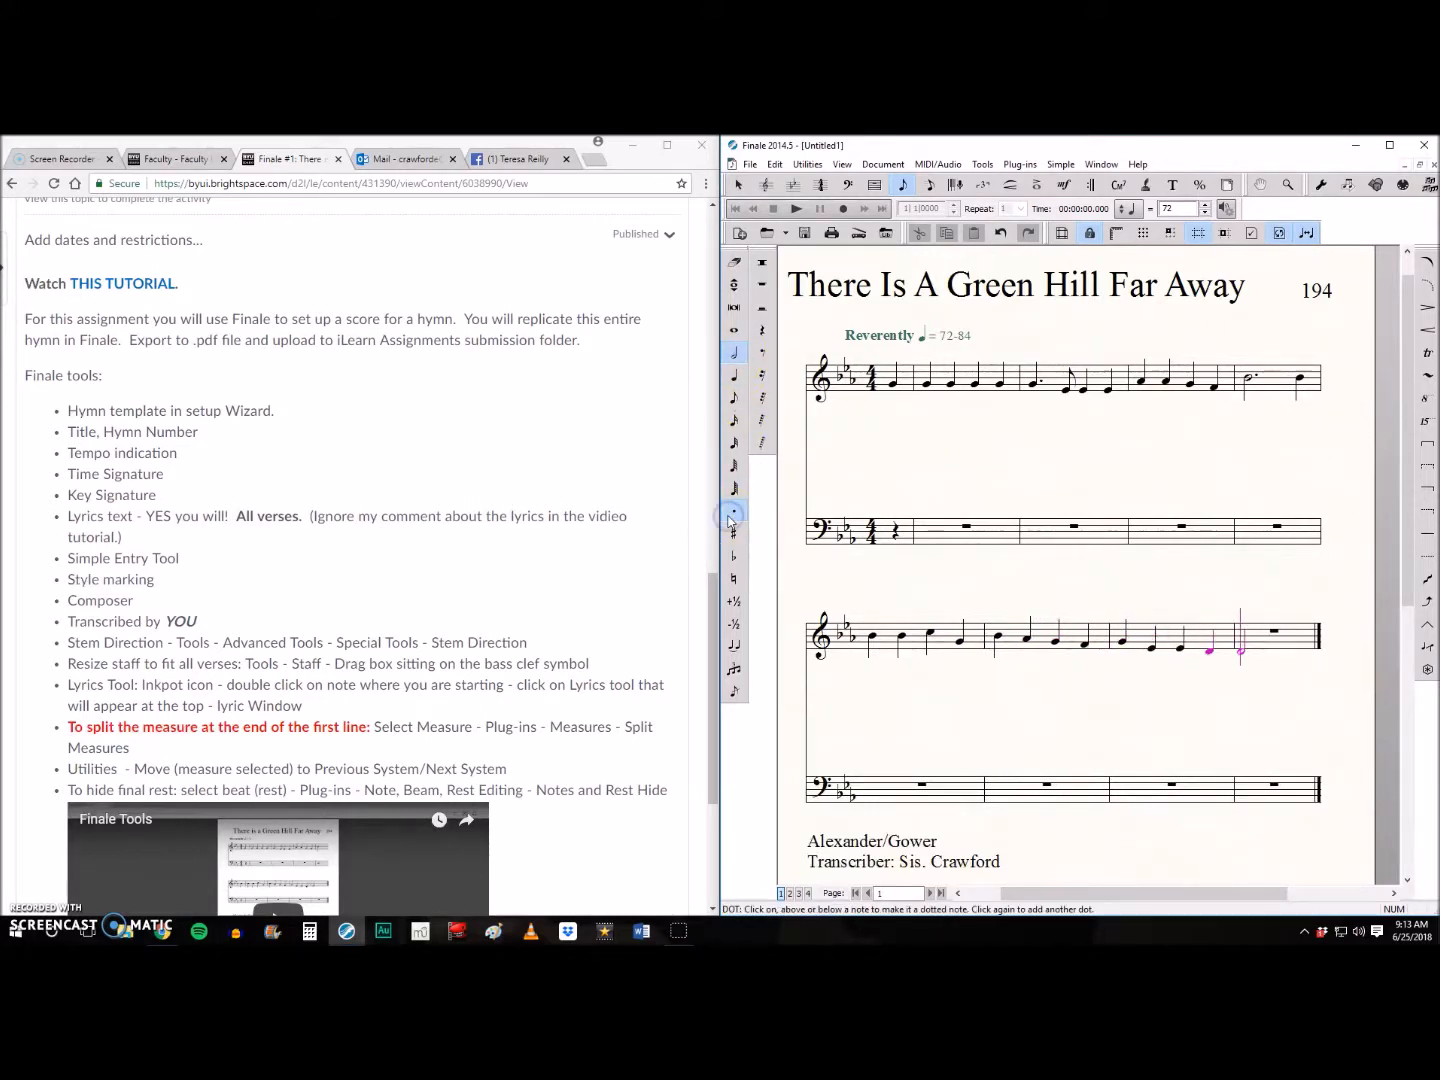
pyautogui.press('e')
# - In layer 2, enter the alto part's quarter-note Es on the treble staff for the pickup and first full measure
pyautogui.click(789, 894)
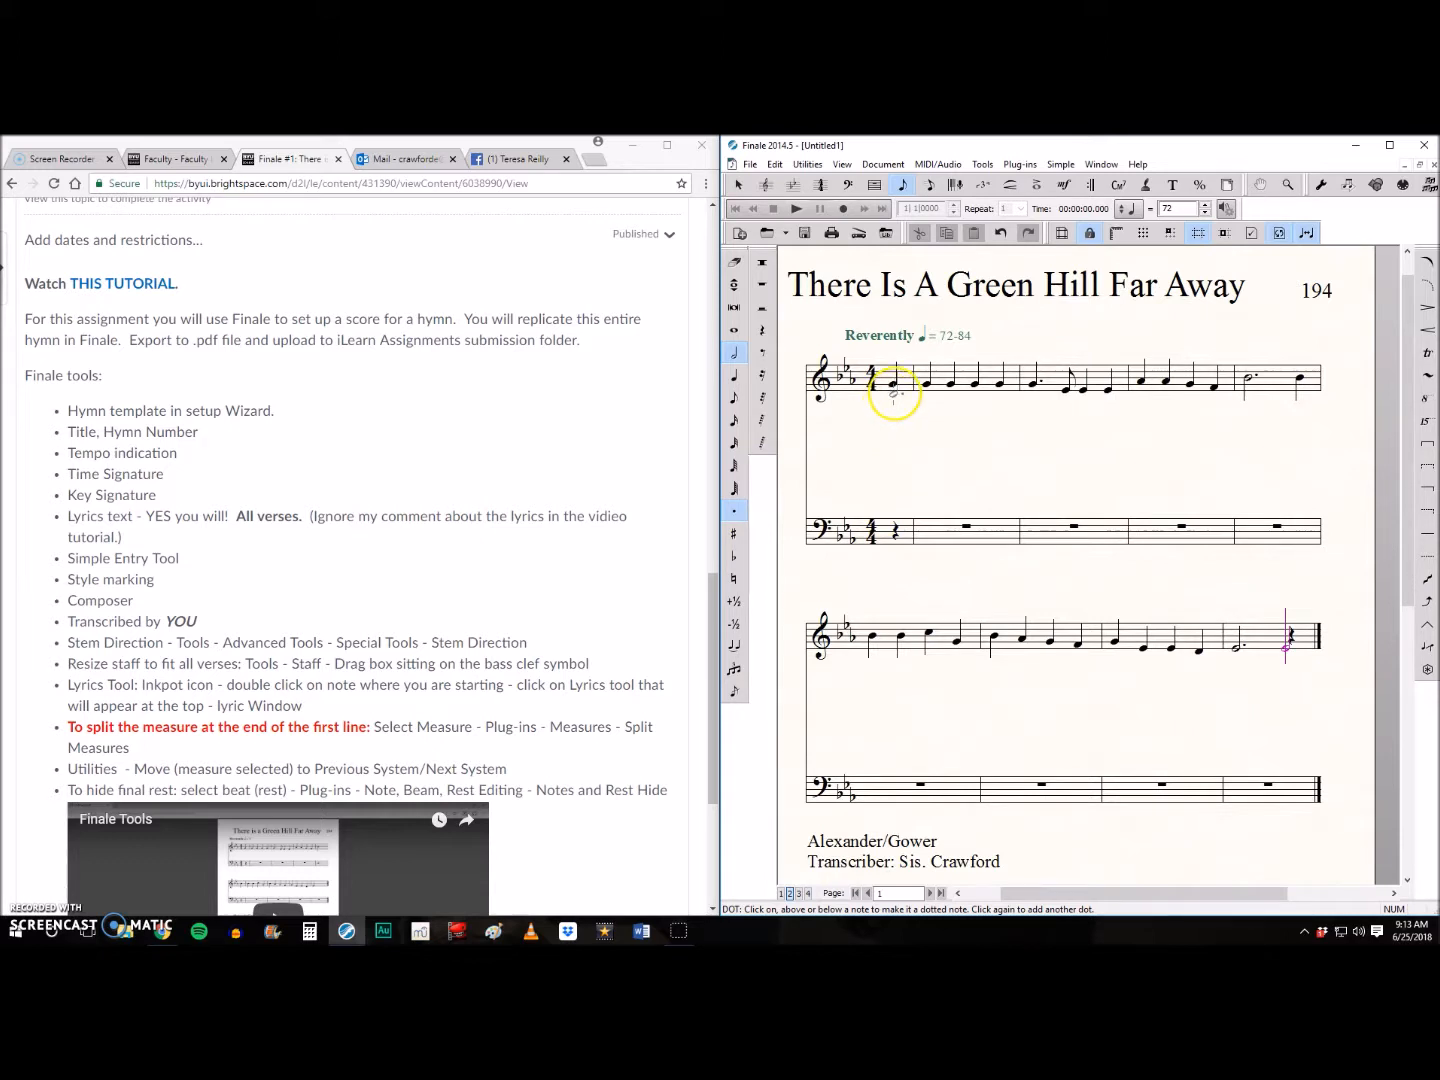
pyautogui.click(736, 376)
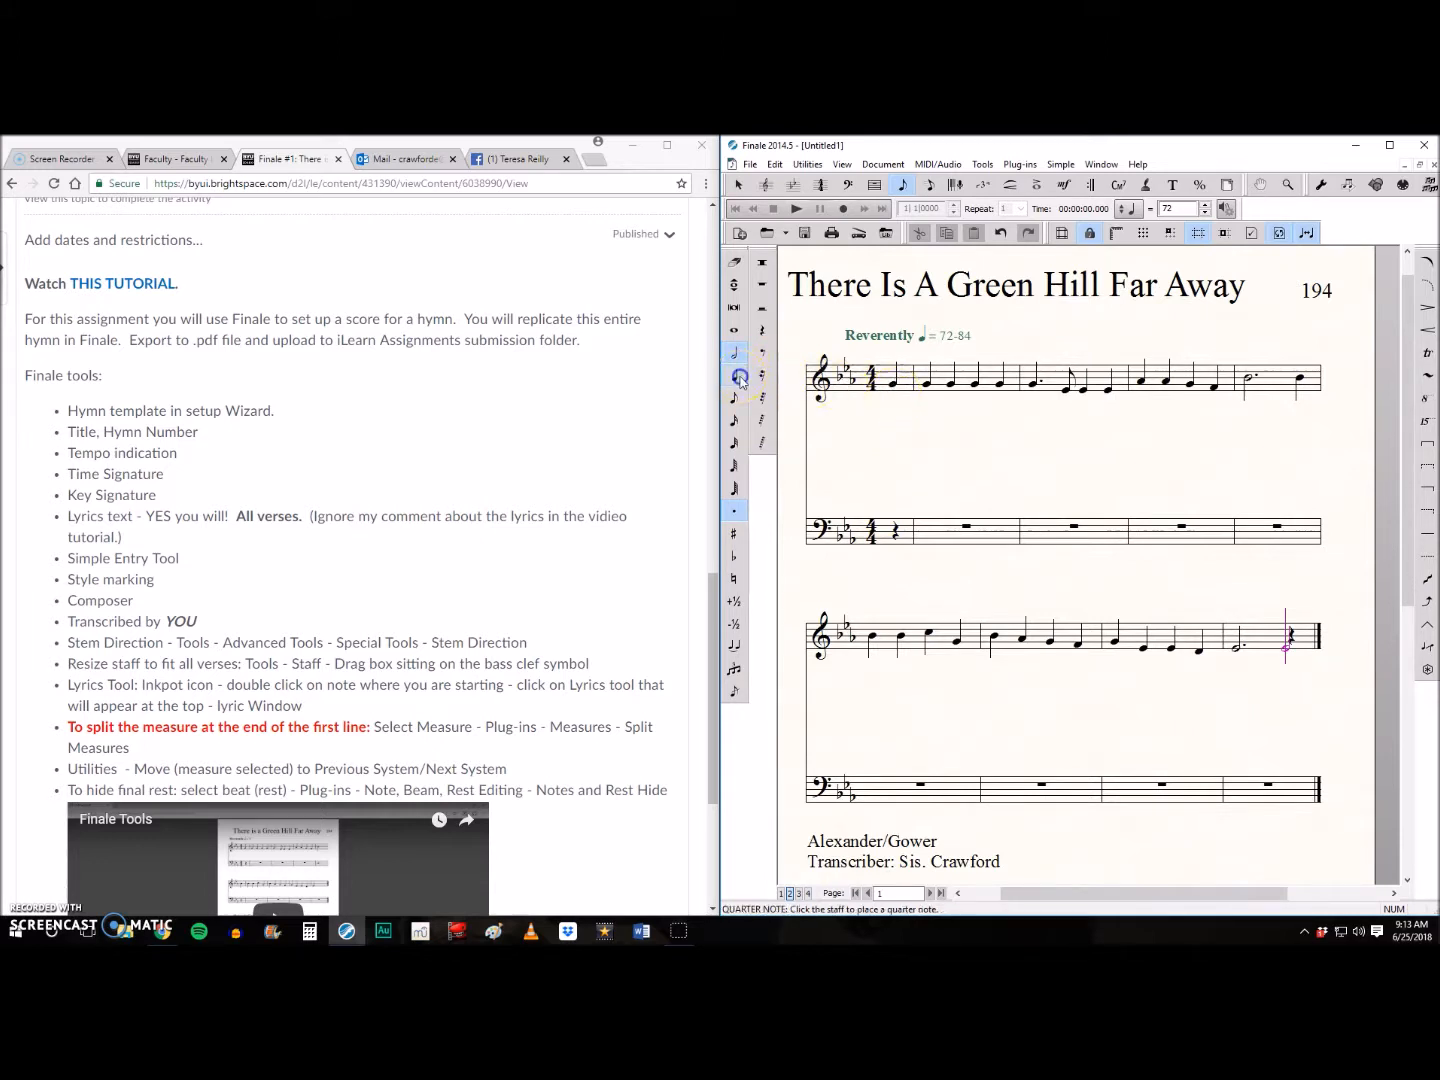
pyautogui.click(733, 511)
pyautogui.click(893, 391)
pyautogui.press('e')
pyautogui.press('e')
pyautogui.press('e')
pyautogui.press('e')
# - Fill the alto's second full measure with a dotted quarter E, an eighth B and two quarter Bs below the staff
pyautogui.click(734, 512)
pyautogui.press('e')
pyautogui.click(733, 512)
pyautogui.click(735, 400)
pyautogui.press('b')
pyautogui.click(736, 380)
pyautogui.press('b')
pyautogui.press('b')
# - Complete the first system's alto line with four quarter notes starting on C, a dotted half E and a quarter D
pyautogui.press('c')
pyautogui.press('e')
pyautogui.press('d')
pyautogui.press('d')
pyautogui.click(735, 353)
pyautogui.click(733, 511)
pyautogui.press('e')
pyautogui.click(736, 376)
pyautogui.click(733, 511)
pyautogui.press('d')
# - Enter the alto's quarter notes in the second system, making the second note an E natural
pyautogui.press('e')
pyautogui.click(735, 580)
pyautogui.press('e')
pyautogui.press('e')
pyautogui.press('e')
pyautogui.press('g')
pyautogui.press('f')
pyautogui.press('c')
pyautogui.press('b')
pyautogui.press('b')
# - Undo the last three alto notes and re-enter the alto's quarter notes up to the final measure
pyautogui.press('c')
pyautogui.press('b')
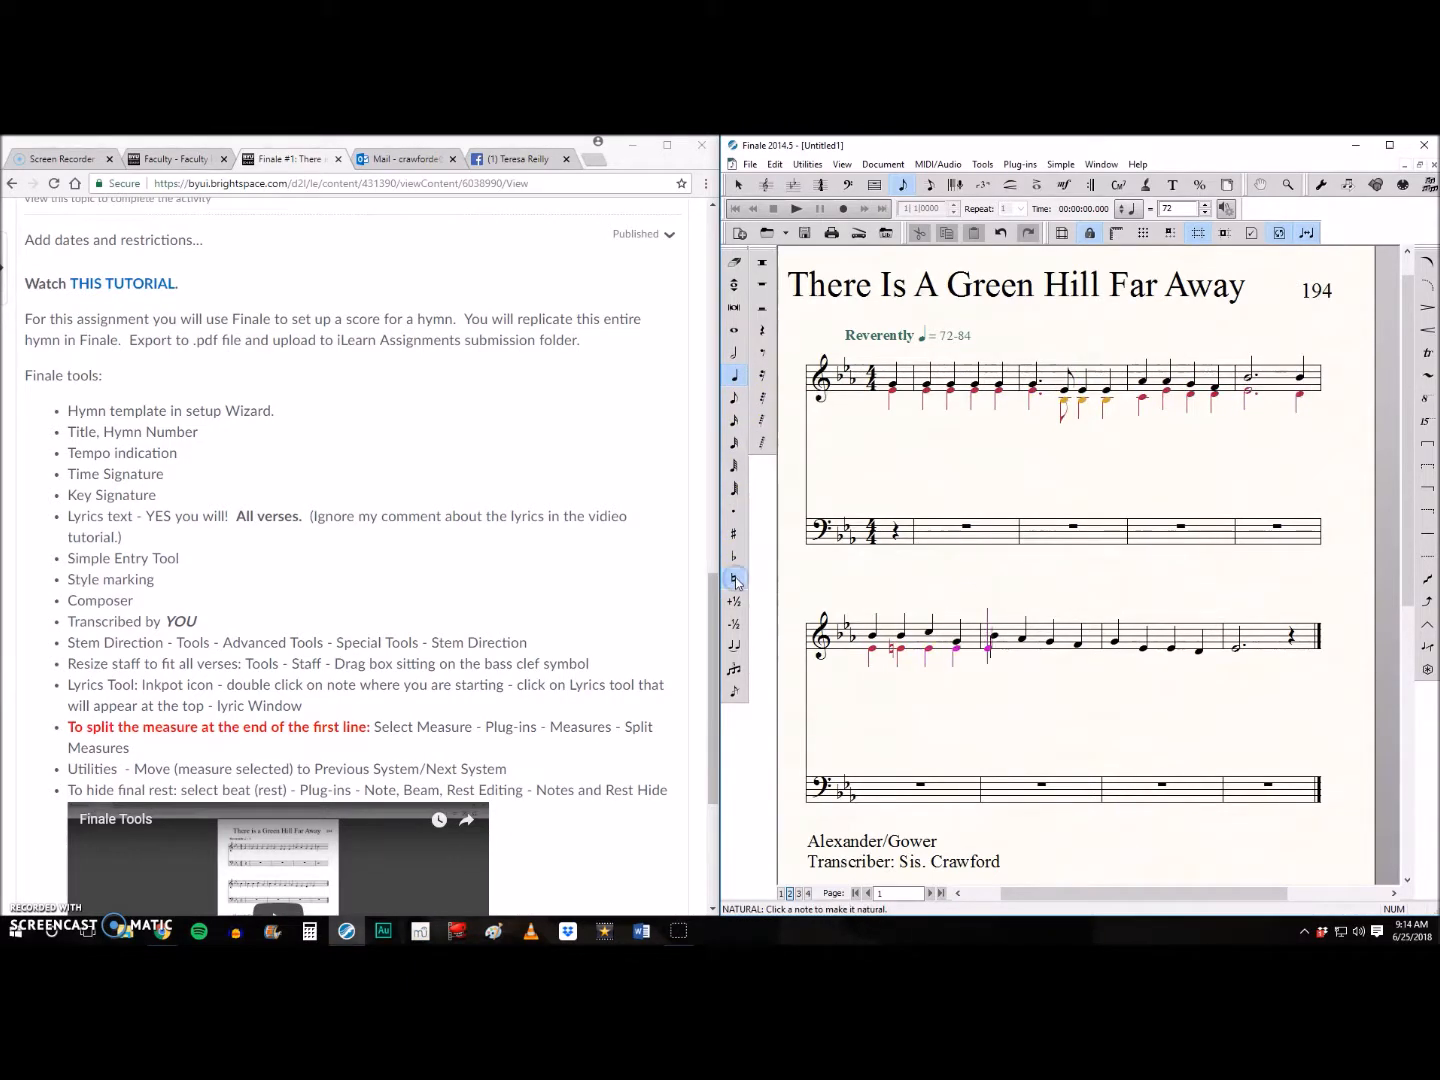
pyautogui.hotkey('ctrl', 'z')
pyautogui.hotkey('ctrl', 'z')
pyautogui.hotkey('ctrl', 'z')
pyautogui.press('c')
# - End the alto part with a dotted half B in the final treble measure
pyautogui.press('b')
pyautogui.press('b')
pyautogui.press('c')
pyautogui.press('b')
pyautogui.click(734, 511)
pyautogui.click(738, 355)
pyautogui.press('e')
pyautogui.hotkey('ctrl', 'z')
pyautogui.press('b')
# - In layer 3, enter the tenor's quarter-note Bs on the bass staff for the pickup and first full measure
pyautogui.click(799, 894)
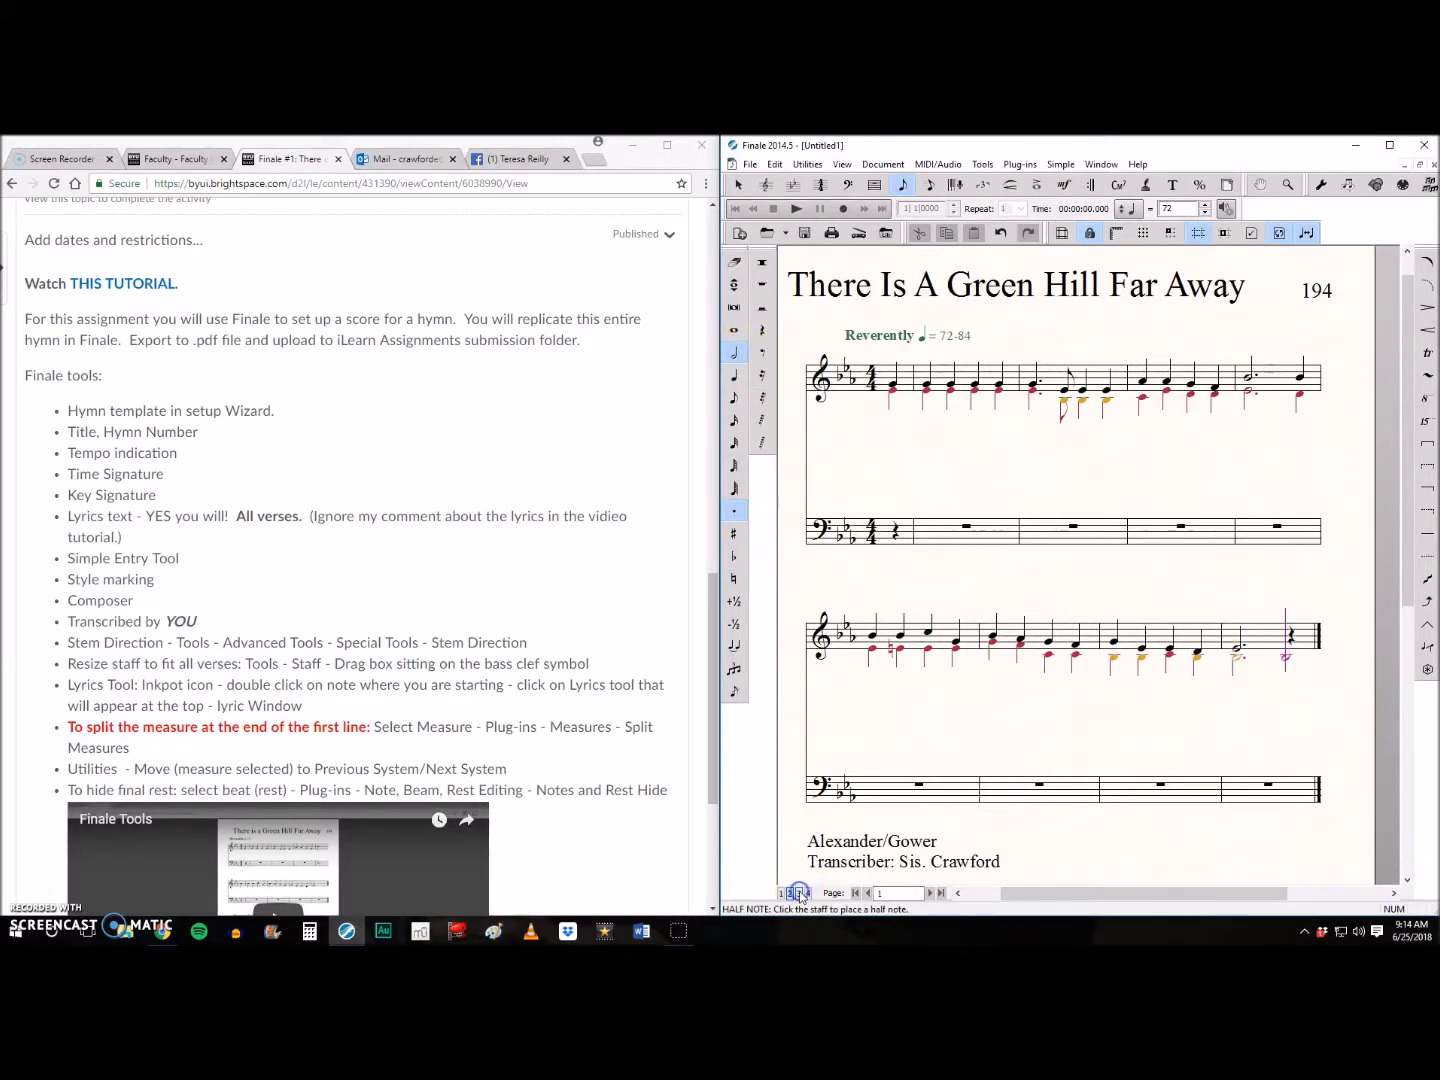
pyautogui.click(734, 375)
pyautogui.click(733, 510)
pyautogui.click(894, 520)
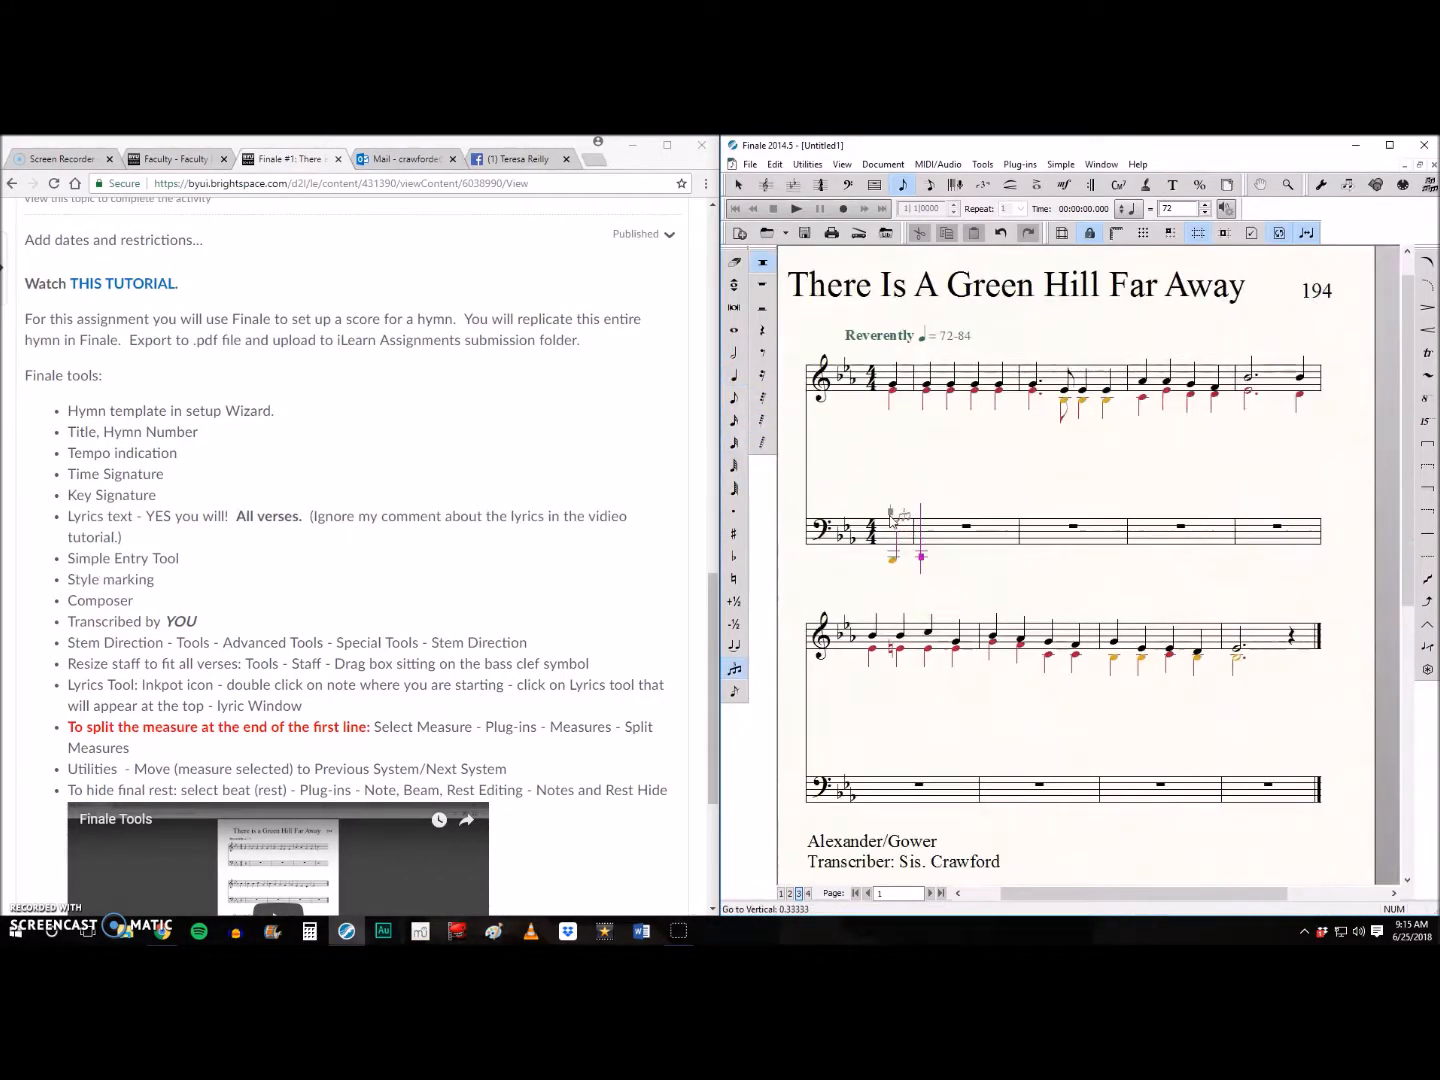
pyautogui.click(938, 517)
pyautogui.click(976, 516)
pyautogui.click(1001, 517)
# - Continue the tenor in the second full measure with a dotted quarter B, an eighth G and quarter notes
pyautogui.click(733, 511)
pyautogui.click(1040, 515)
pyautogui.click(734, 398)
pyautogui.click(733, 510)
pyautogui.click(1067, 520)
pyautogui.click(734, 375)
pyautogui.click(1096, 519)
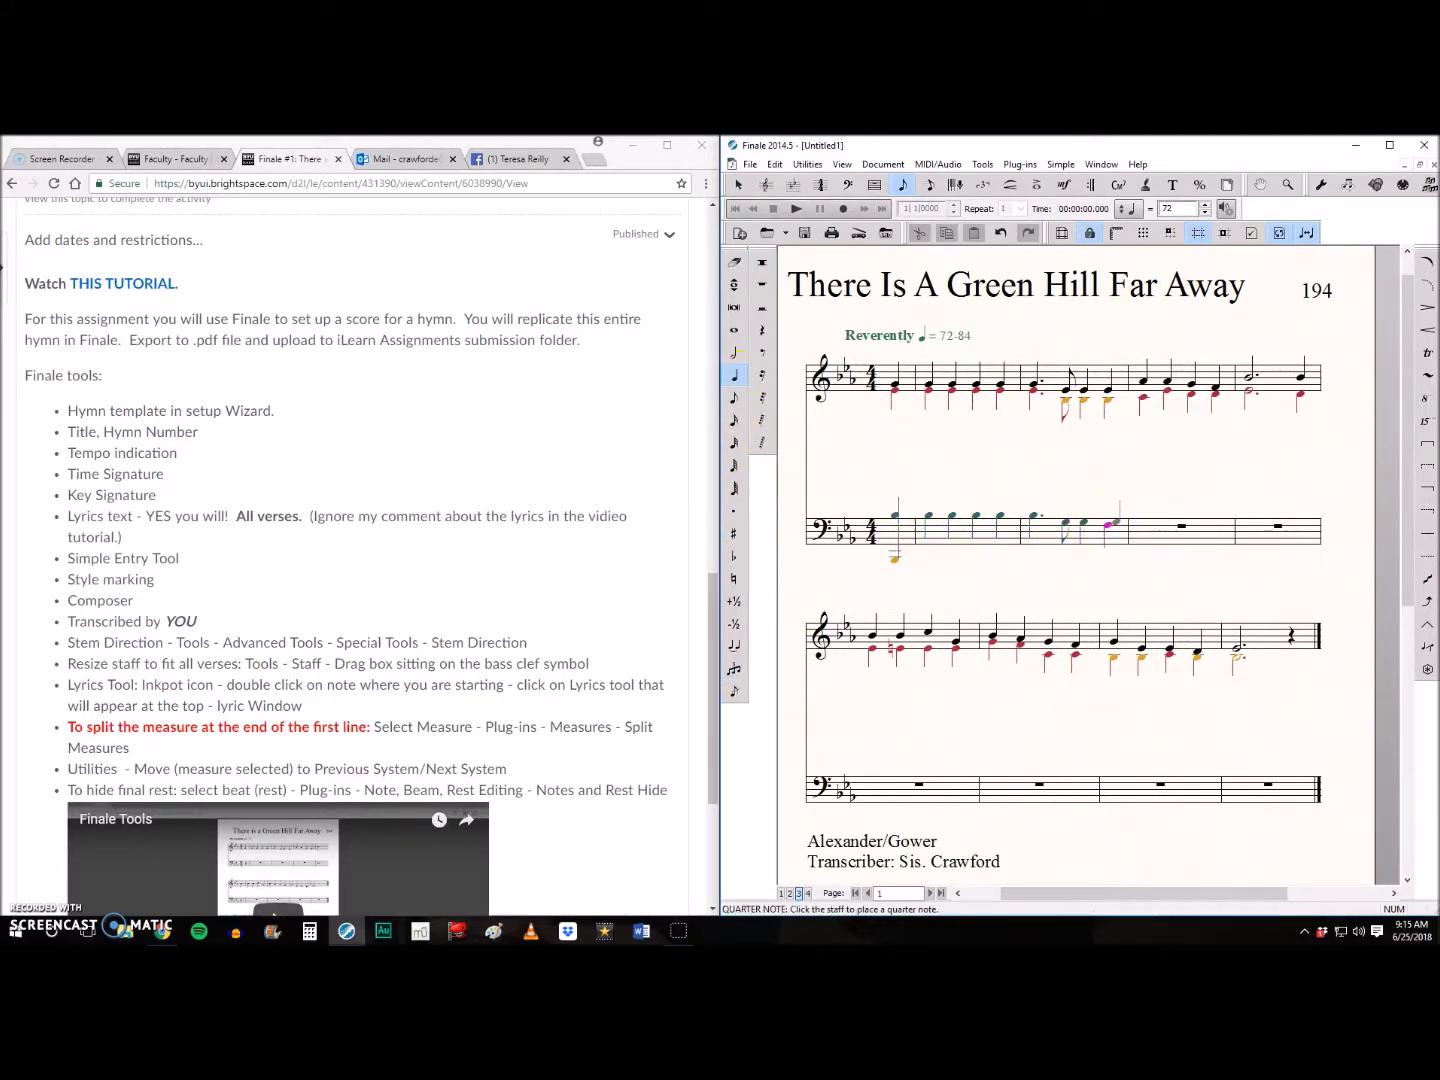
# - Extend the tenor line with quarter notes in the third full measure and a dotted half B in the fourth
pyautogui.click(1174, 512)
pyautogui.click(1197, 517)
pyautogui.click(1216, 516)
pyautogui.click(734, 353)
pyautogui.click(733, 511)
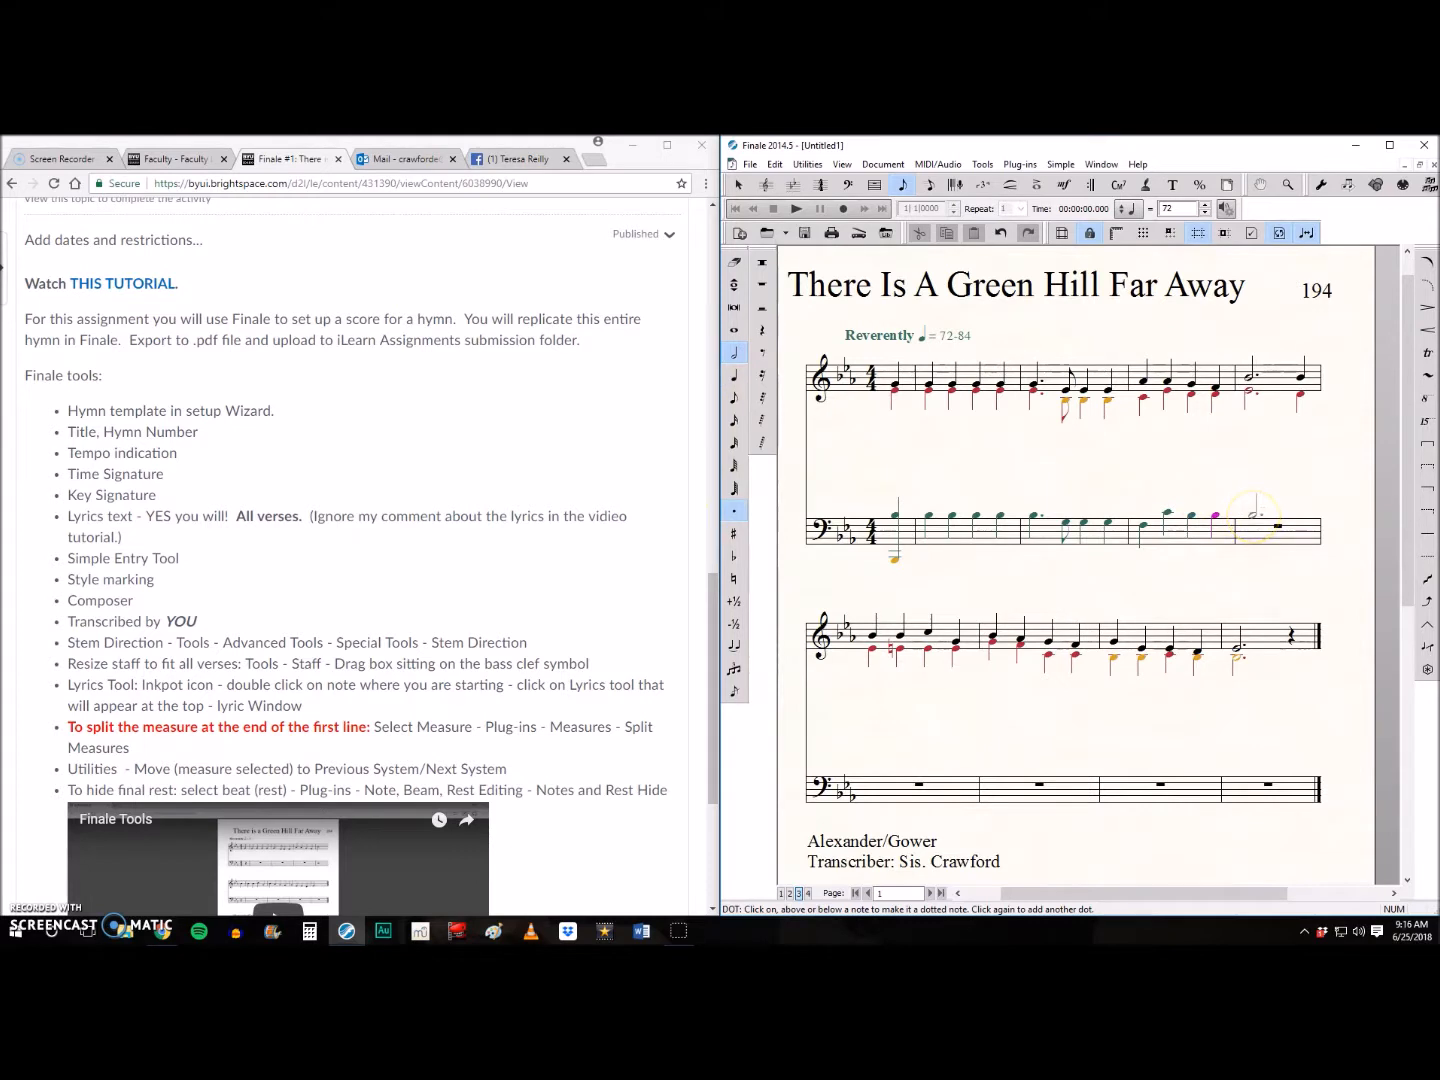
# - Enter the tenor's quarter notes at the end of the first system and in the second system's opening measures
pyautogui.click(733, 376)
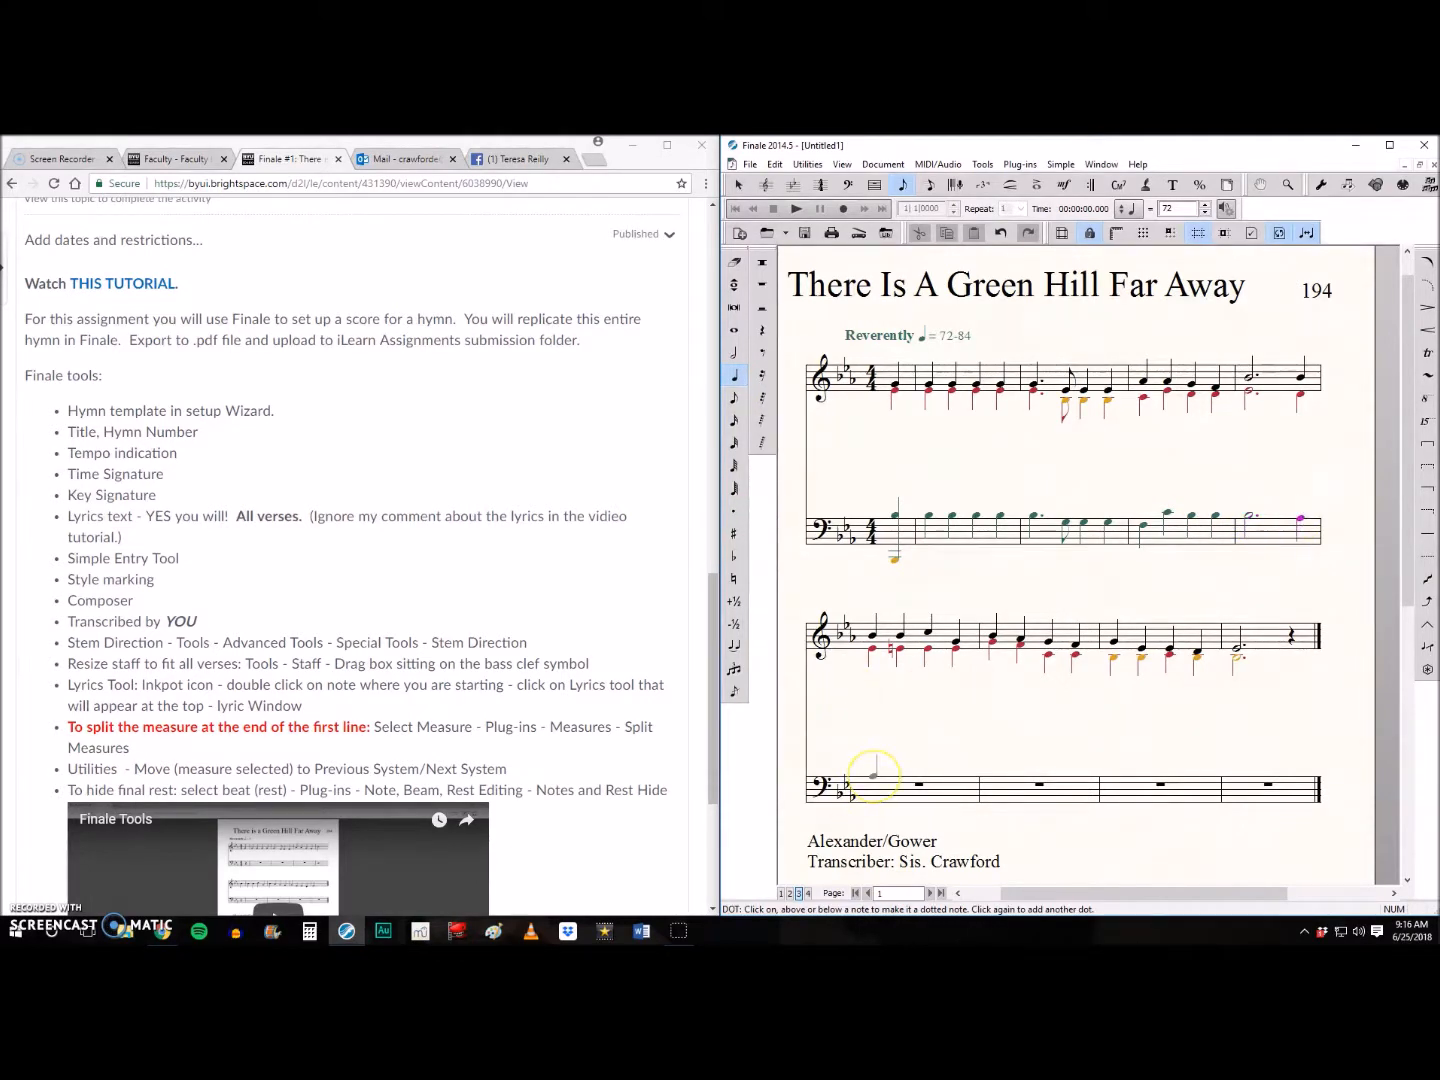
pyautogui.click(959, 769)
pyautogui.click(993, 770)
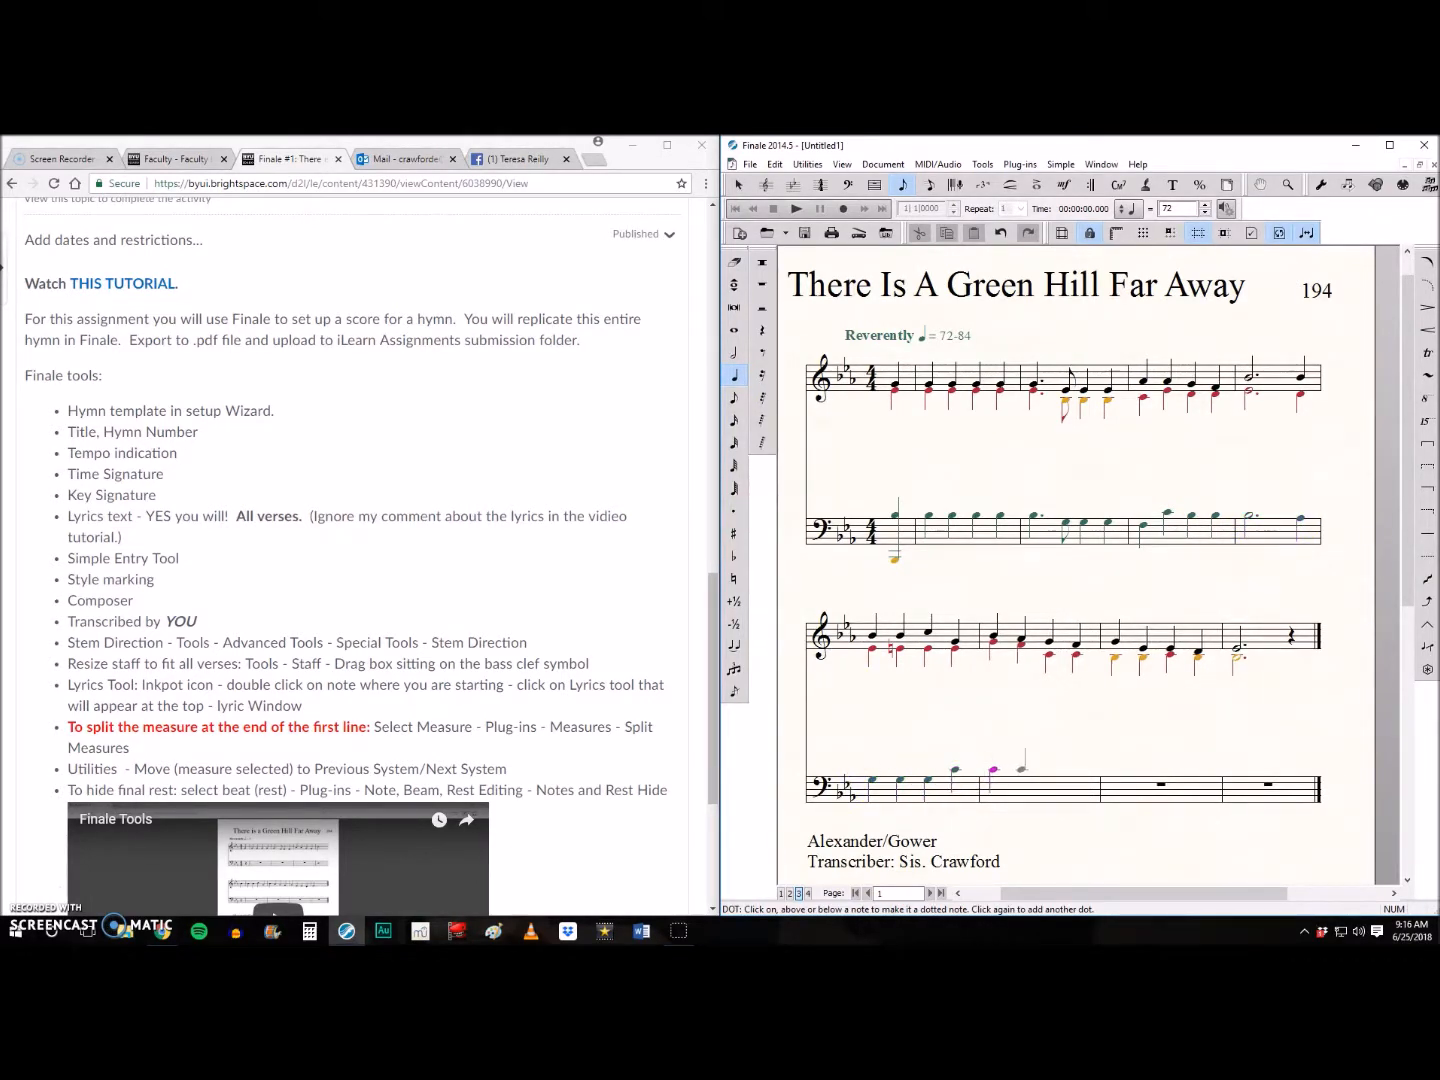
# - Complete the tenor line with four quarter notes in the second system's third measure and a dotted half G in the last
pyautogui.click(1119, 787)
pyautogui.click(1144, 780)
pyautogui.click(1168, 776)
pyautogui.click(1192, 776)
pyautogui.click(734, 353)
pyautogui.click(734, 511)
pyautogui.click(1241, 779)
# - In layer 4, enter the bass part's quarter notes on the bass staff for the pickup and first full measure
pyautogui.click(808, 894)
pyautogui.click(734, 378)
pyautogui.click(735, 513)
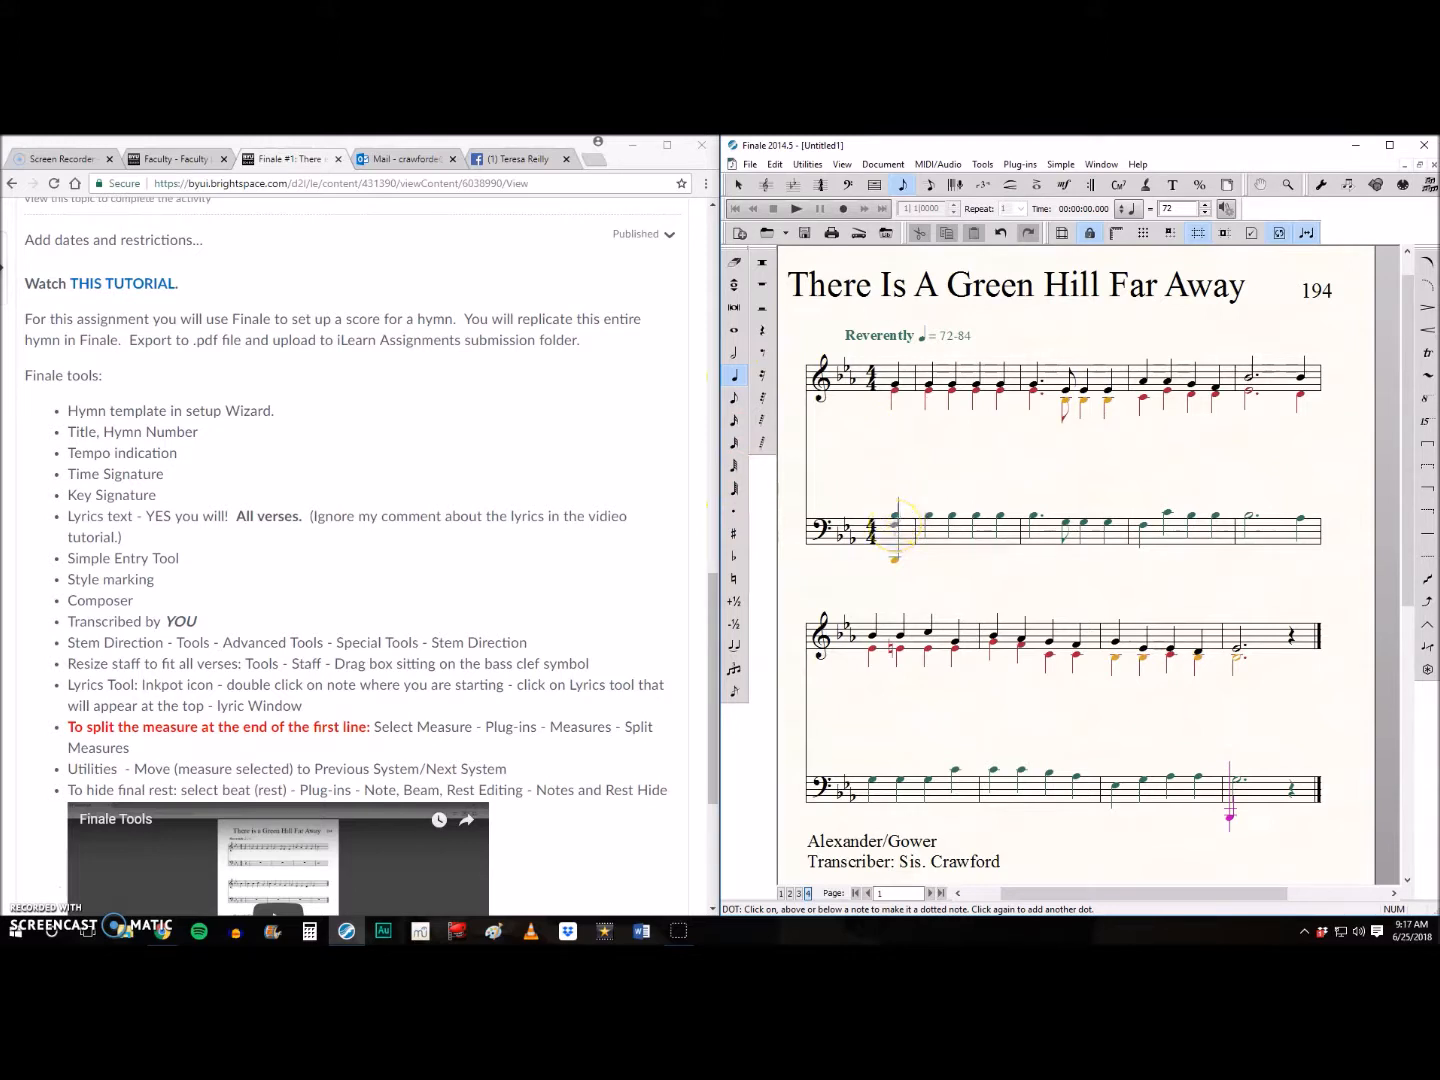
pyautogui.click(898, 530)
pyautogui.click(931, 526)
pyautogui.click(977, 531)
pyautogui.click(1002, 536)
# - Fill the bass part's second full measure with a dotted quarter, an eighth and two quarter notes
pyautogui.click(1035, 537)
pyautogui.click(1066, 538)
pyautogui.click(1084, 537)
pyautogui.click(1109, 538)
# - Enter the remaining bass part: four quarter notes, a dotted half and a quarter in the first system, and the second system through its dotted half
pyautogui.click(1146, 538)
pyautogui.click(1169, 536)
pyautogui.click(1193, 516)
pyautogui.click(1219, 518)
pyautogui.click(734, 353)
pyautogui.click(734, 511)
pyautogui.click(1252, 520)
pyautogui.click(1300, 526)
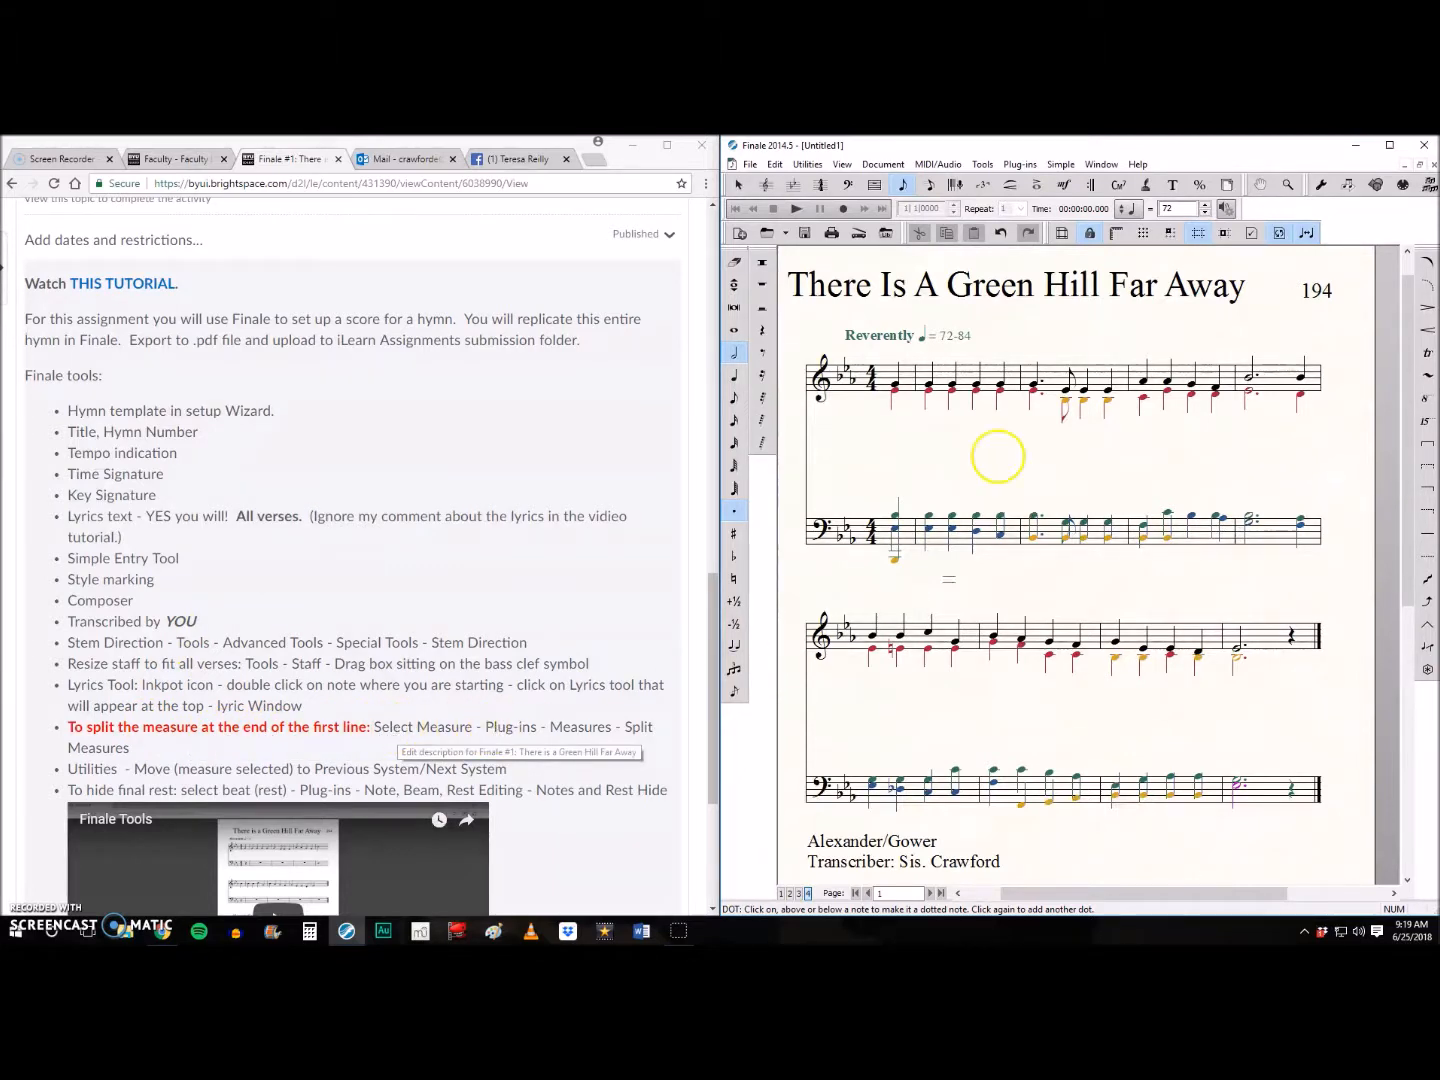
# - Split the first system's last measure after beat 3 with an invisible barline, moving its second part to the next system
pyautogui.click(737, 186)
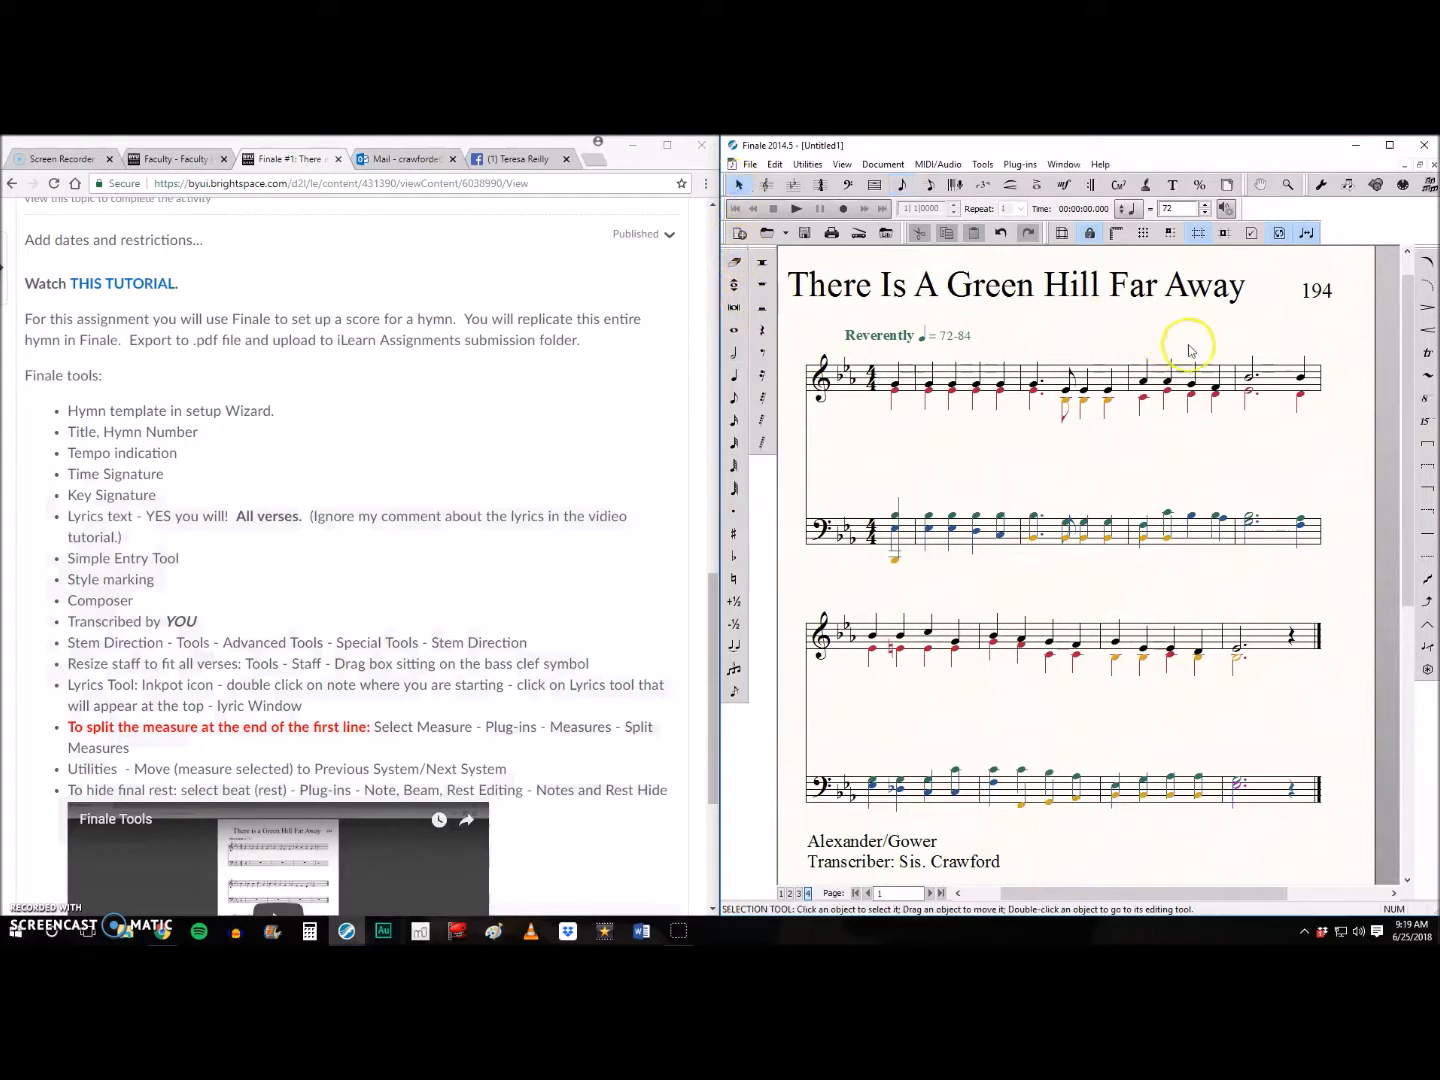
pyautogui.click(1286, 384)
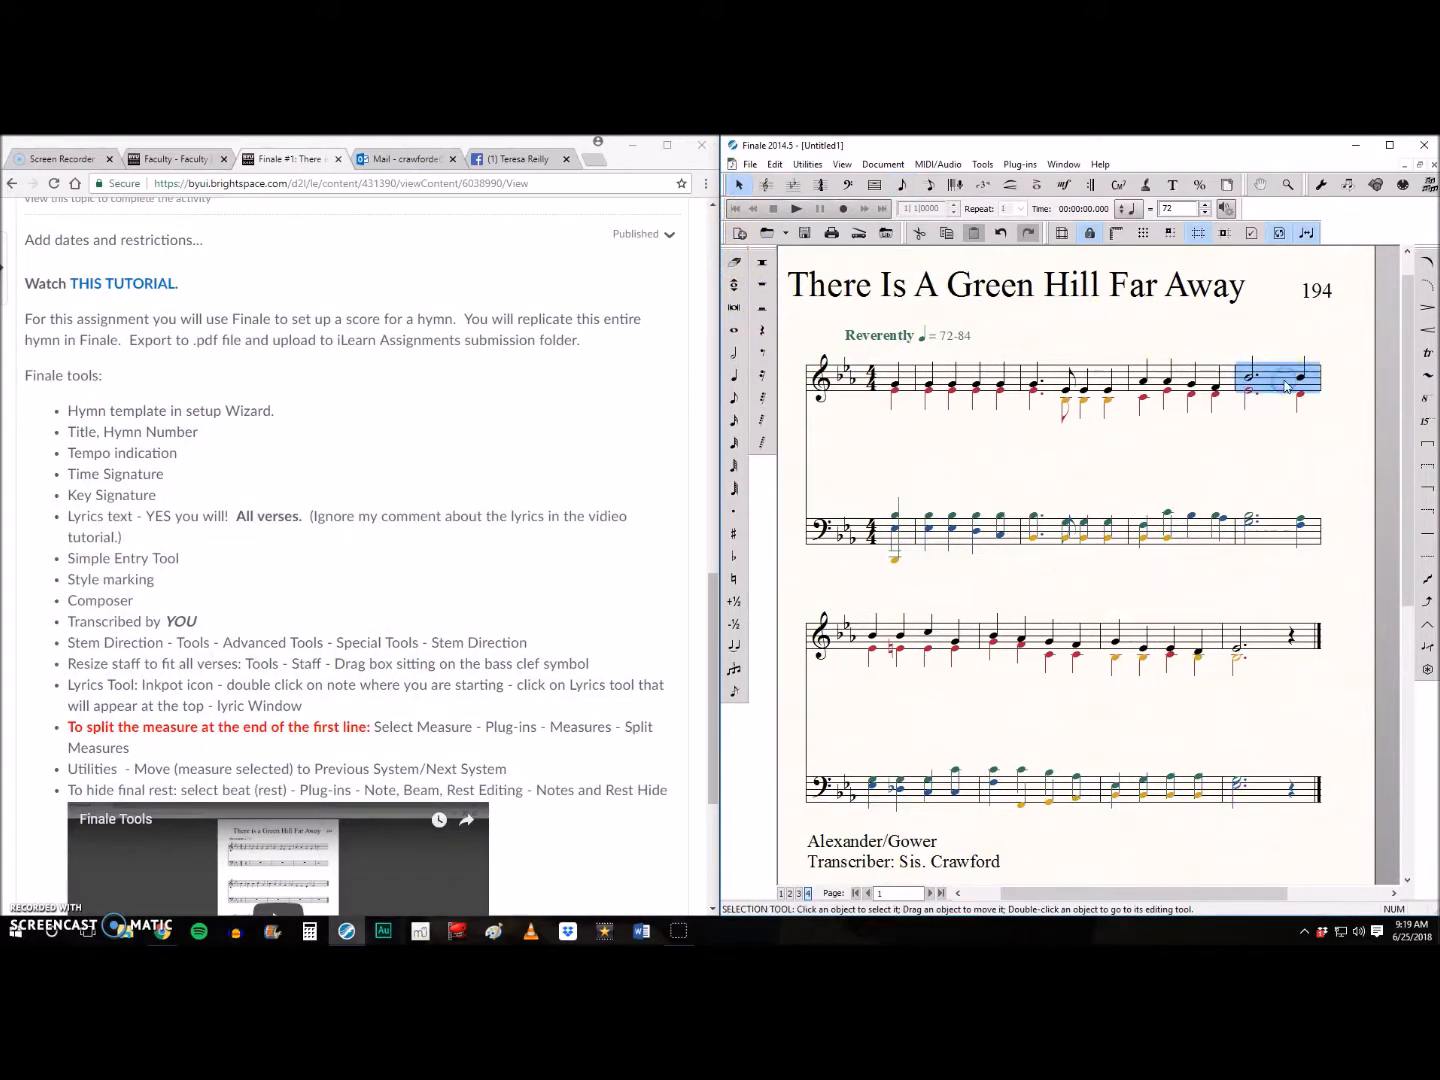
pyautogui.click(1016, 165)
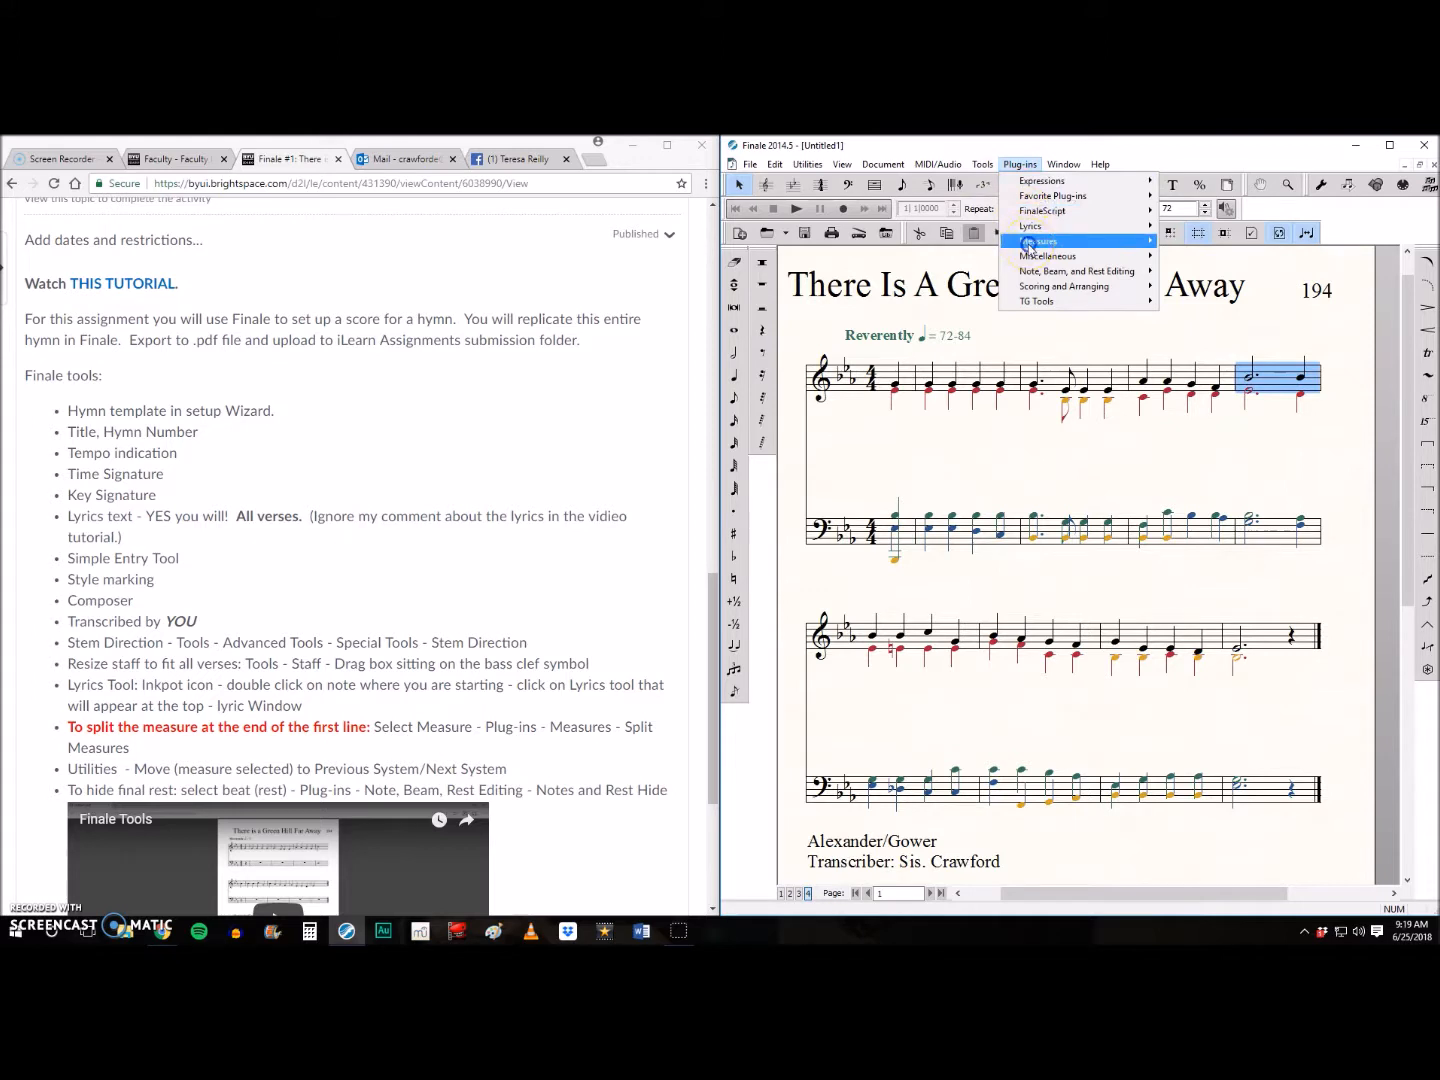
pyautogui.moveTo(1030, 247)
pyautogui.click(1205, 301)
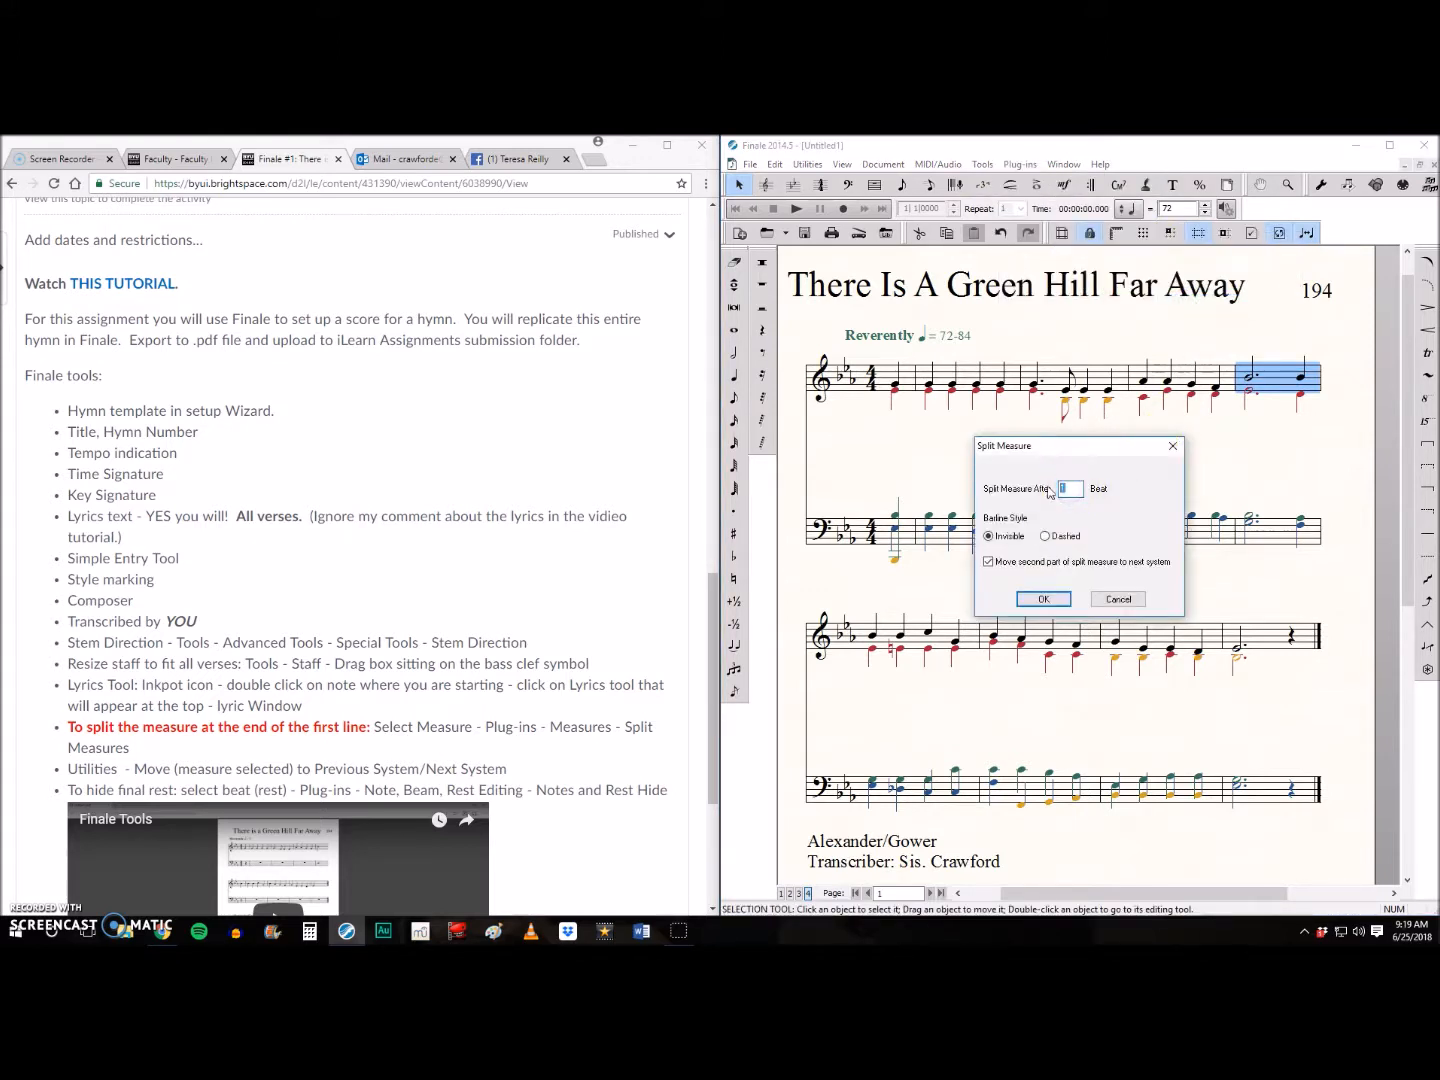
pyautogui.click(1043, 599)
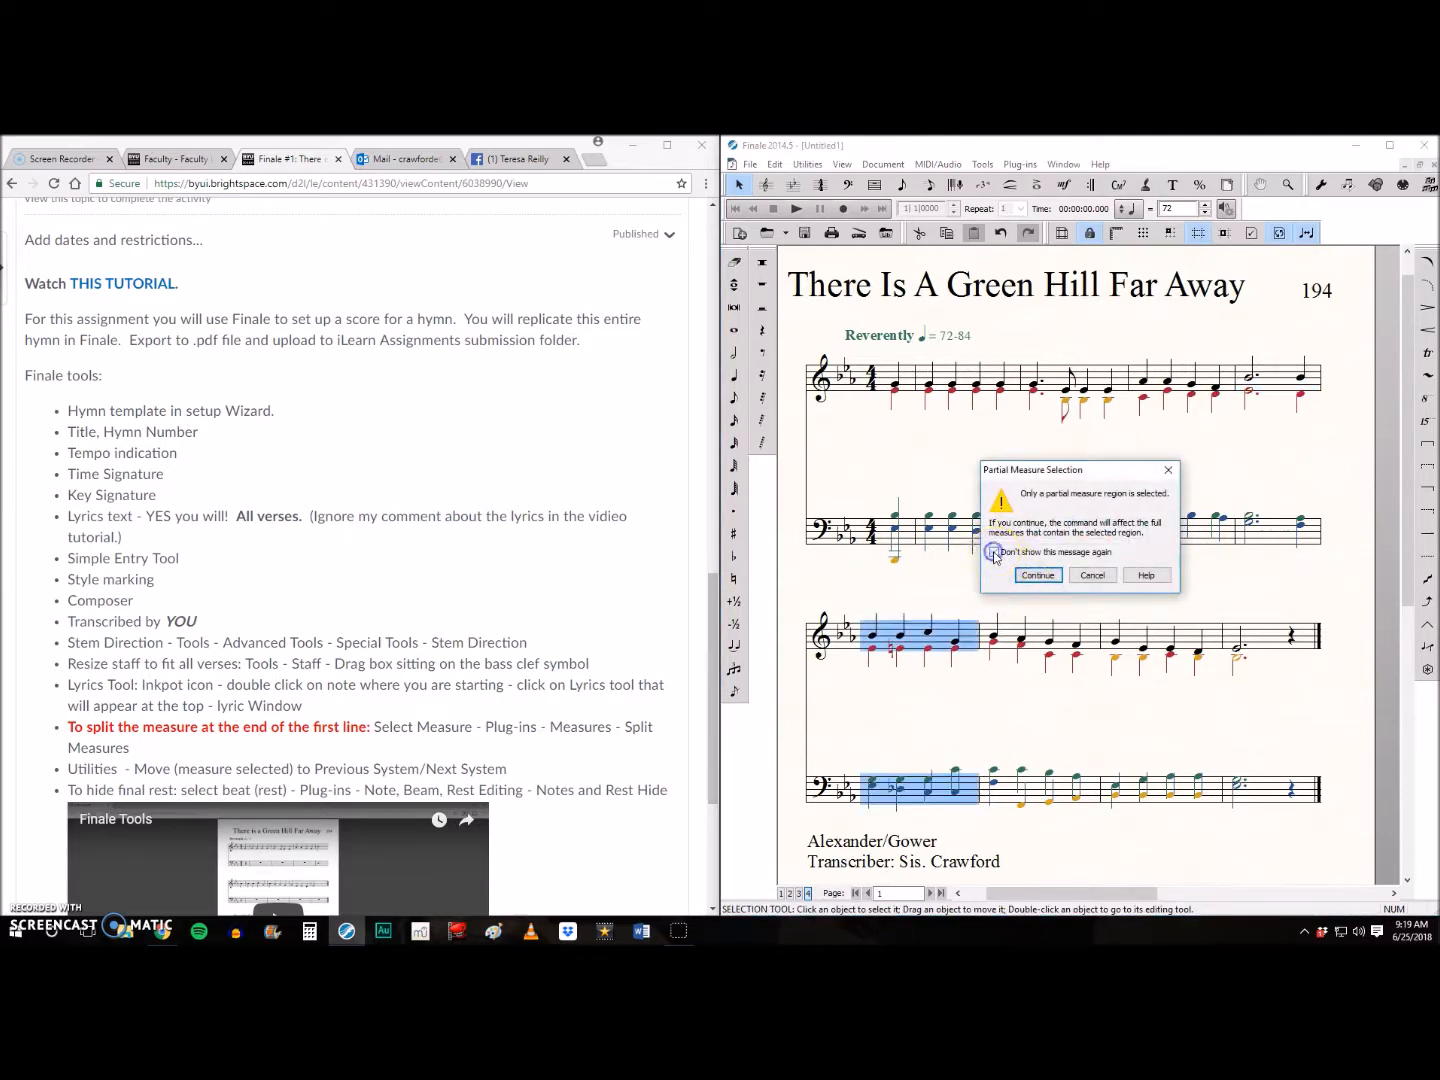
pyautogui.click(1039, 576)
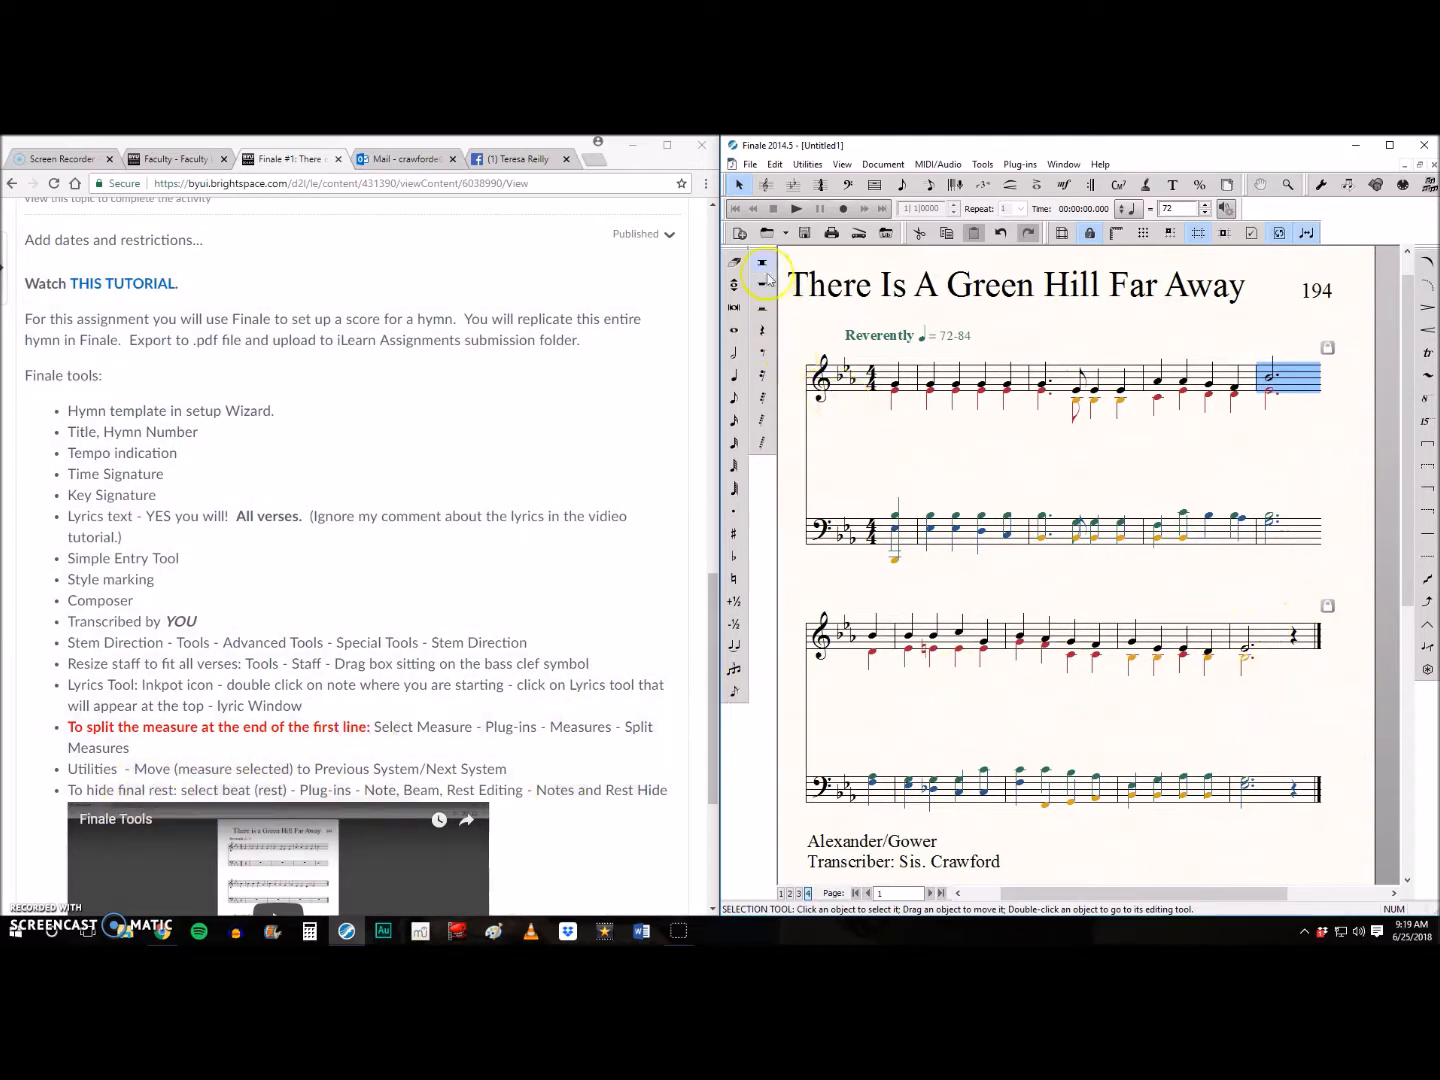
# - Hide the quarter rests at the end of the second system in both the treble and bass staves
pyautogui.moveTo(1281, 600); pyautogui.dragTo(1301, 828)
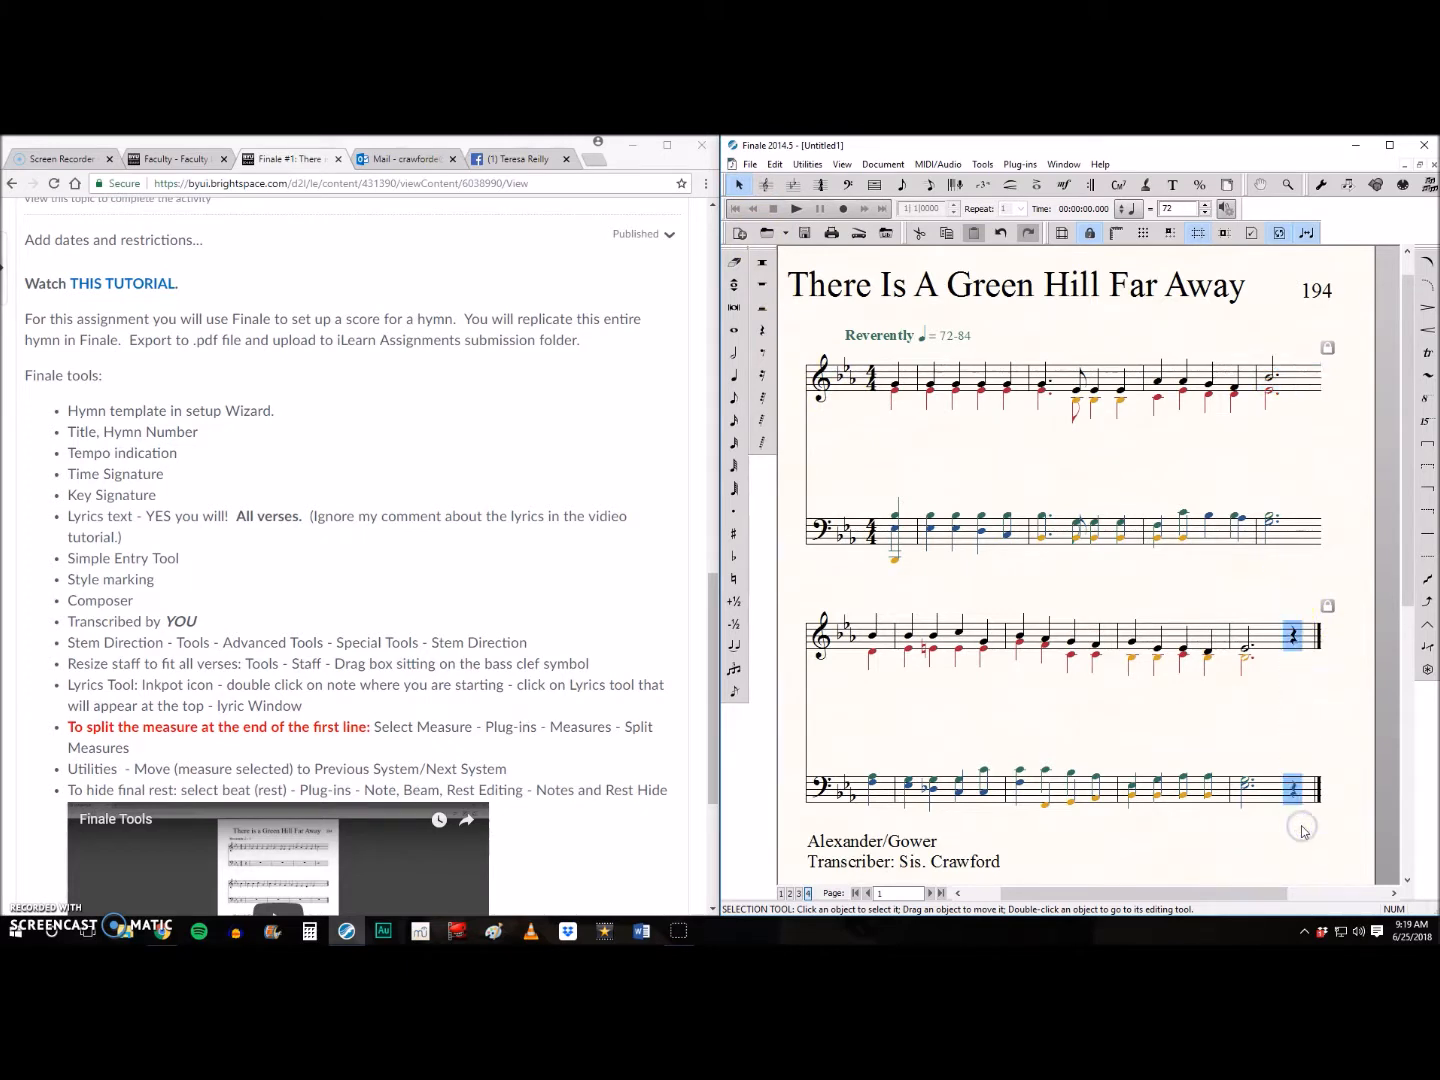
pyautogui.click(1016, 166)
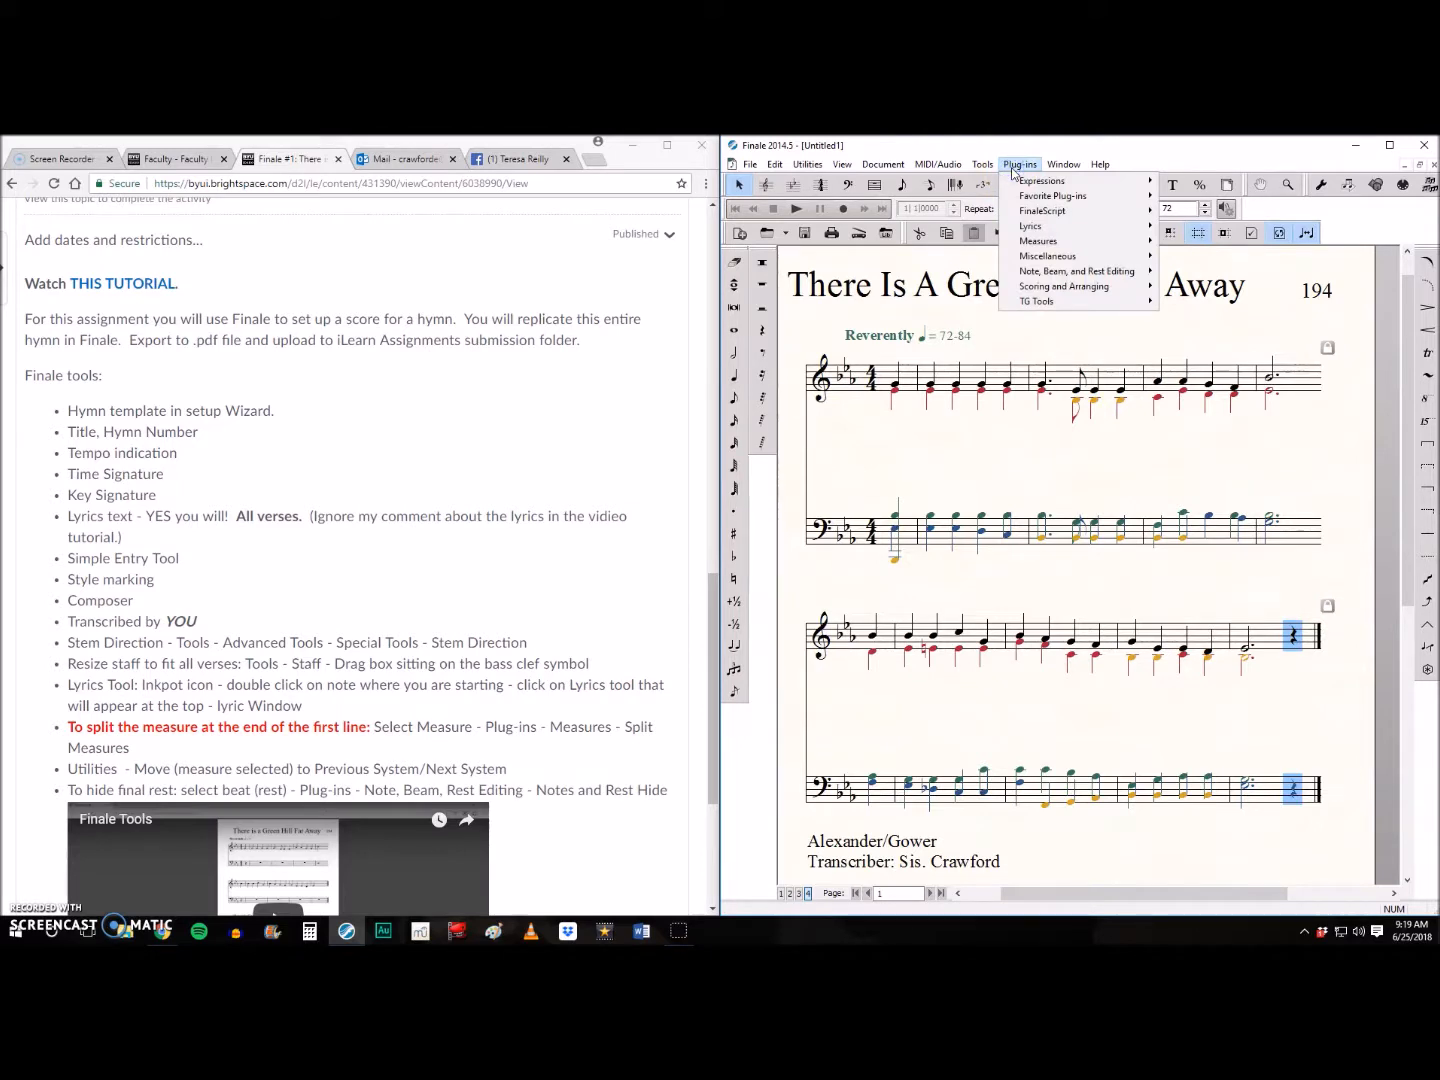
pyautogui.moveTo(1046, 274)
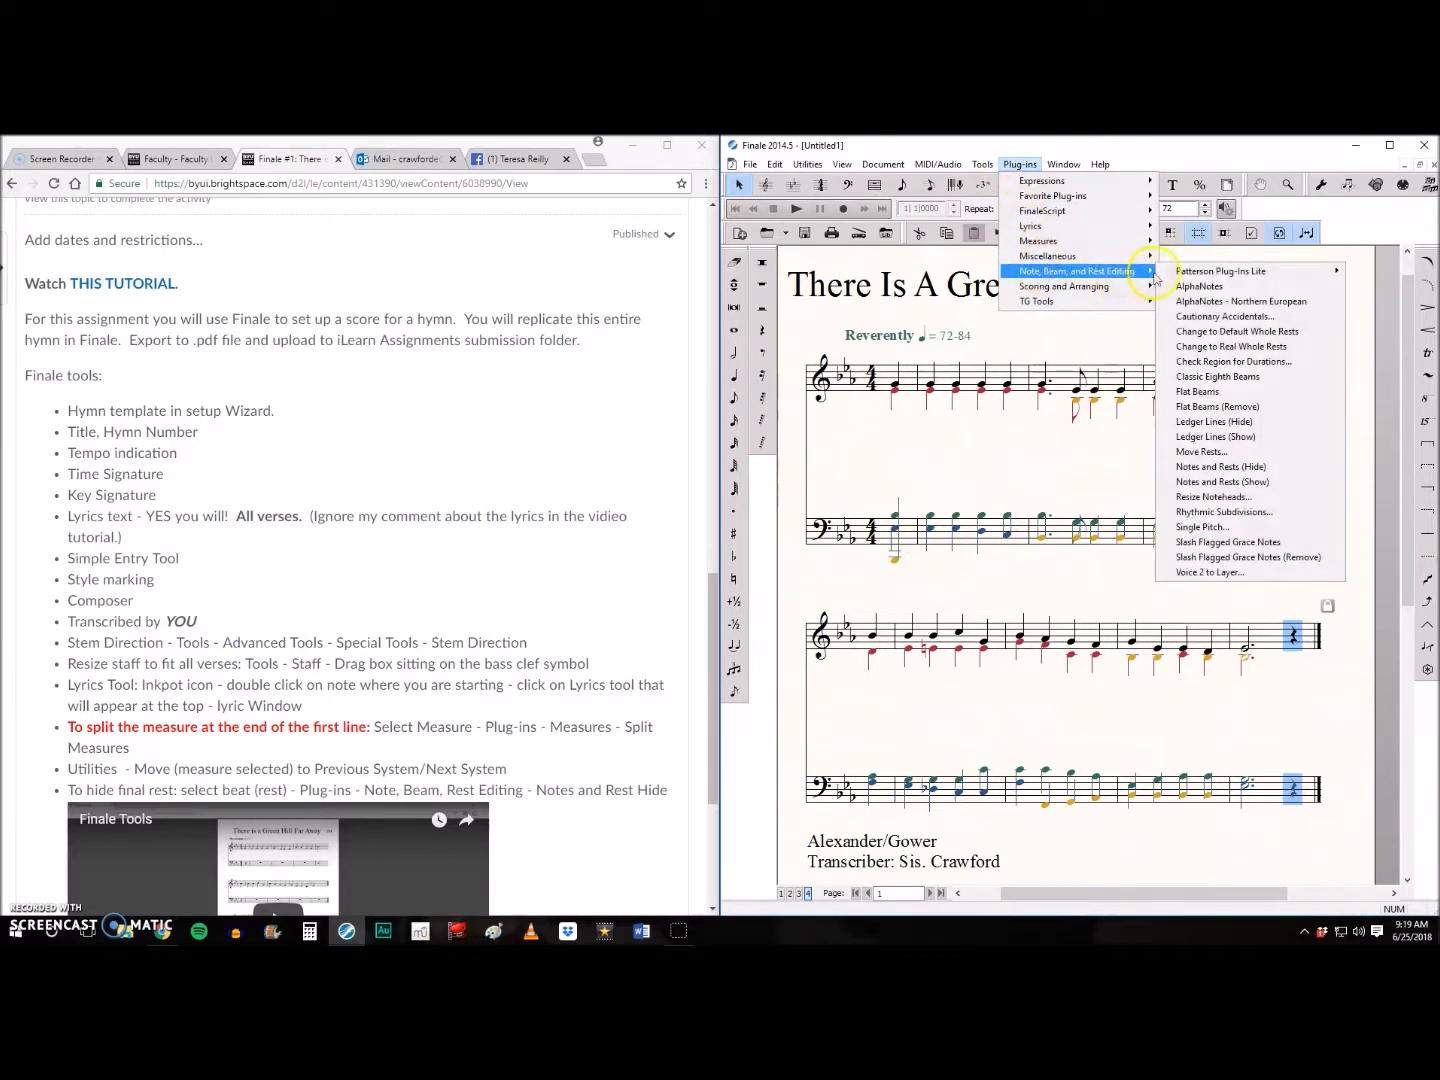
pyautogui.moveTo(1160, 277)
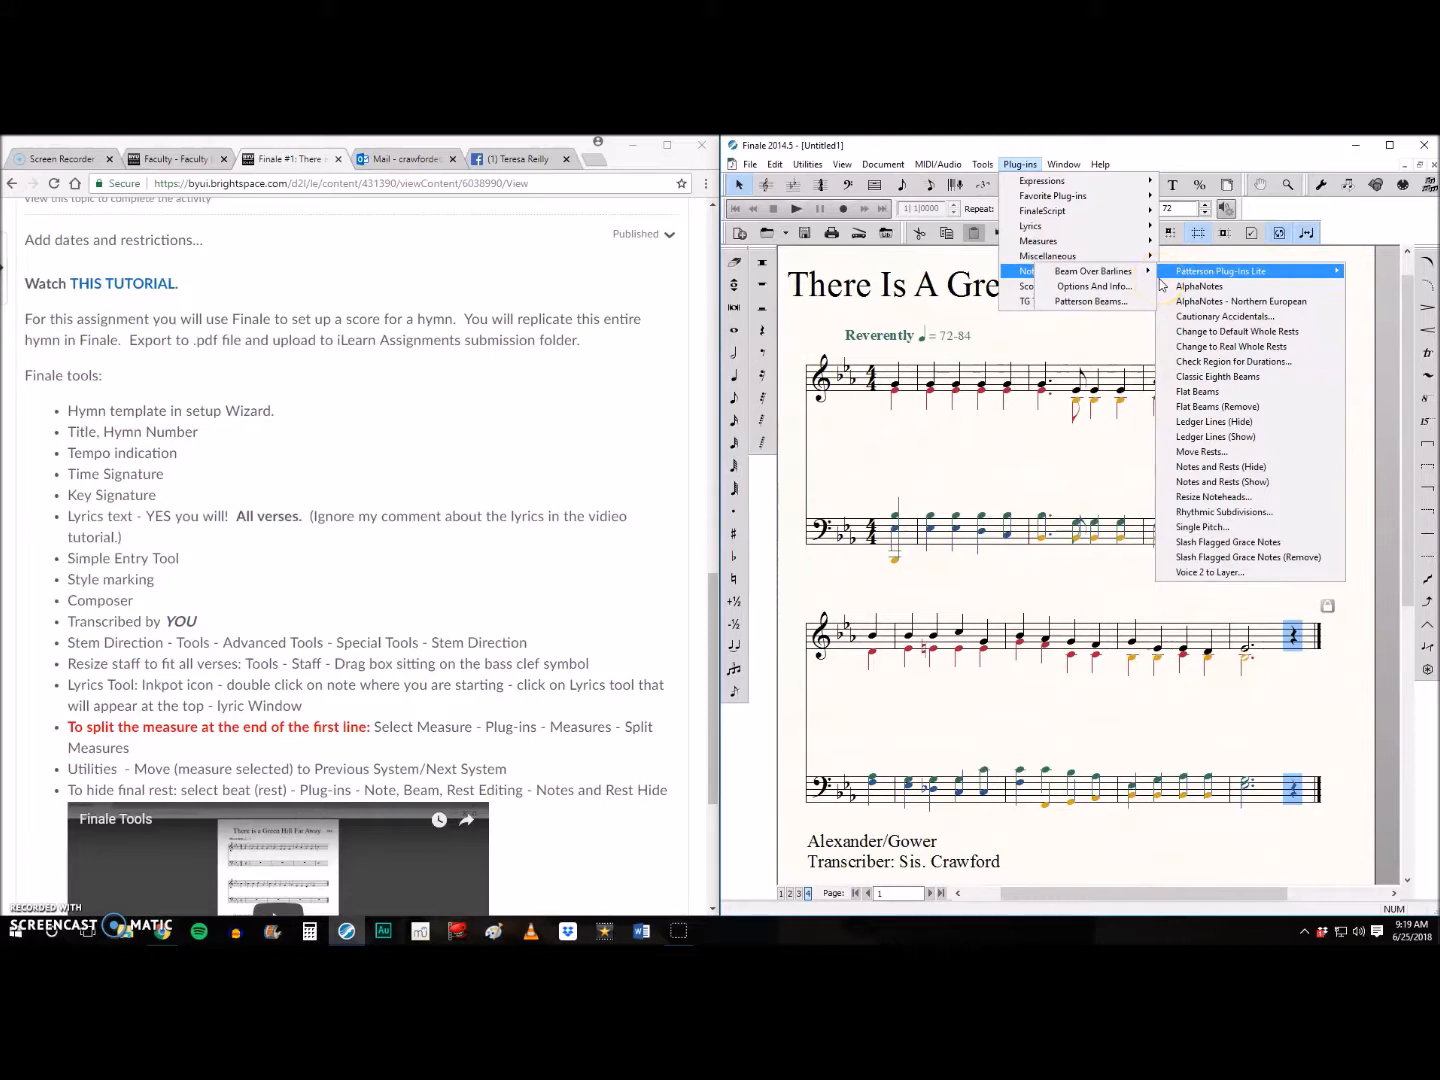
pyautogui.click(1180, 466)
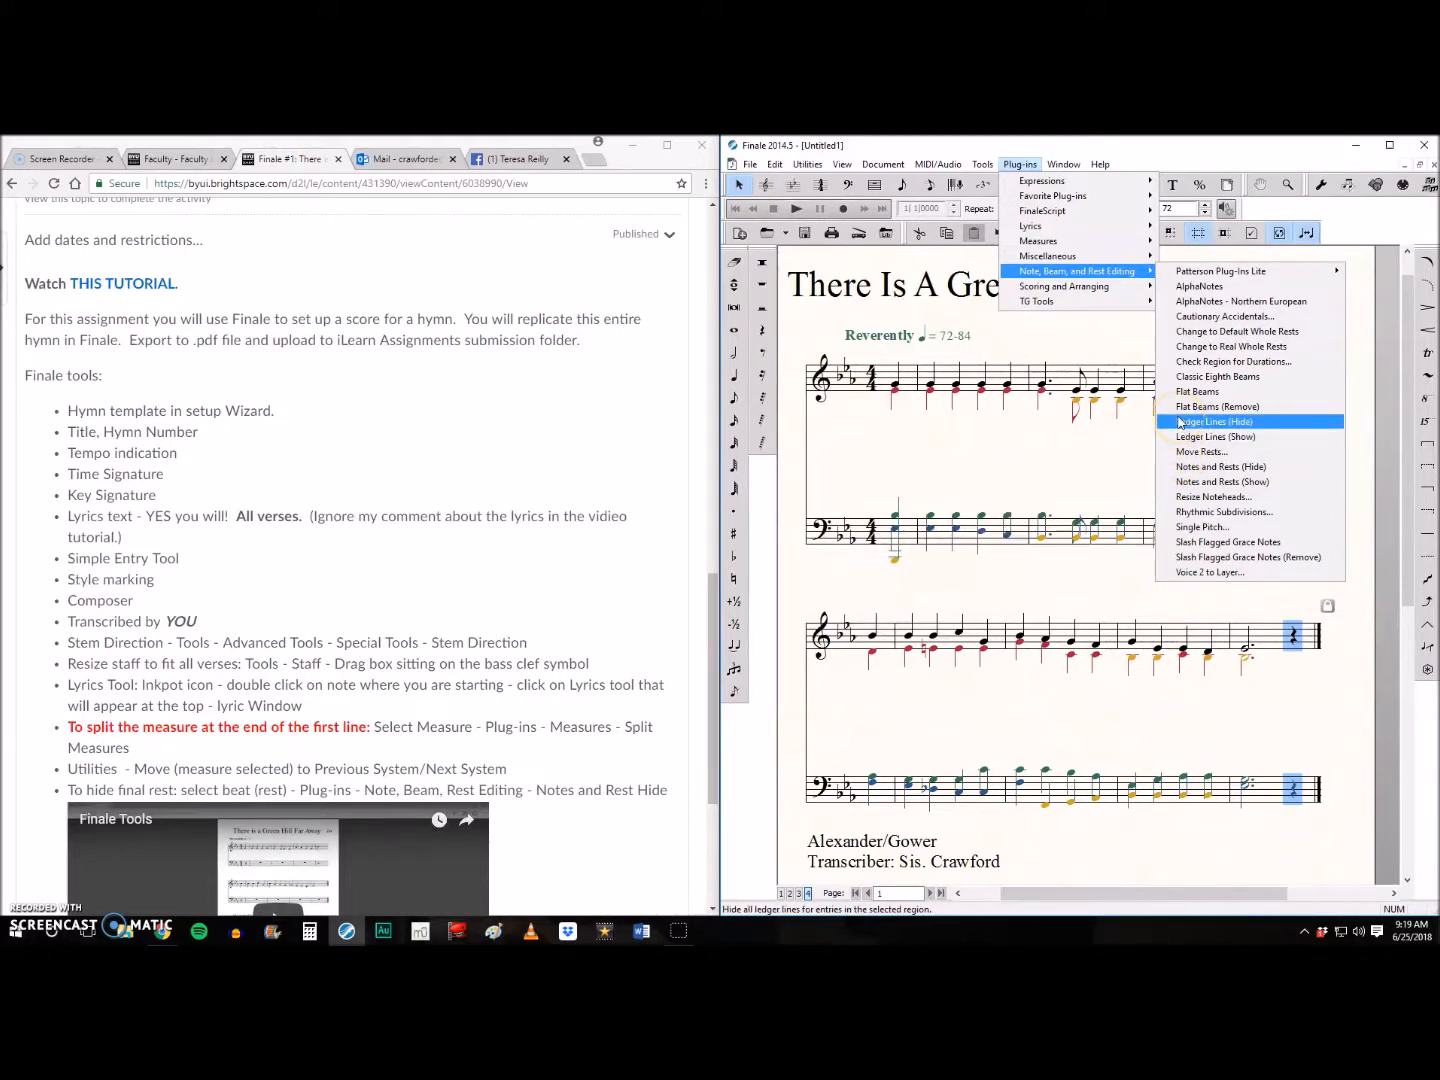
pyautogui.click(1183, 468)
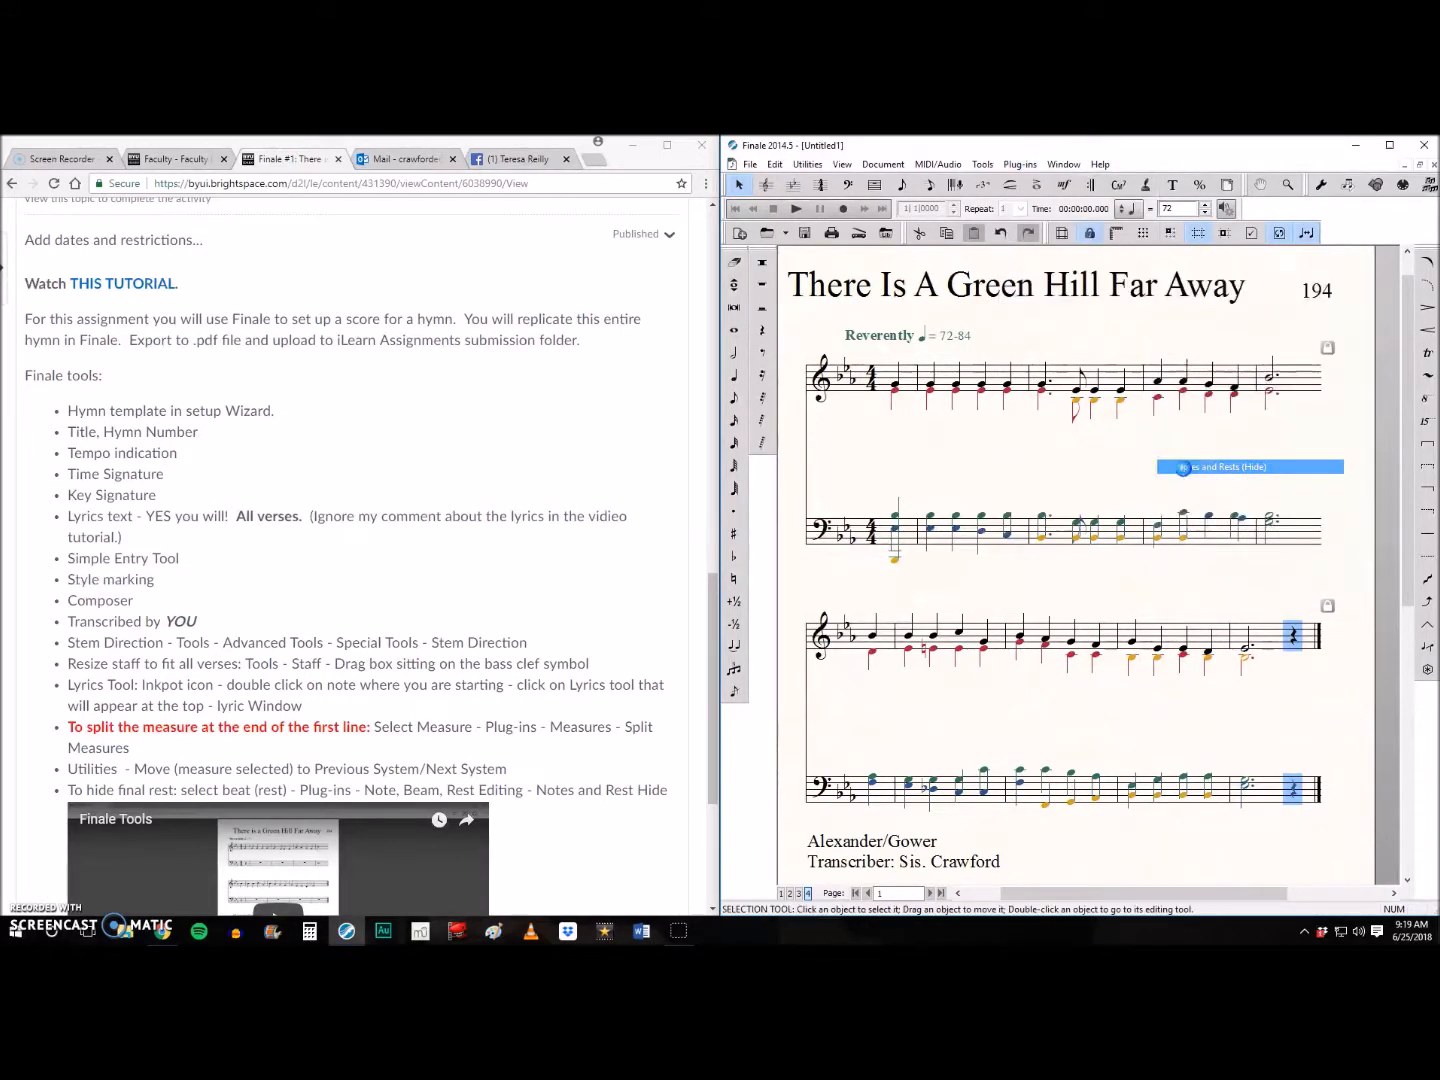
pyautogui.click(1275, 669)
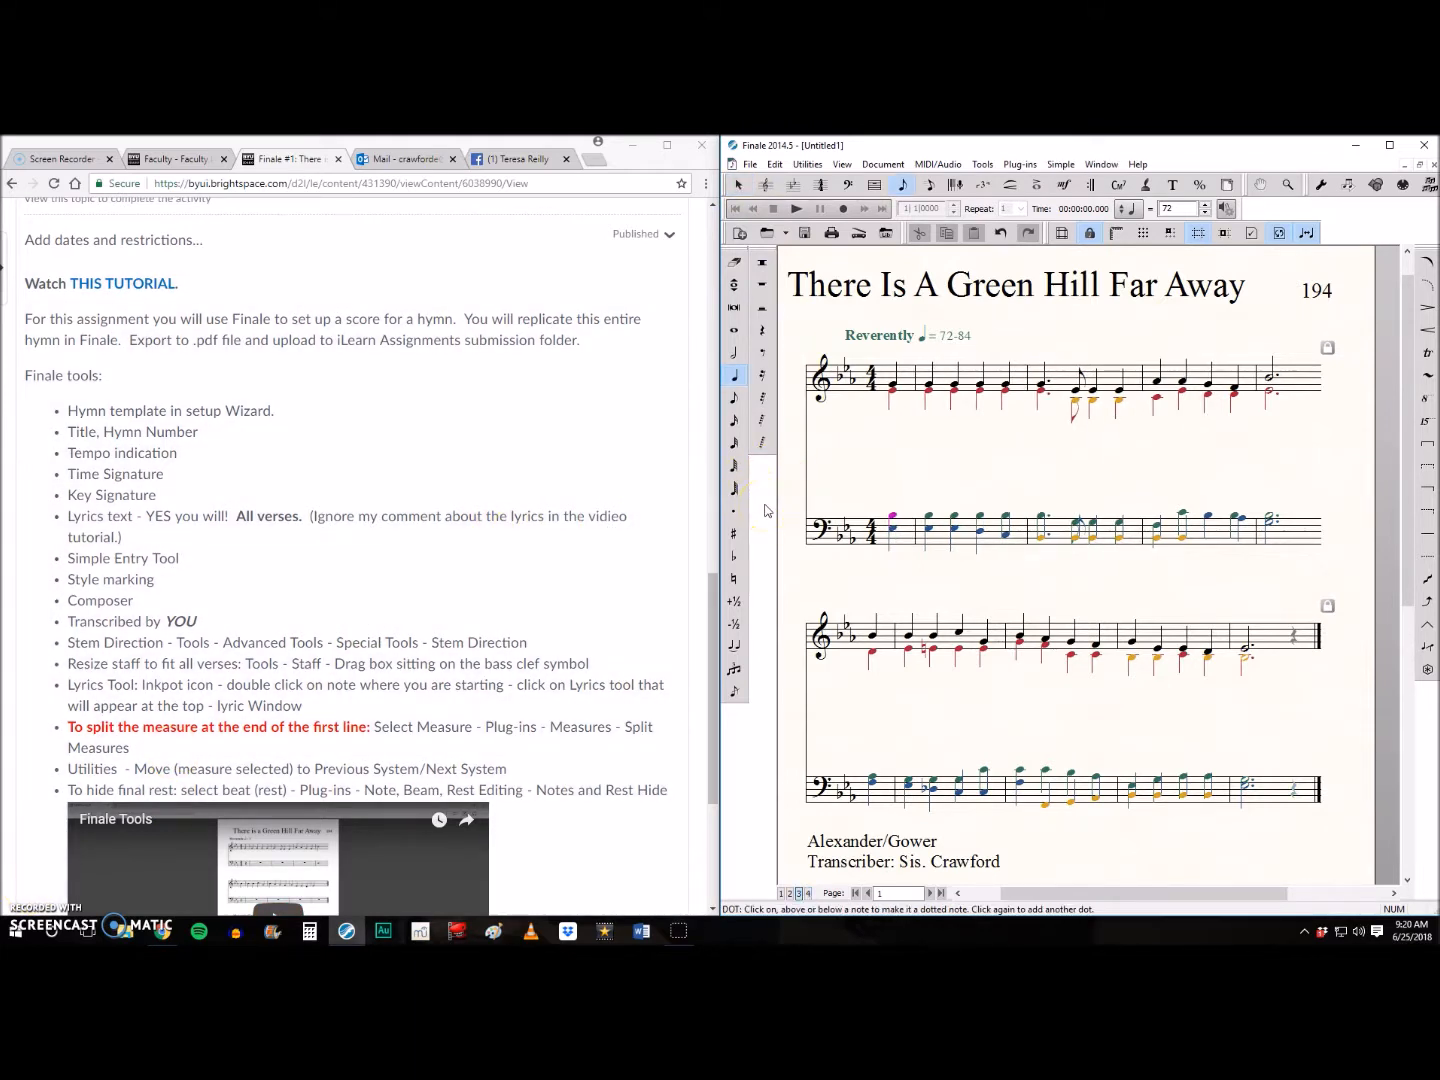
# - Show the special tools and use Stem Direction to freeze the layer 2 alto stems upward from the pickup note onward
pyautogui.click(983, 165)
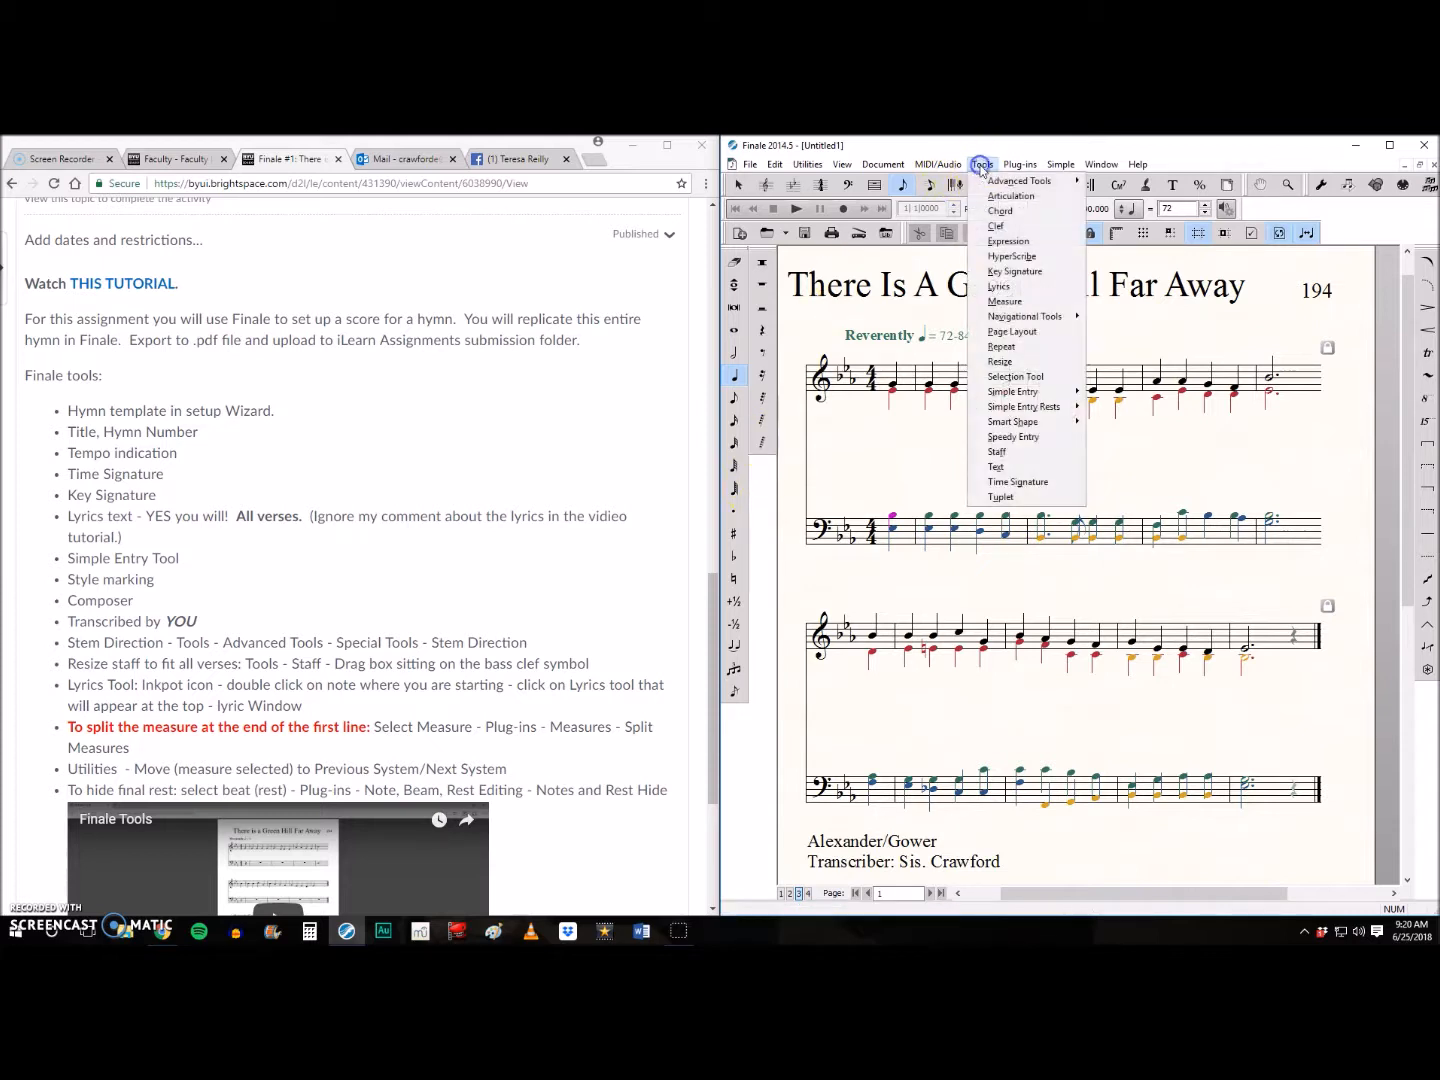
pyautogui.rightClick(760, 528)
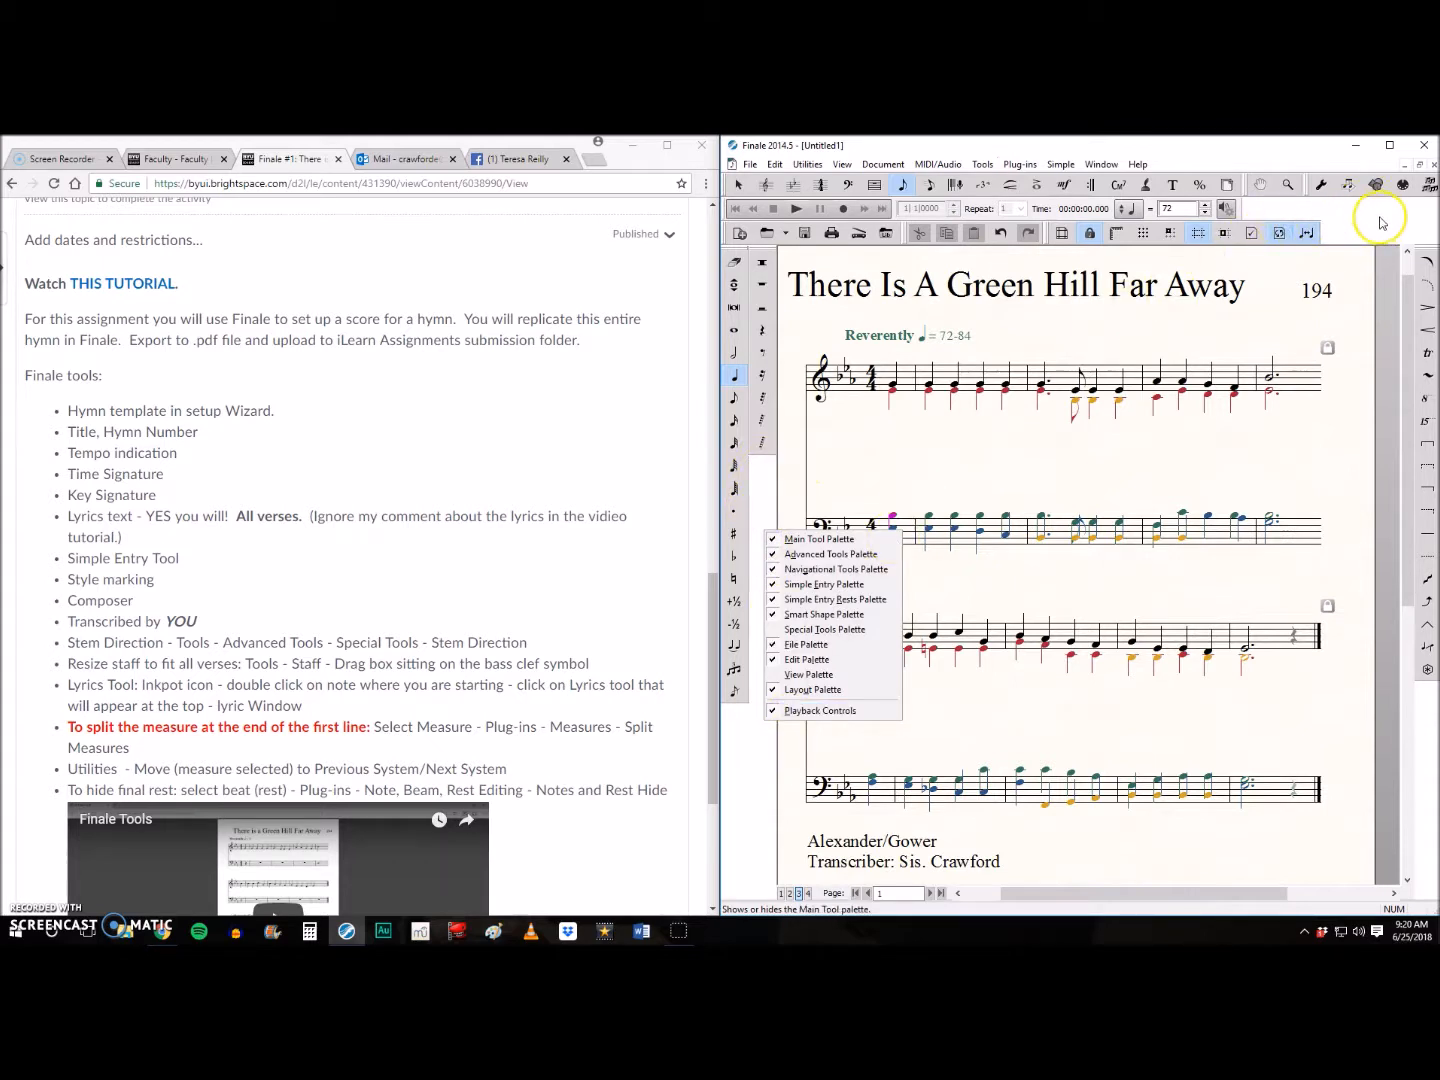
pyautogui.click(776, 628)
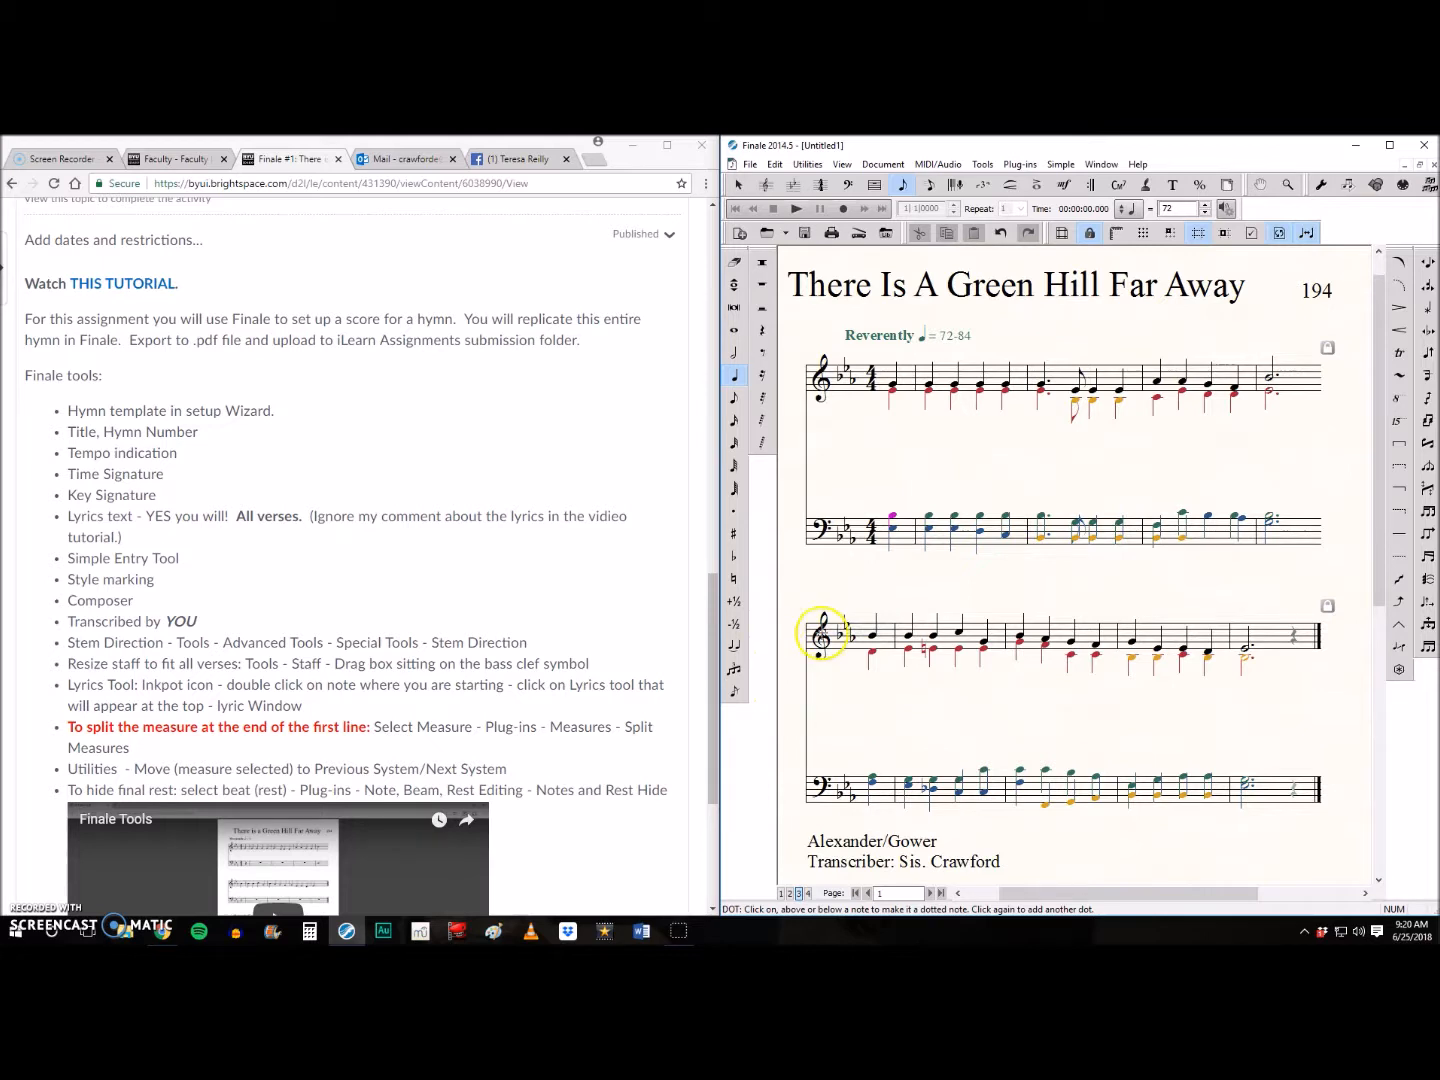
pyautogui.click(1426, 399)
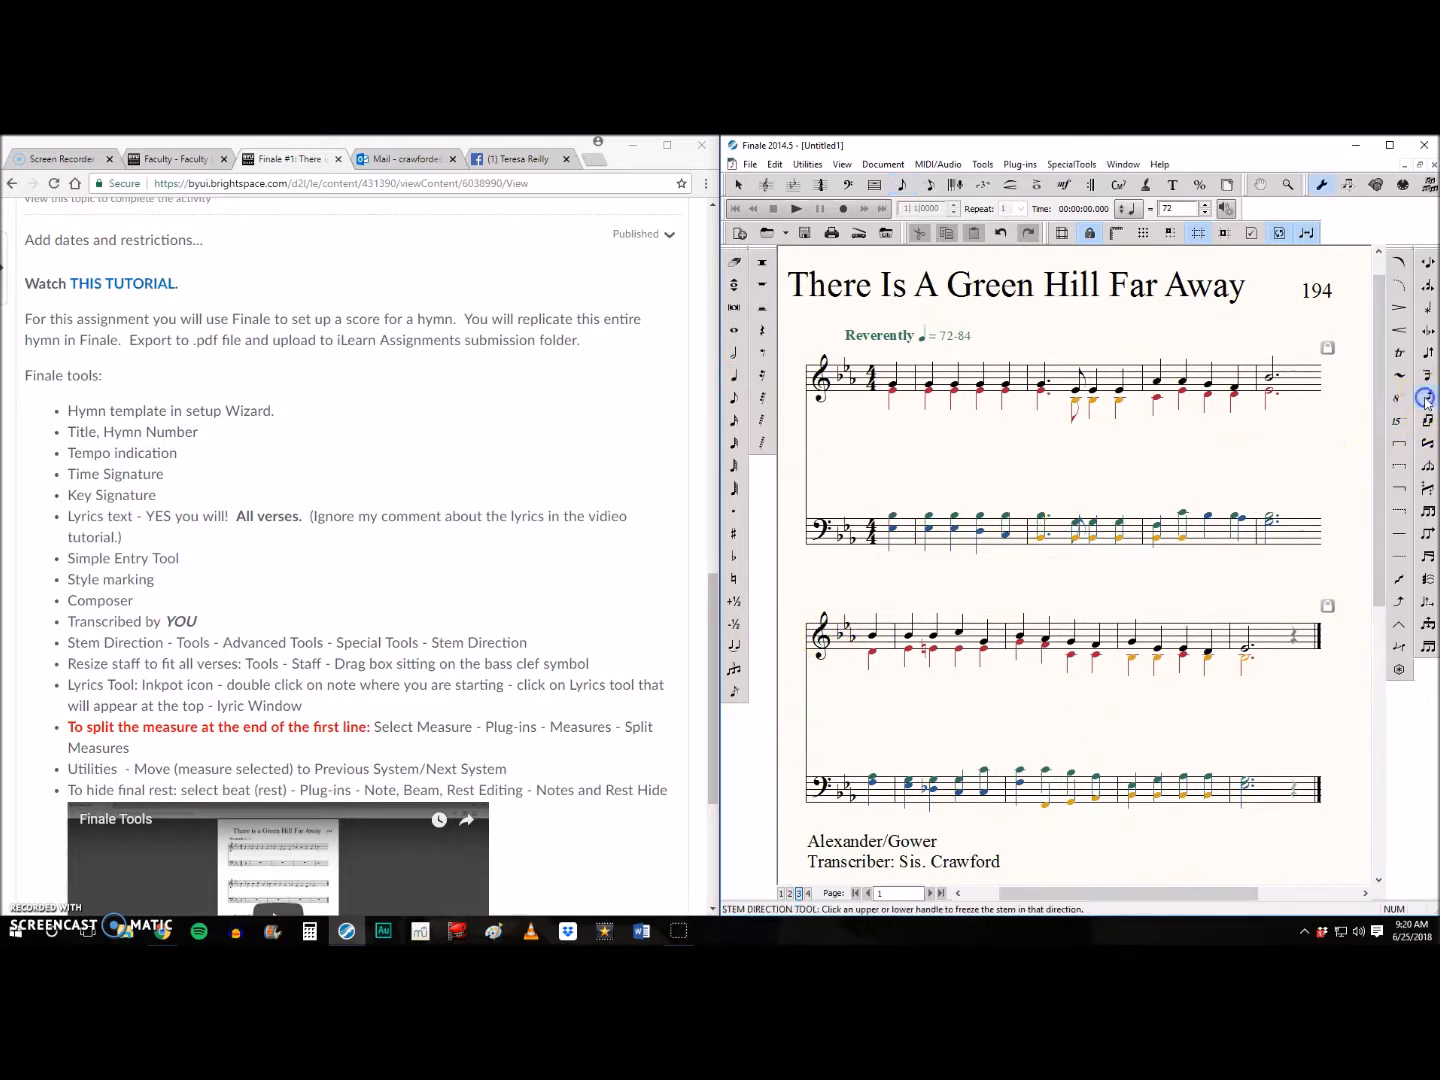
pyautogui.click(889, 370)
pyautogui.click(890, 370)
pyautogui.click(788, 893)
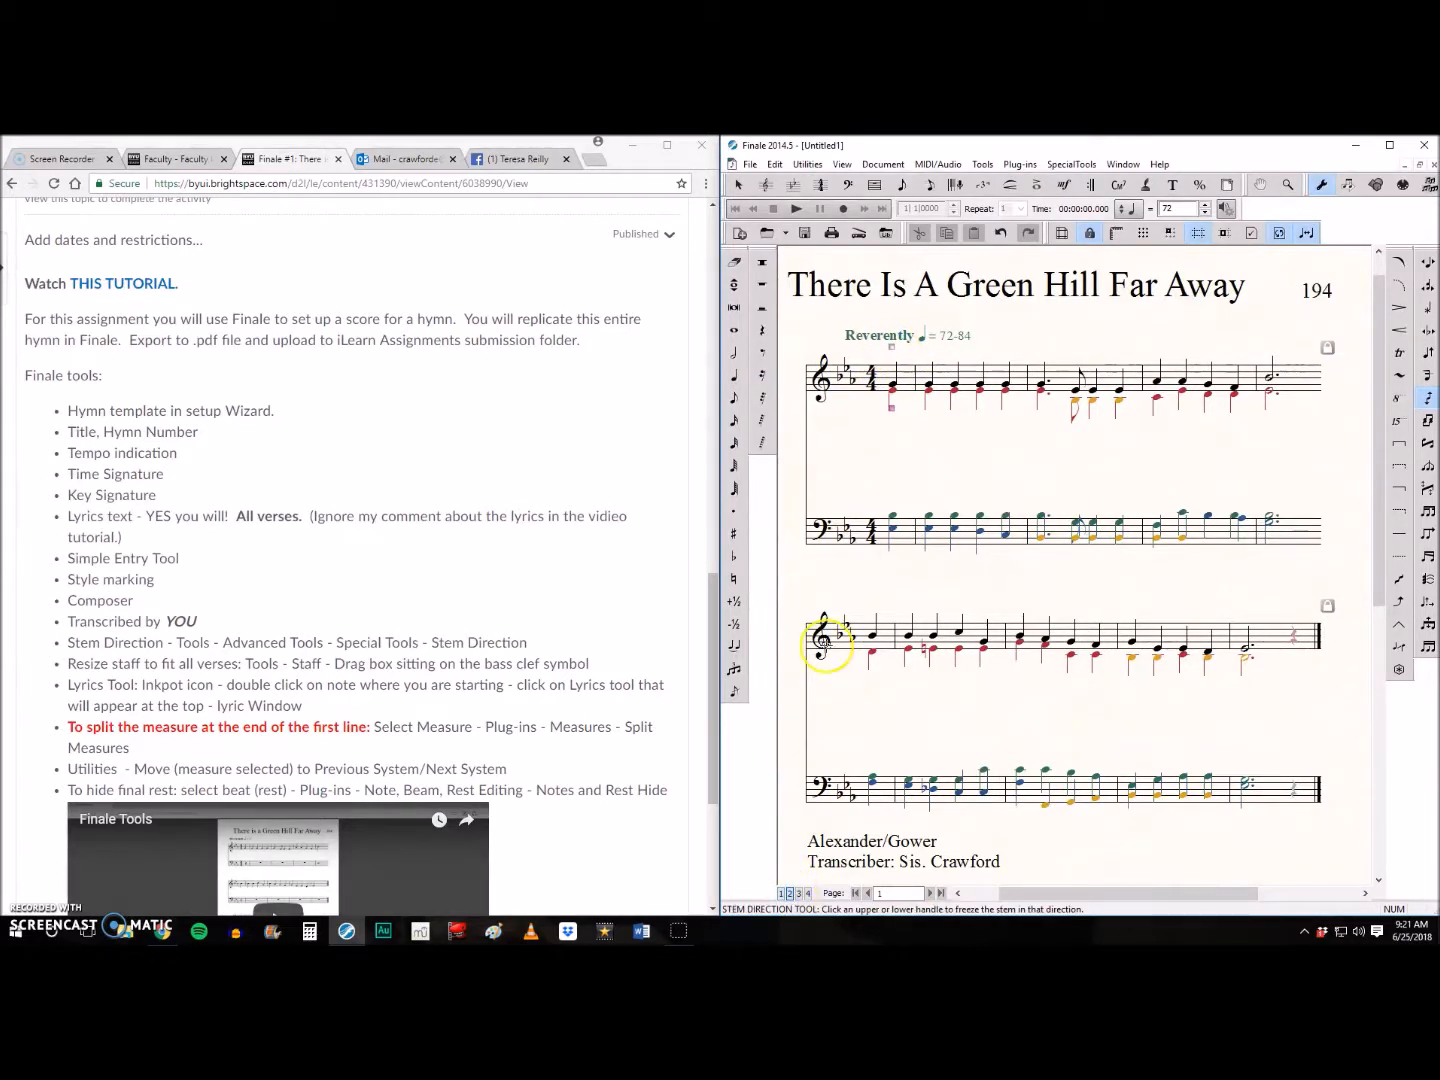
pyautogui.click(893, 348)
pyautogui.click(930, 368)
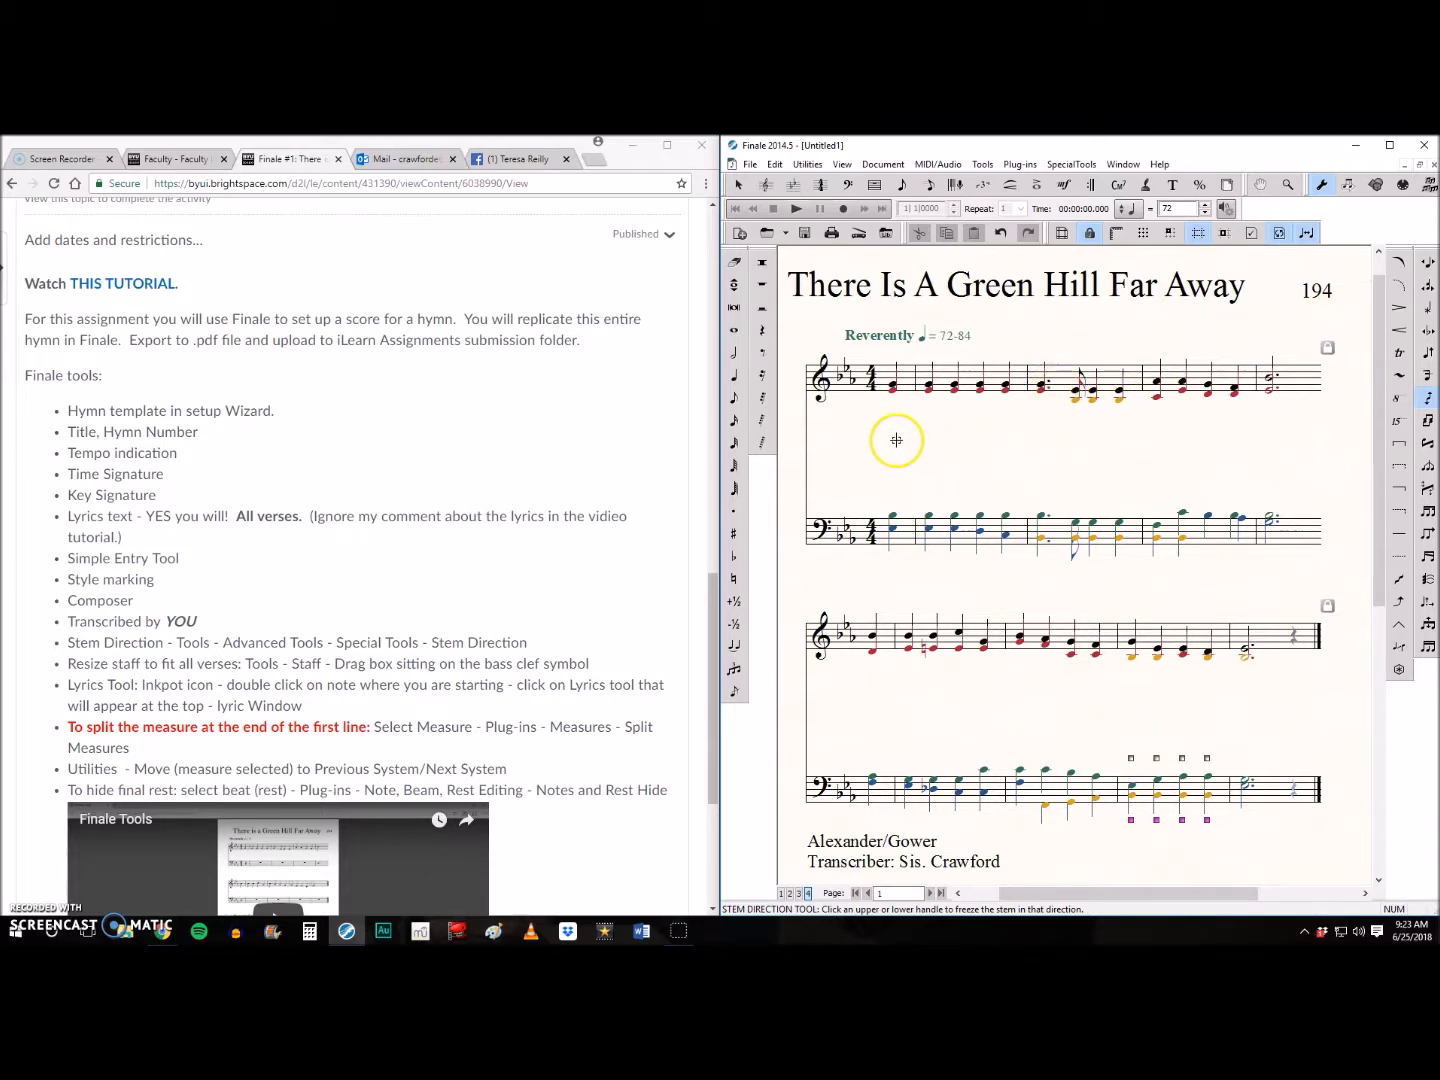
# - Replace the alto notes in the first system's second full measure with a dotted quarter, an eighth and two quarters in layer 1
pyautogui.click(733, 264)
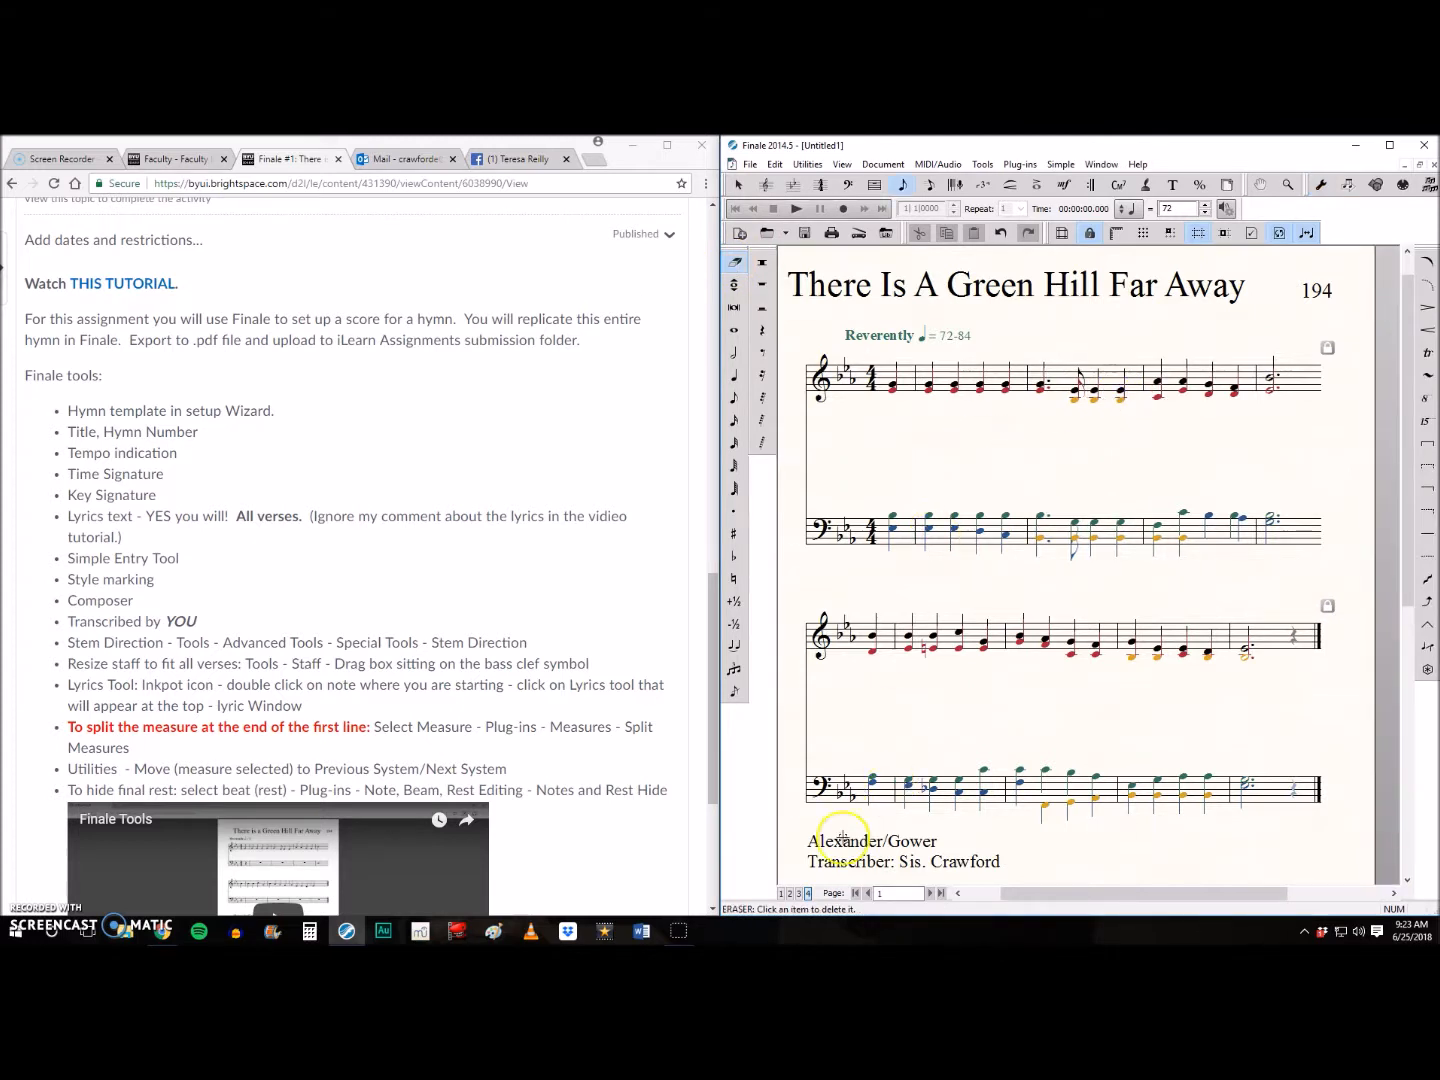
pyautogui.click(1116, 399)
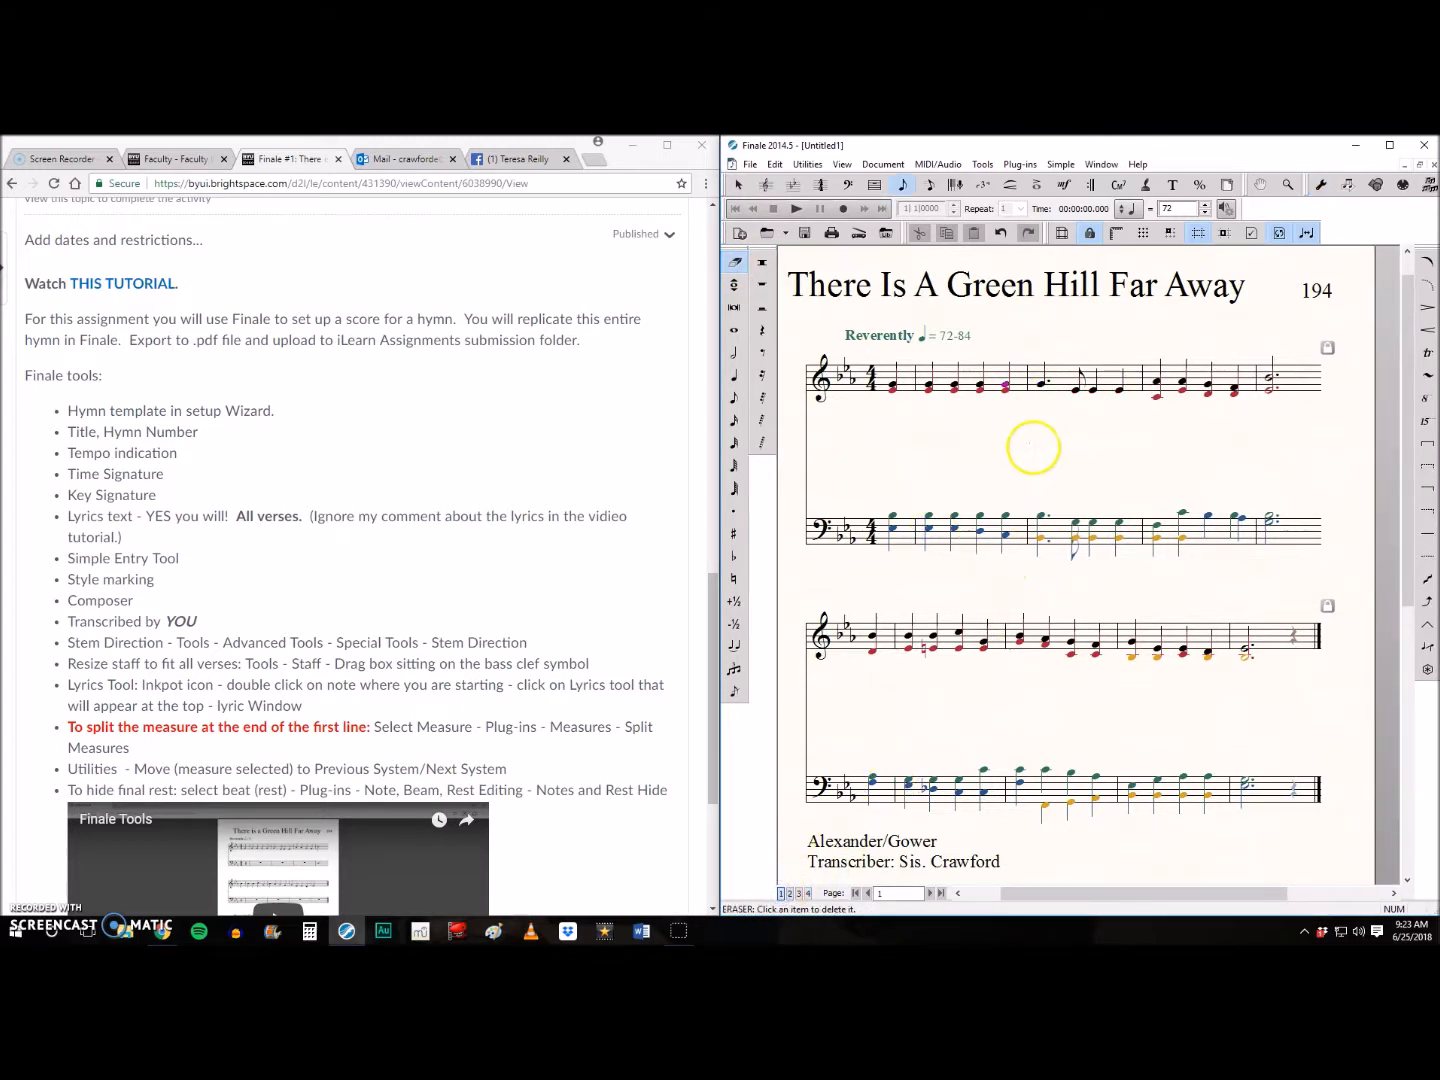
pyautogui.click(731, 375)
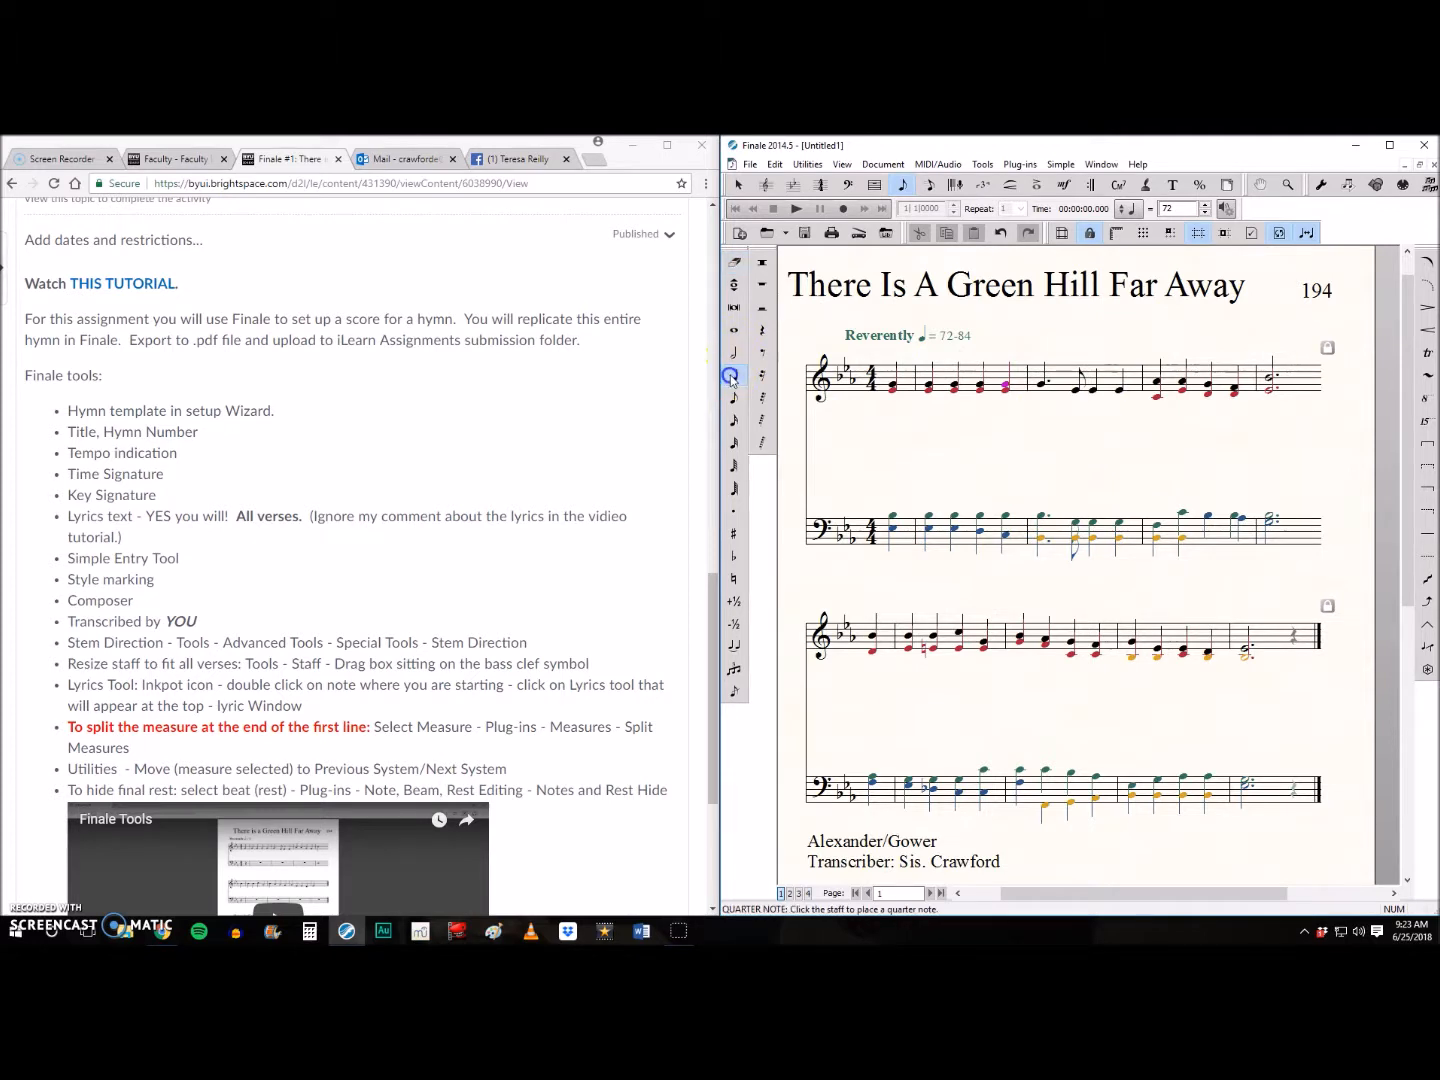
pyautogui.click(734, 511)
pyautogui.click(1043, 391)
pyautogui.click(734, 399)
pyautogui.click(1075, 401)
pyautogui.click(1094, 391)
pyautogui.click(735, 375)
pyautogui.click(1093, 400)
pyautogui.click(1119, 400)
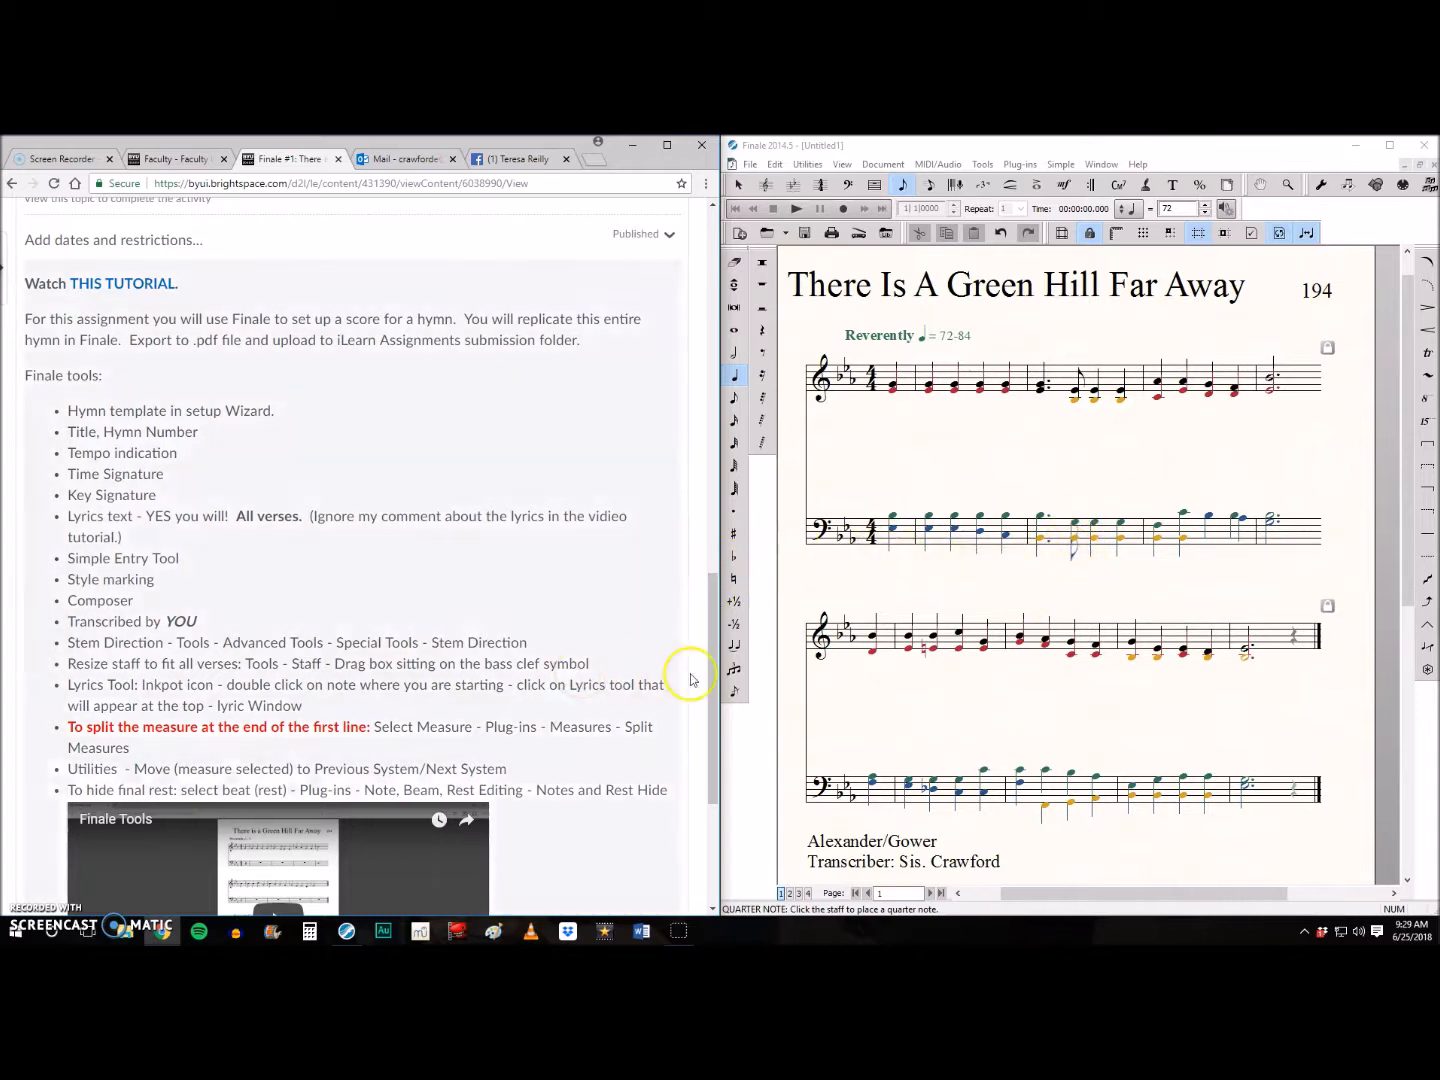
# - Replace the tenor notes in the first system's second full measure with a dotted quarter, an eighth and two quarters in layer 4
pyautogui.click(734, 261)
pyautogui.click(1078, 526)
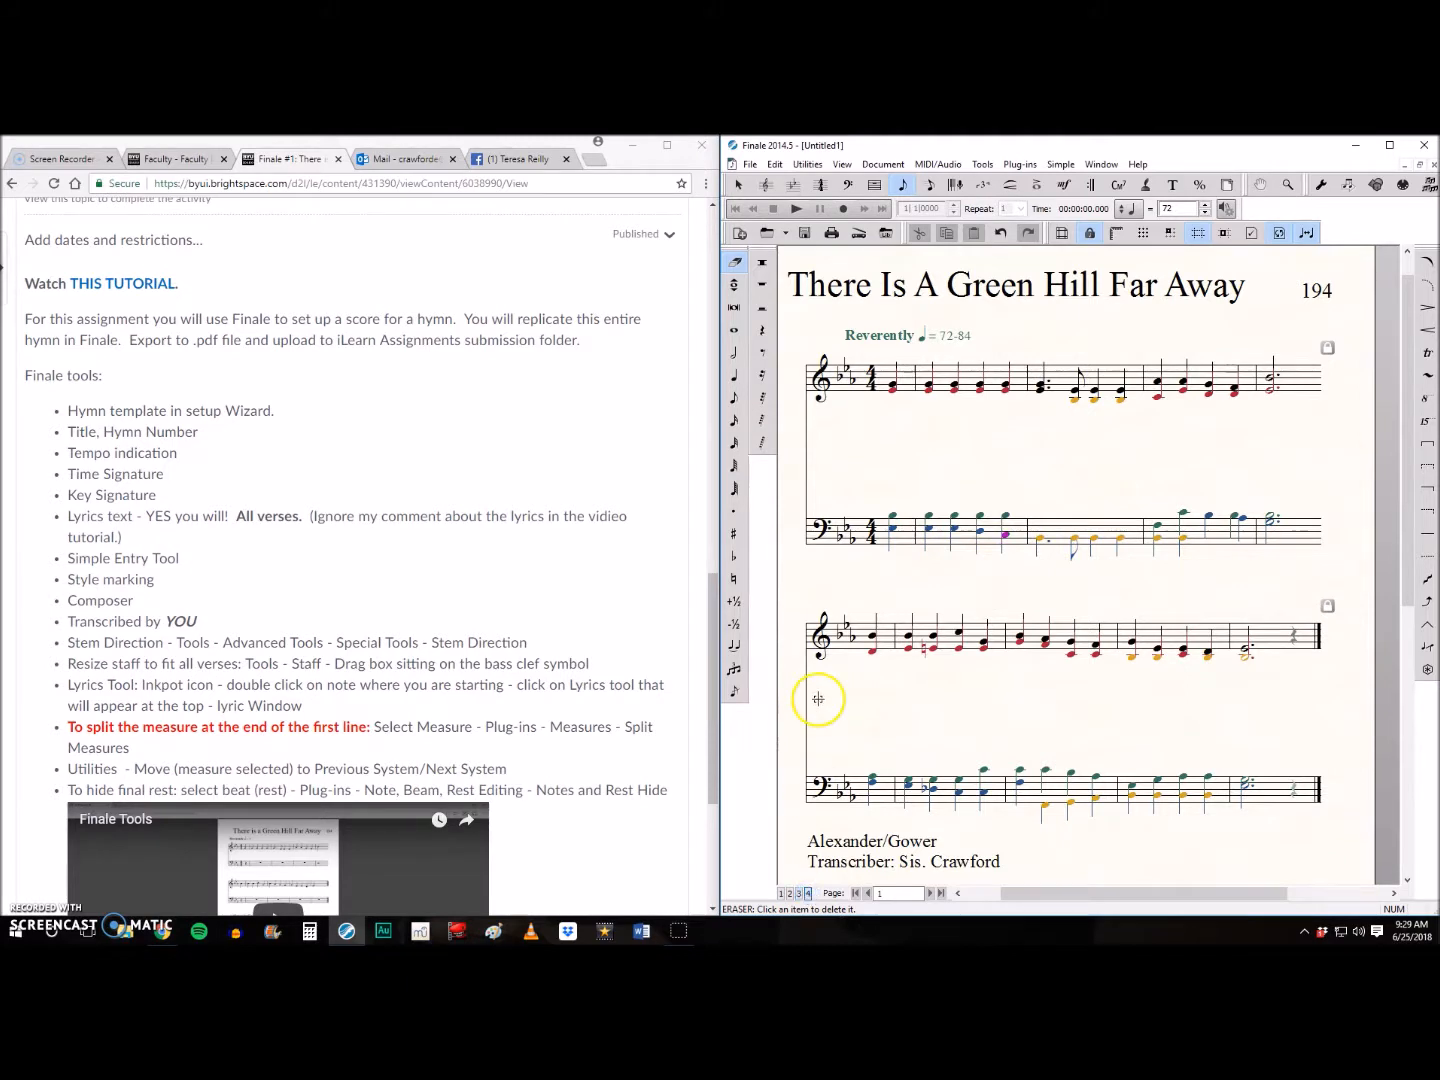
pyautogui.click(737, 378)
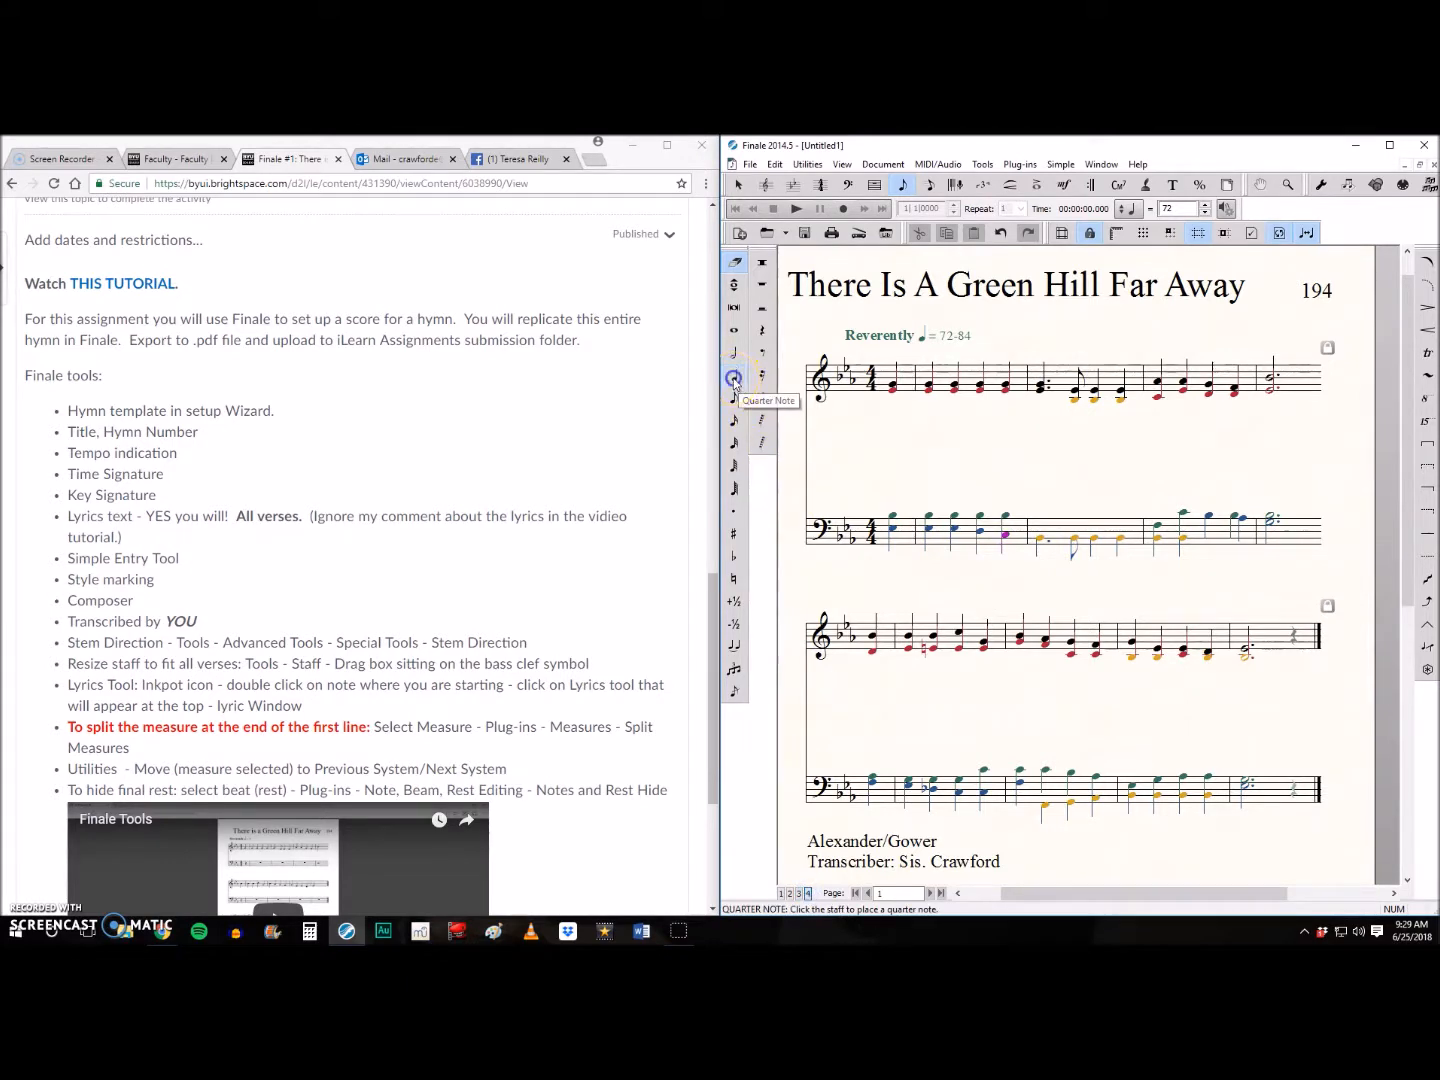
pyautogui.click(733, 511)
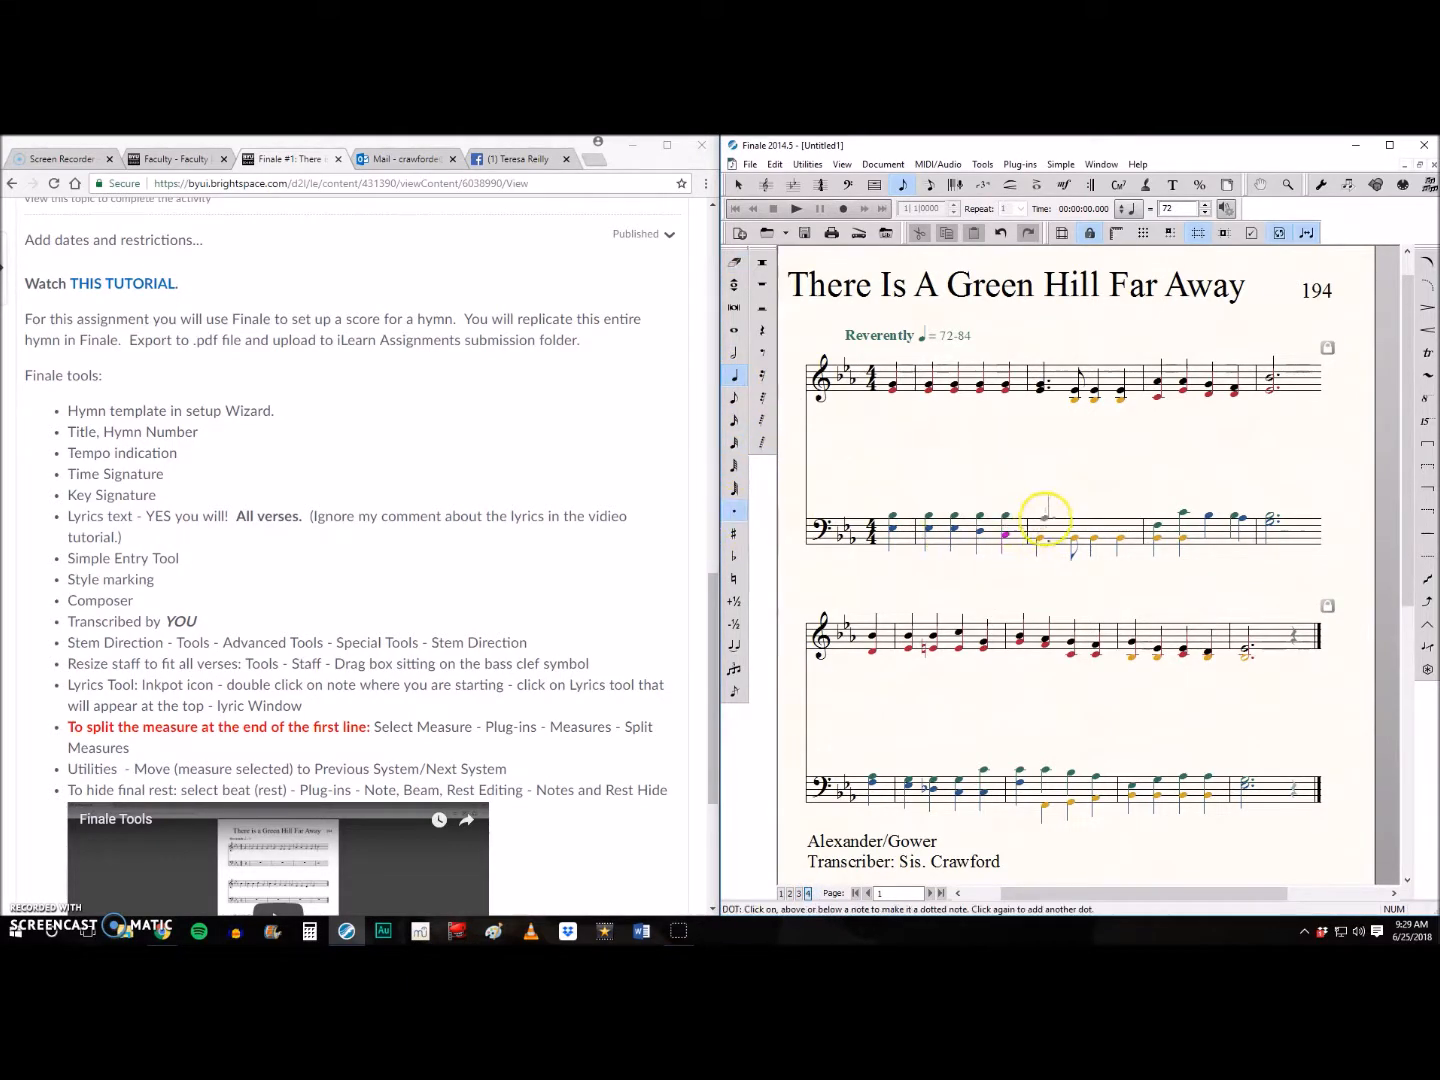
pyautogui.click(1047, 516)
pyautogui.click(734, 399)
pyautogui.click(733, 511)
pyautogui.click(1076, 516)
pyautogui.click(735, 376)
pyautogui.click(1095, 516)
pyautogui.click(1121, 521)
# - Adjust the second note's stem length in the bass staff's third full measure and select the second system's second full measure for stem editing
pyautogui.rightClick(760, 518)
pyautogui.click(800, 616)
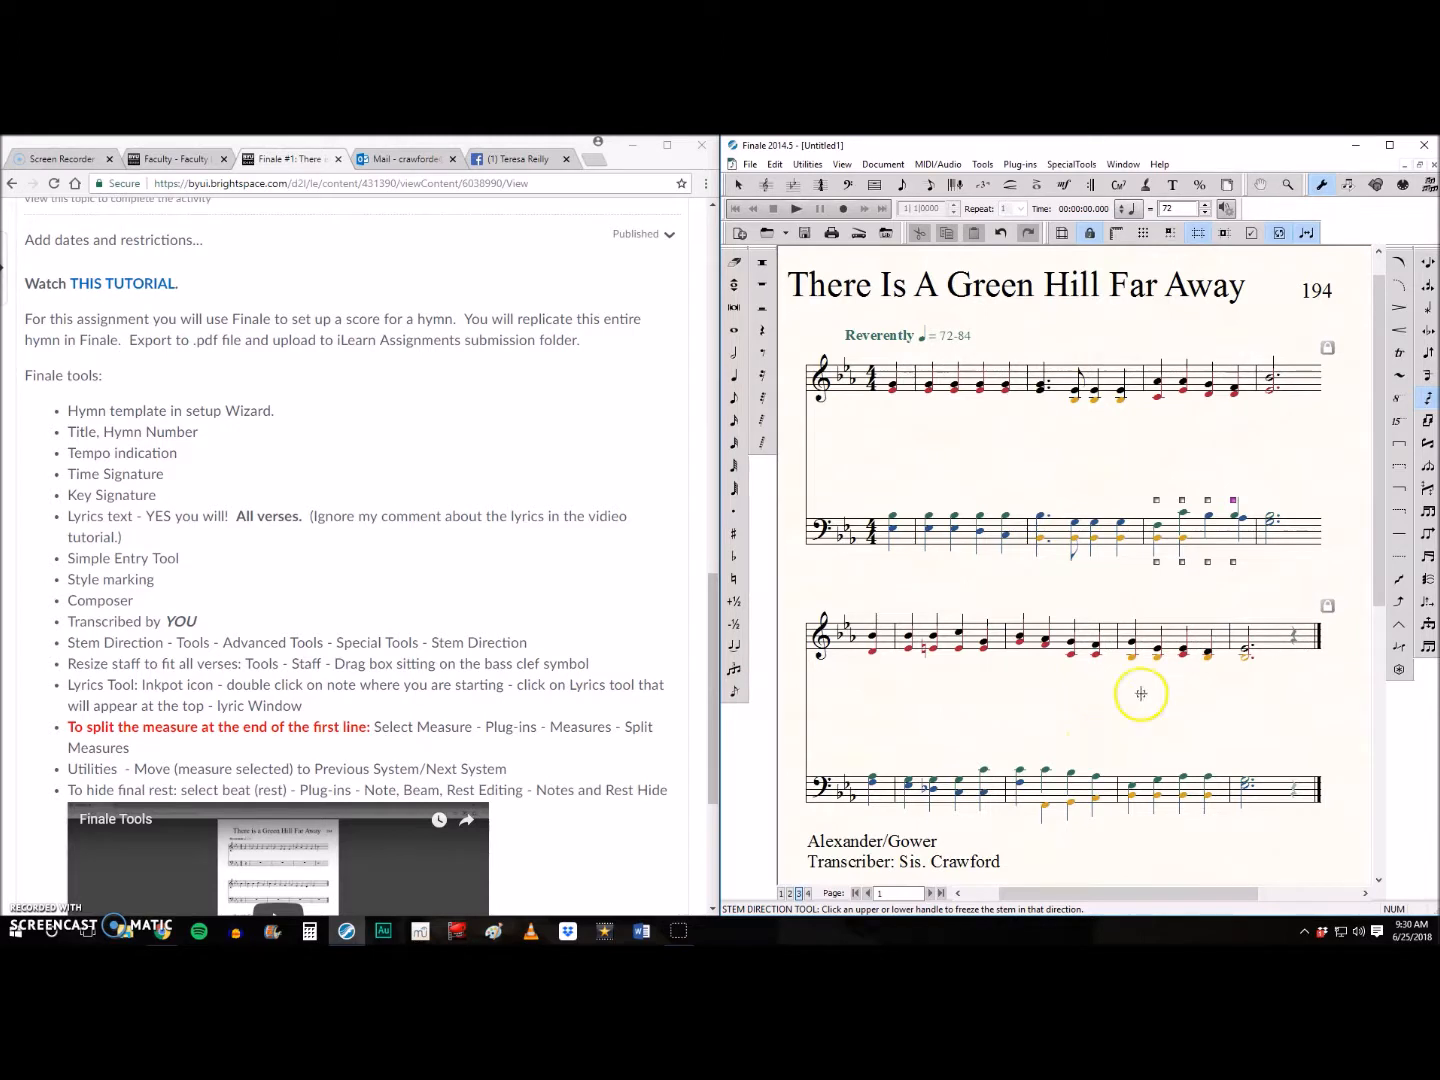
pyautogui.click(1429, 359)
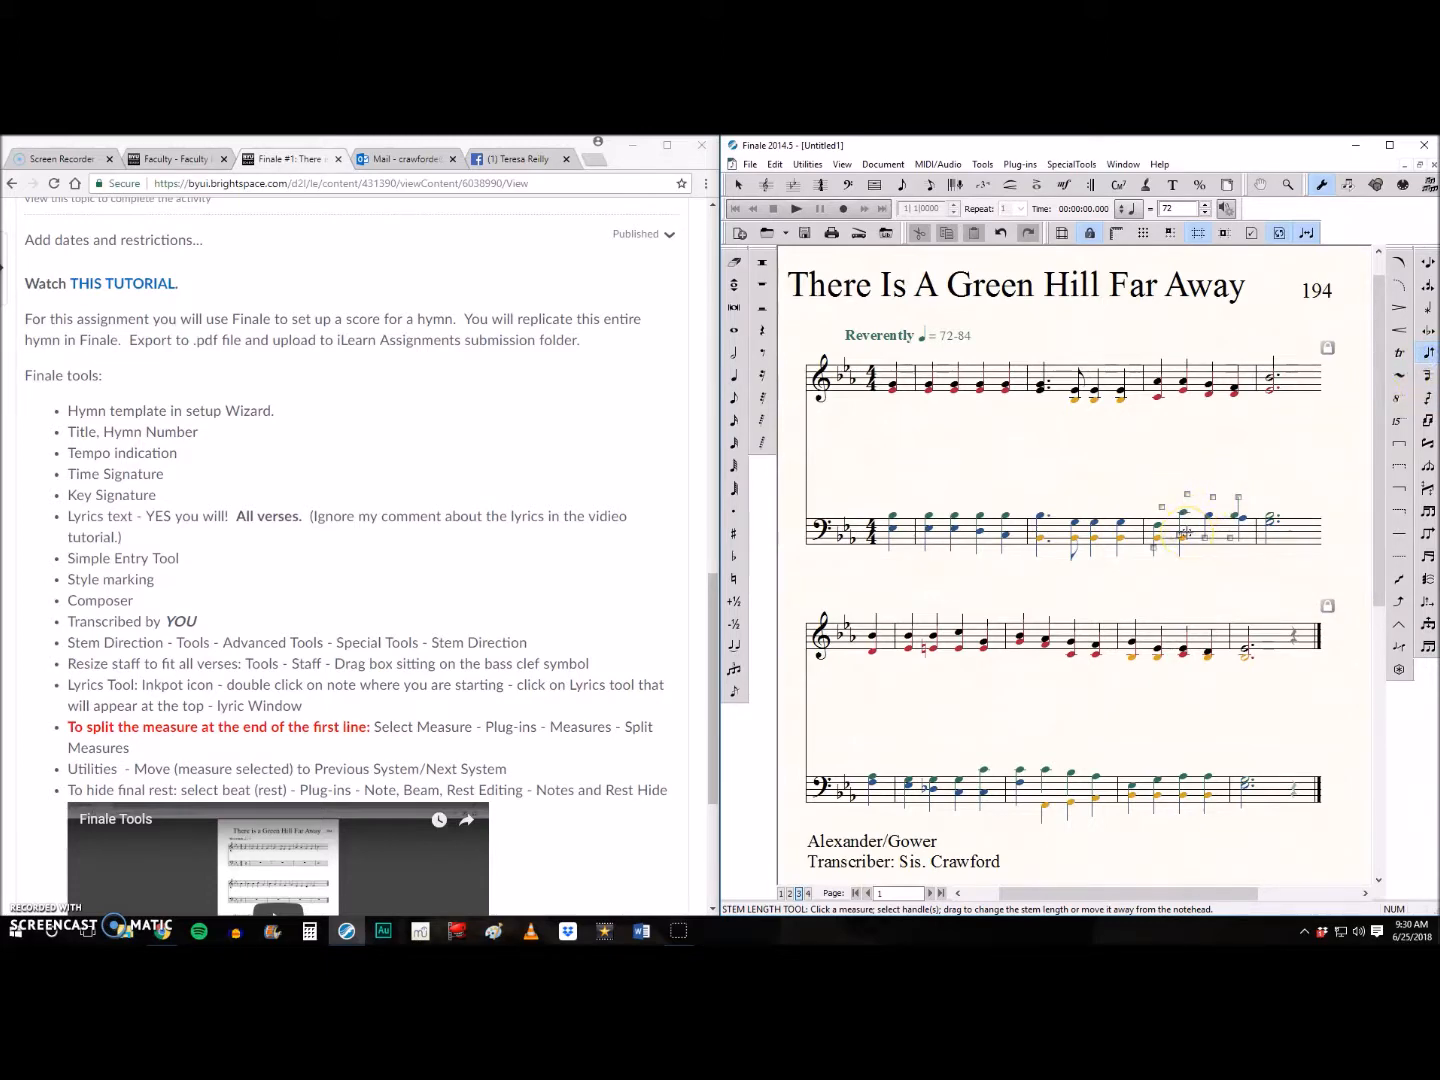
pyautogui.hotkey('ctrl', '=')
pyautogui.moveTo(1157, 893); pyautogui.dragTo(1232, 895)
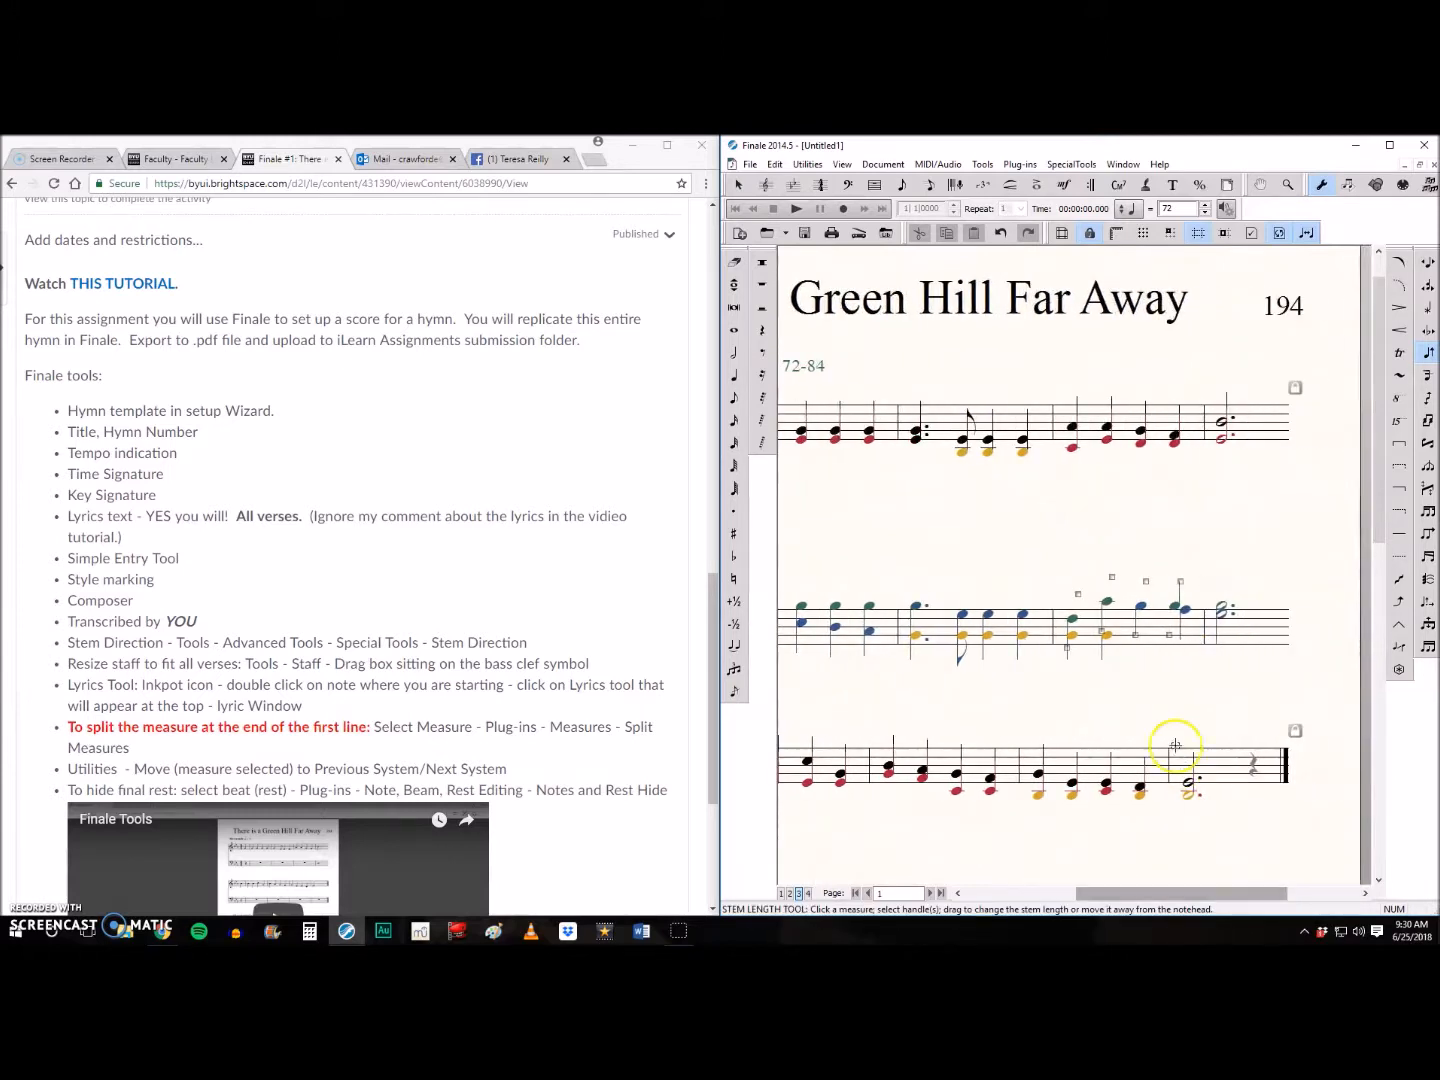
pyautogui.moveTo(1101, 630); pyautogui.dragTo(1100, 644)
pyautogui.scroll(-2, 1087, 720)
pyautogui.click(1130, 842)
pyautogui.scroll(1, 1219, 717)
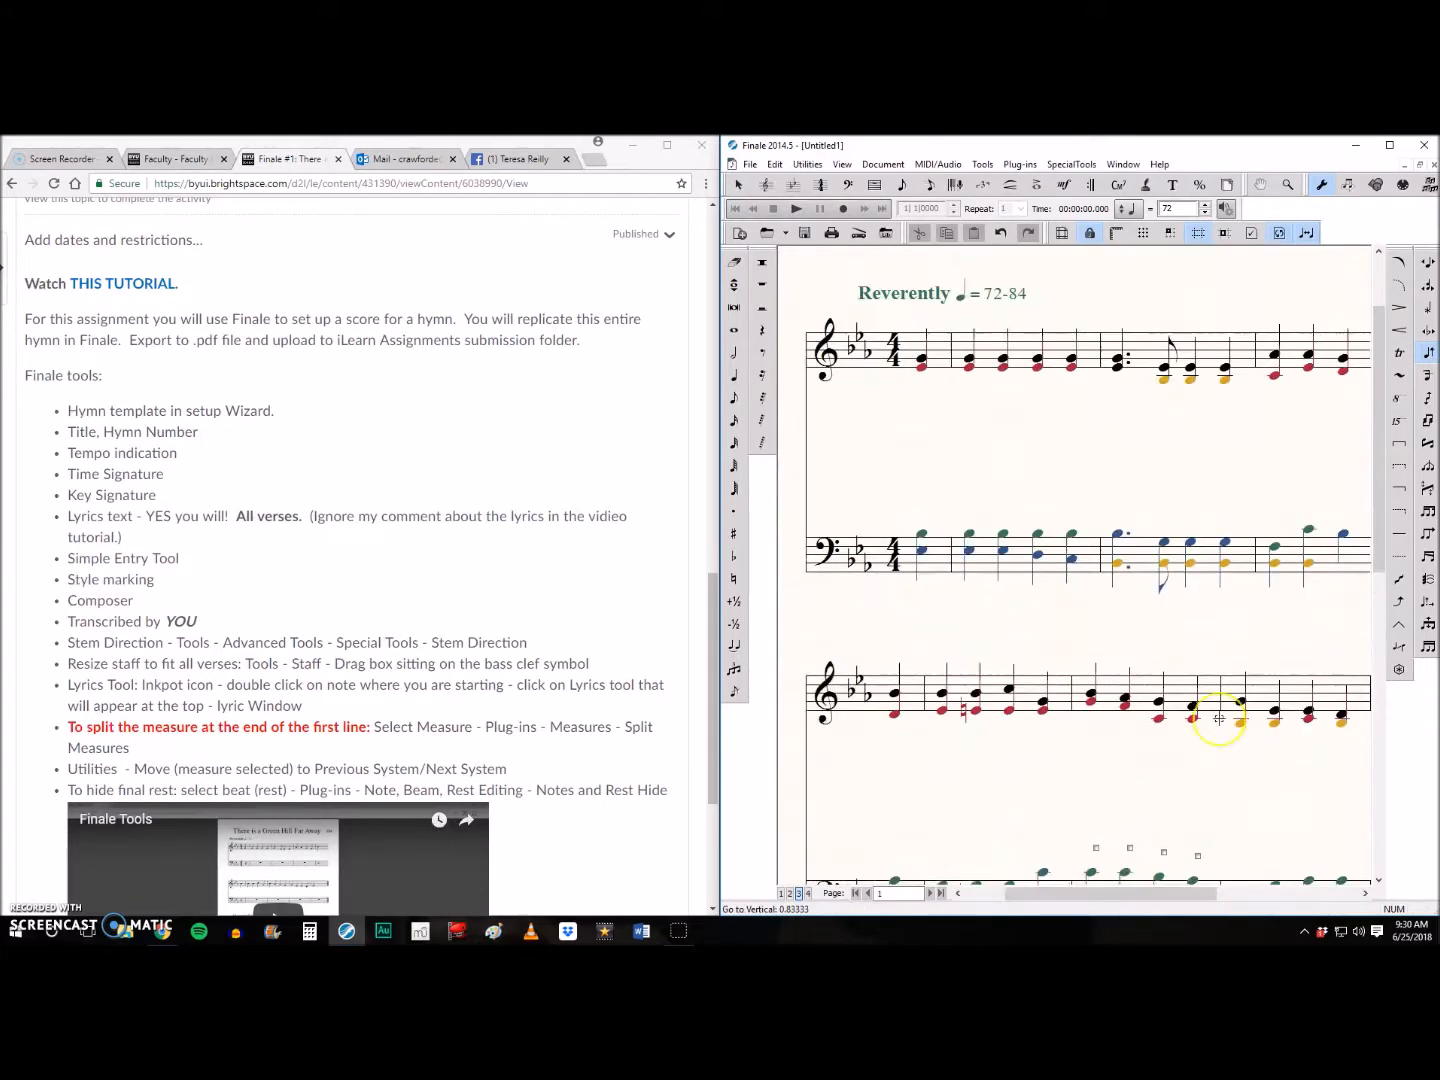
pyautogui.hotkey('ctrl', '-')
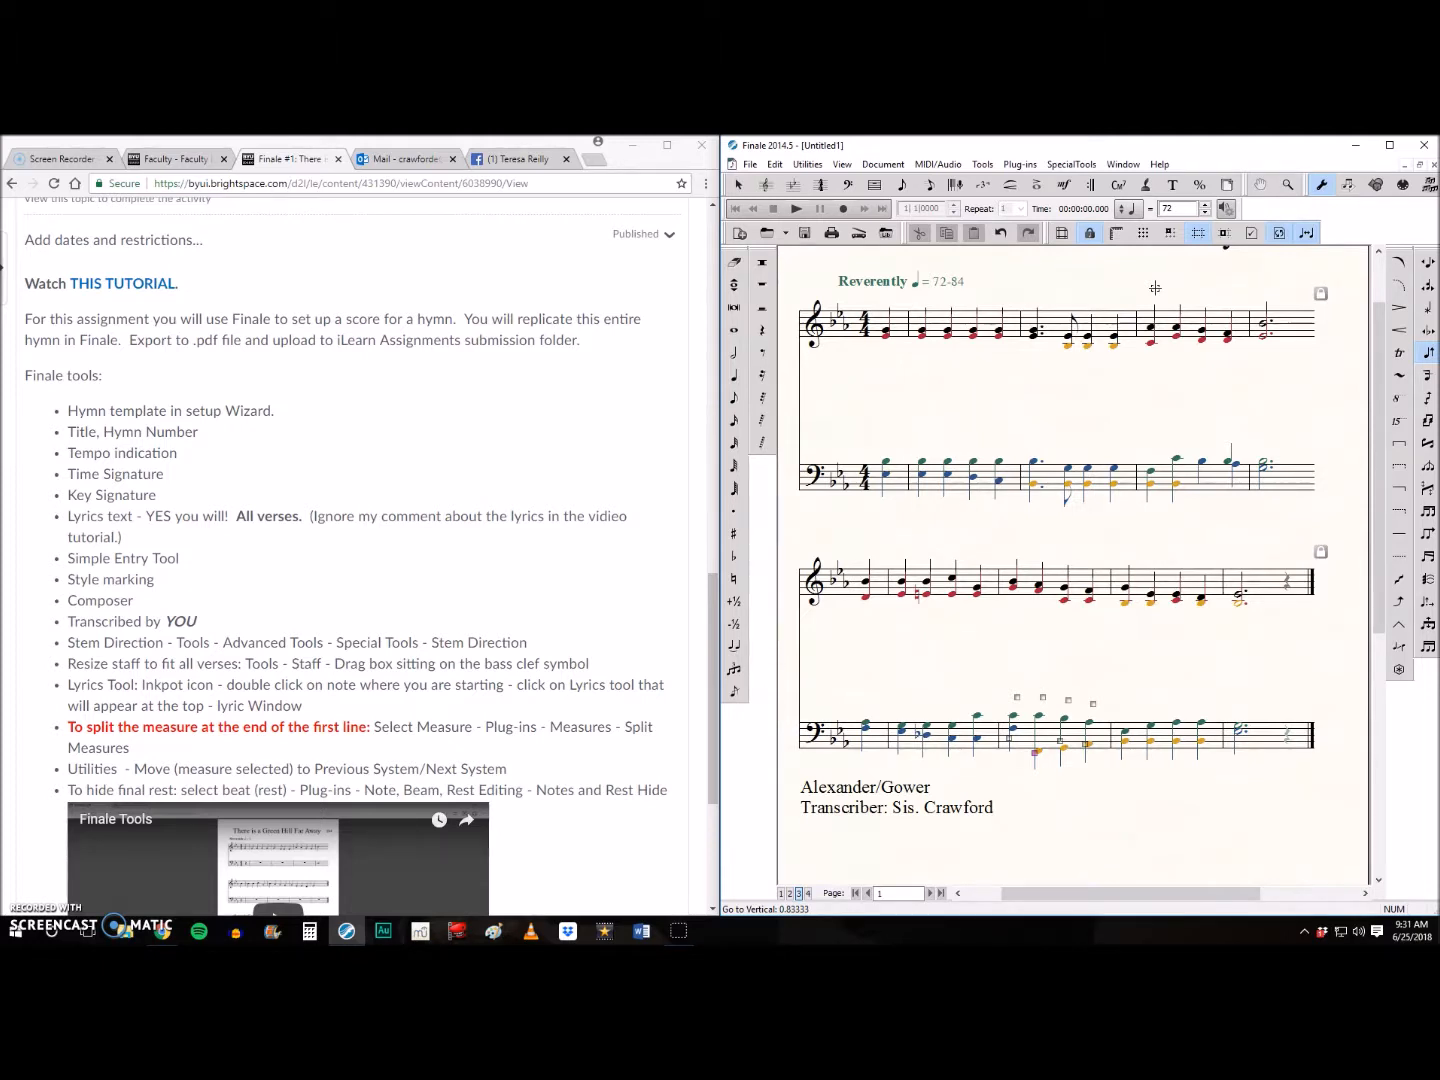
# - Activate the Lyrics tool and check the lyrics window, closing it again without entering text
pyautogui.click(1148, 185)
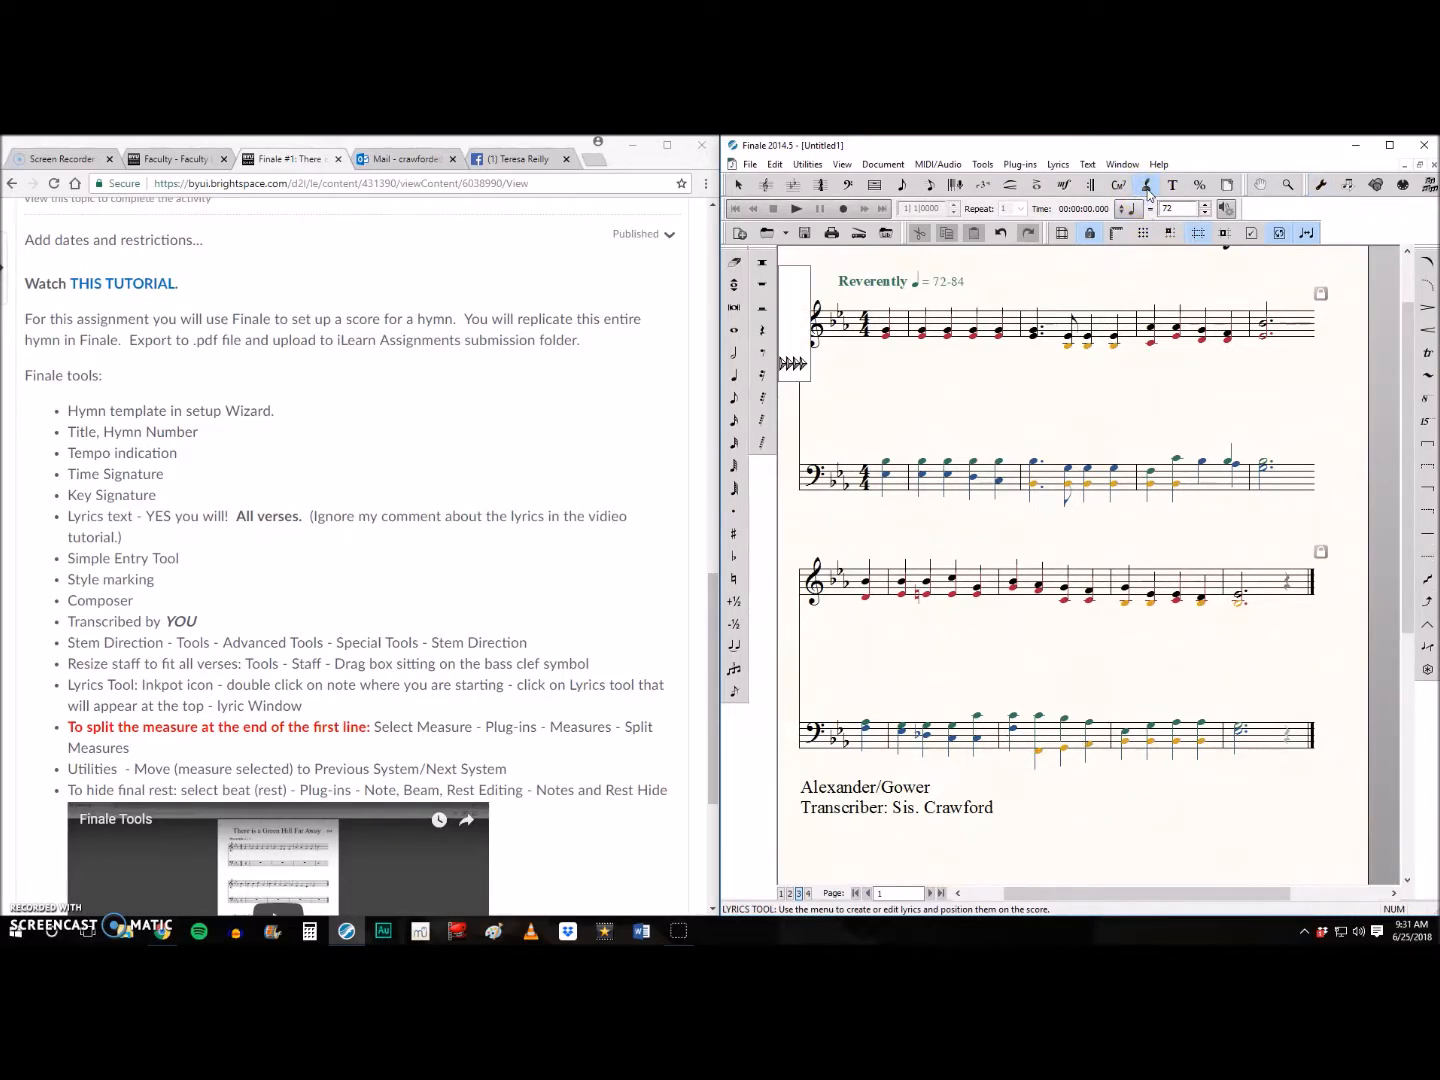
pyautogui.click(1066, 168)
pyautogui.click(1062, 184)
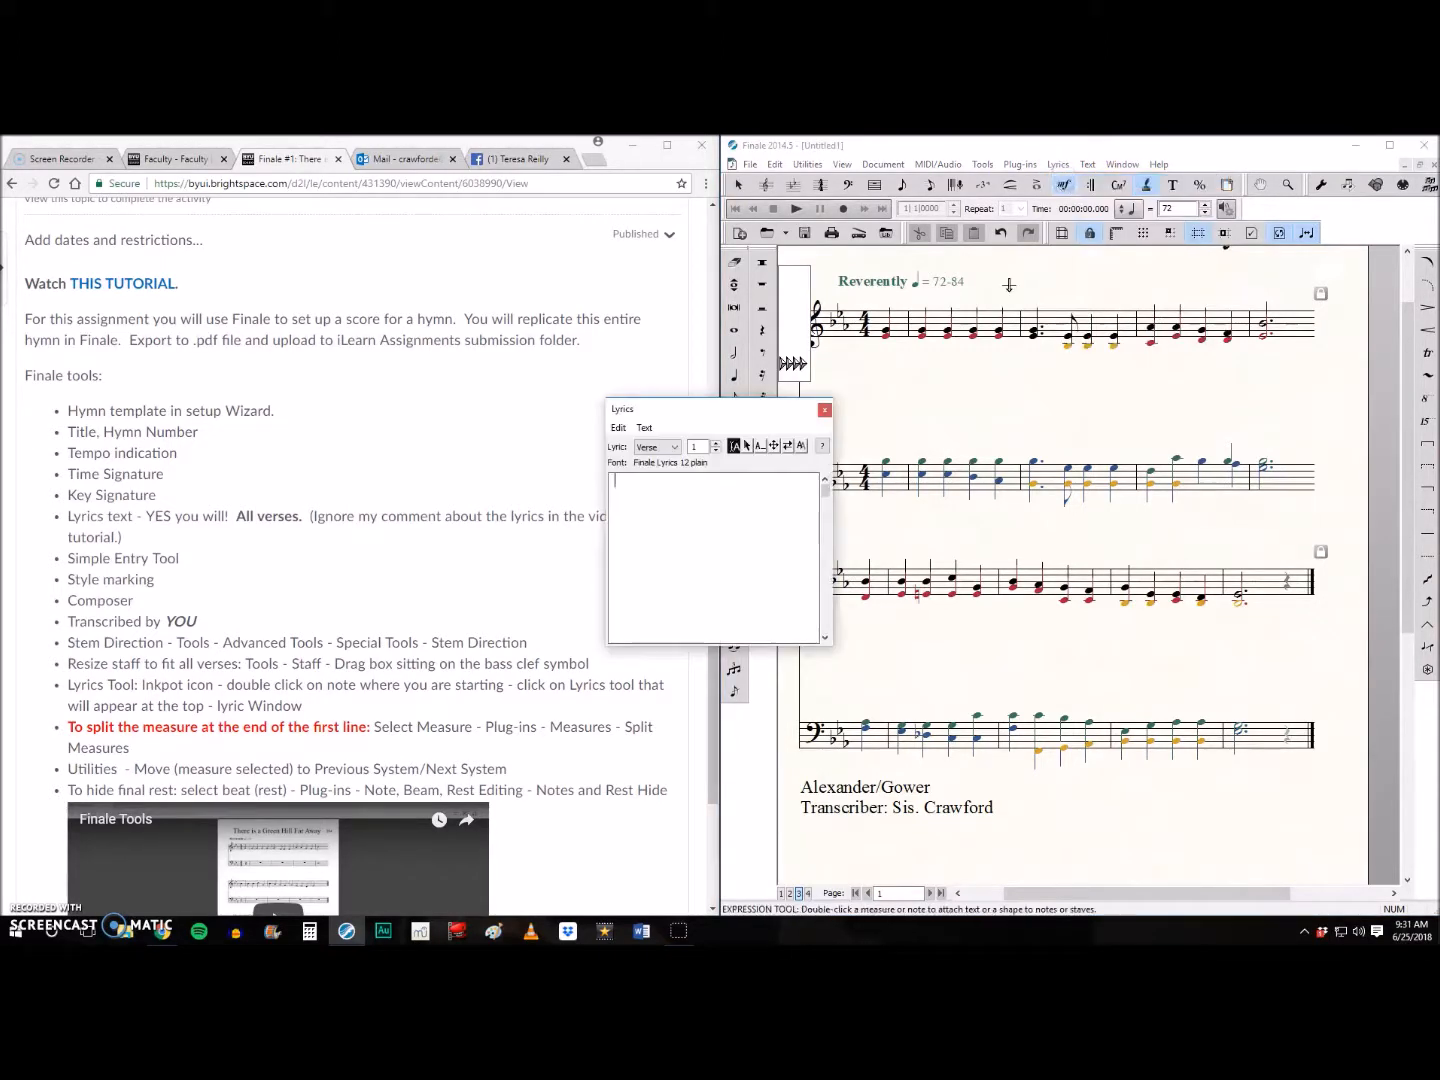
pyautogui.click(823, 411)
pyautogui.click(1149, 188)
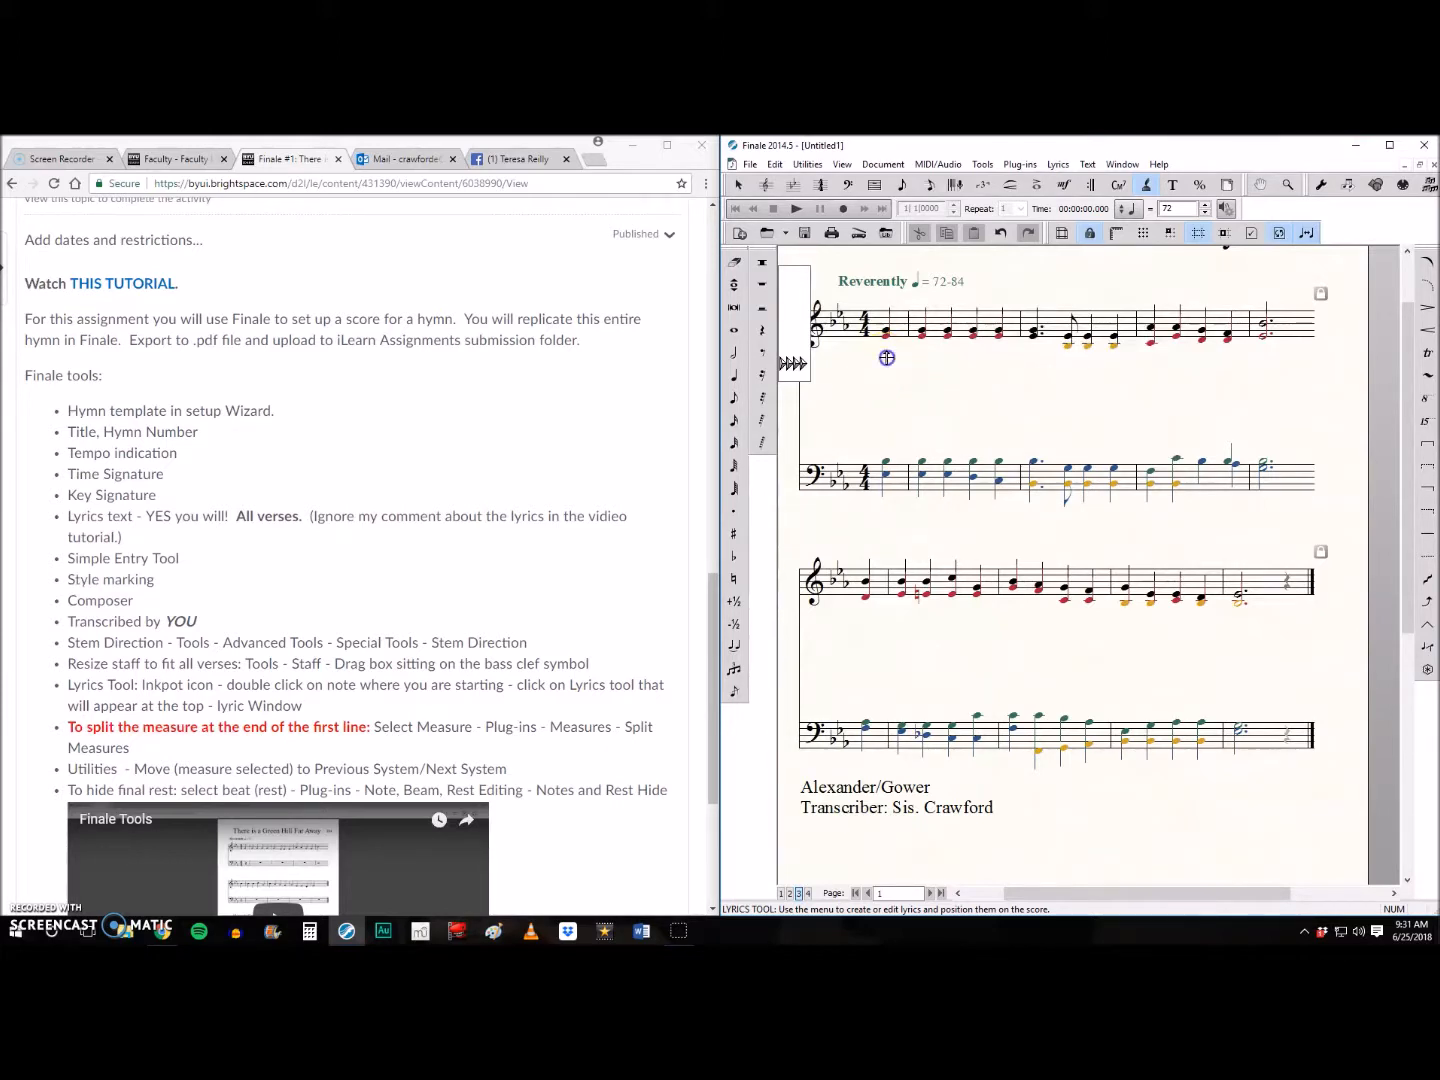
pyautogui.click(1088, 165)
pyautogui.click(746, 178)
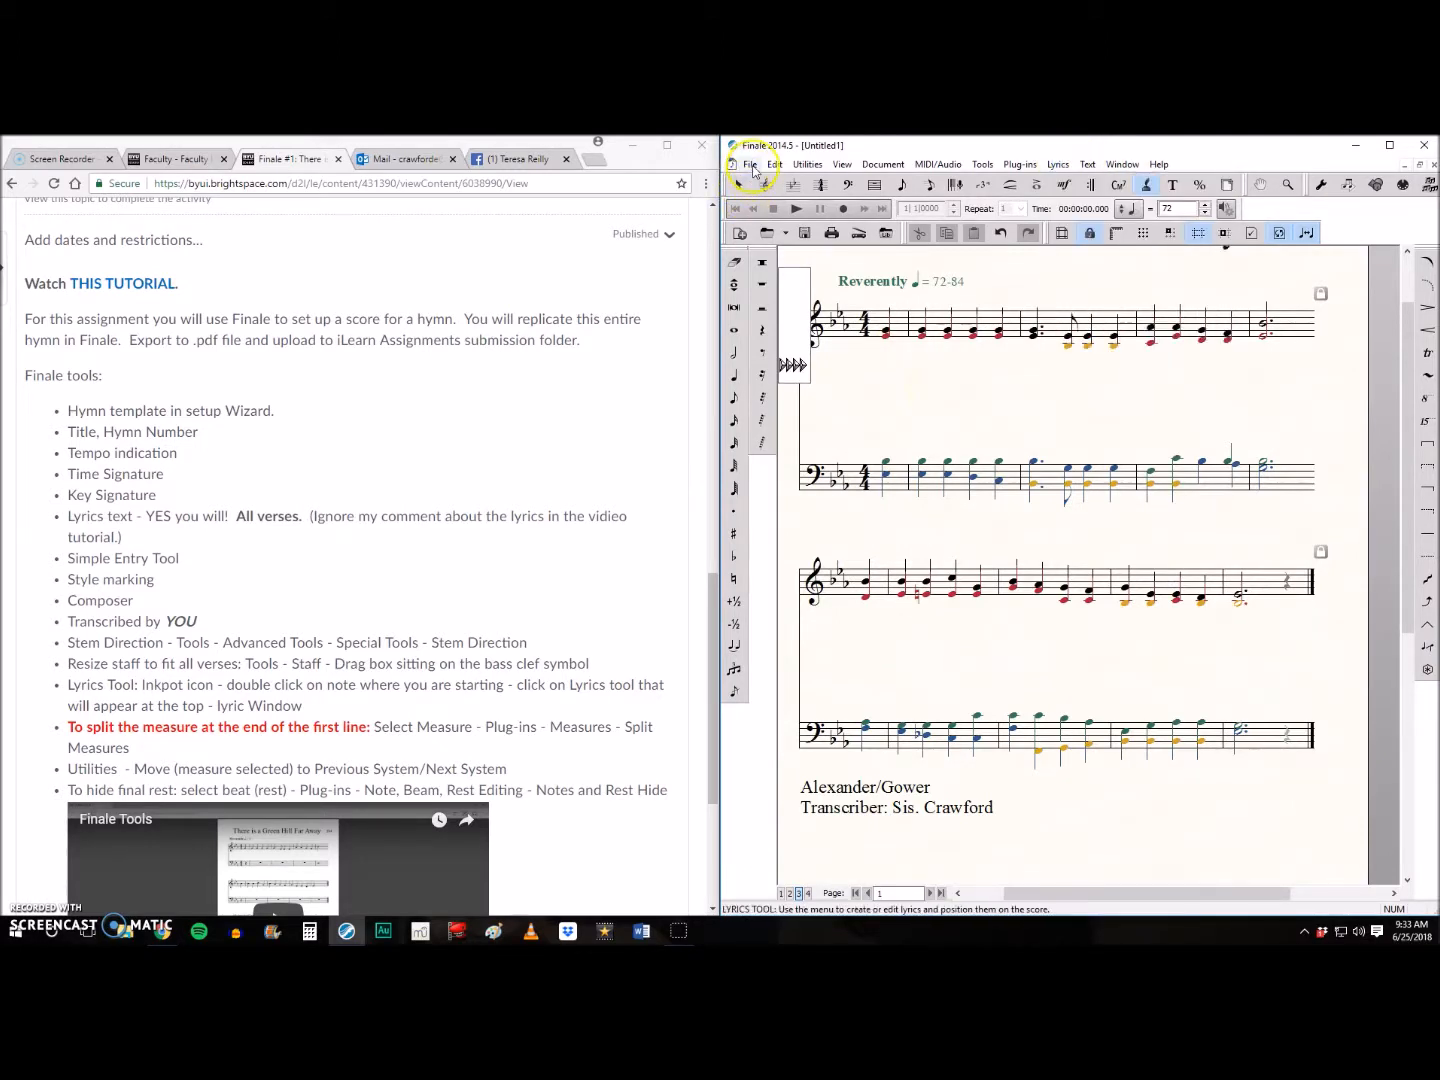
# - Save the score as "Finale Hymn Tutorial"
pyautogui.click(751, 164)
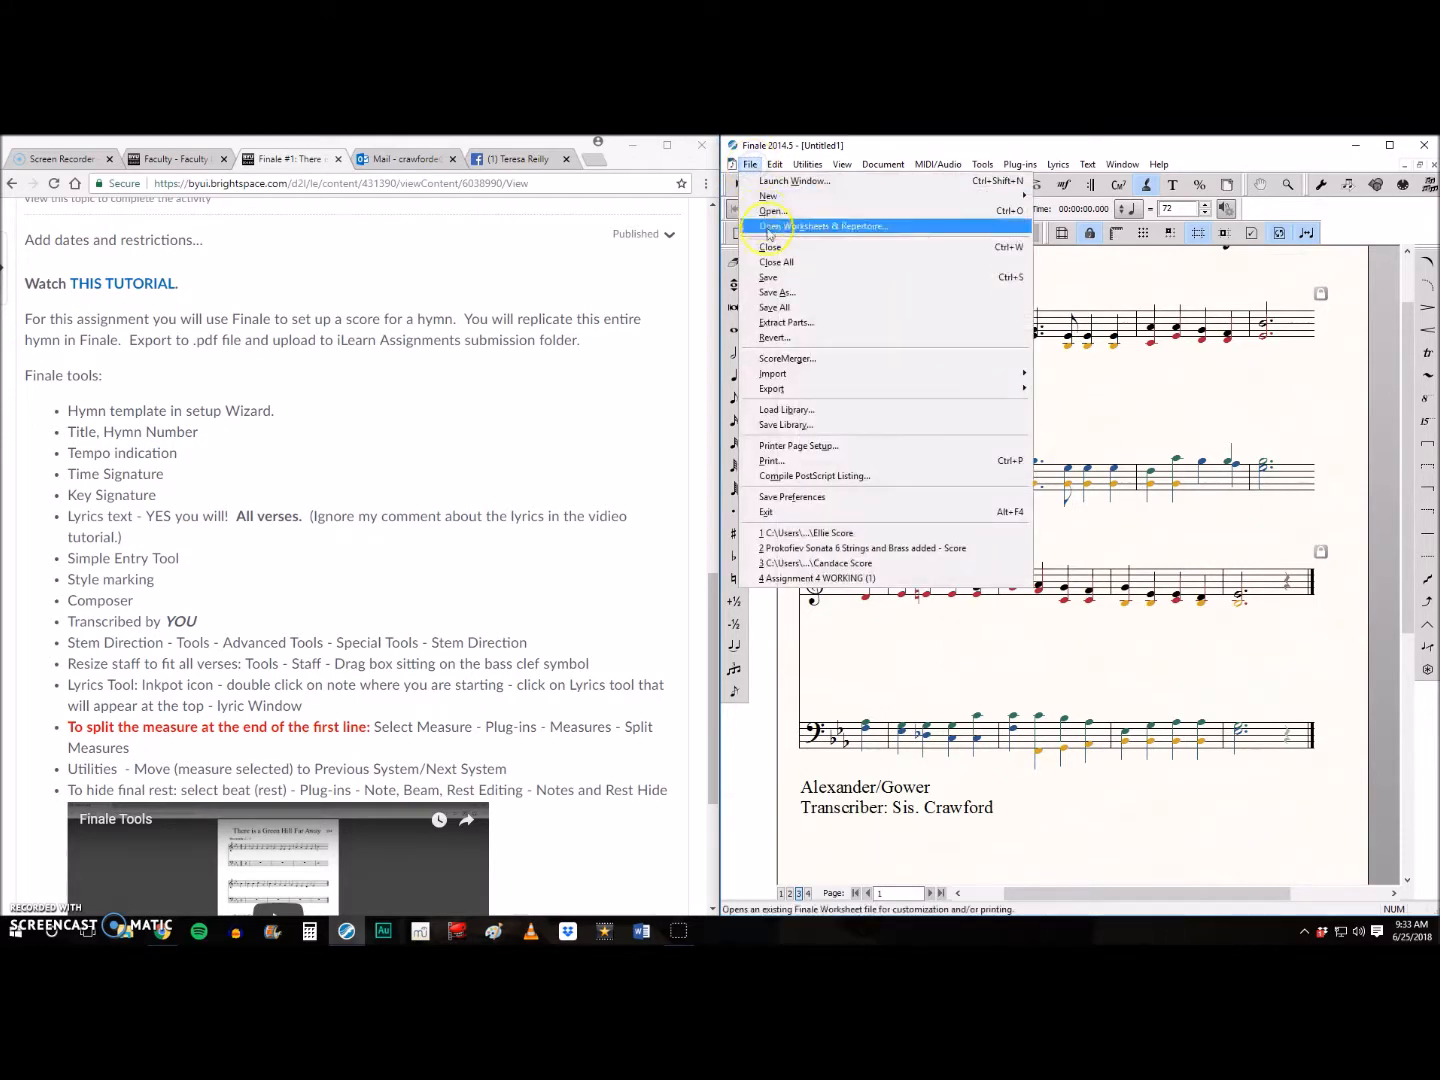
pyautogui.click(781, 291)
pyautogui.write('Finale Hymn Tutorial')
pyautogui.press('Return')
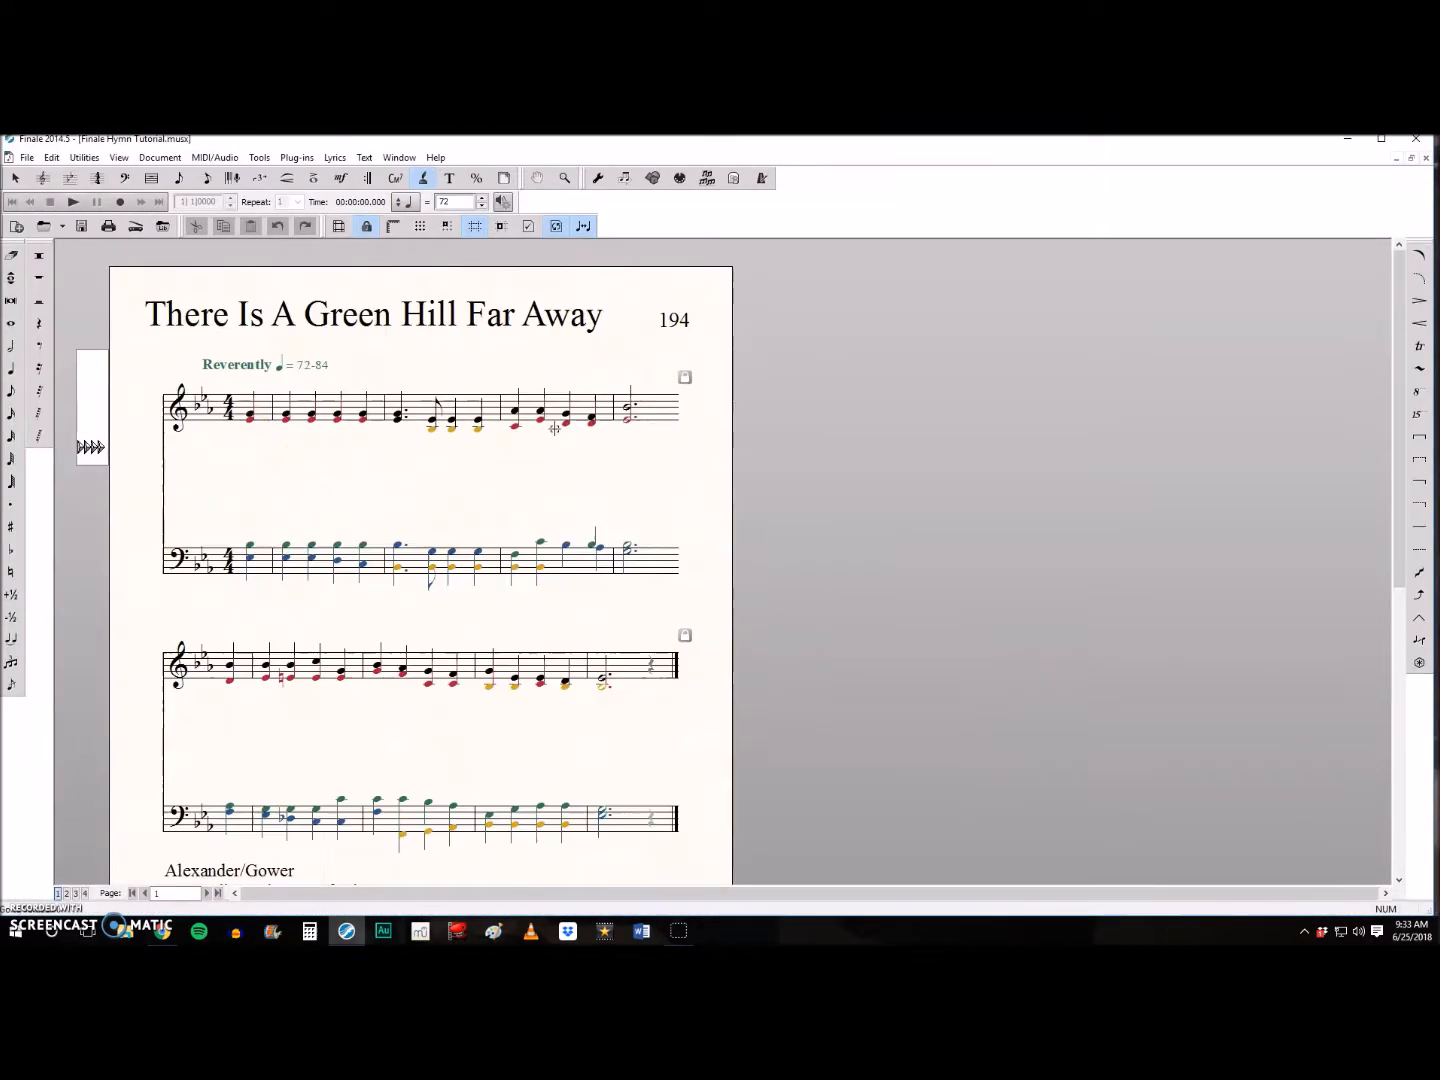
# - Enter the numbered verse 1 lyrics "There is a green hill far a-way, With-out a" under the first system's melody notes
pyautogui.click(249, 437)
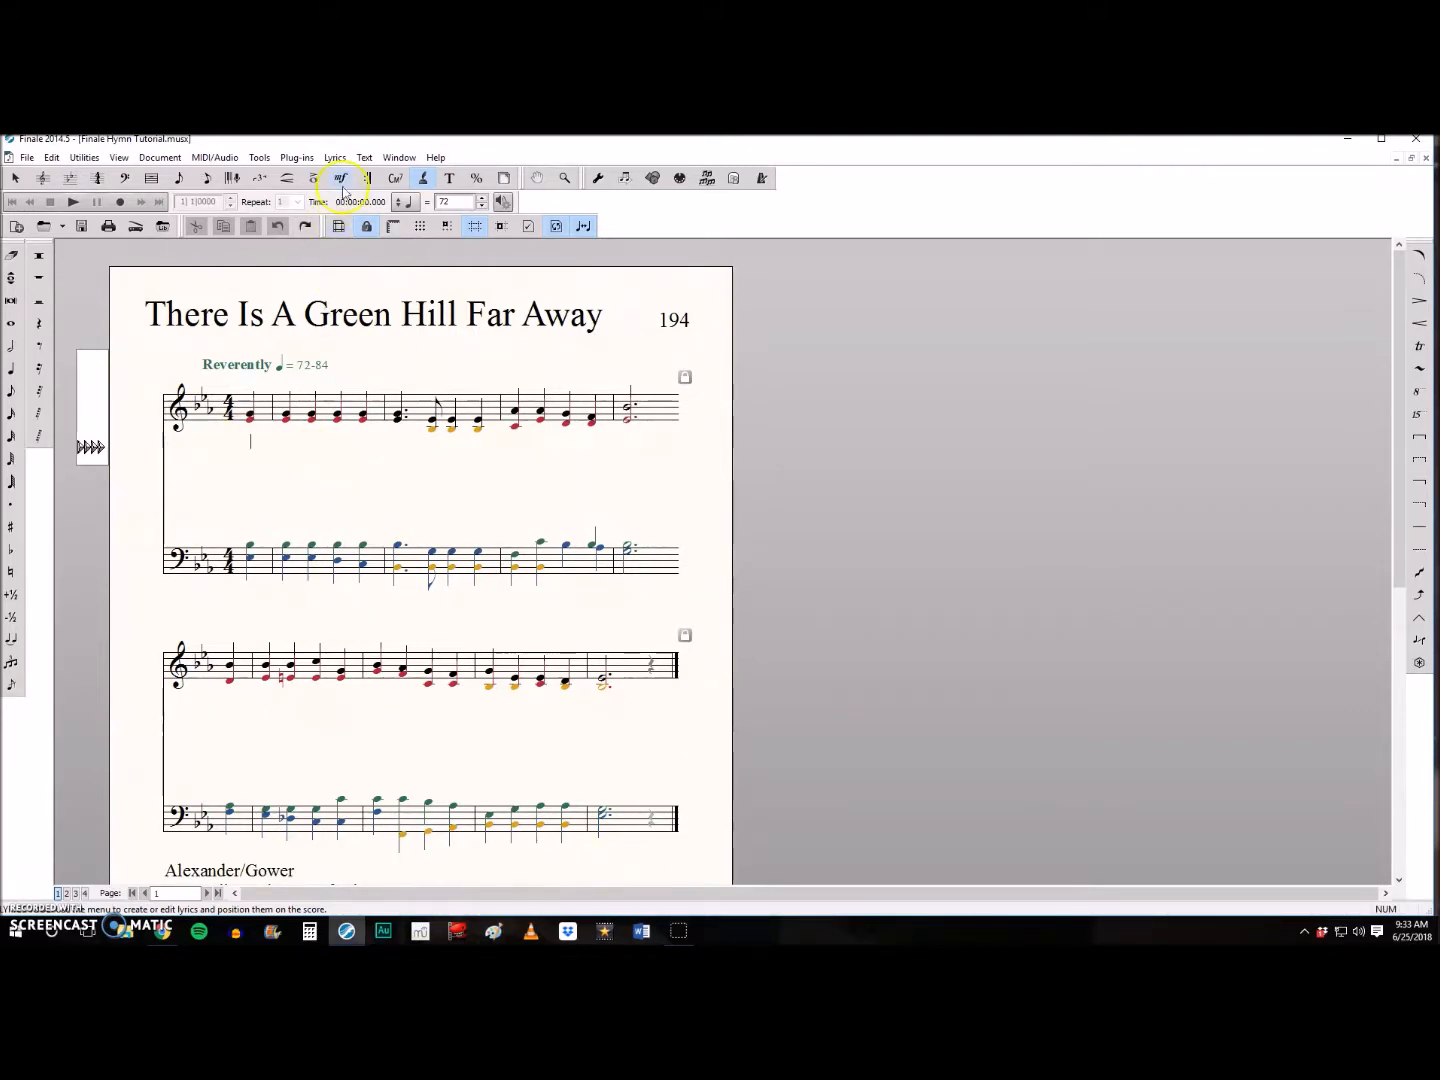
pyautogui.click(335, 158)
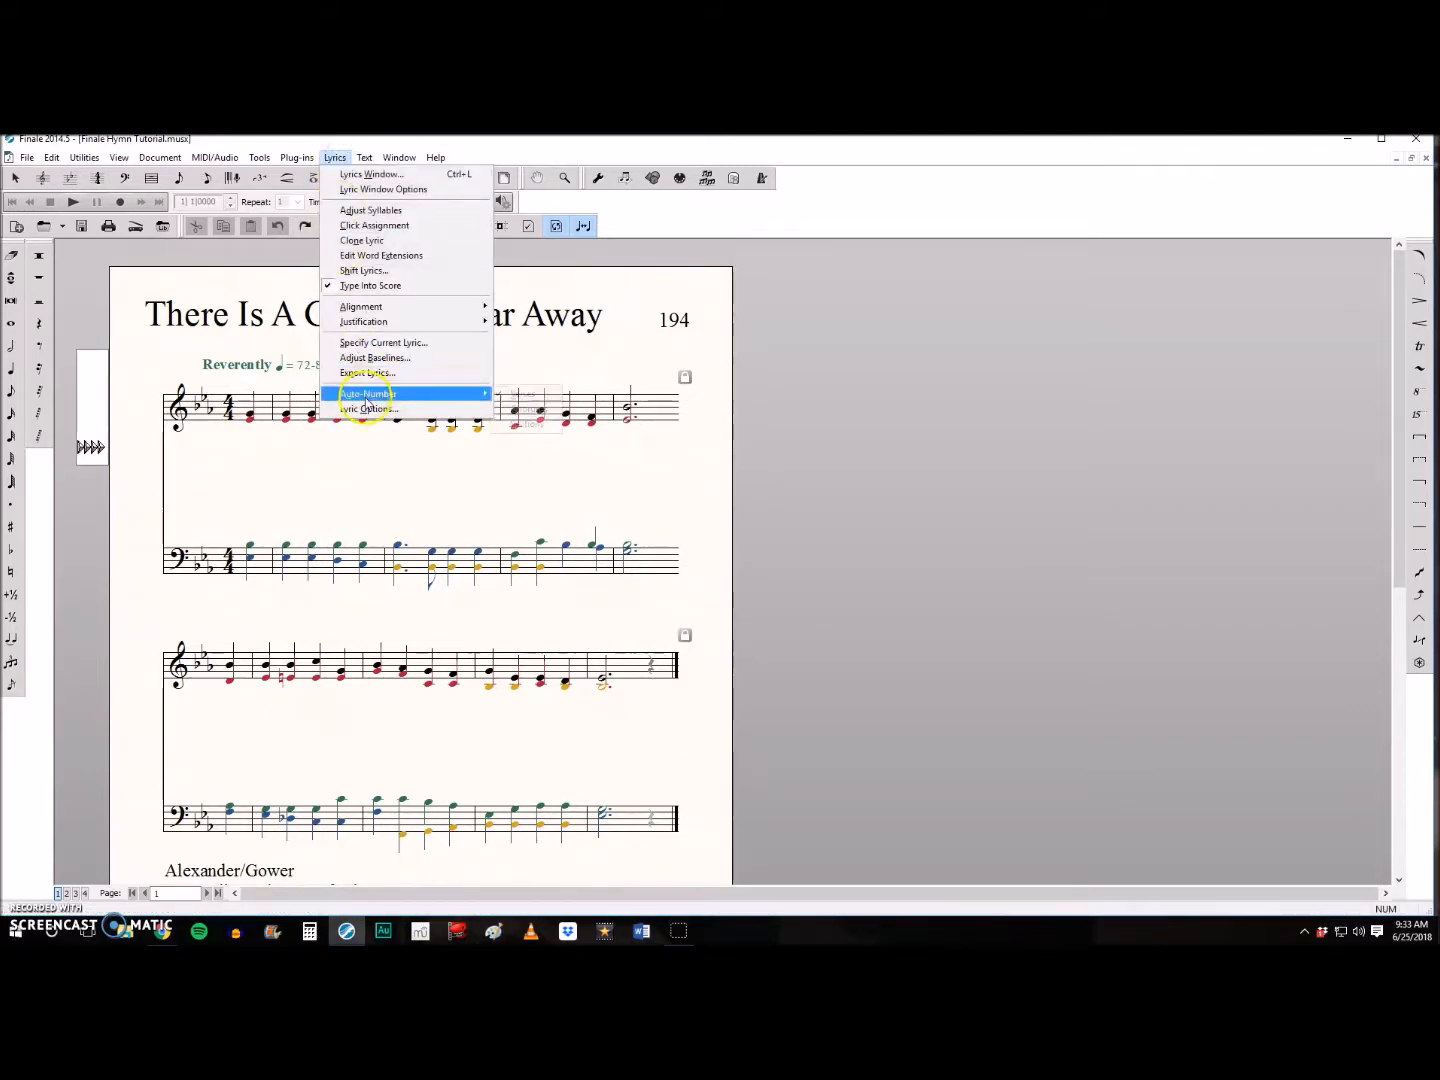
pyautogui.click(252, 445)
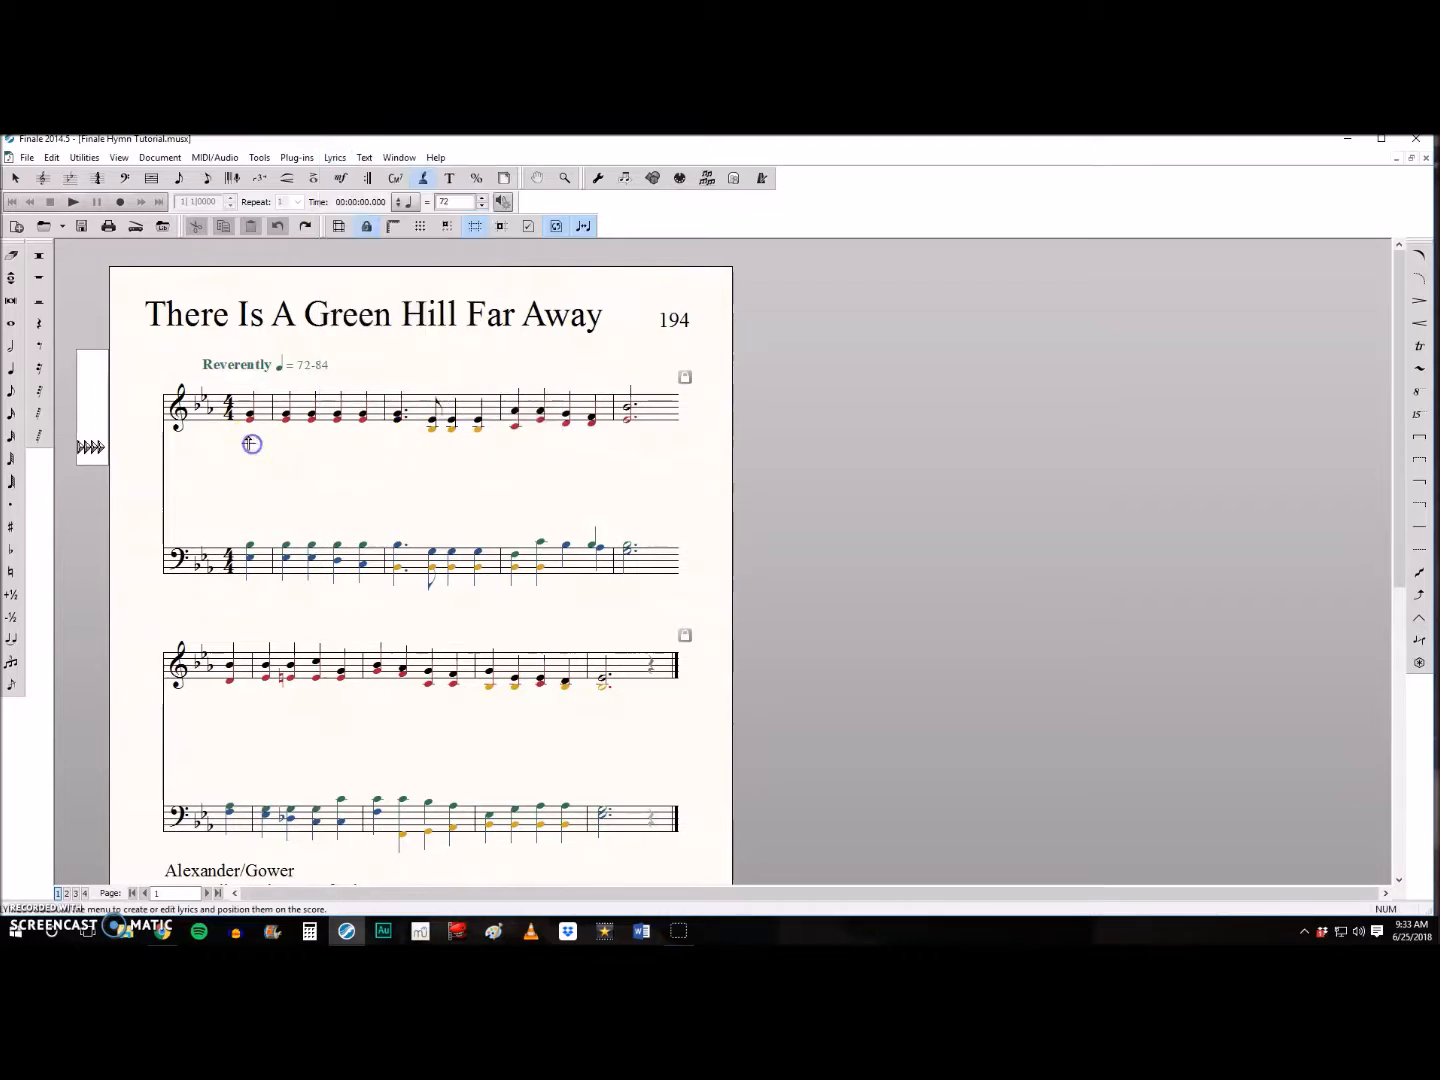
pyautogui.write('There is a')
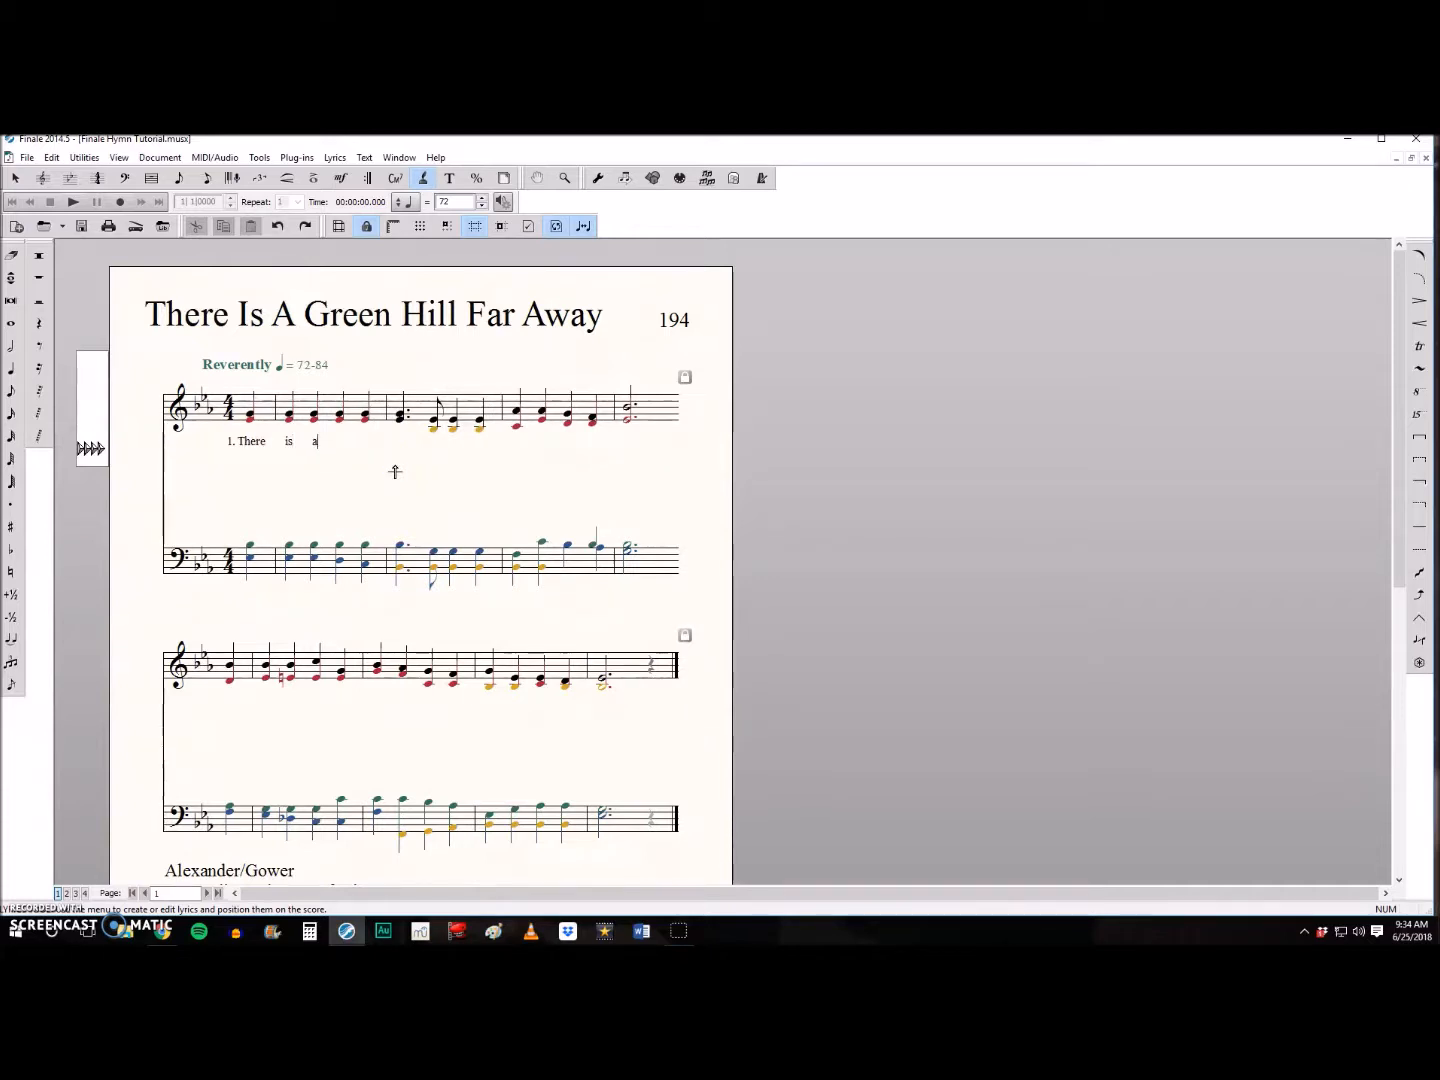
pyautogui.write(' green hill far')
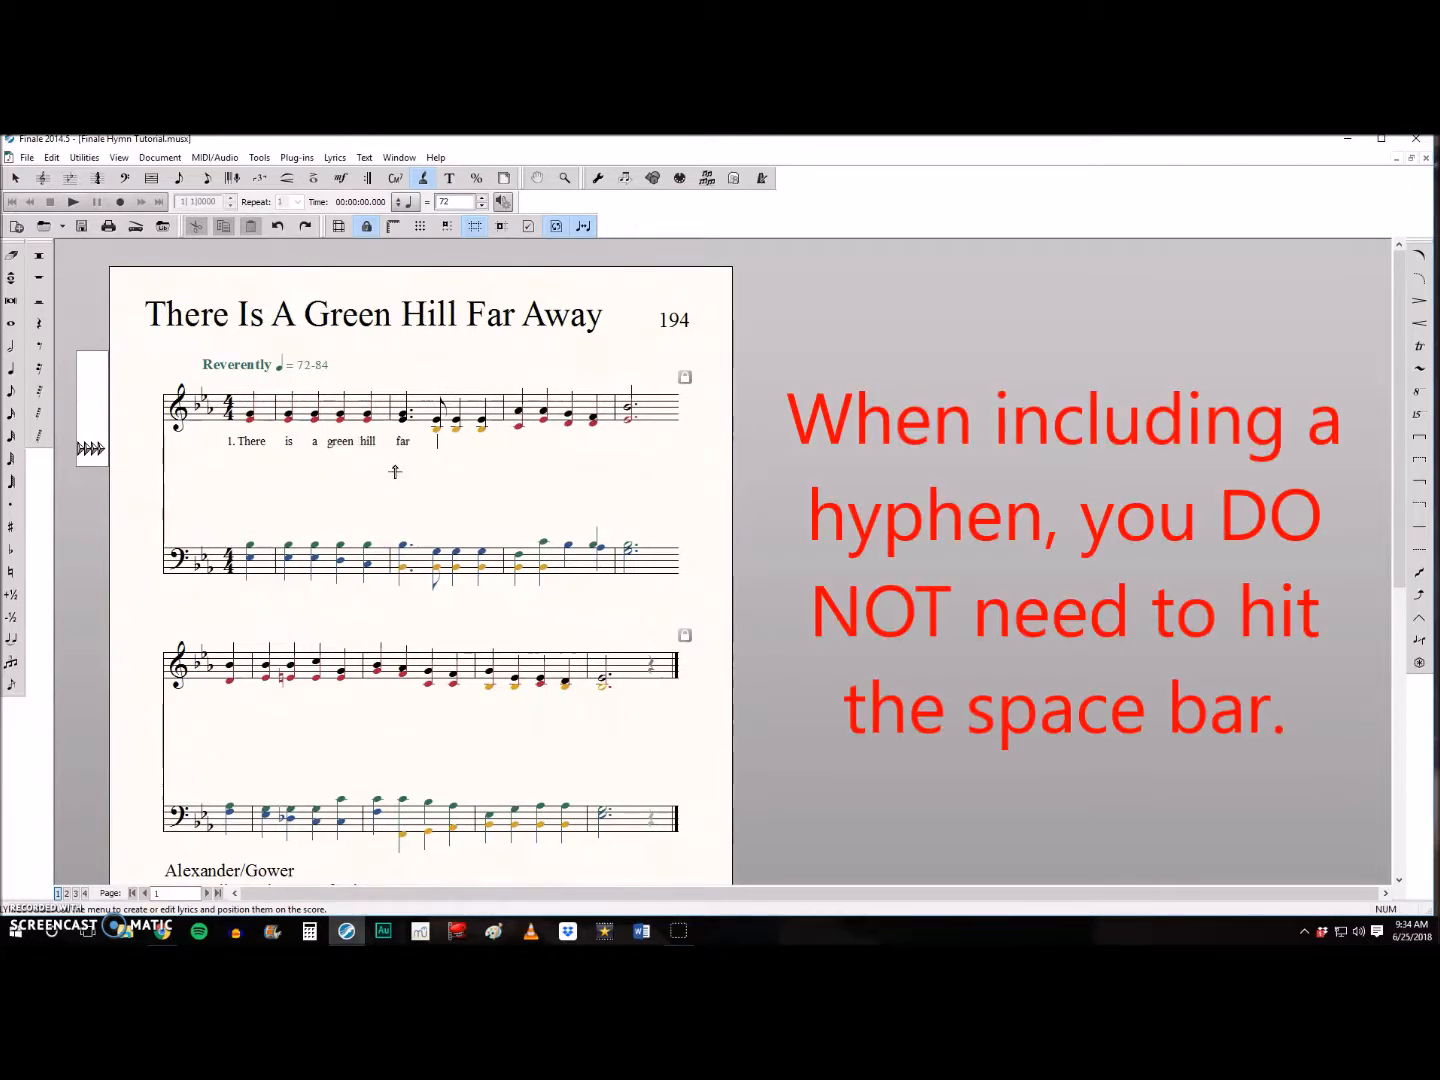
pyautogui.write(' a - way, With - out a cit')
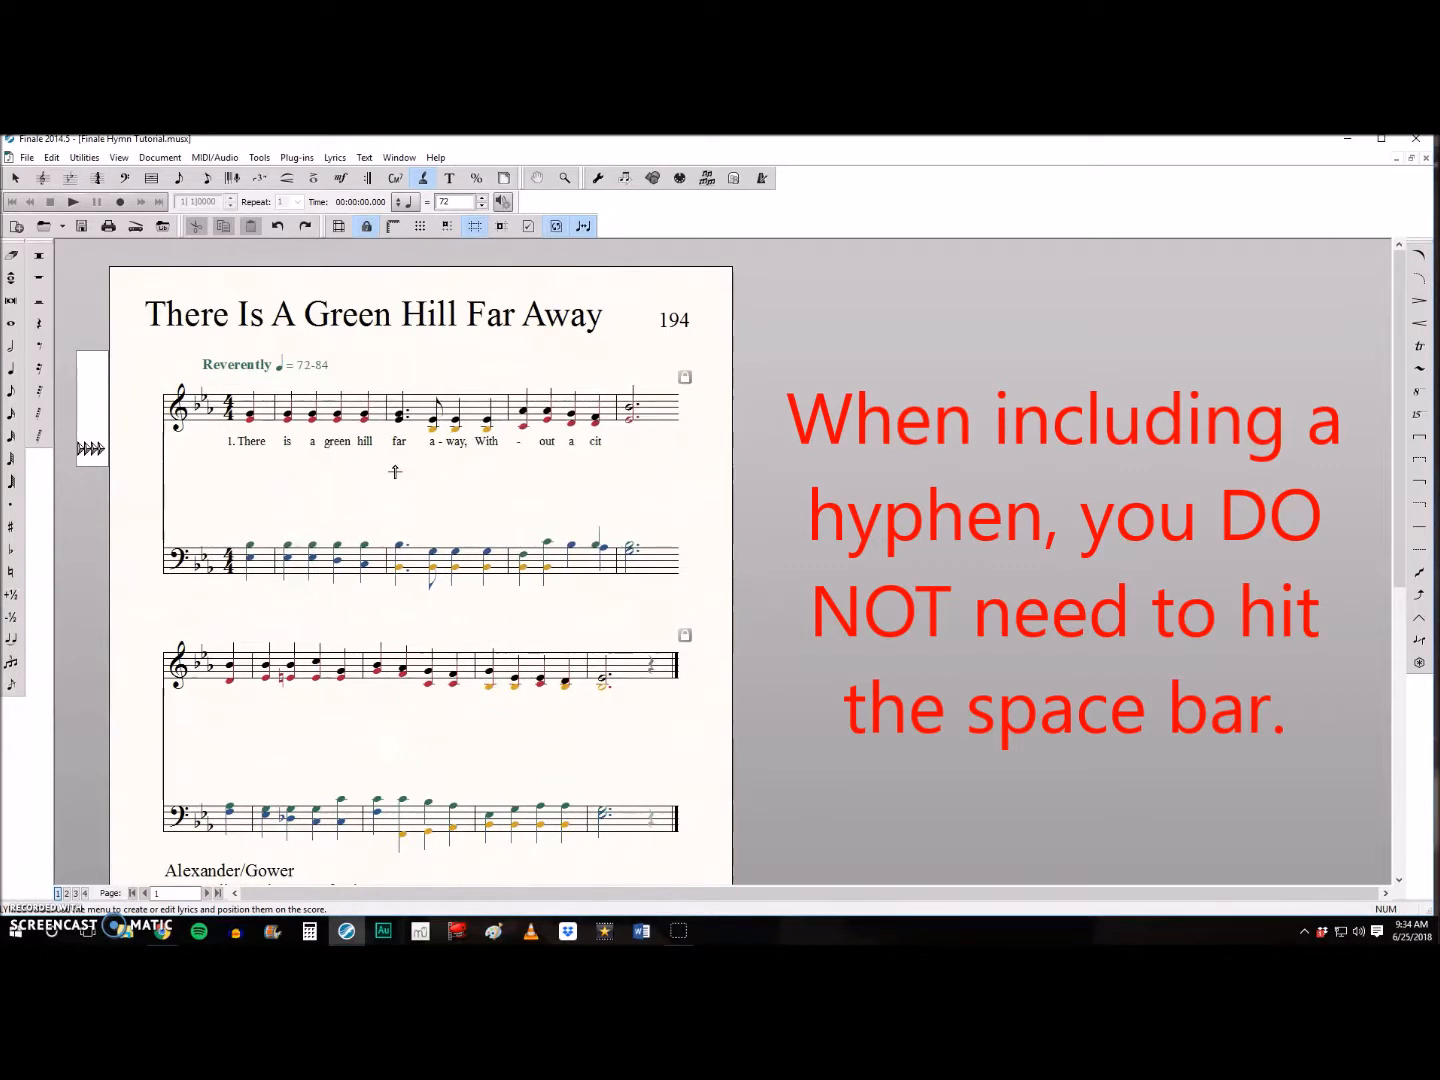
# - Finish verse 1 with "city-y wall, Where the dear Lord was cru-ci-fied, Who died to save us all."
pyautogui.press('BackSpace')
pyautogui.press('BackSpace')
pyautogui.press('BackSpace')
pyautogui.press('BackSpace')
pyautogui.press('BackSpace')
pyautogui.write('wall, Where the dear Lord was cru - ci ')
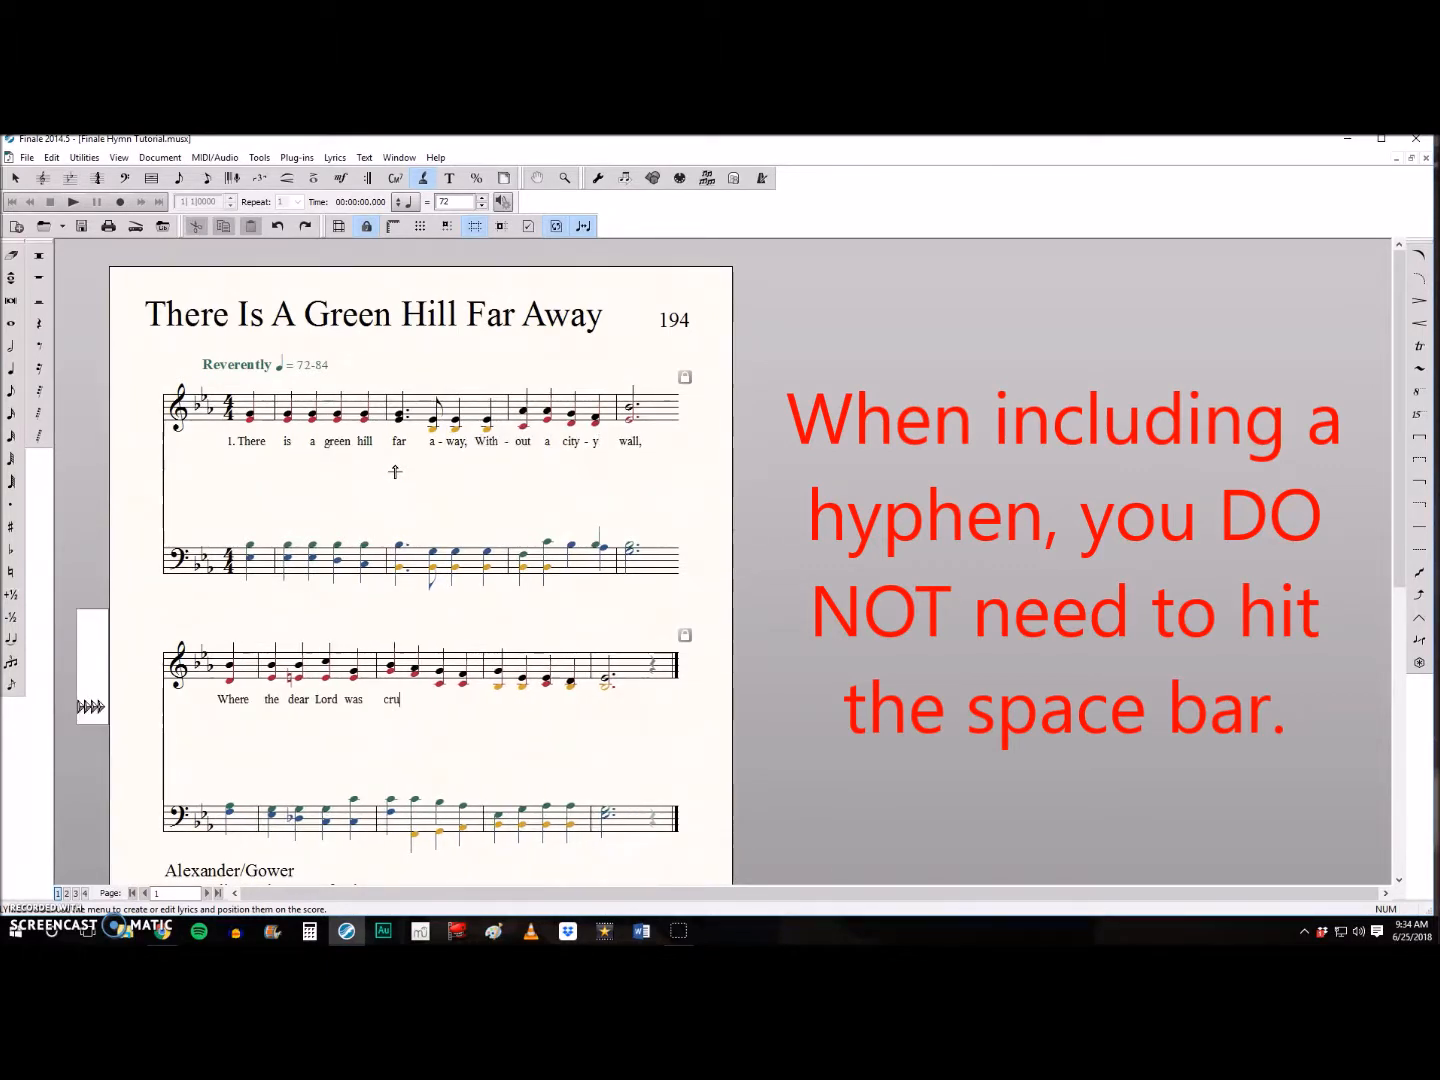
pyautogui.write('- fied, Who died to save us all.')
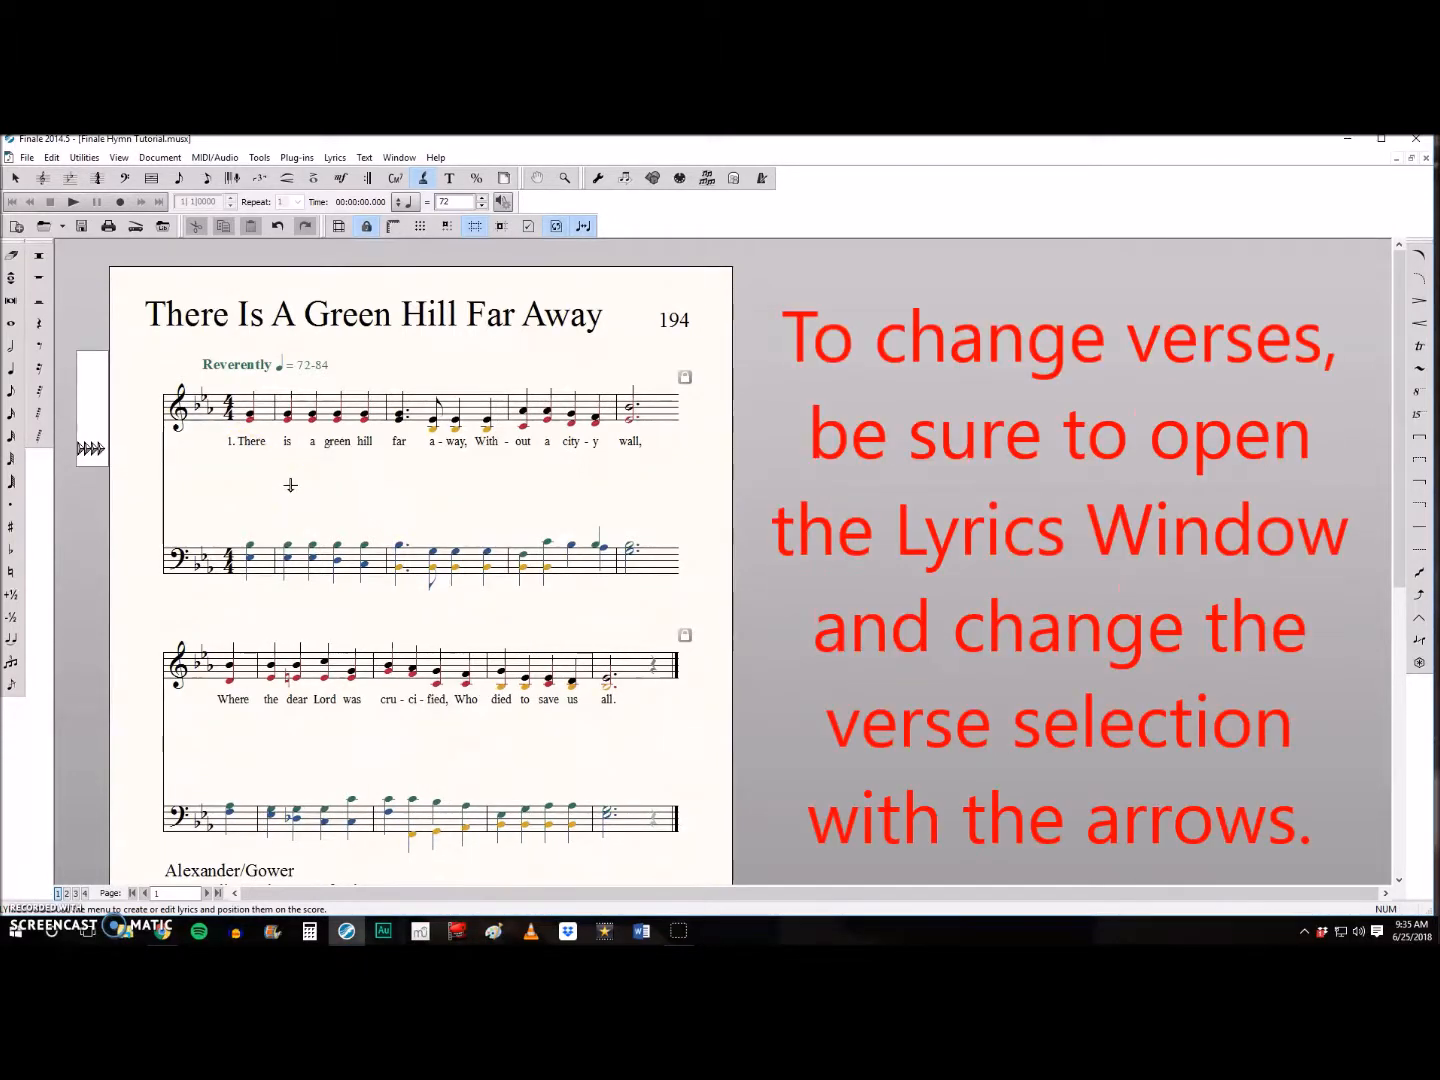
# - Switch the lyrics to verse 2 and enter "We may not know, we can-not tell" through "He hung and suf-fered there." under both systems
pyautogui.click(336, 158)
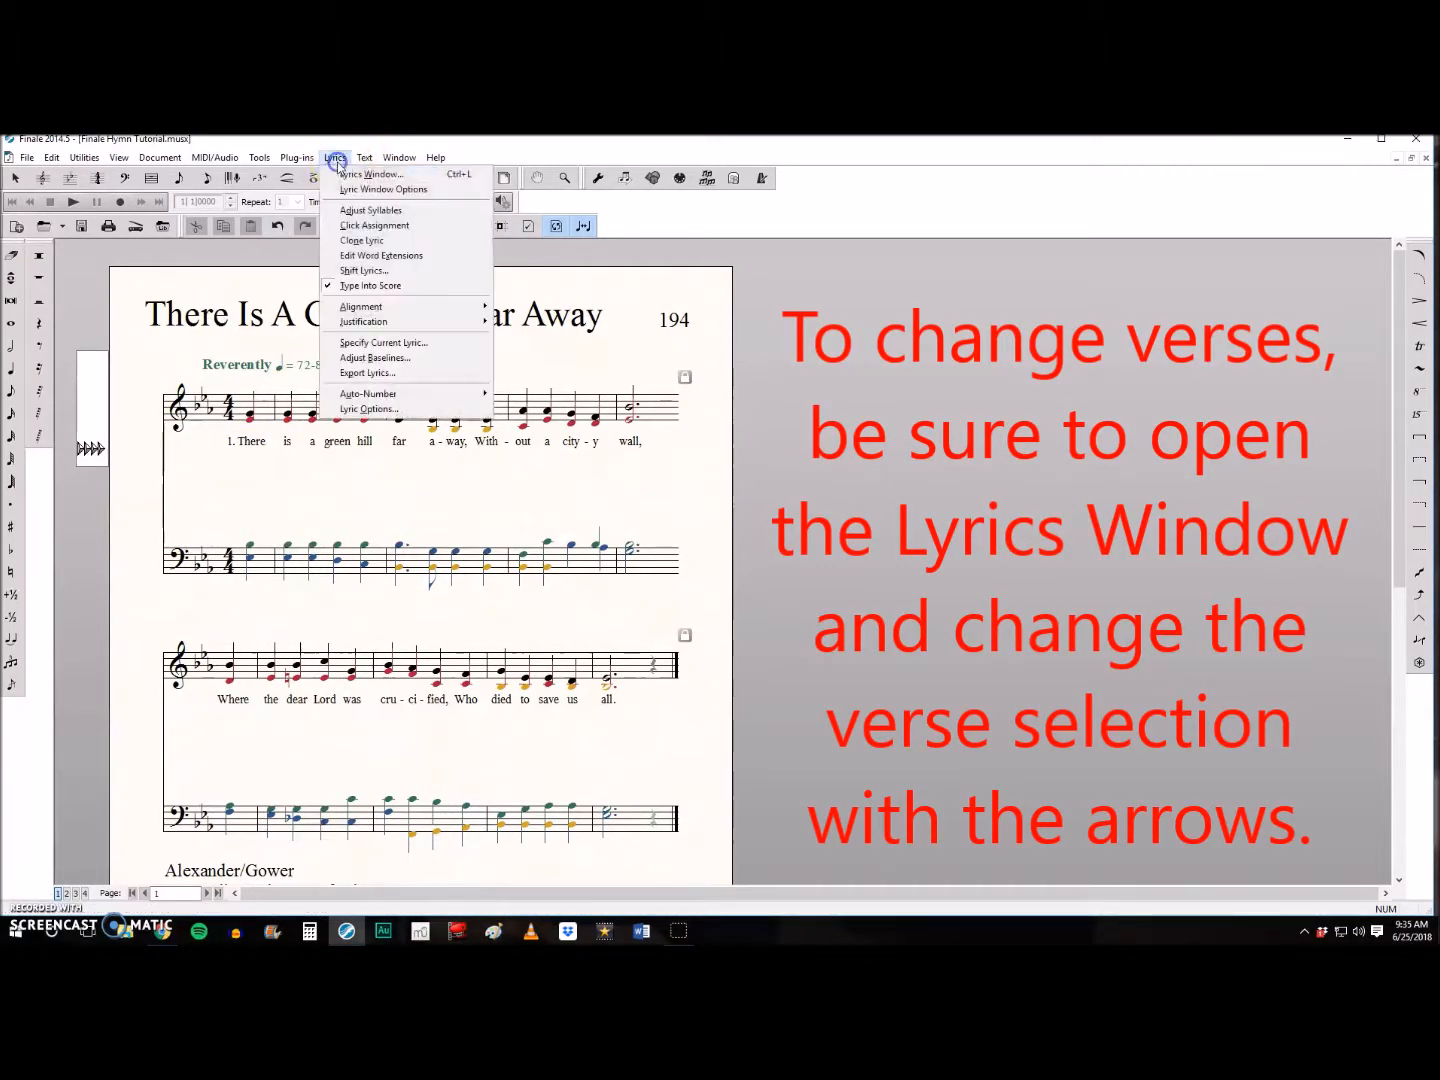
pyautogui.click(341, 175)
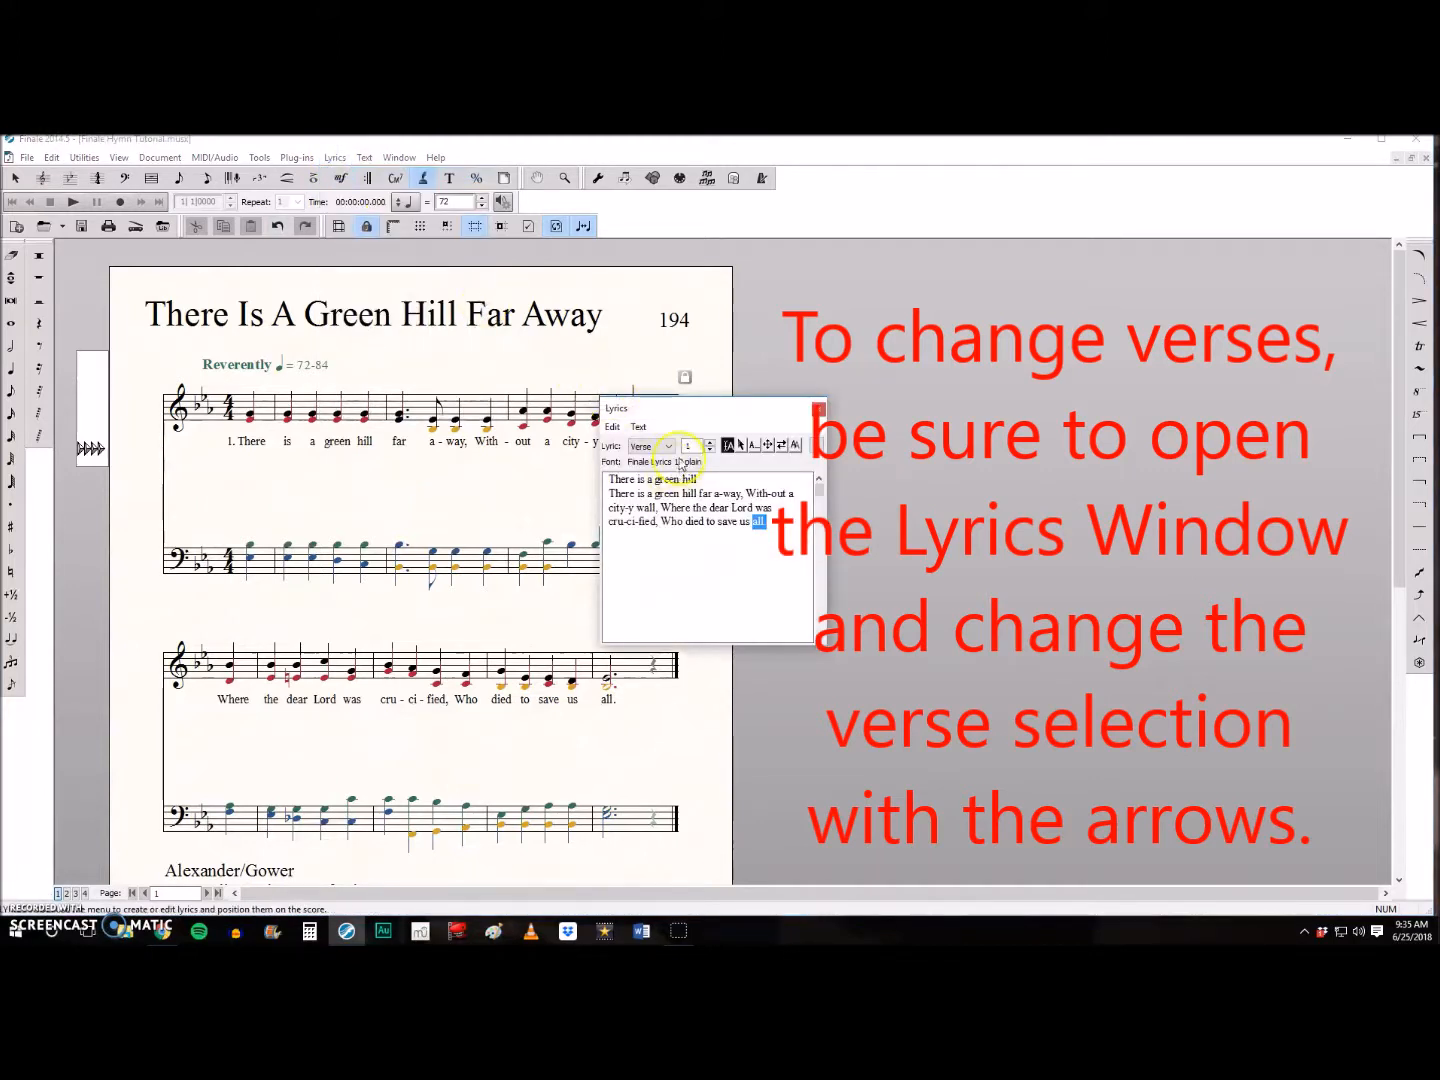
pyautogui.click(709, 441)
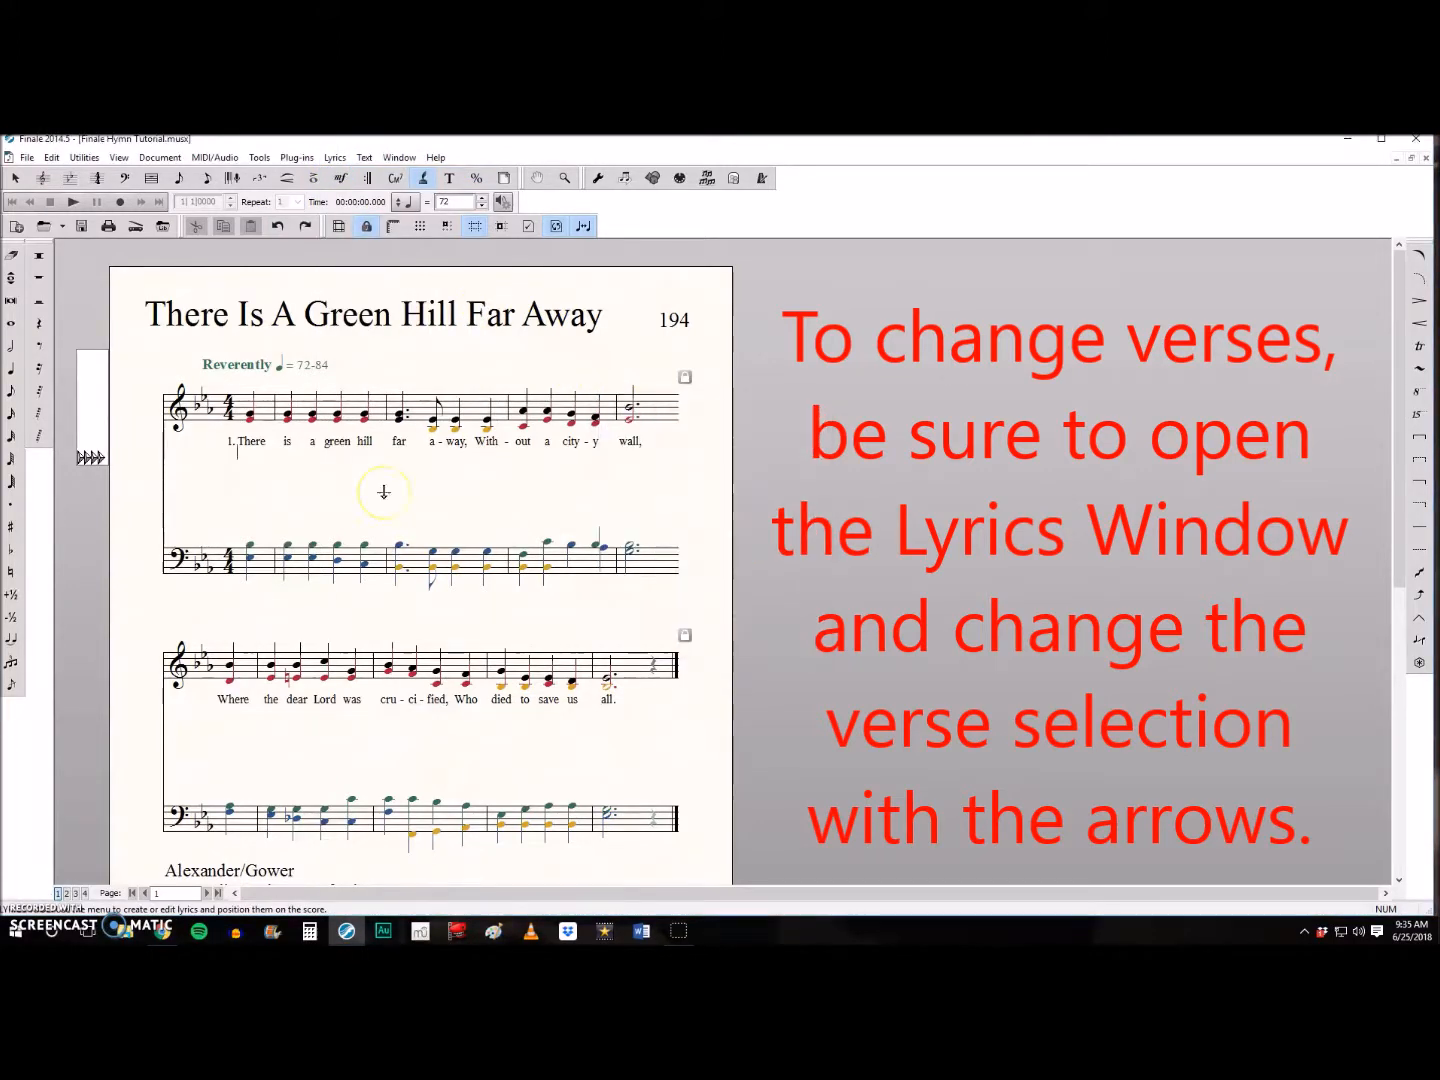
pyautogui.write('can-not tell, What pains he had to bear, But we be-lieve it was for us He hung and suf-fered there.')
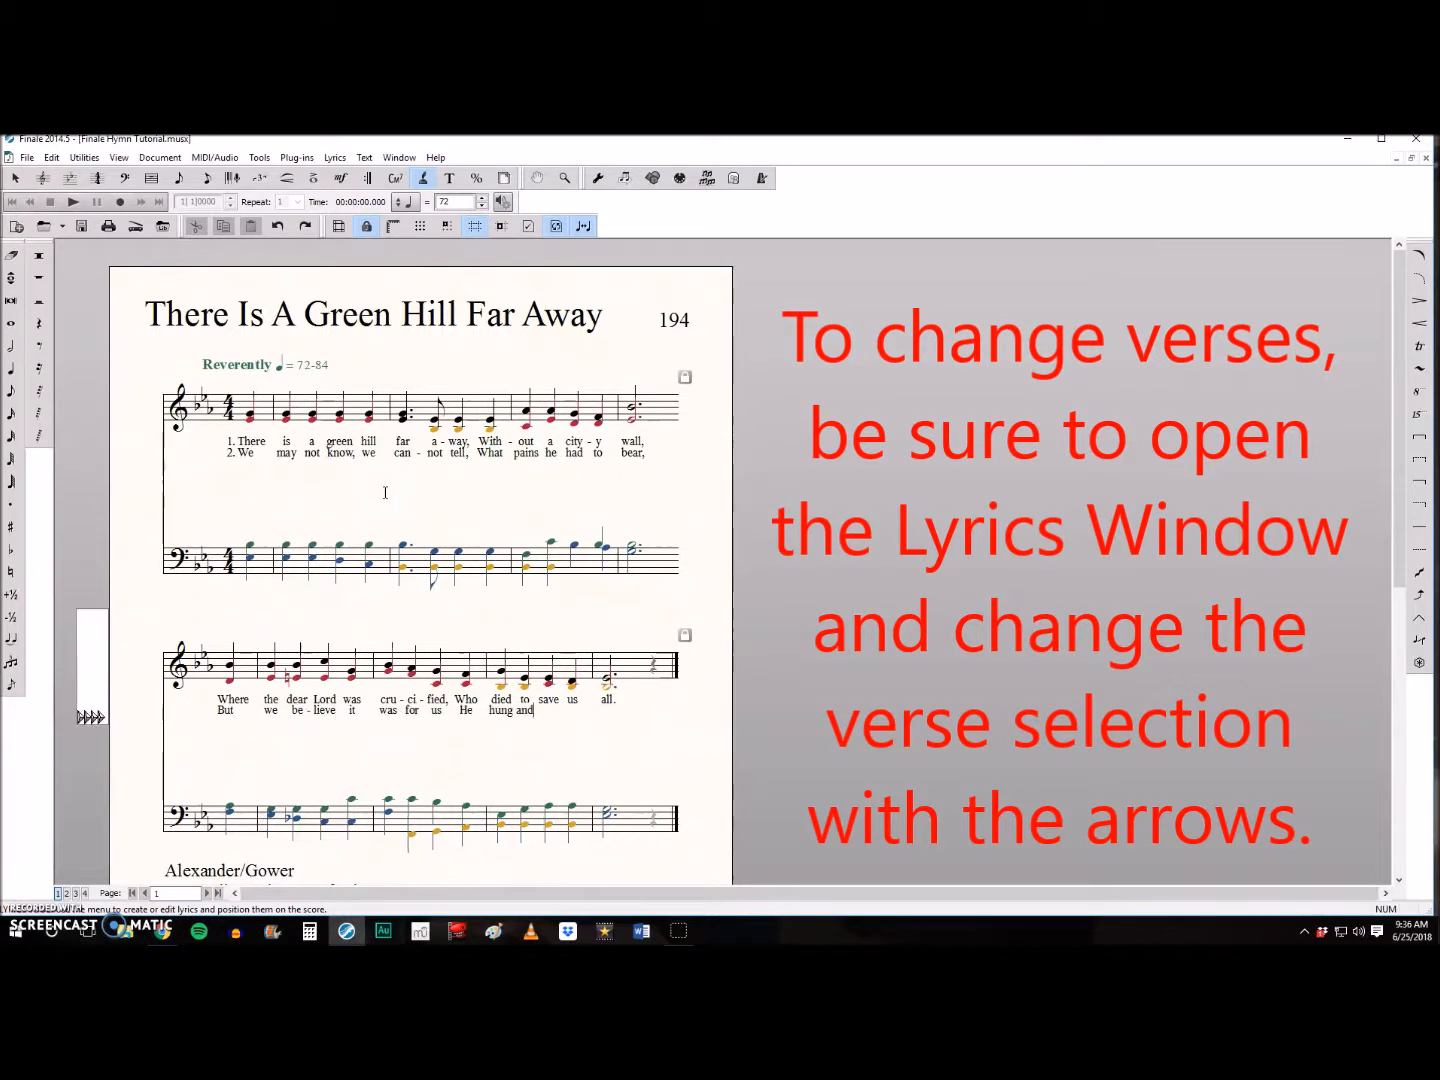
# - Enter verse 3 under both systems, from "There was no oth-er good e-nough" through "Of heav'n and let us in."
pyautogui.click(240, 465)
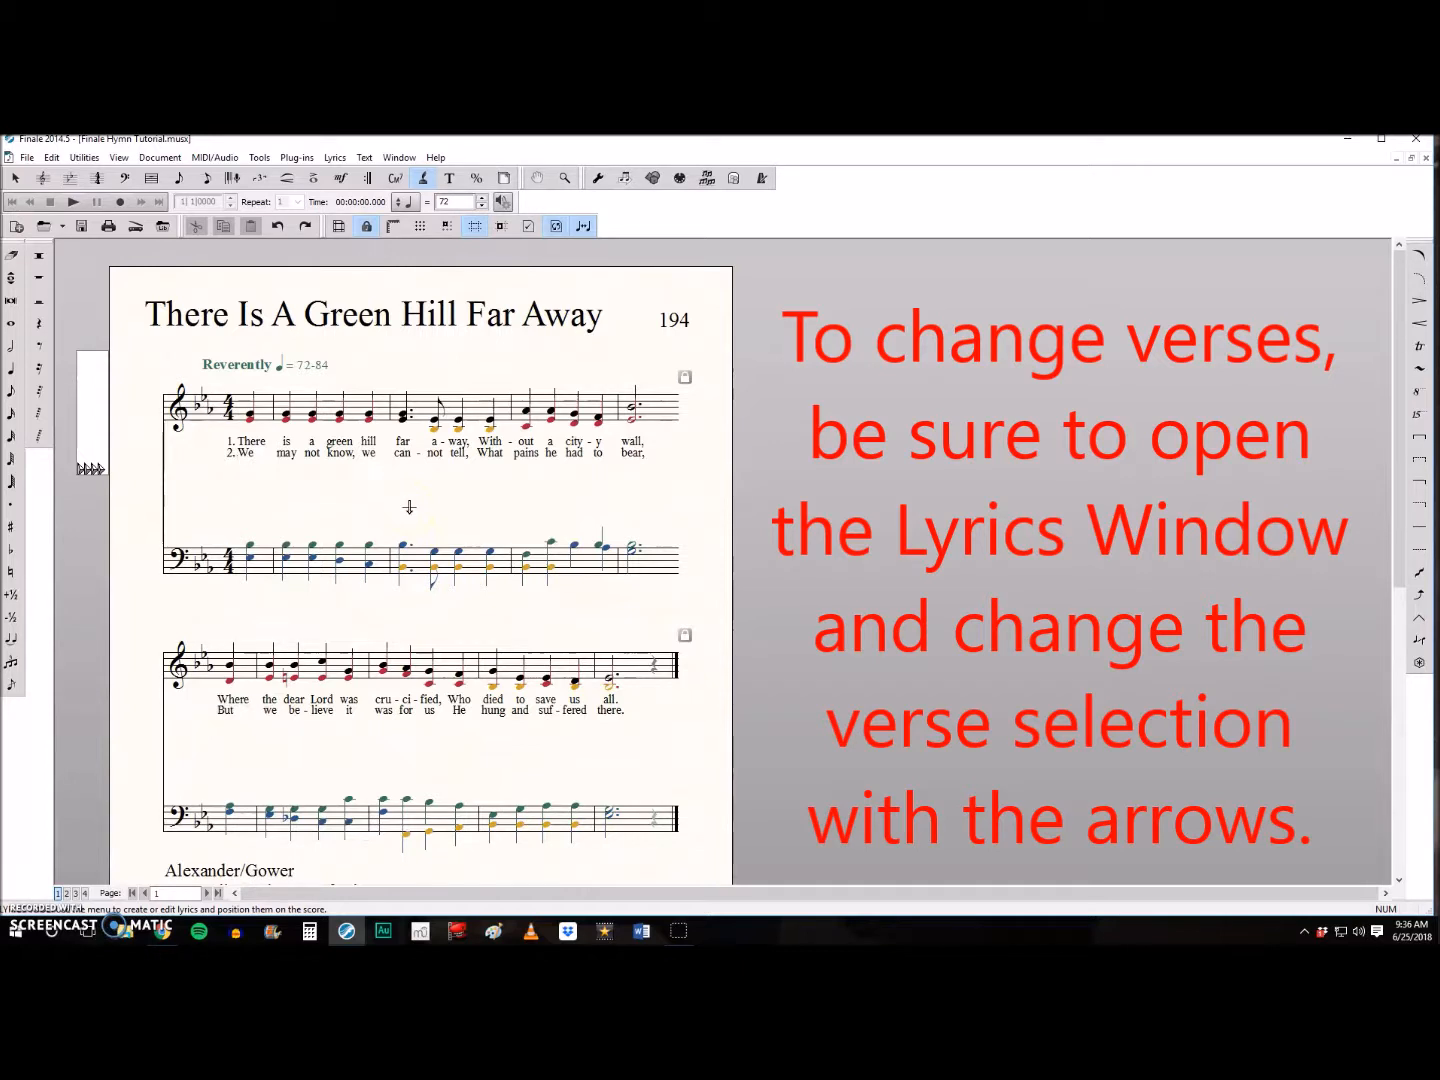
pyautogui.write('There was no oth-er good e-nough To pay the price of sin. He on-ly cou')
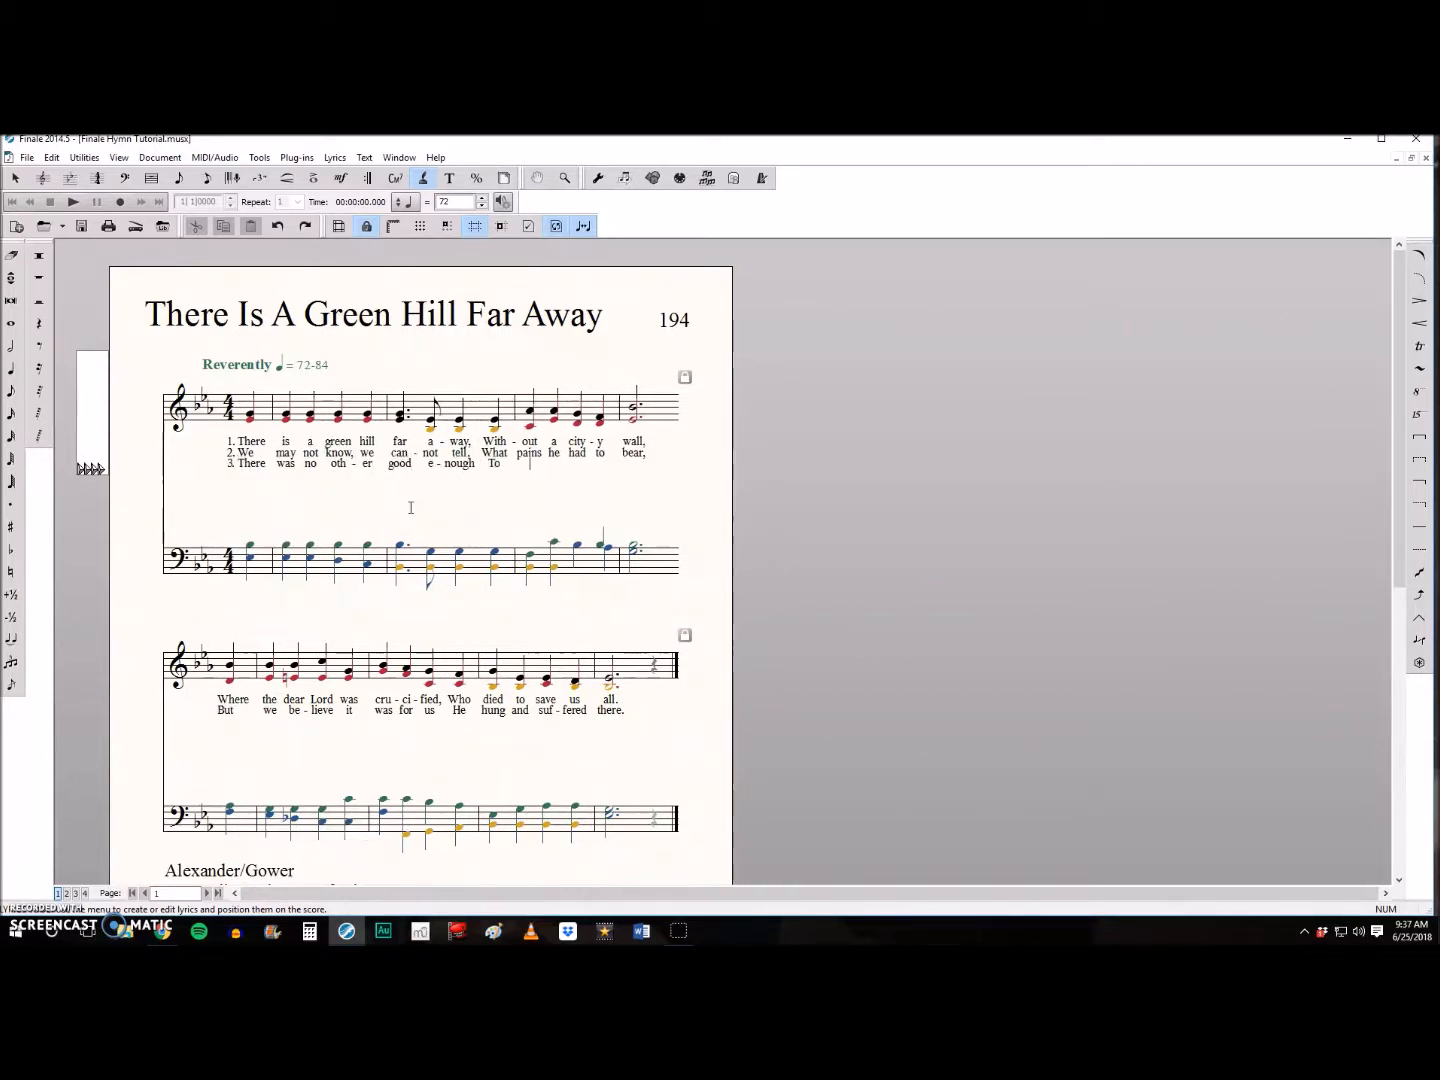
pyautogui.write("ld un-lock the gate Of heav'n and let us in.")
# - Enter verse 4 under both systems, from "Oh, dear-ly, dear-ly has he loved!" through "And try his works to do."
pyautogui.click(239, 475)
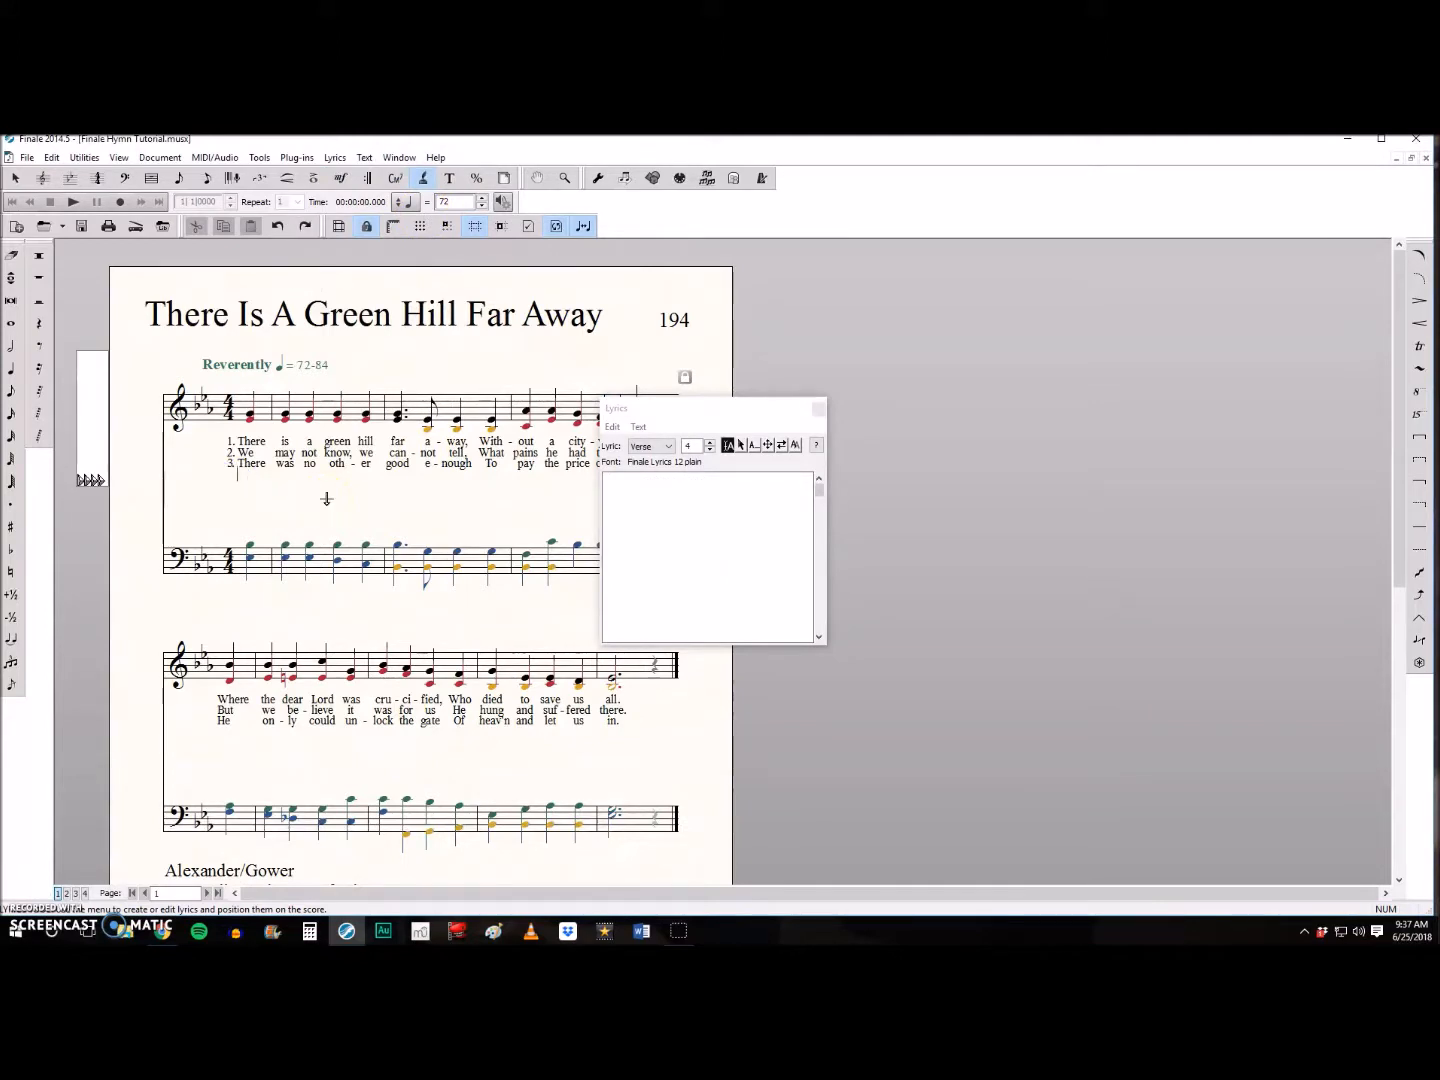
pyautogui.write('Oh, dear-ly, dear-ly has he loved! And we must love him too, And trust in his re-deeming-ing blood, And try his works to')
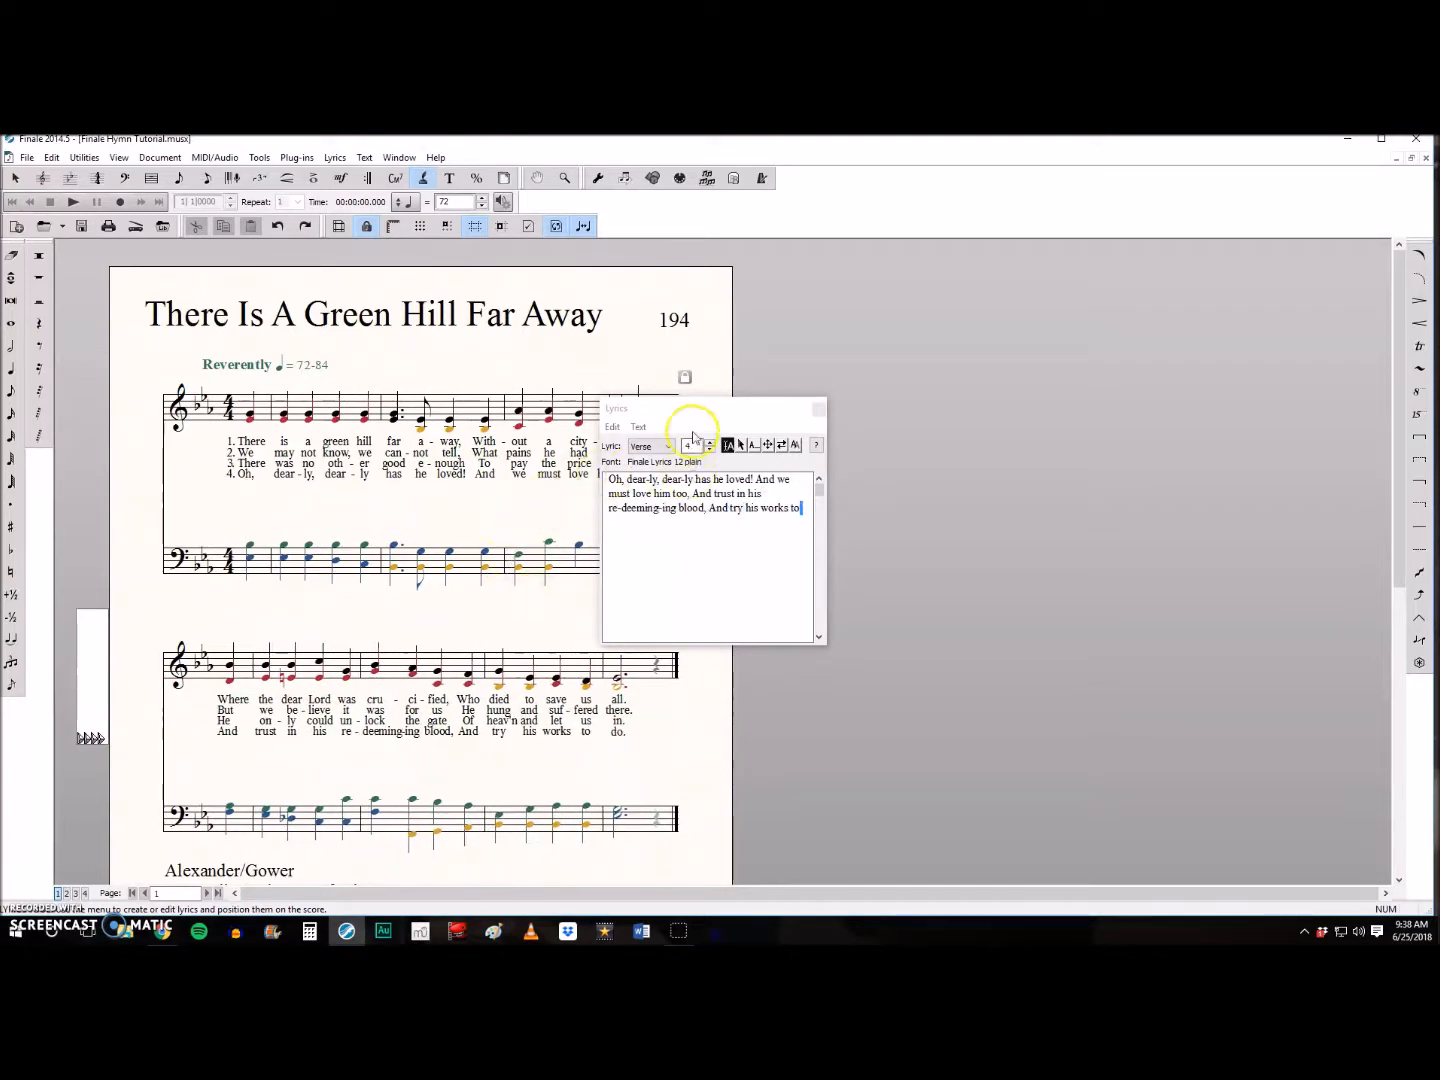
# - Move the lyrics window off the score and set the verse 2 lyric baseline's piece offset to -0.7
pyautogui.moveTo(724, 408); pyautogui.dragTo(1005, 391)
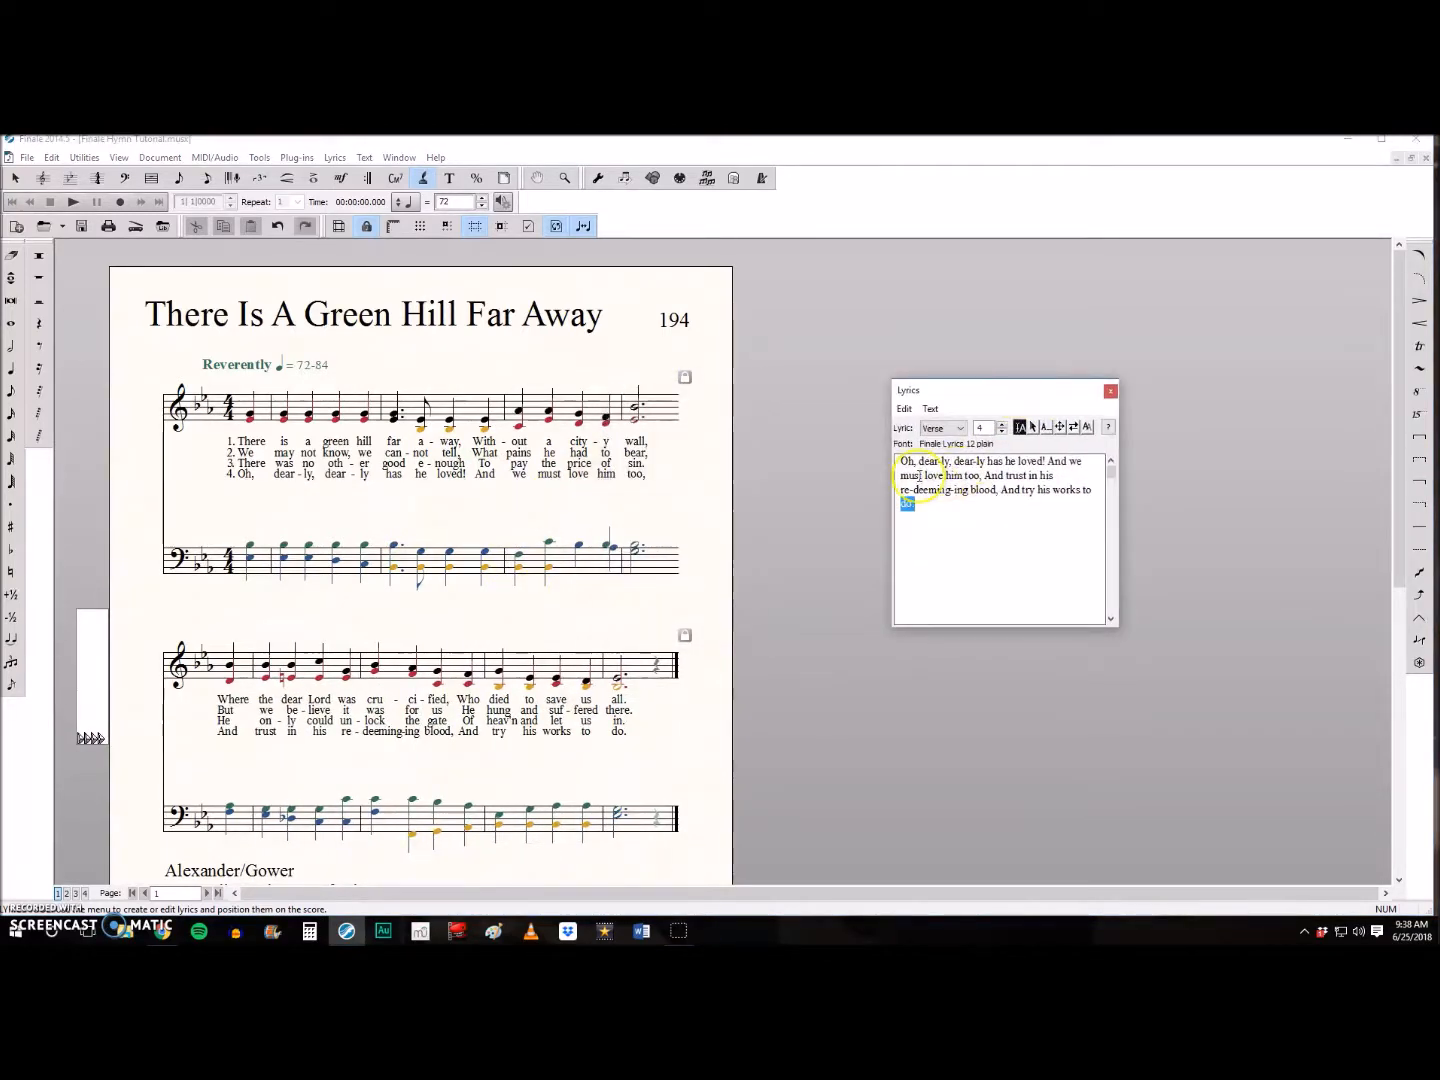
pyautogui.click(336, 158)
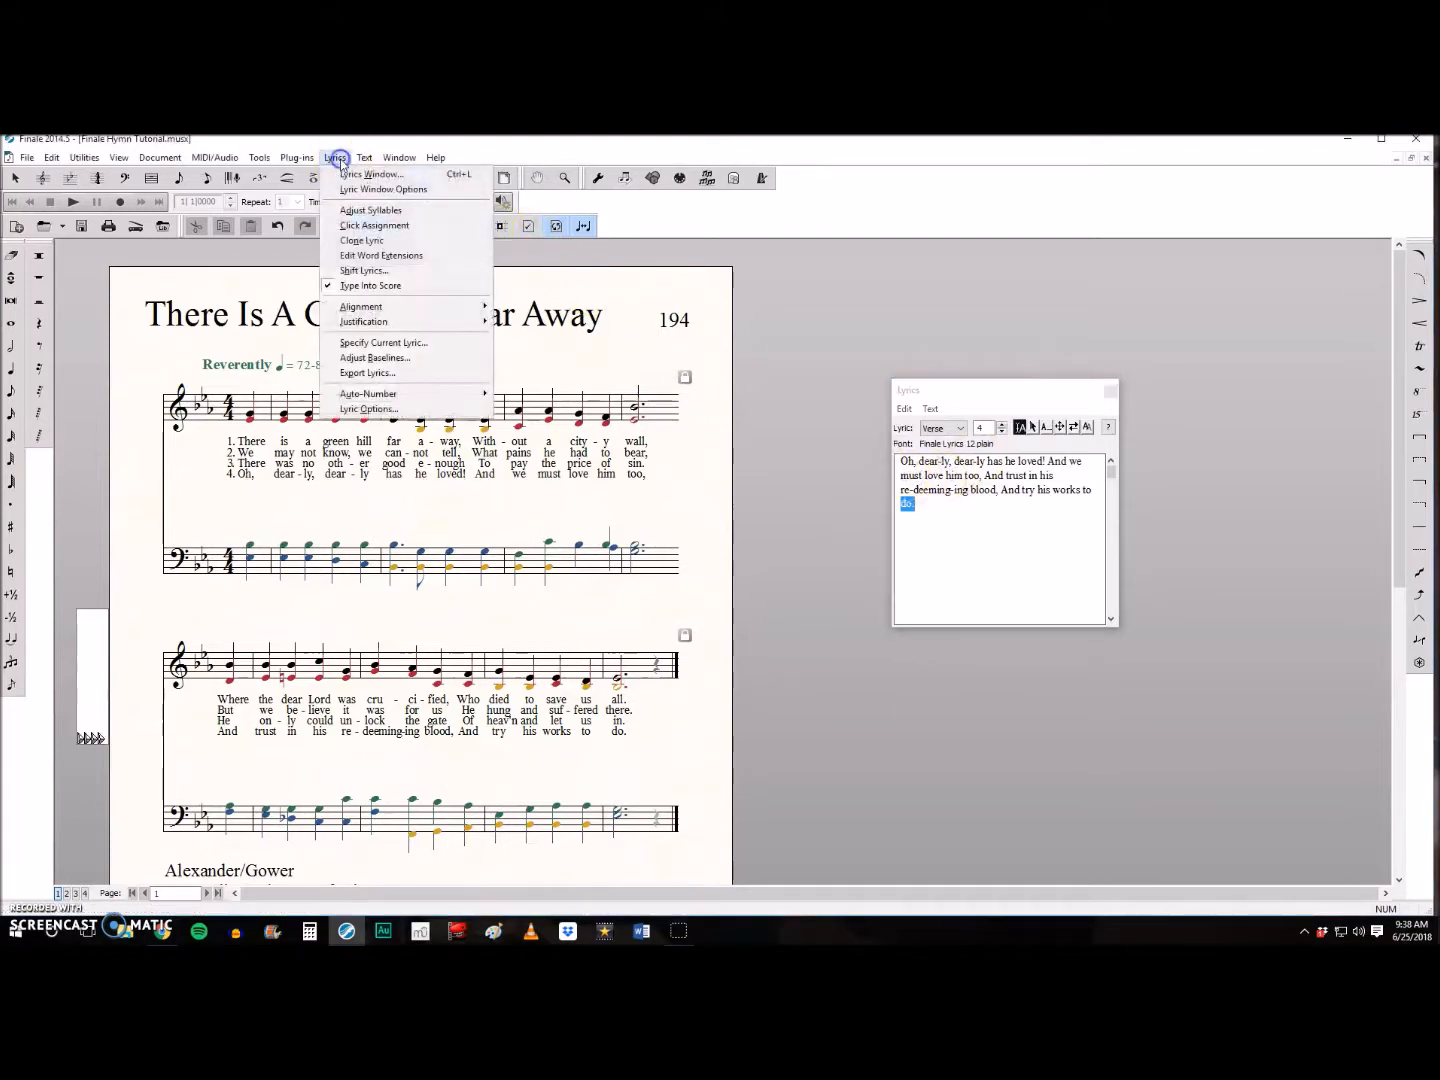
pyautogui.click(370, 358)
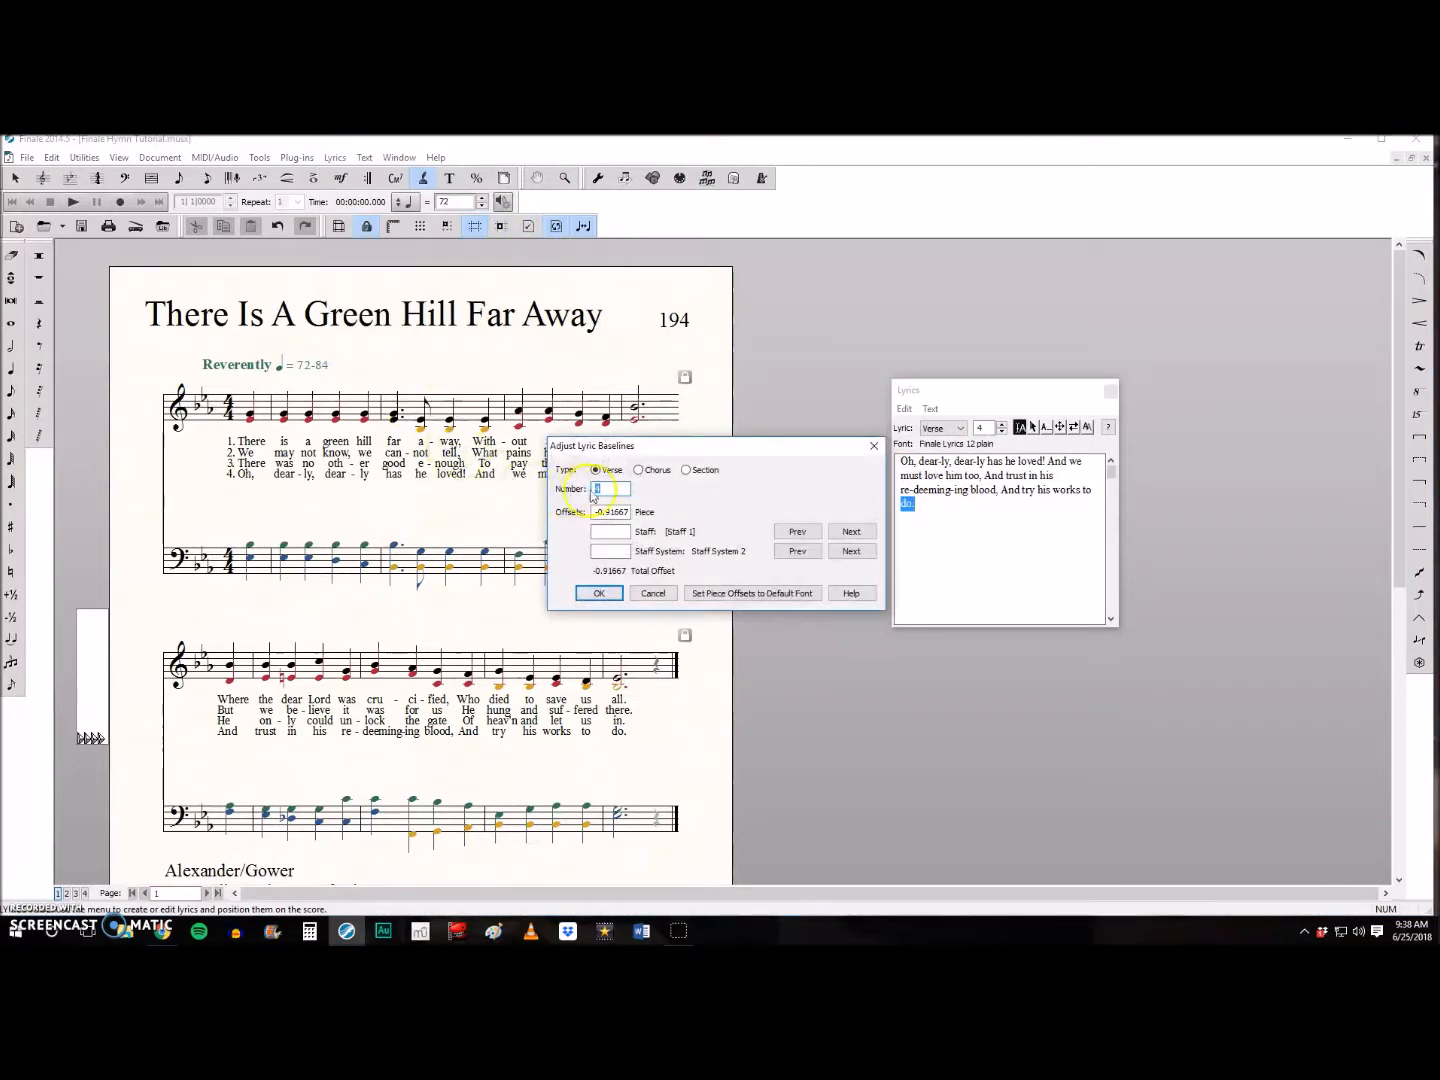
pyautogui.doubleClick(615, 488)
pyautogui.write('2')
pyautogui.moveTo(604, 511); pyautogui.dragTo(632, 510)
pyautogui.click(630, 511)
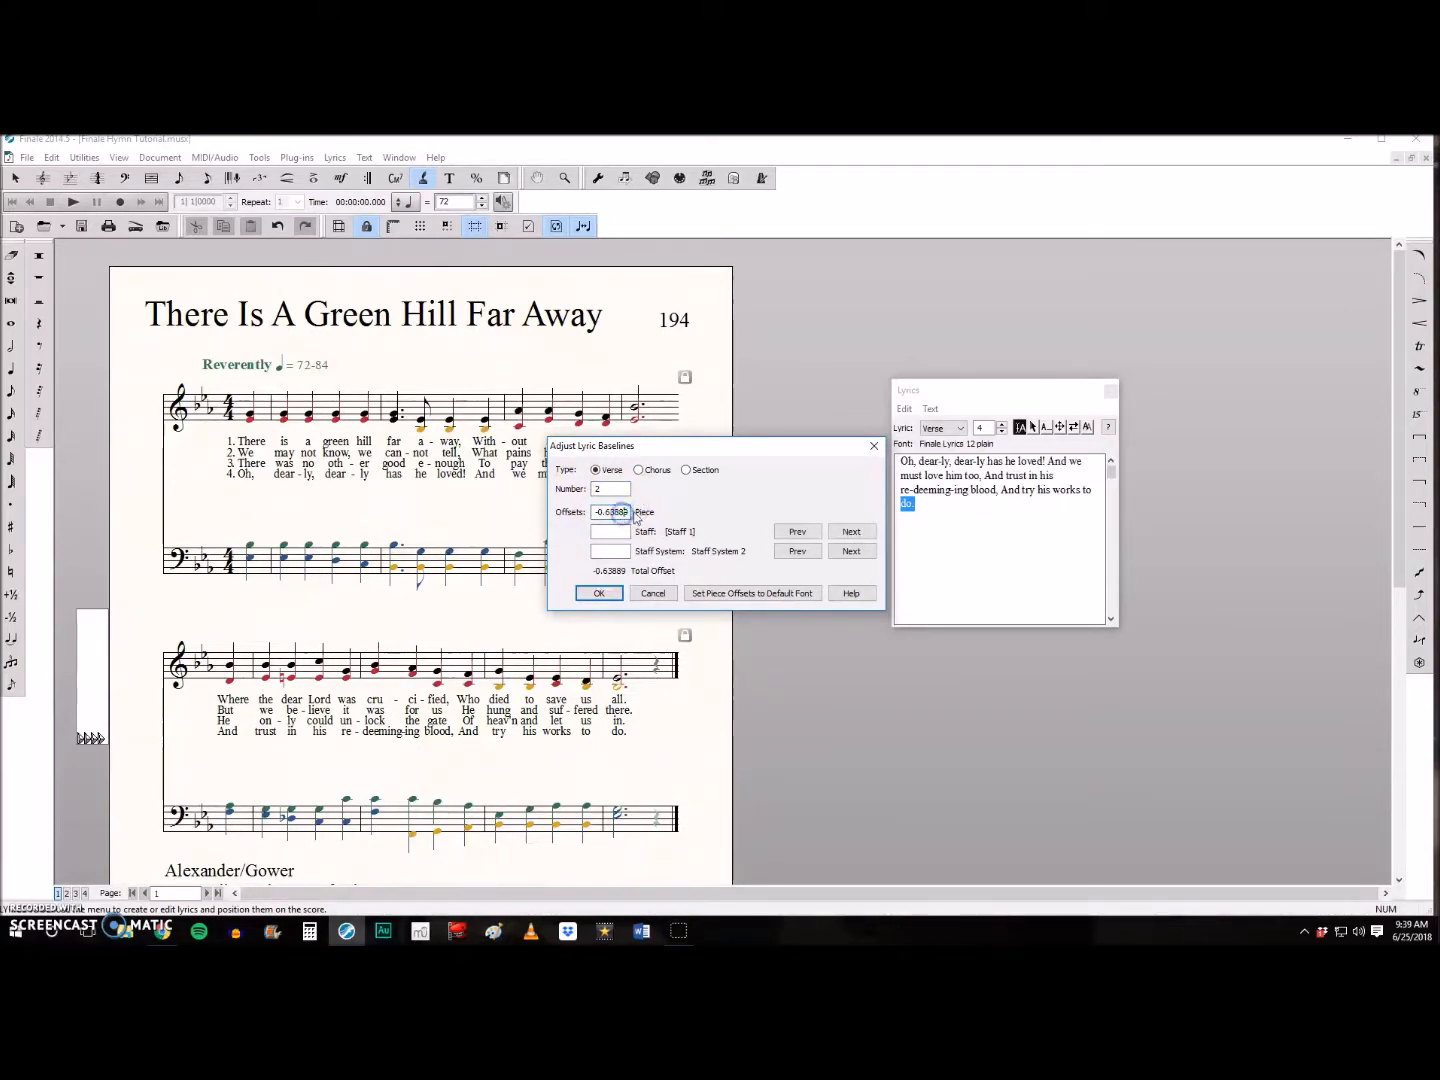
pyautogui.doubleClick(628, 510)
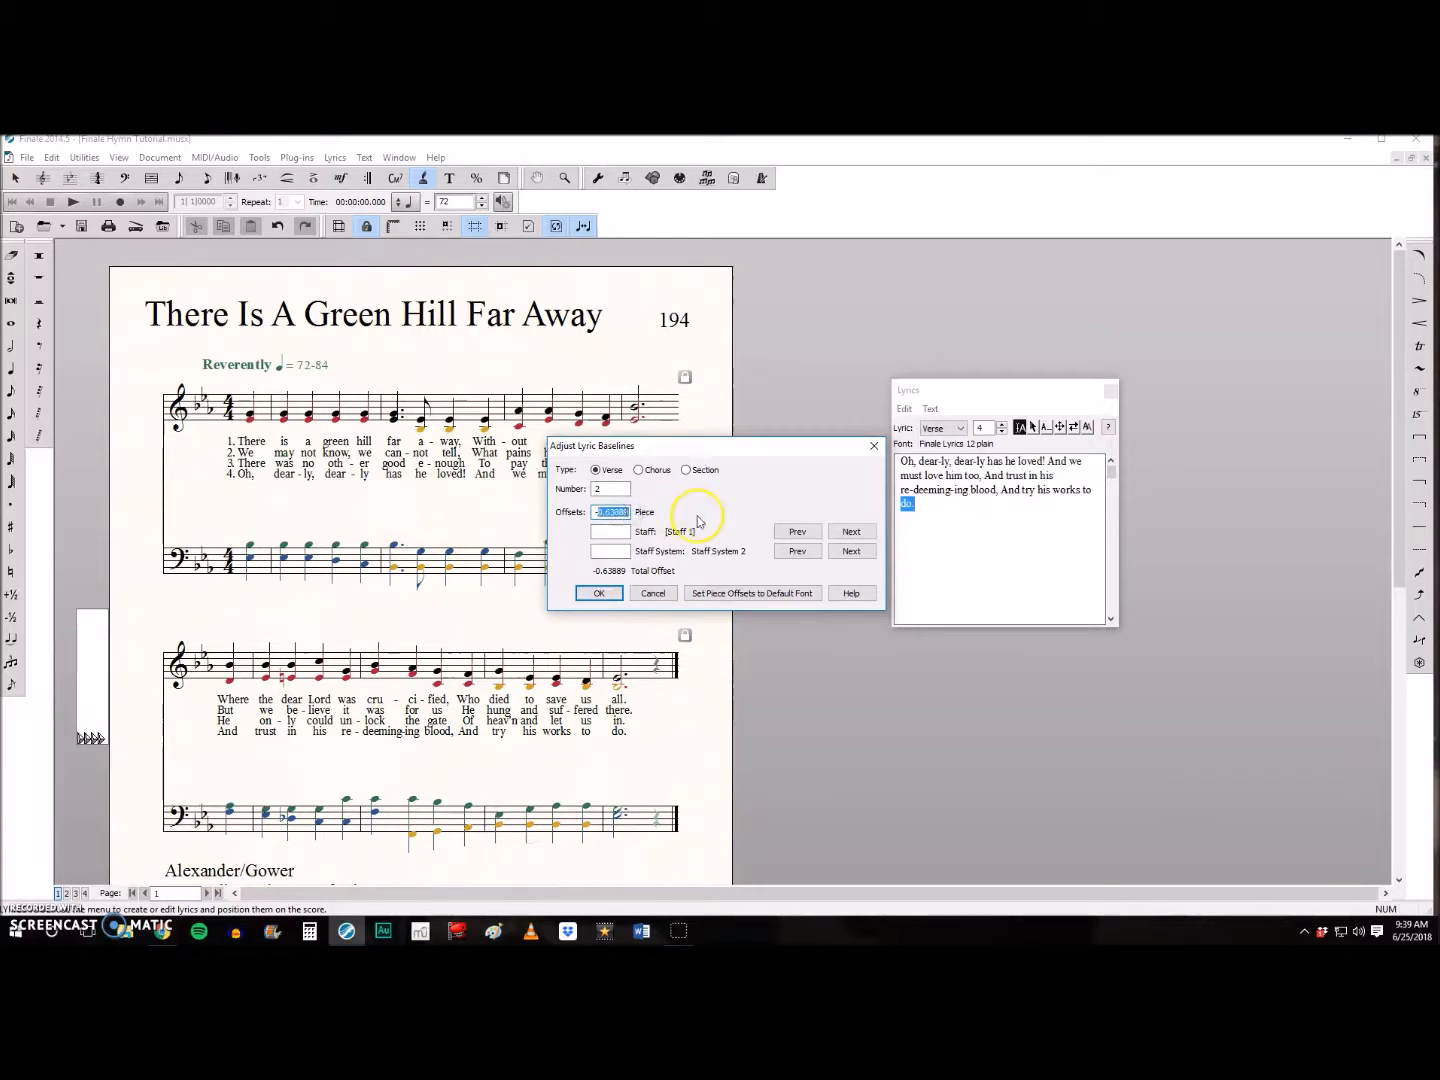
pyautogui.press('Right')
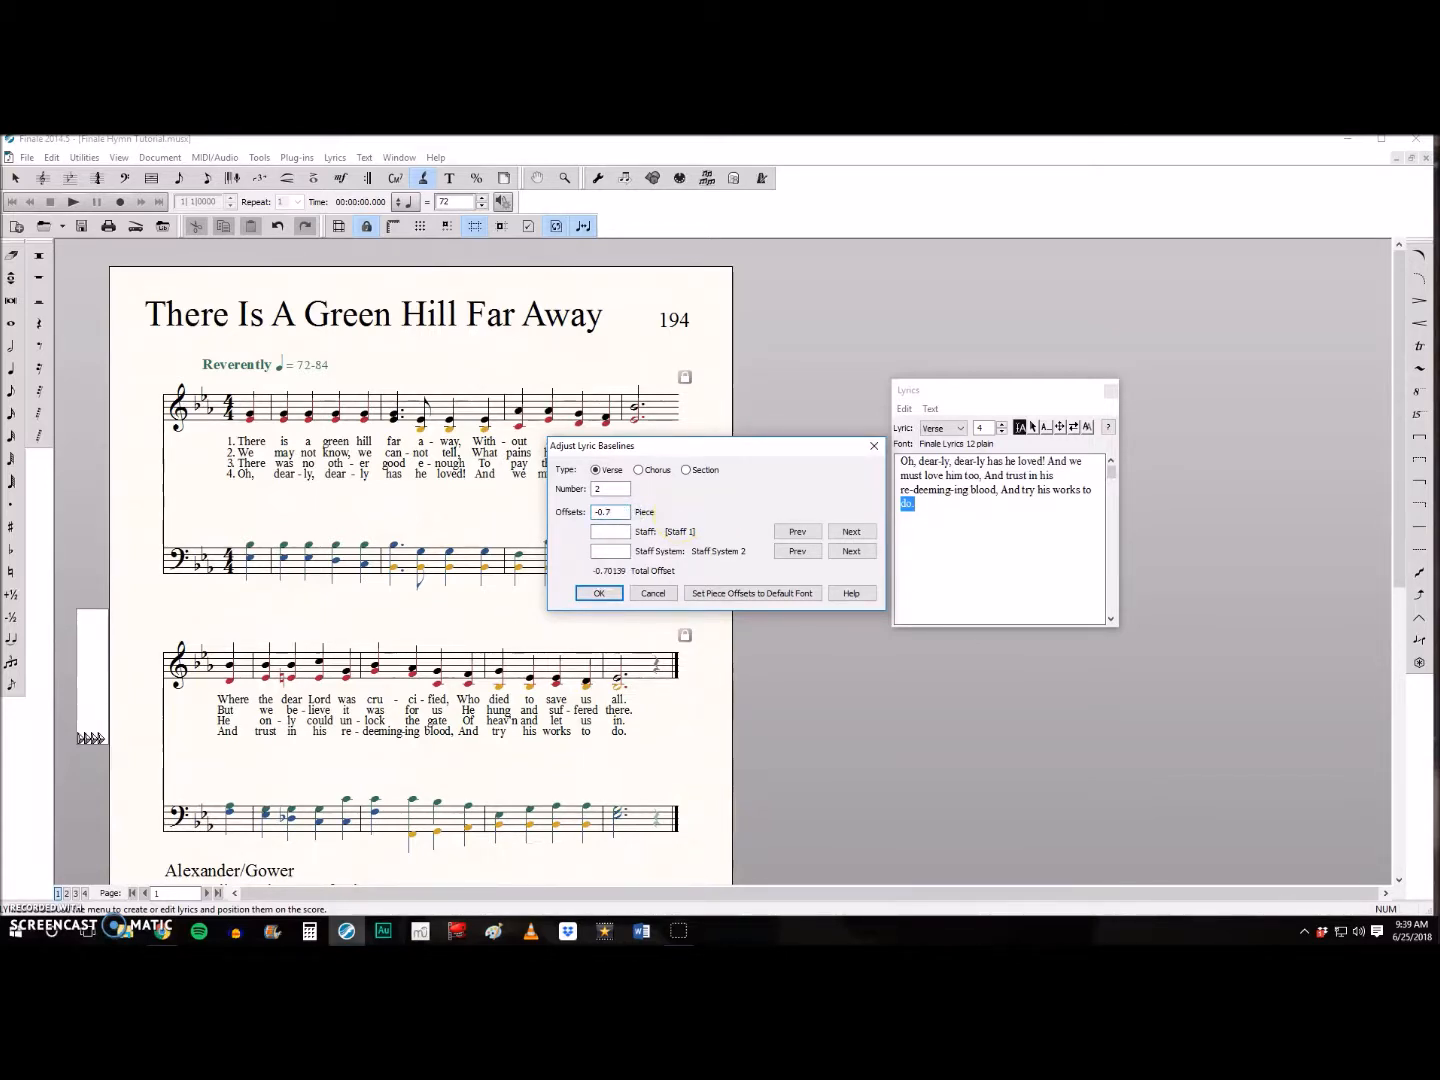
pyautogui.press('Return')
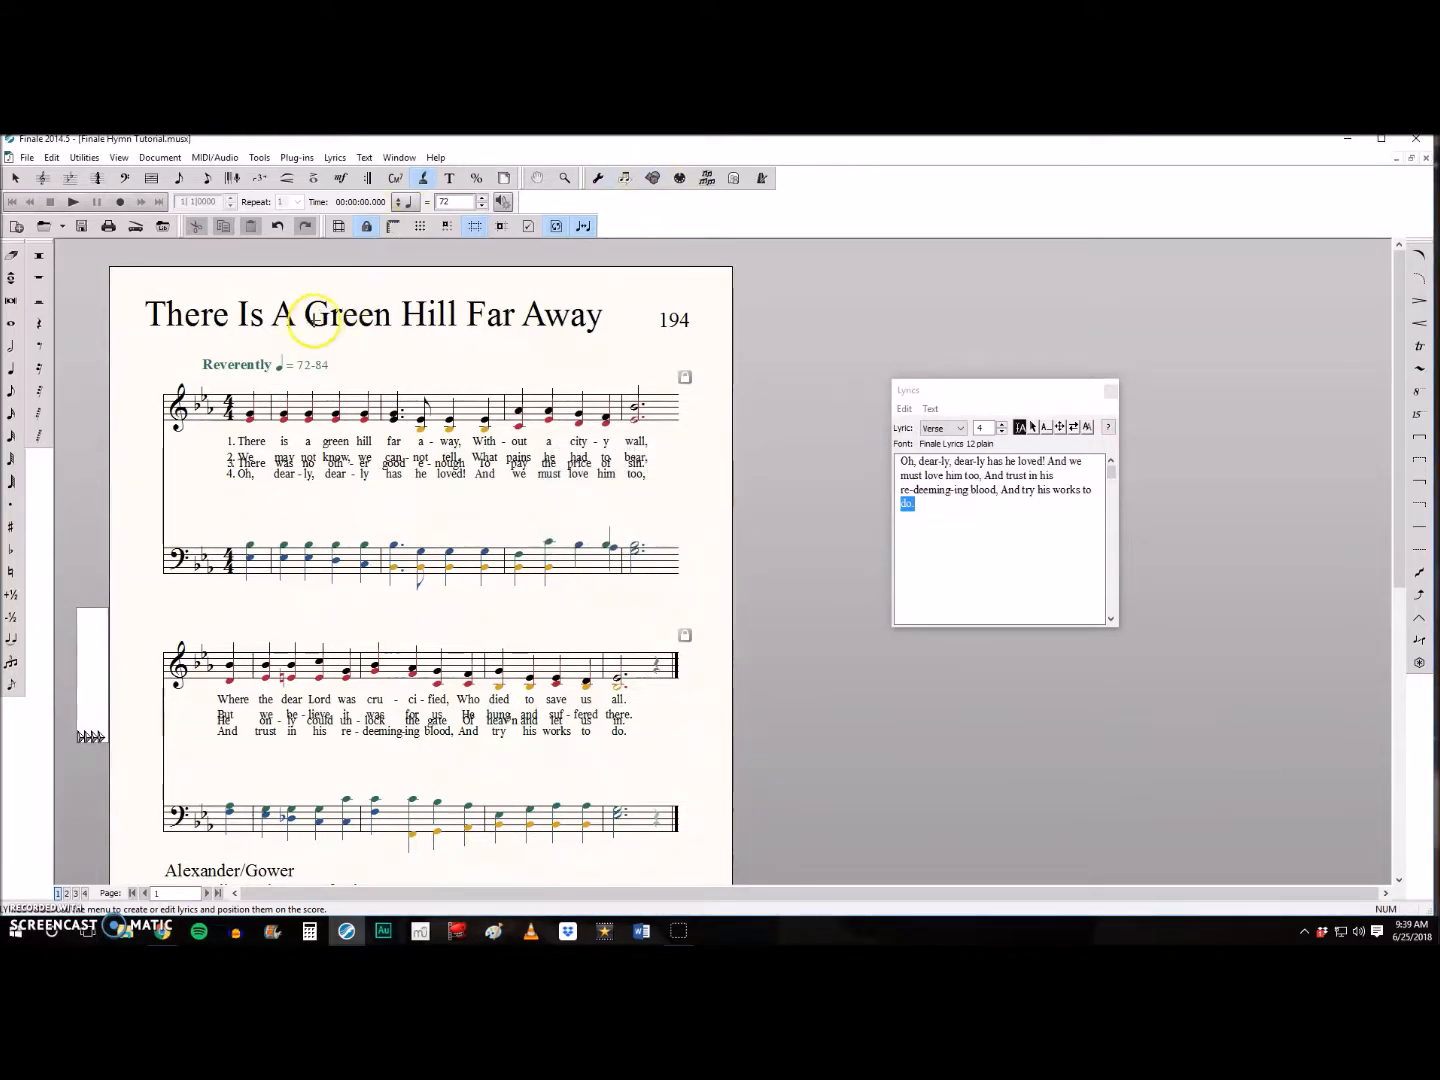
# - Lower the verse 3 lyric baseline by setting its piece offset to -0.9
pyautogui.click(335, 158)
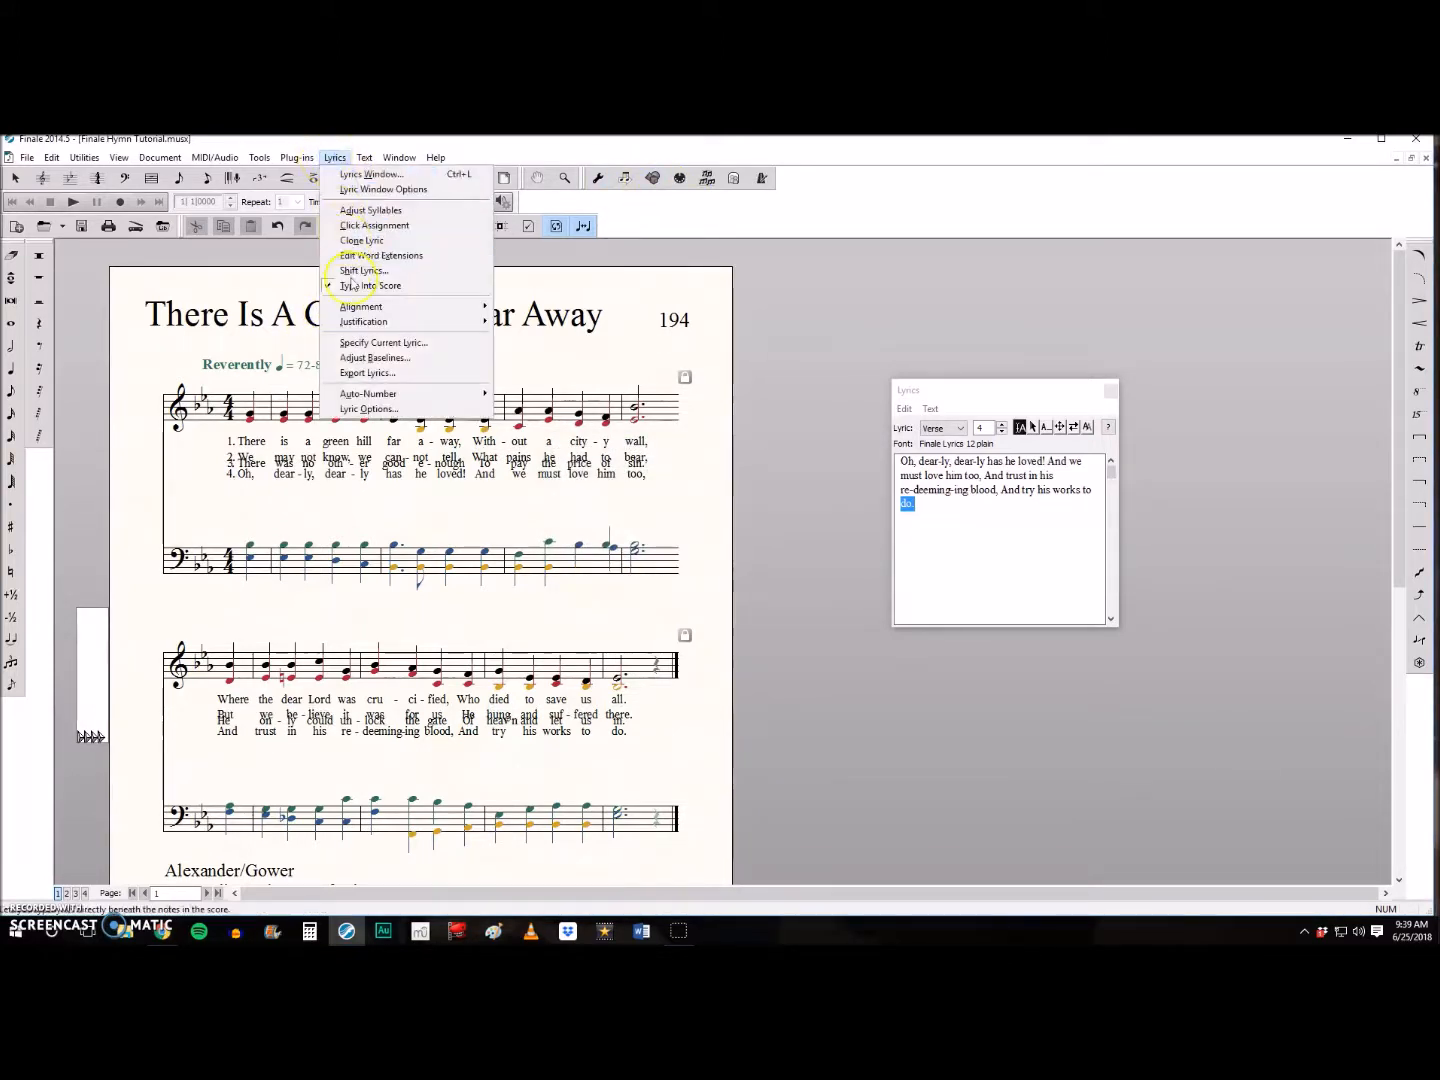
pyautogui.click(381, 360)
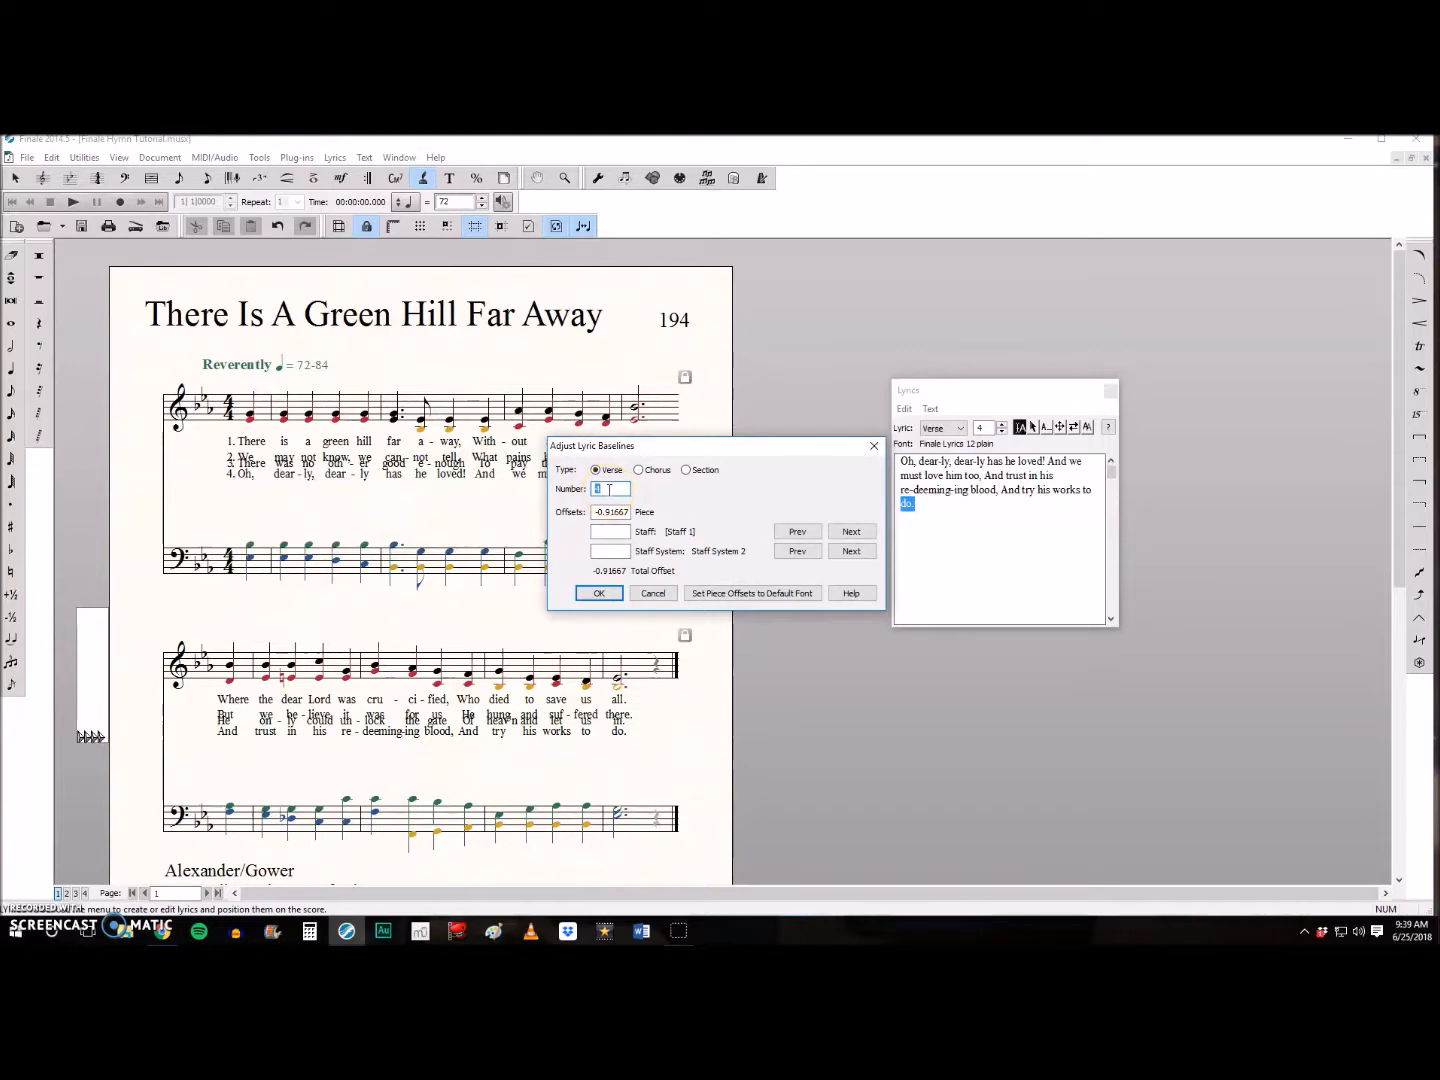
pyautogui.press('Return')
pyautogui.click(334, 157)
pyautogui.click(409, 360)
pyautogui.write('3')
pyautogui.doubleClick(612, 513)
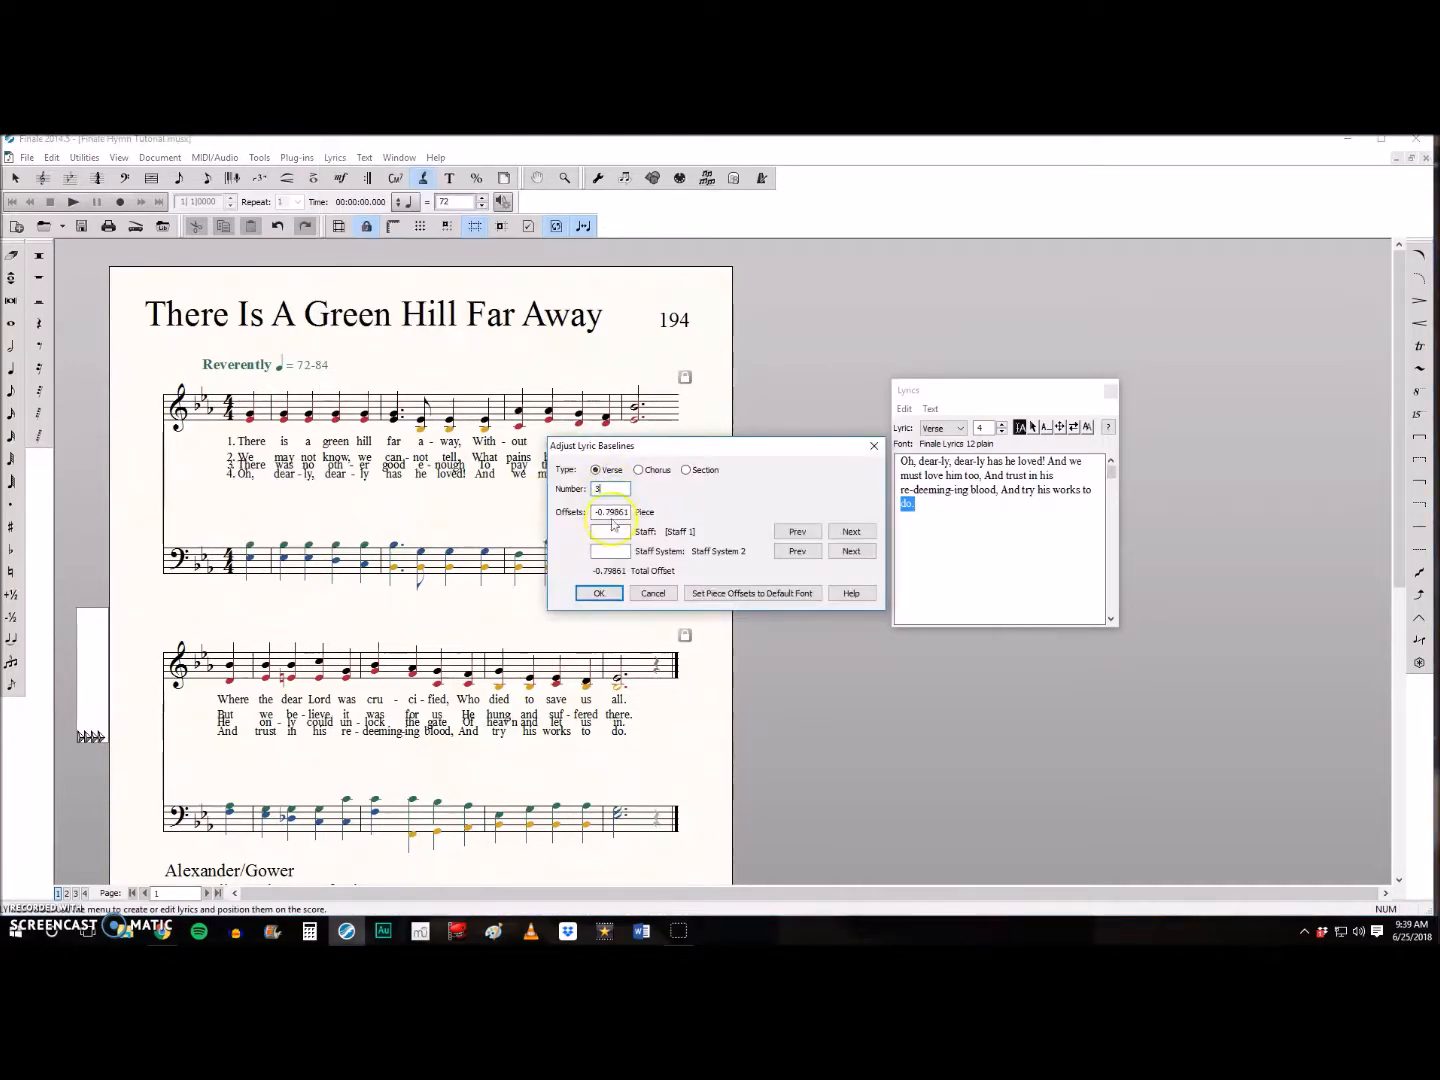
pyautogui.write('-0.9')
pyautogui.press('Return')
# - Lower the verse 4 lyric baseline in two adjustments, with piece offsets of -0.95 and -1
pyautogui.click(334, 158)
pyautogui.click(412, 361)
pyautogui.doubleClick(612, 513)
pyautogui.write('-0.95')
pyautogui.press('Return')
pyautogui.click(334, 157)
pyautogui.click(412, 358)
pyautogui.write('-1')
pyautogui.press('Return')
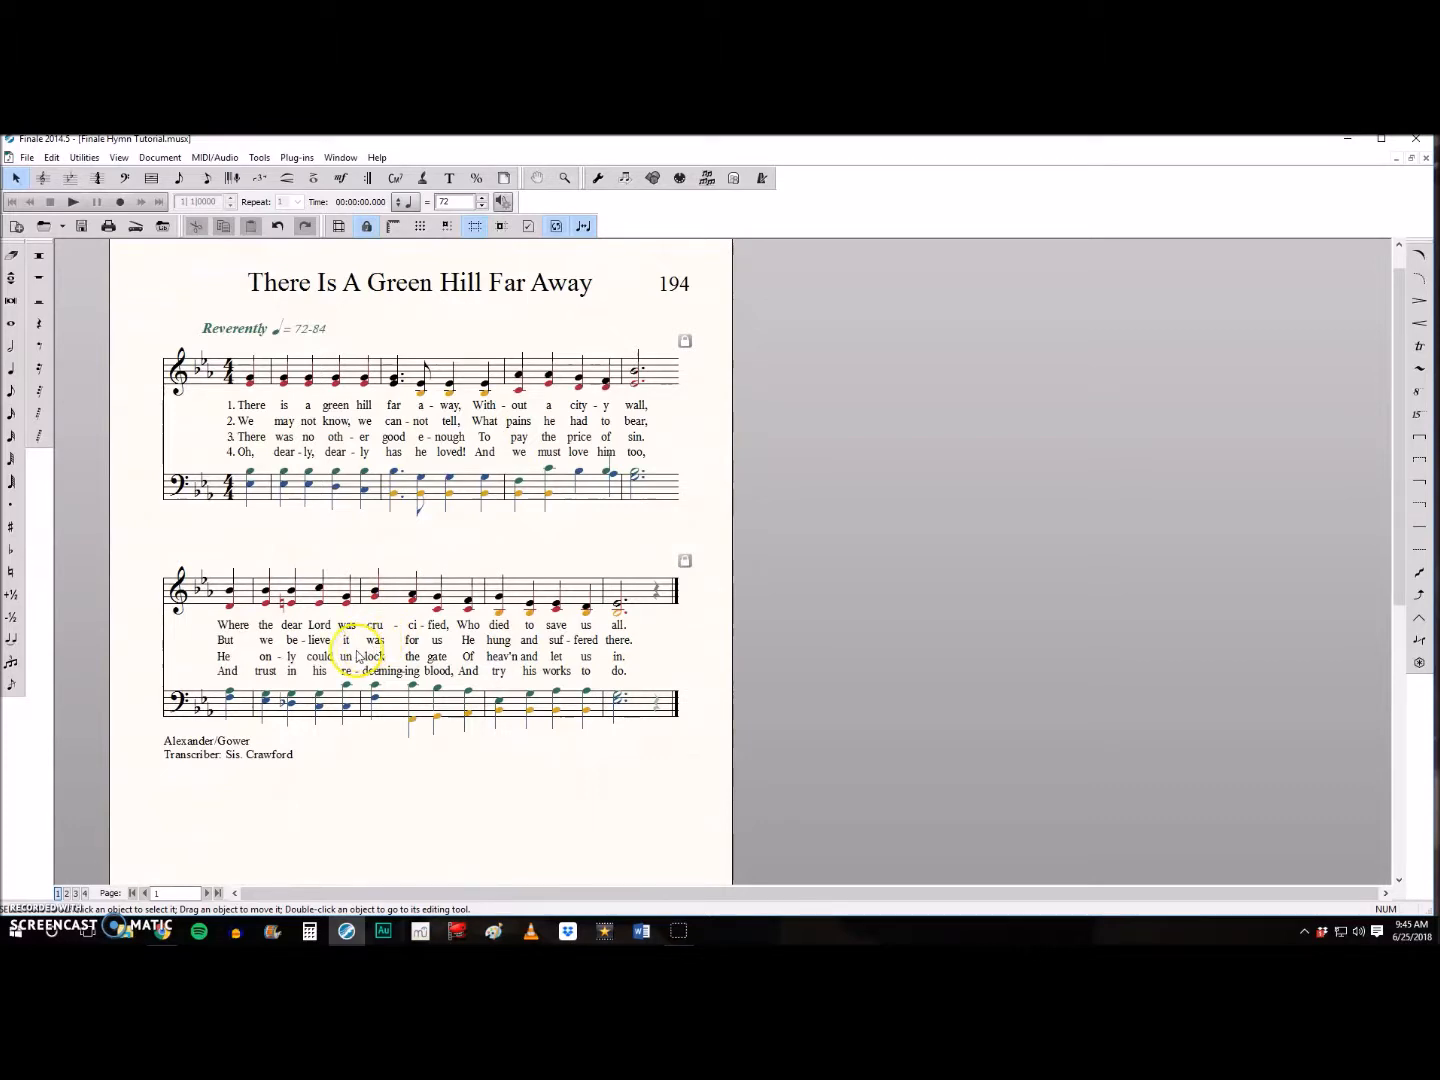
# - Export the score as a PDF named "Finale Hymn Tutorial" in the Finale Files folder
pyautogui.click(27, 157)
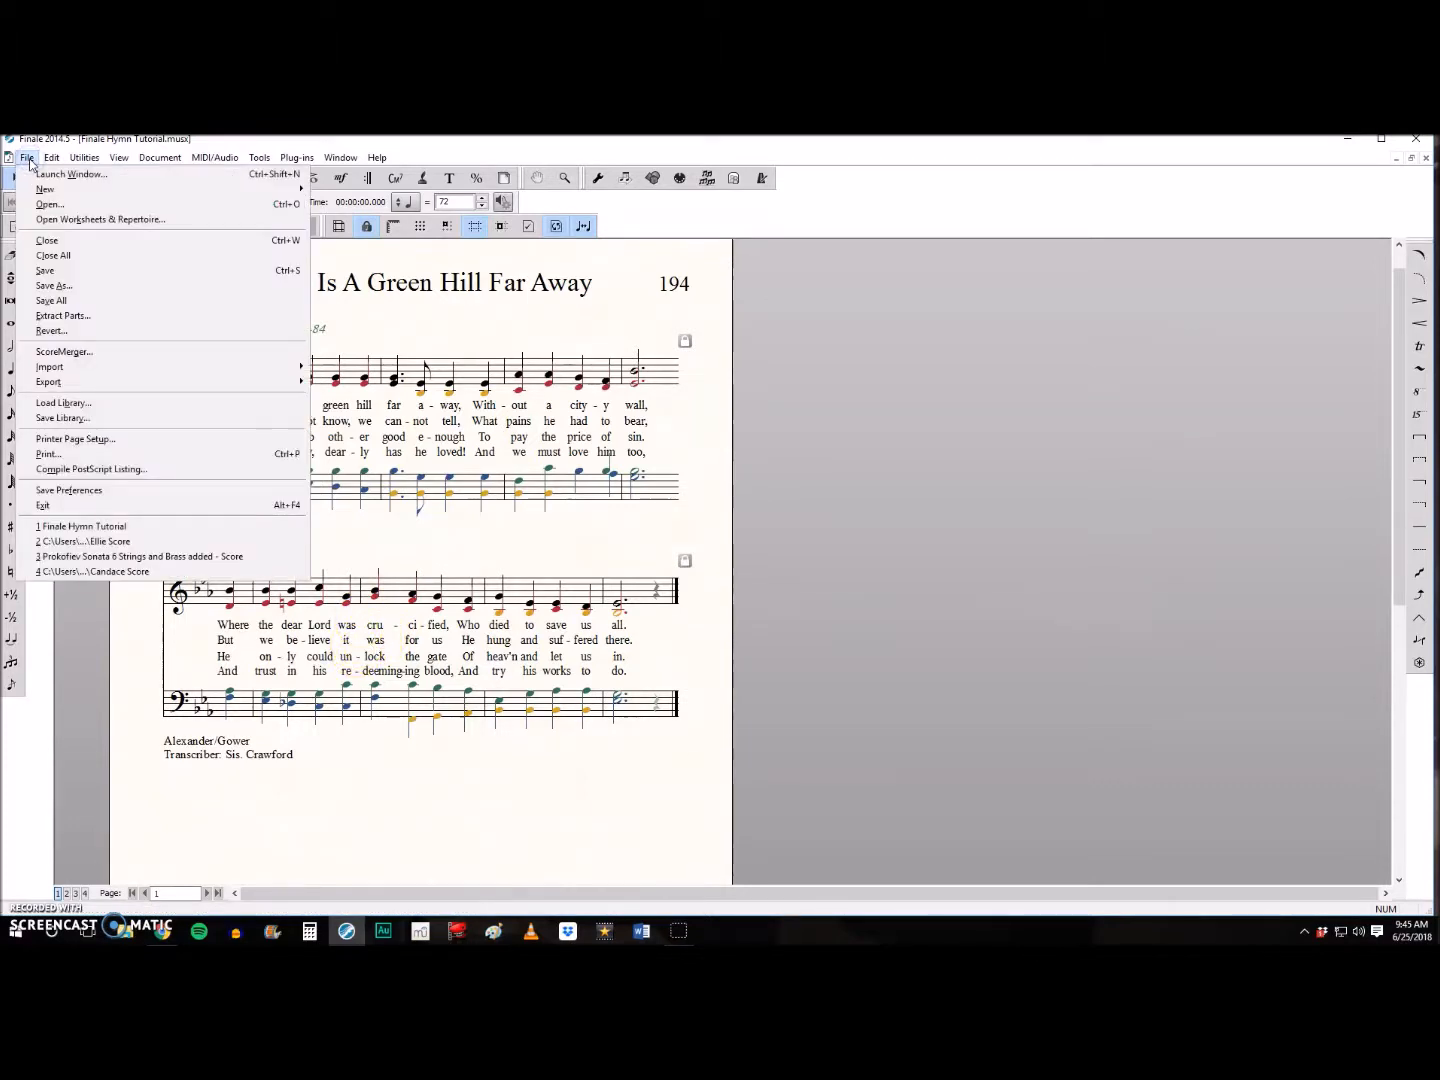
pyautogui.moveTo(76, 384)
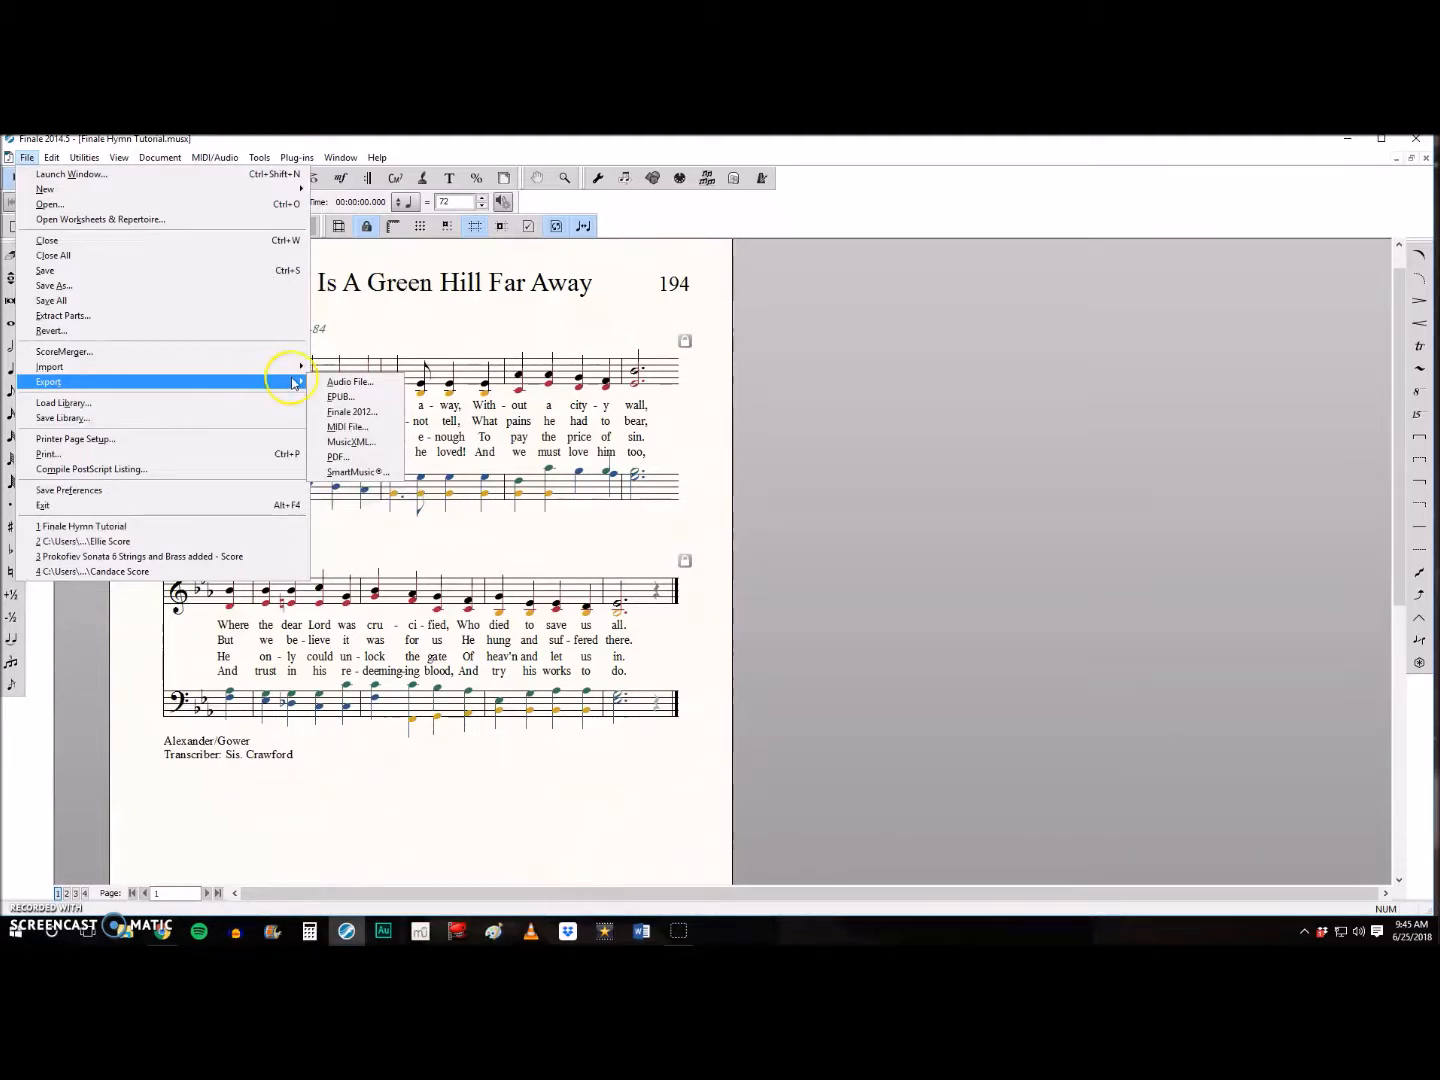
pyautogui.click(340, 454)
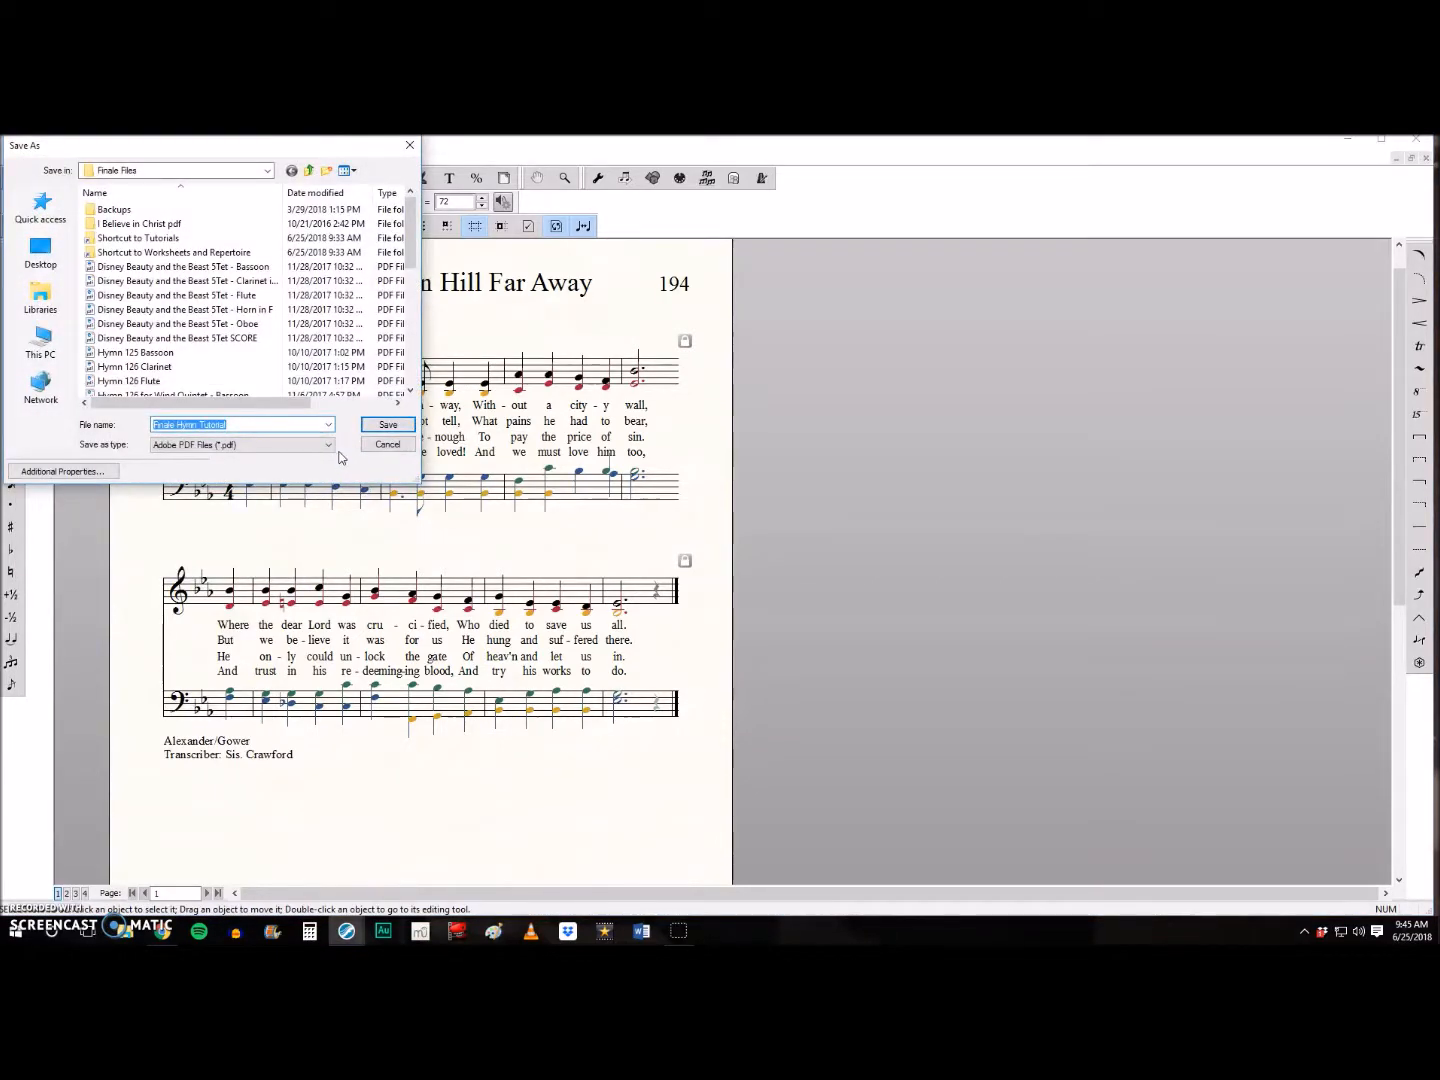
pyautogui.click(373, 427)
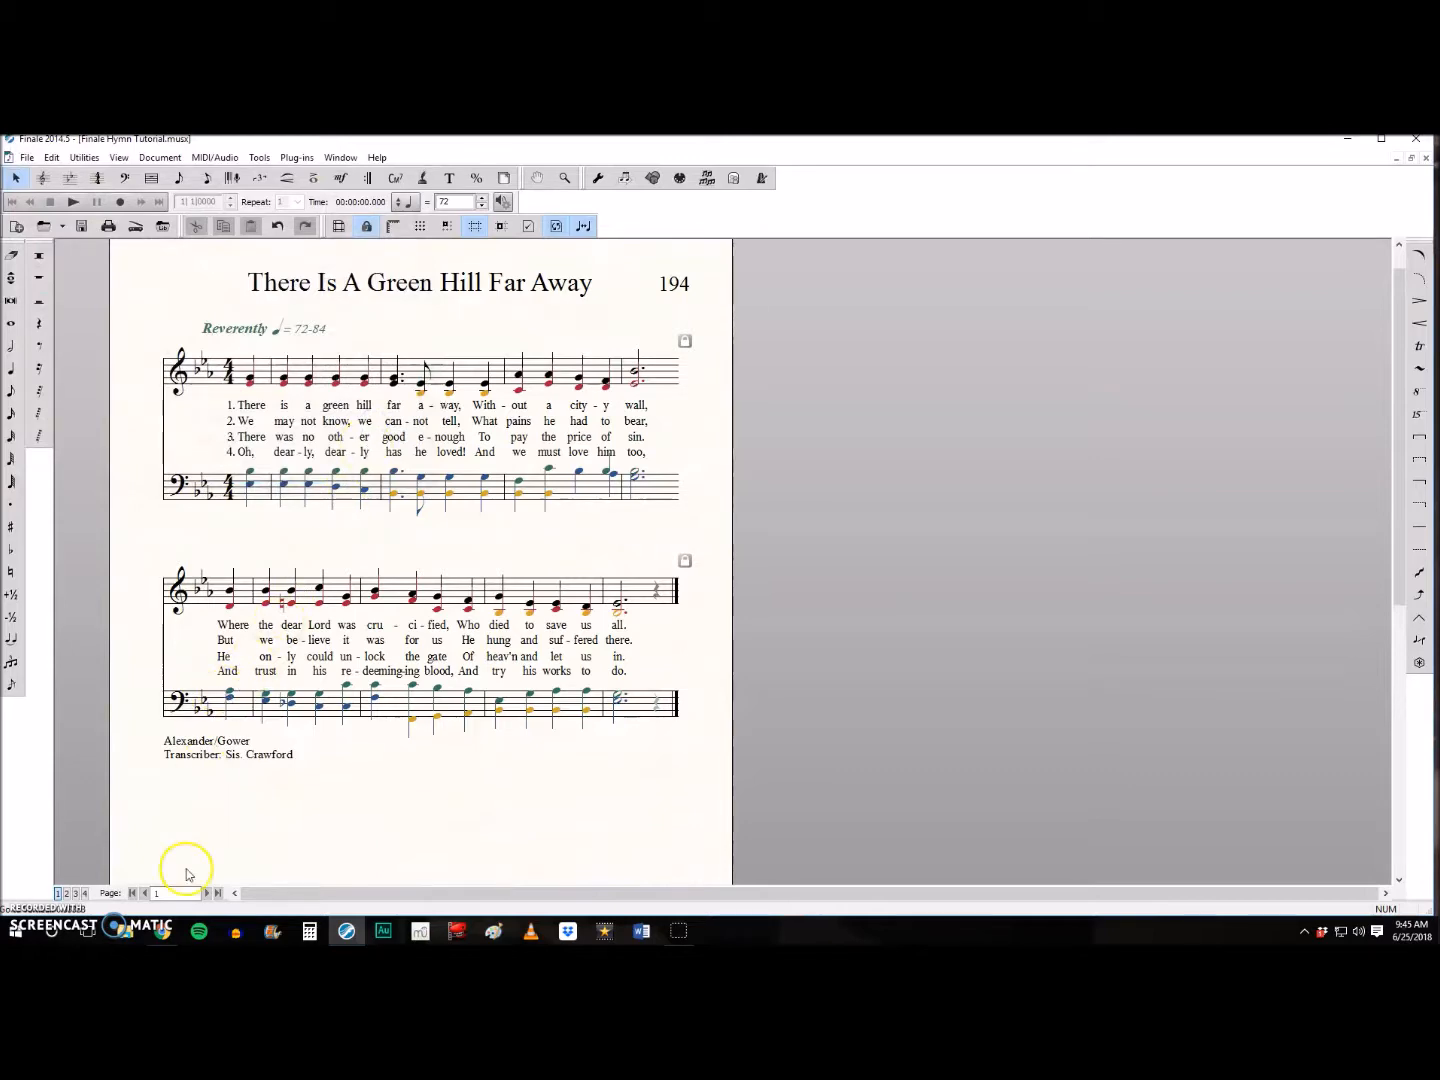
# - Switch to File Explorer, open the exported Finale Hymn Tutorial PDF, and review its notes, stems and lyrics
pyautogui.click(121, 934)
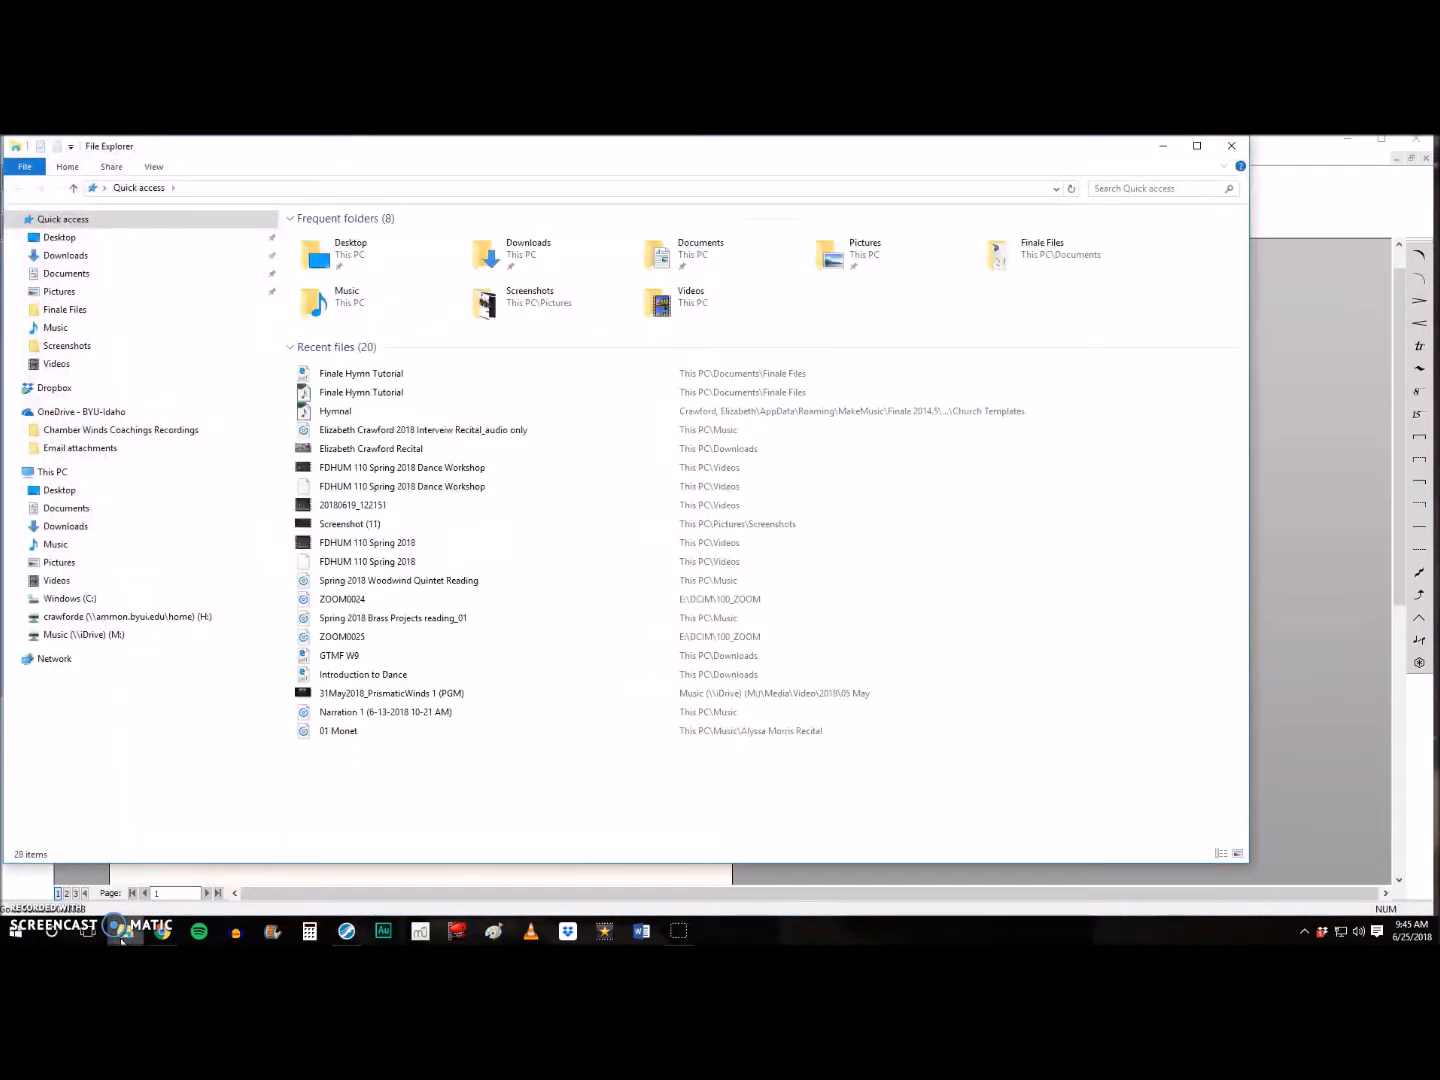
pyautogui.doubleClick(364, 374)
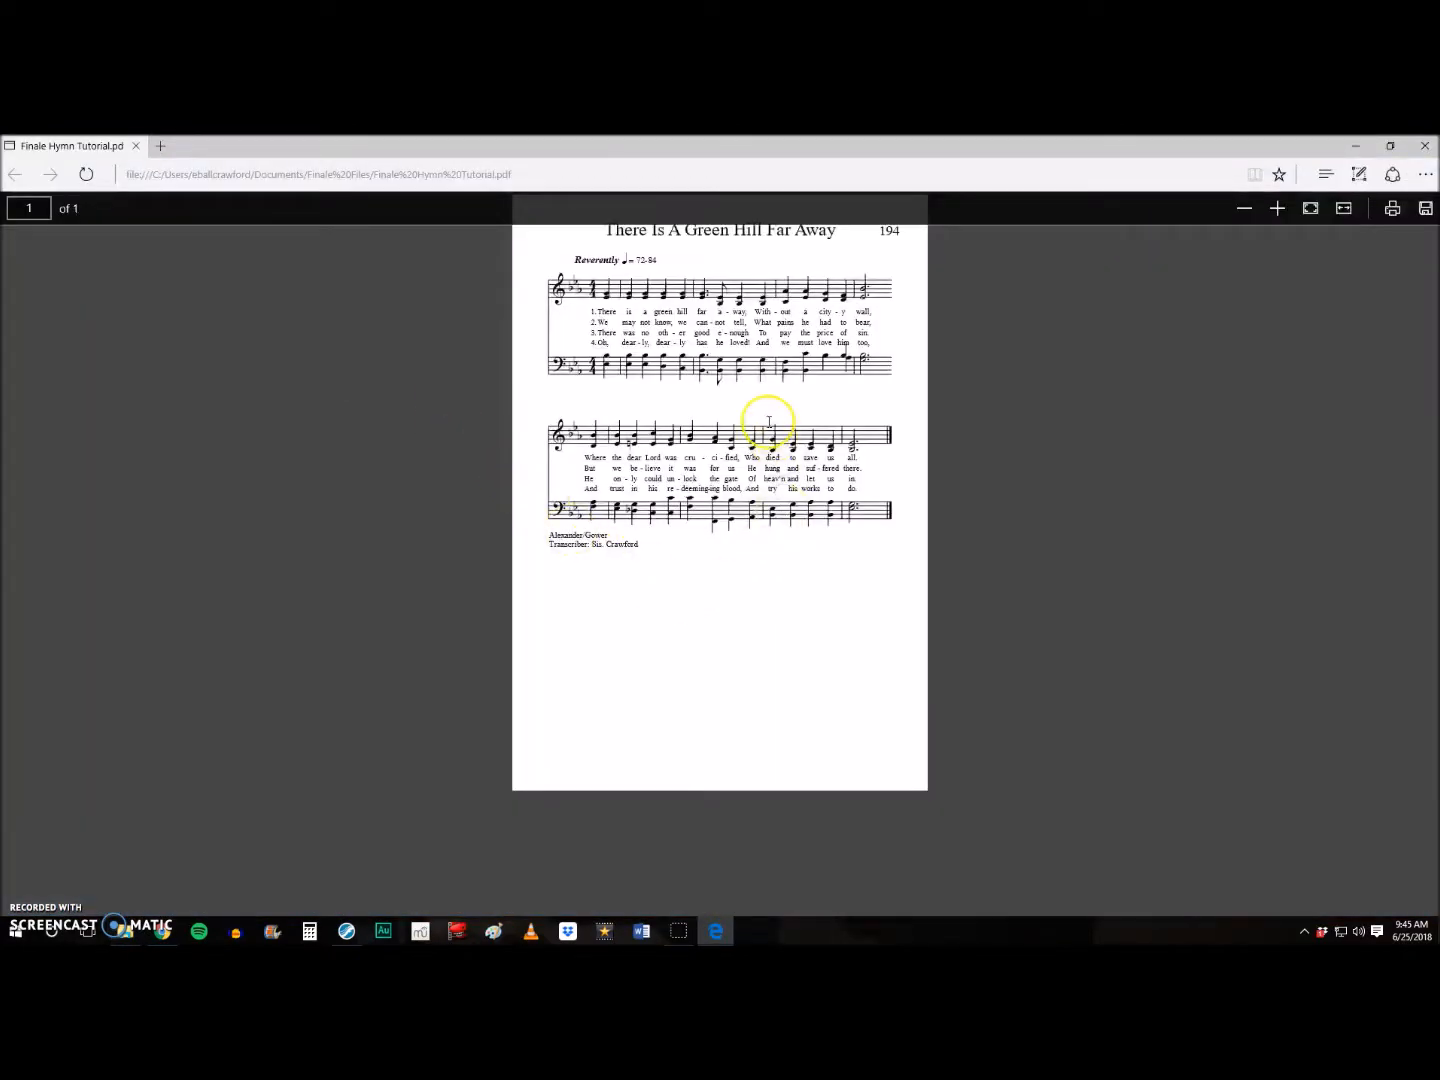
pyautogui.moveTo(764, 452); pyautogui.dragTo(790, 482)
pyautogui.click(1278, 209)
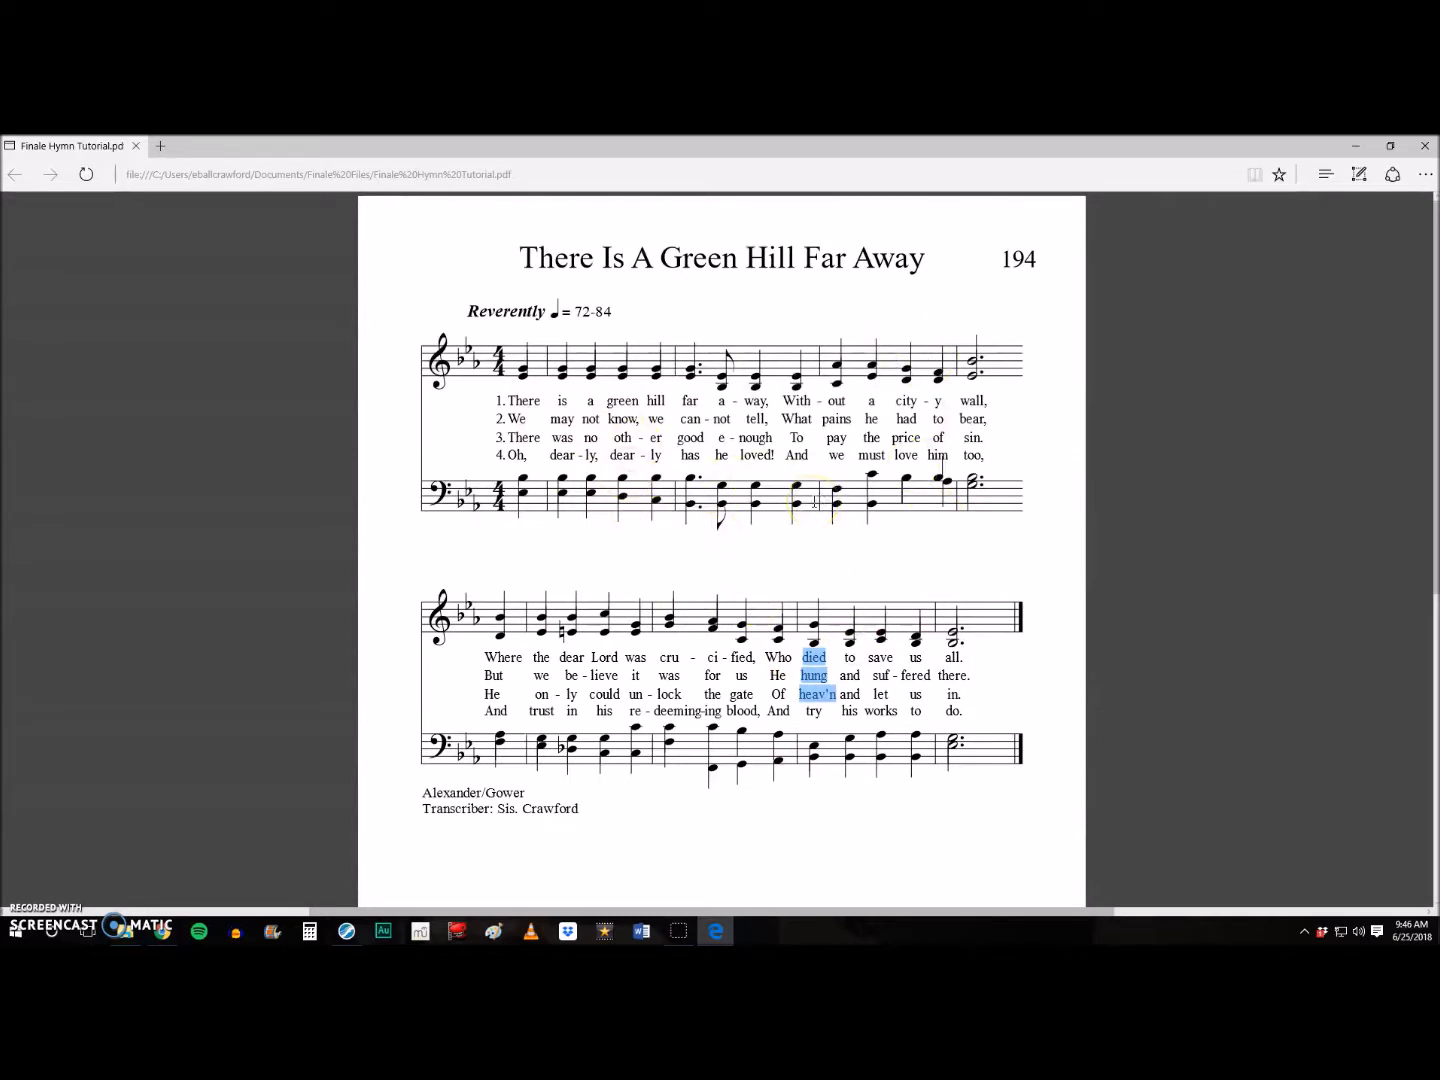
pyautogui.click(916, 442)
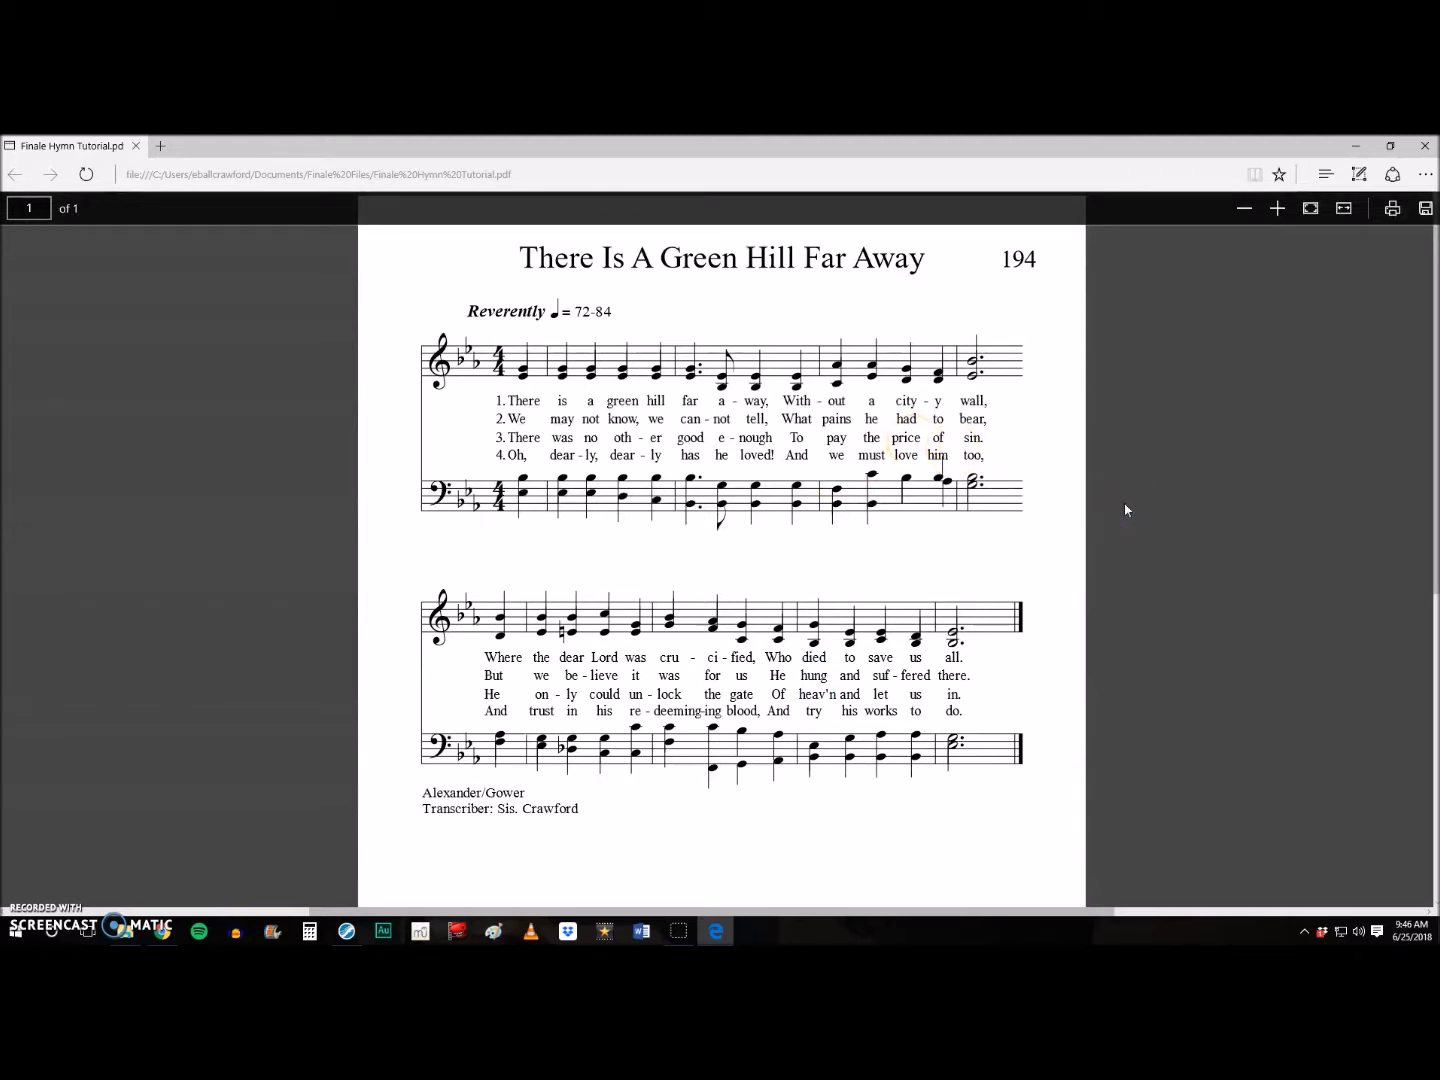
pyautogui.click(700, 664)
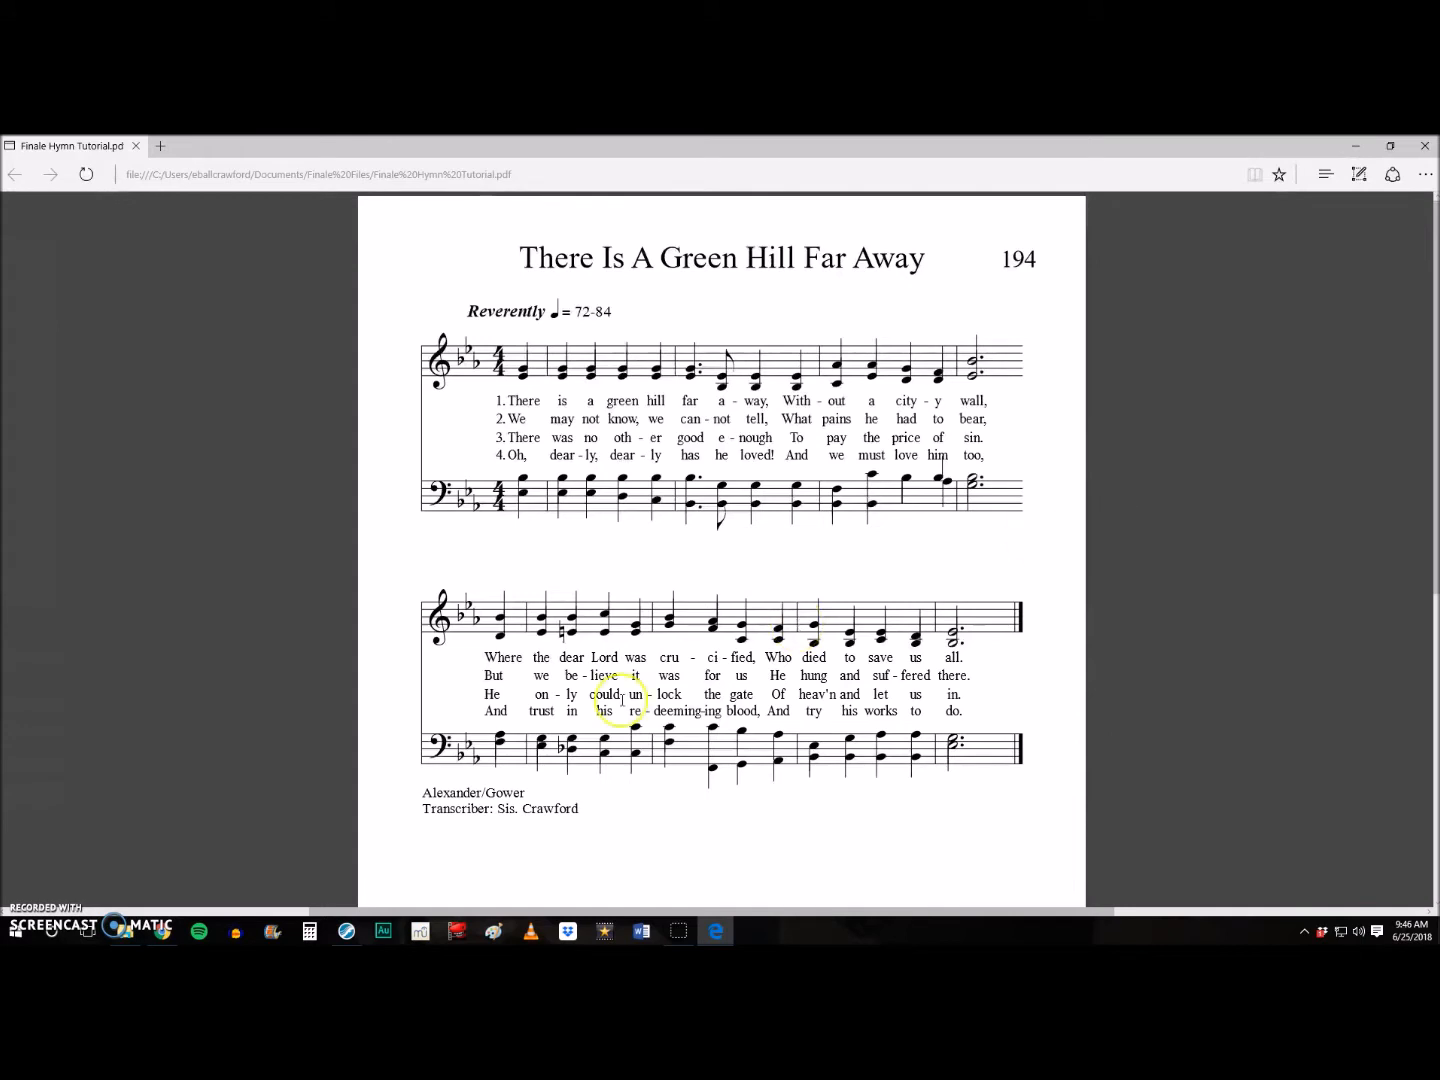